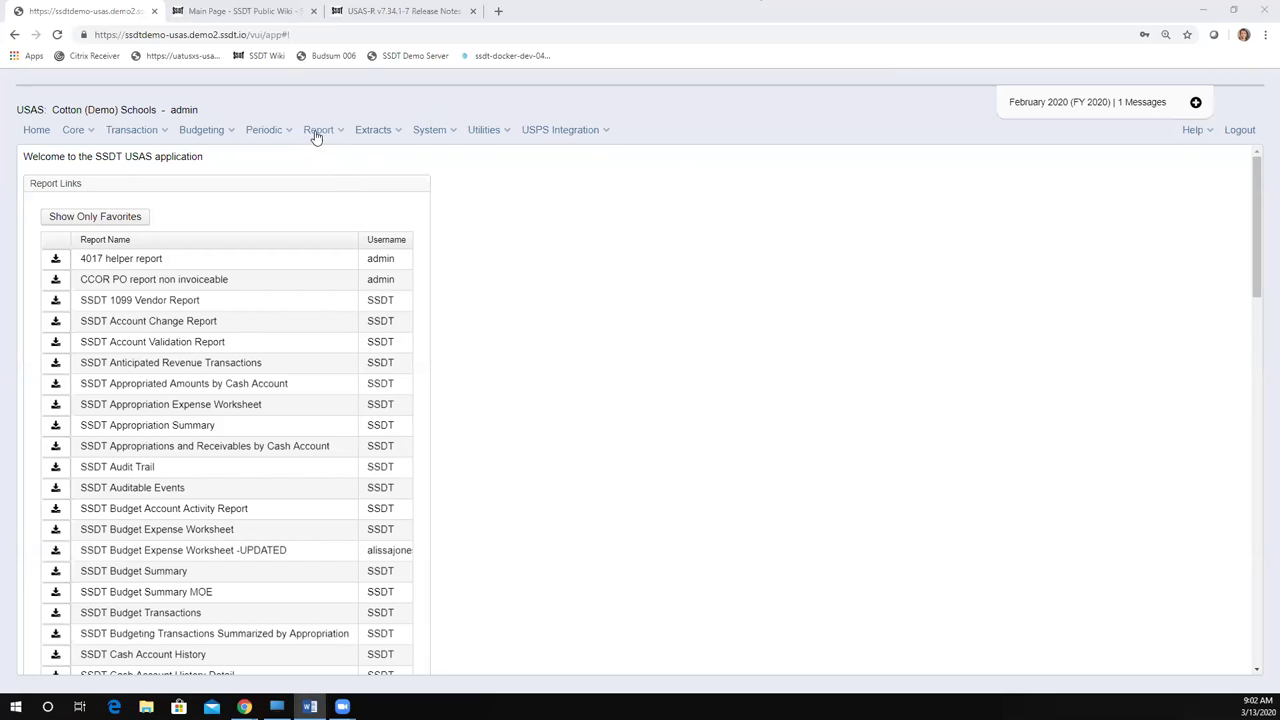
Step: Open the Report Manager and filter the report names by %revenue%
click(316, 135)
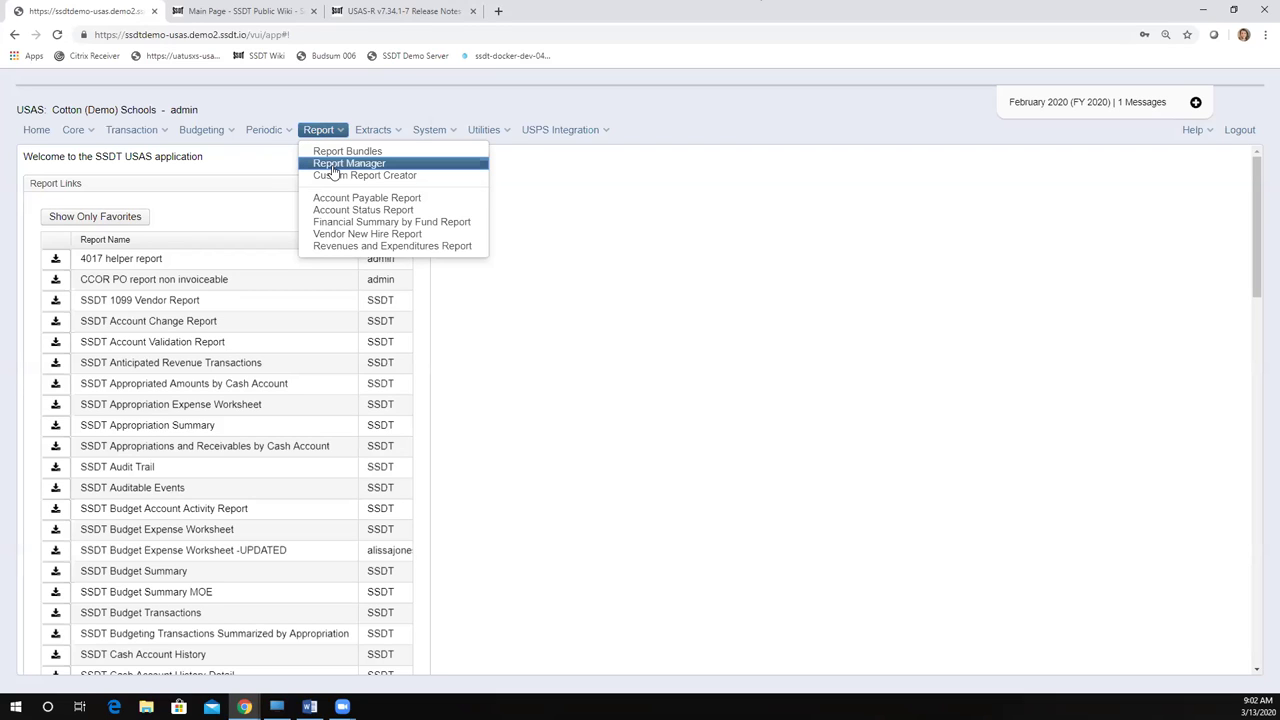
click(332, 165)
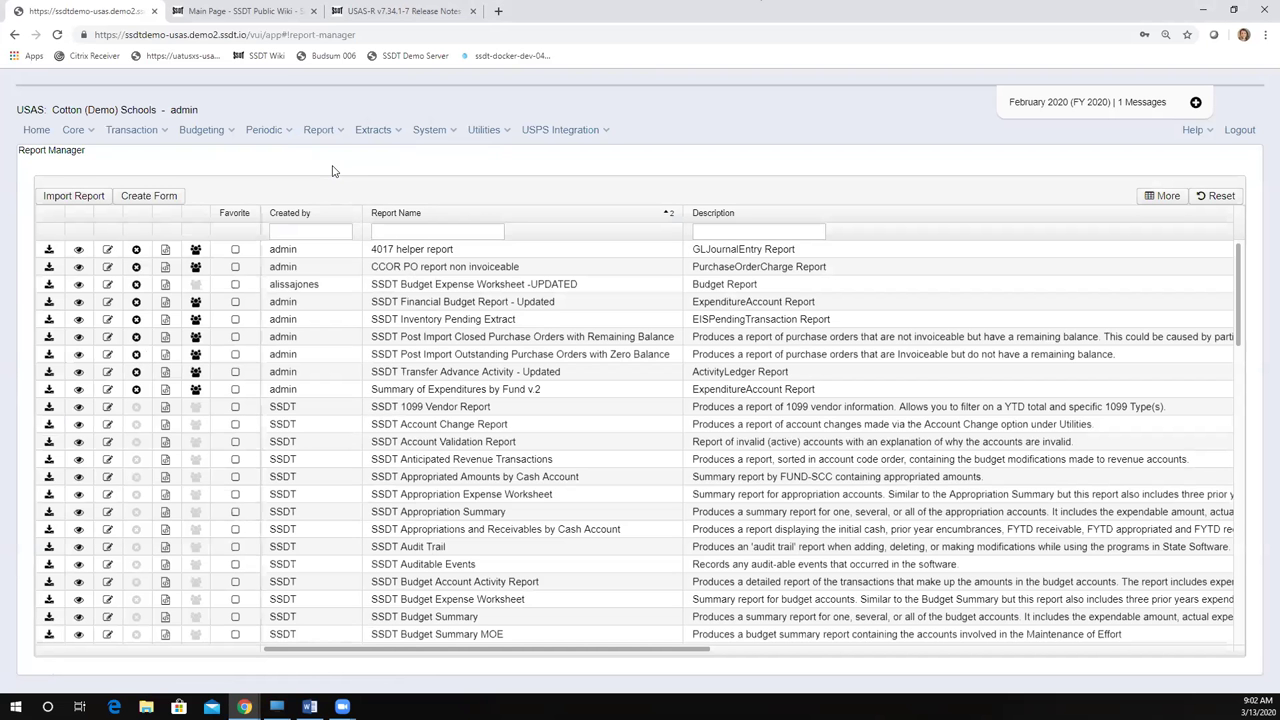
click(433, 228)
text(%revenue)
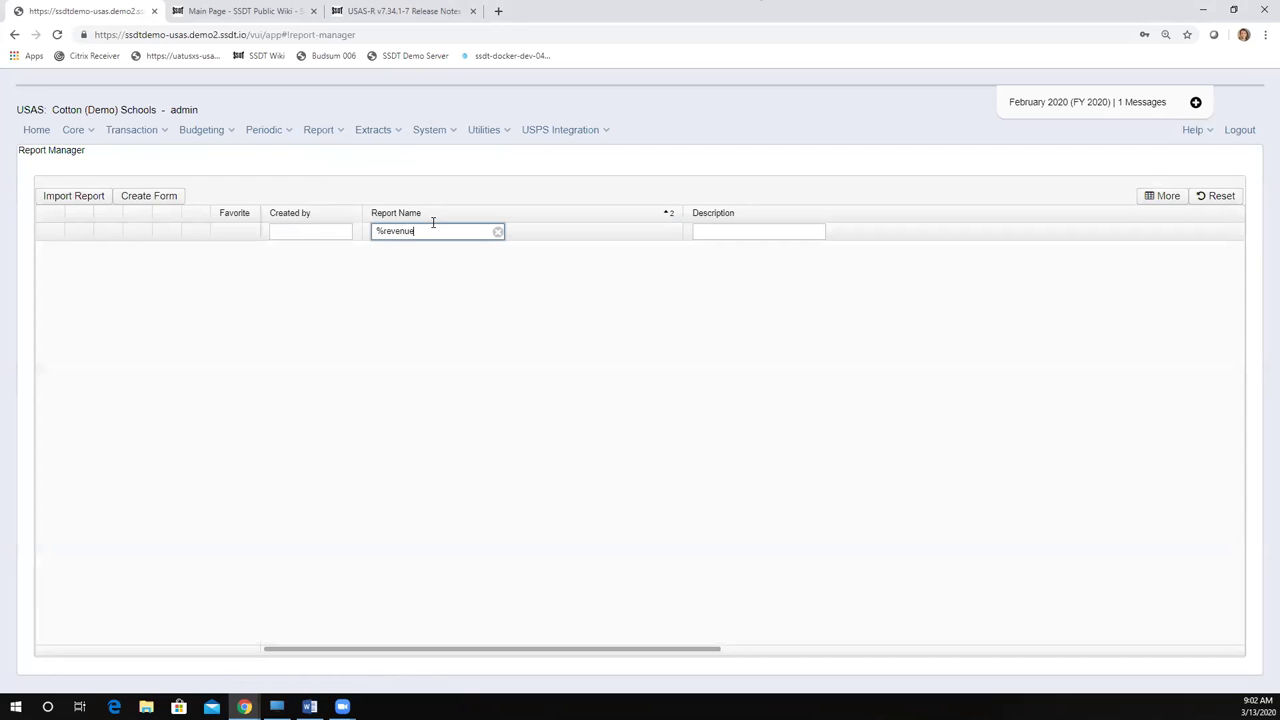
text(%)
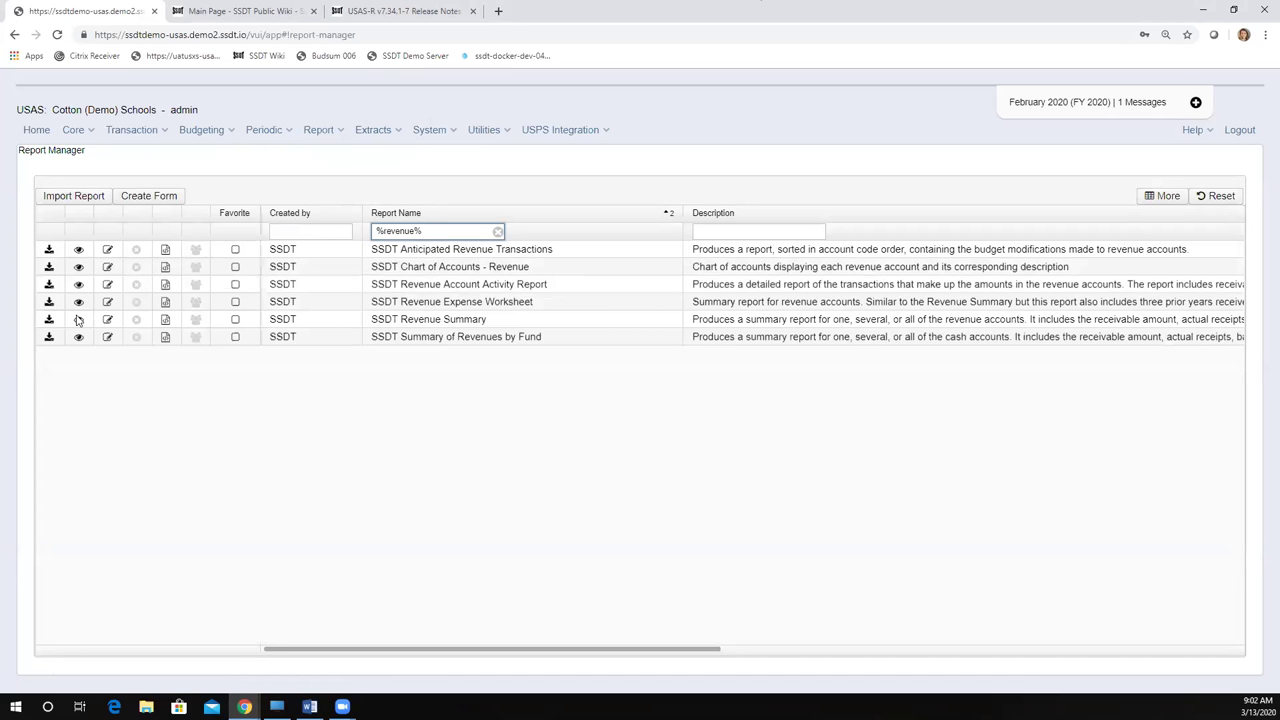
Step: Open the generation settings of the SSDT Revenue Summary report and review its query and sort options
click(49, 320)
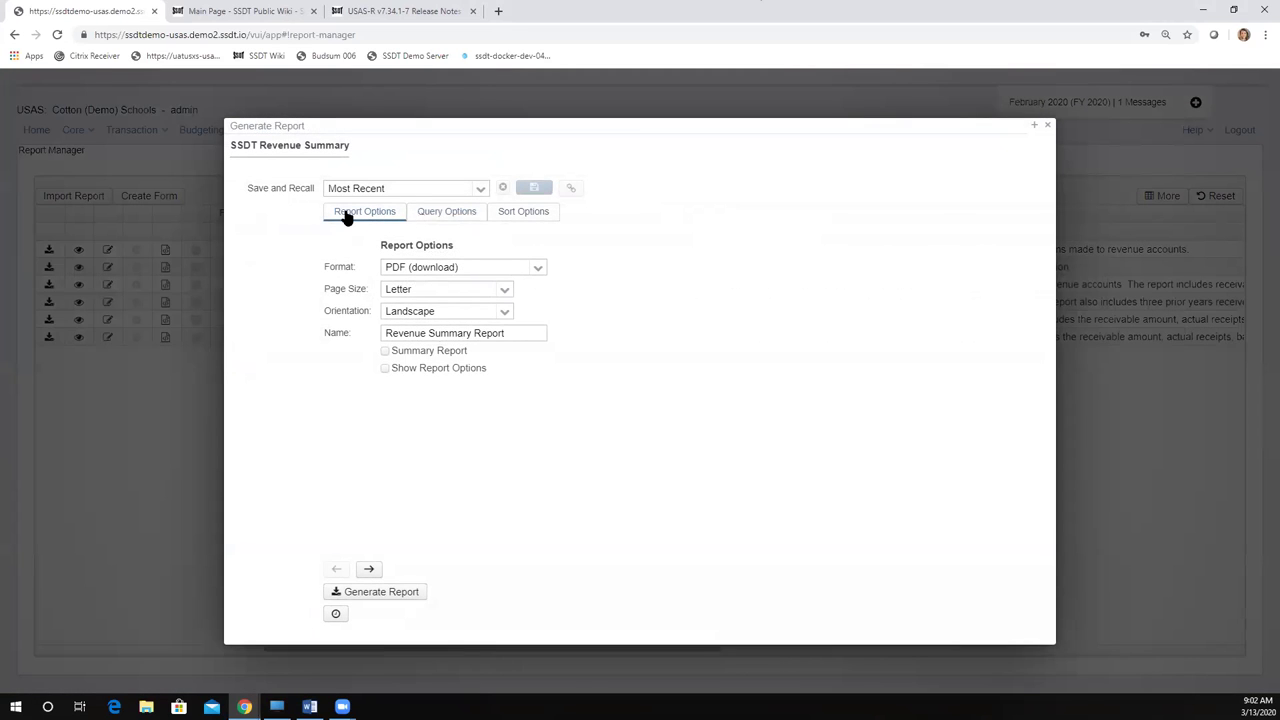
click(443, 220)
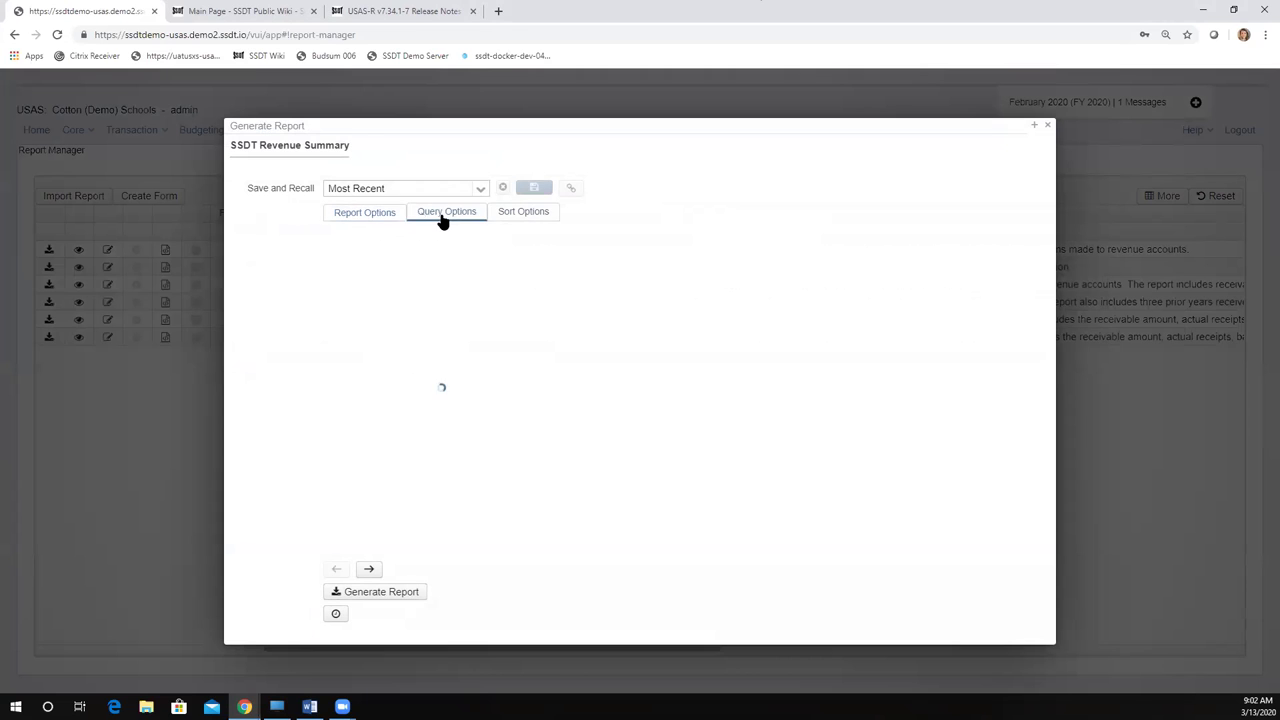
click(510, 220)
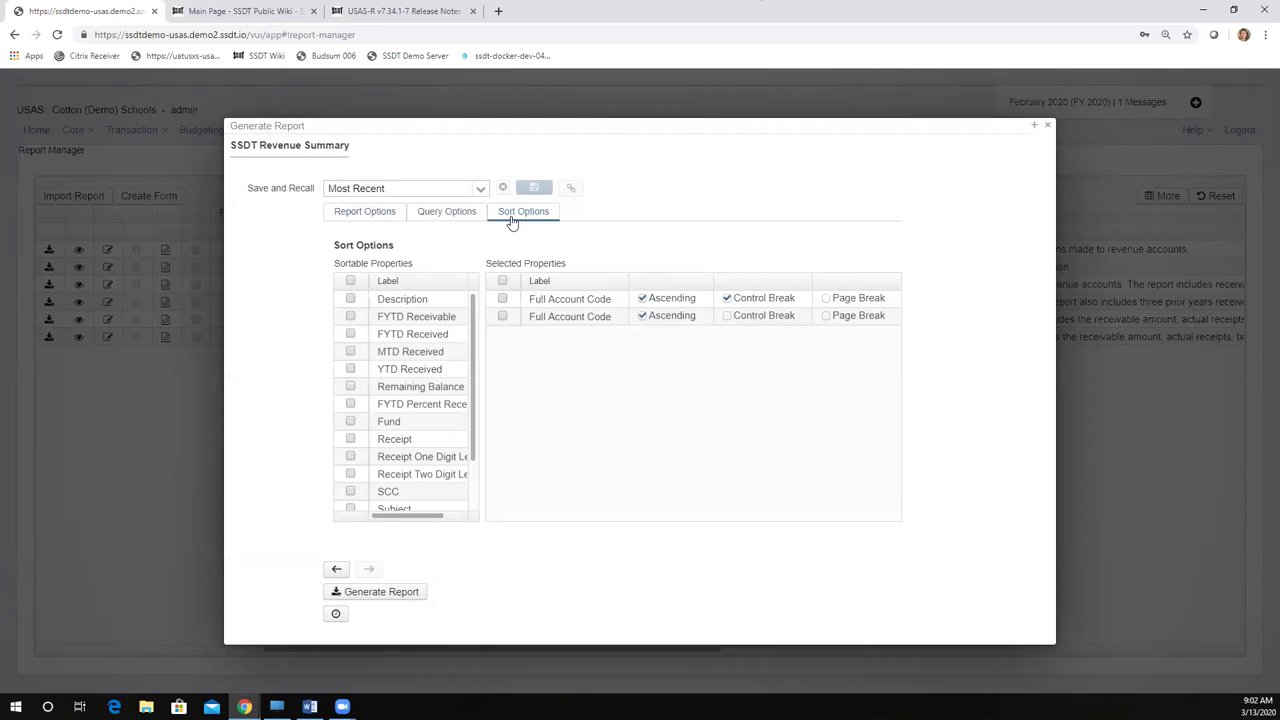
click(440, 213)
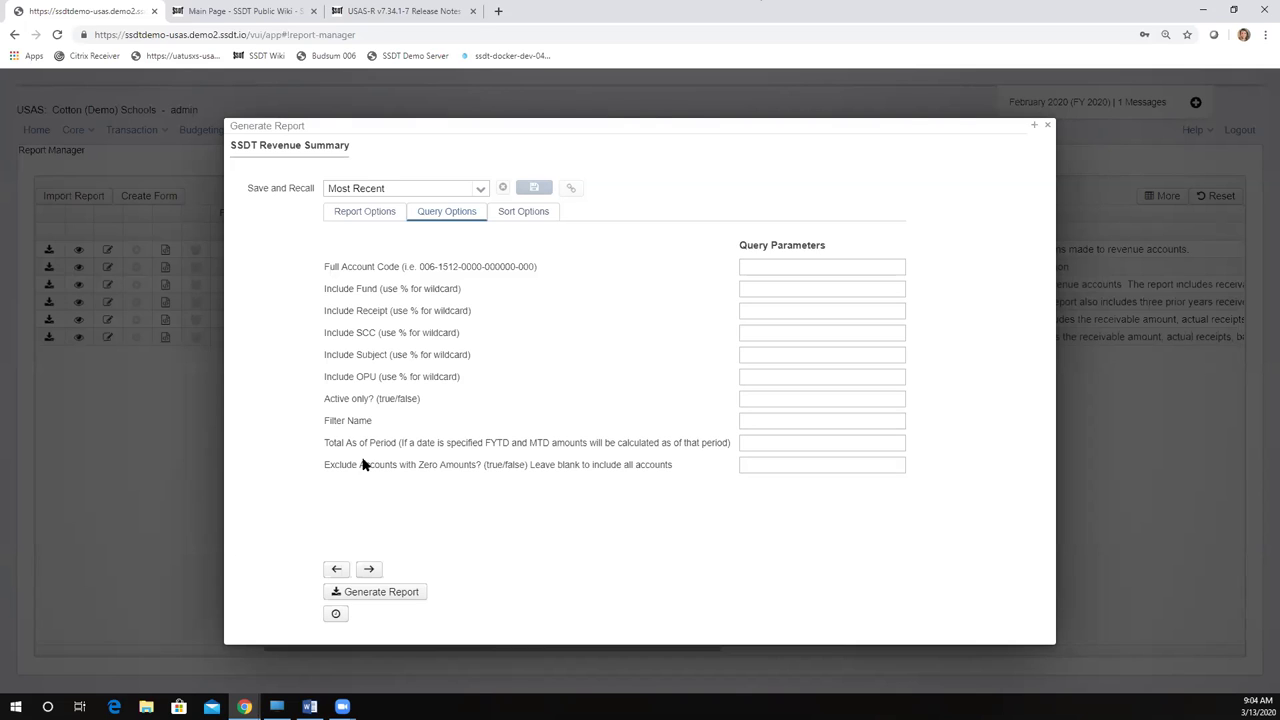
Step: Try entering t and f in the Exclude Accounts with Zero Amounts parameter, clearing each entry
click(750, 465)
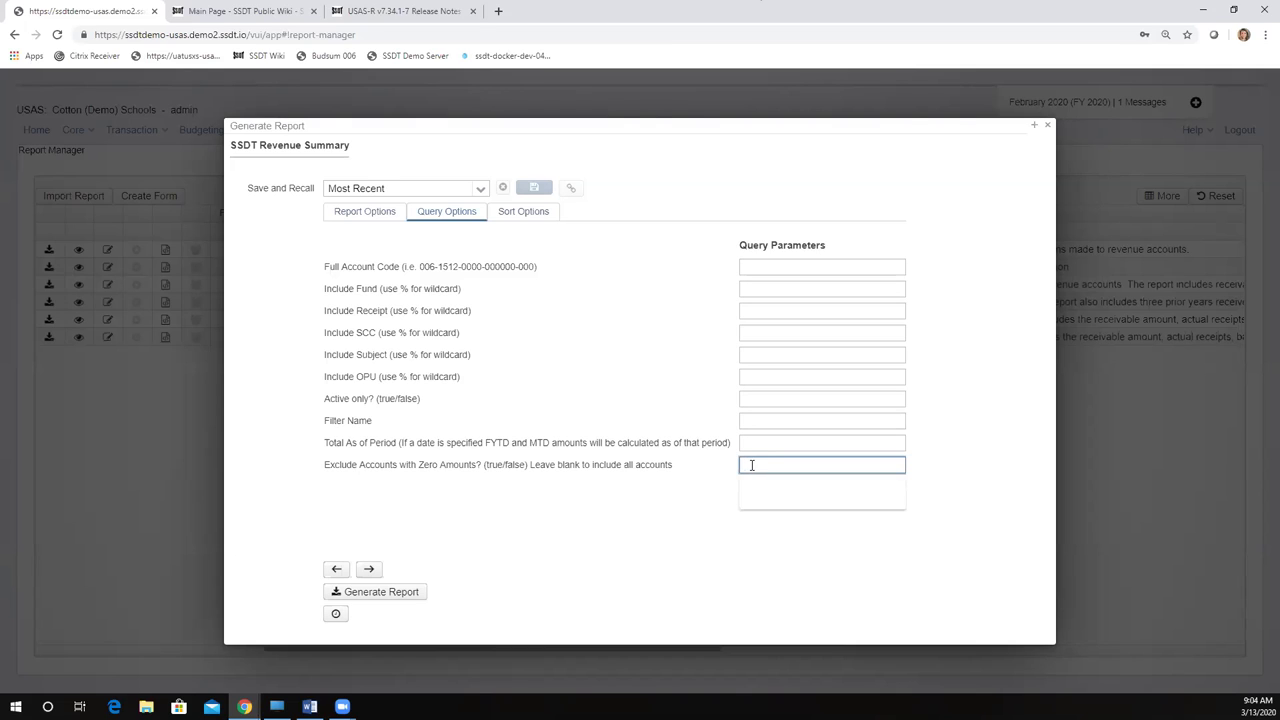
click(700, 488)
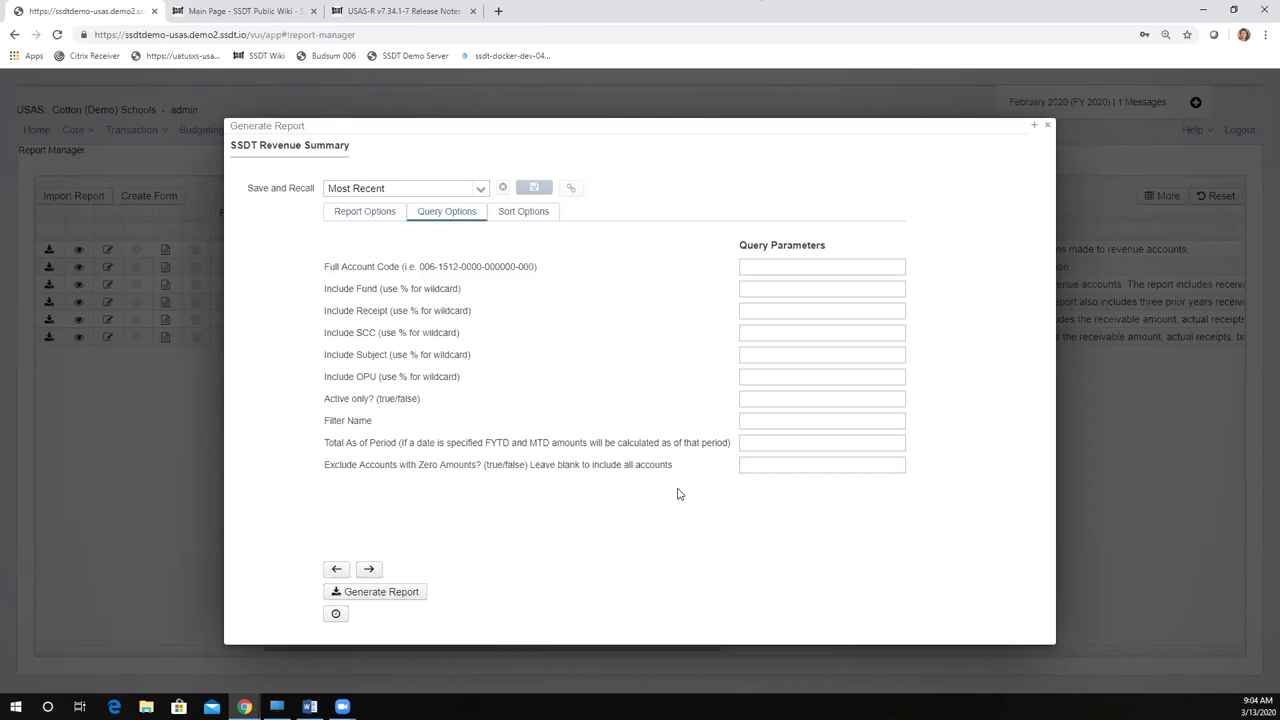
click(755, 467)
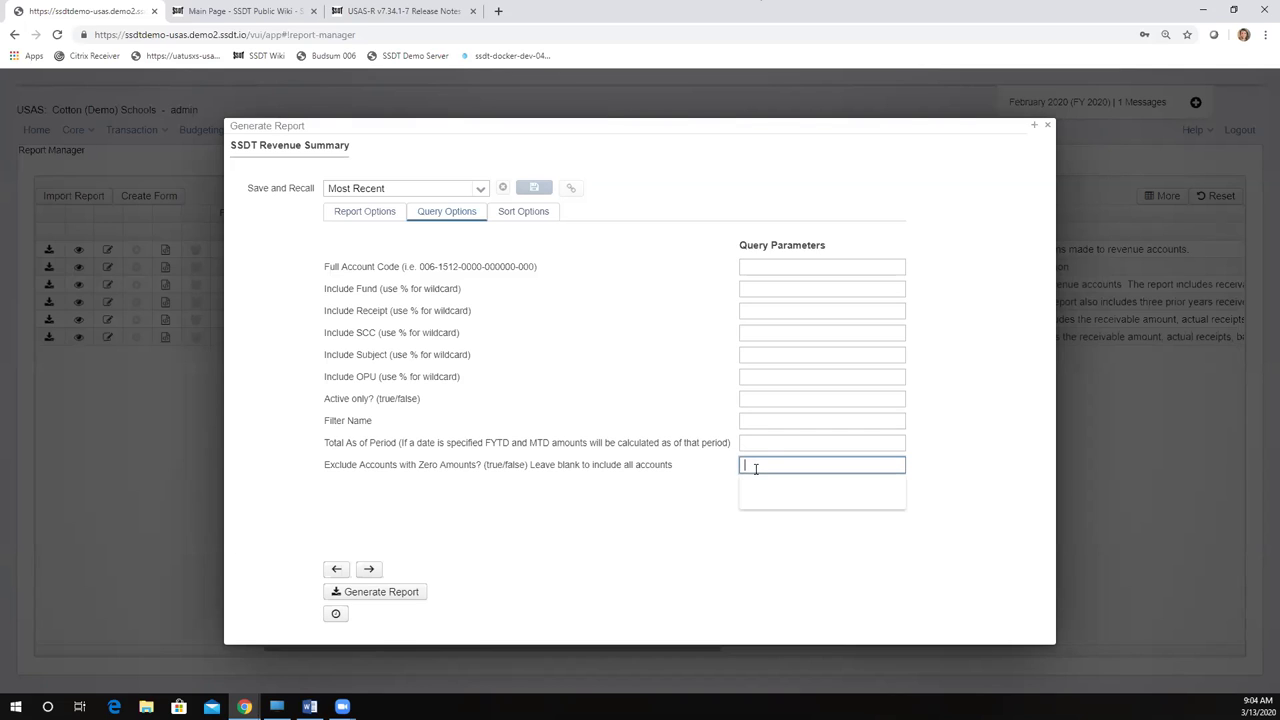
text(t)
key(BackSpace)
text(f)
key(BackSpace)
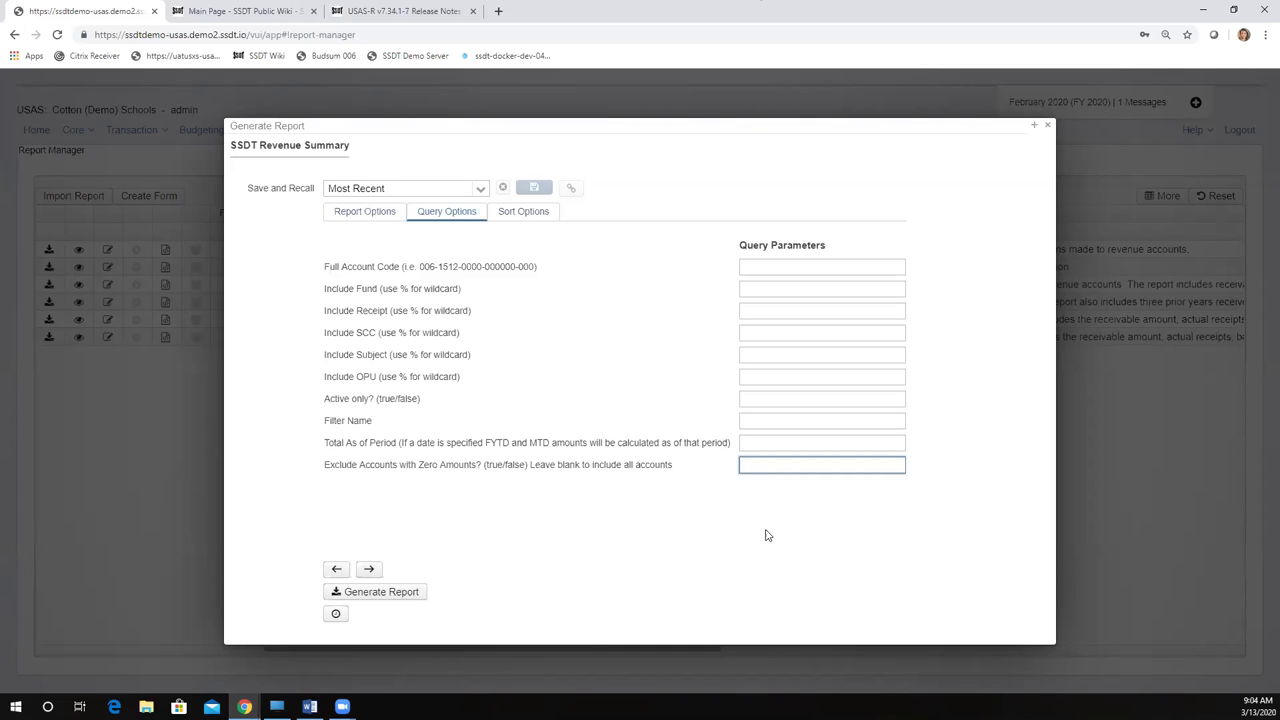
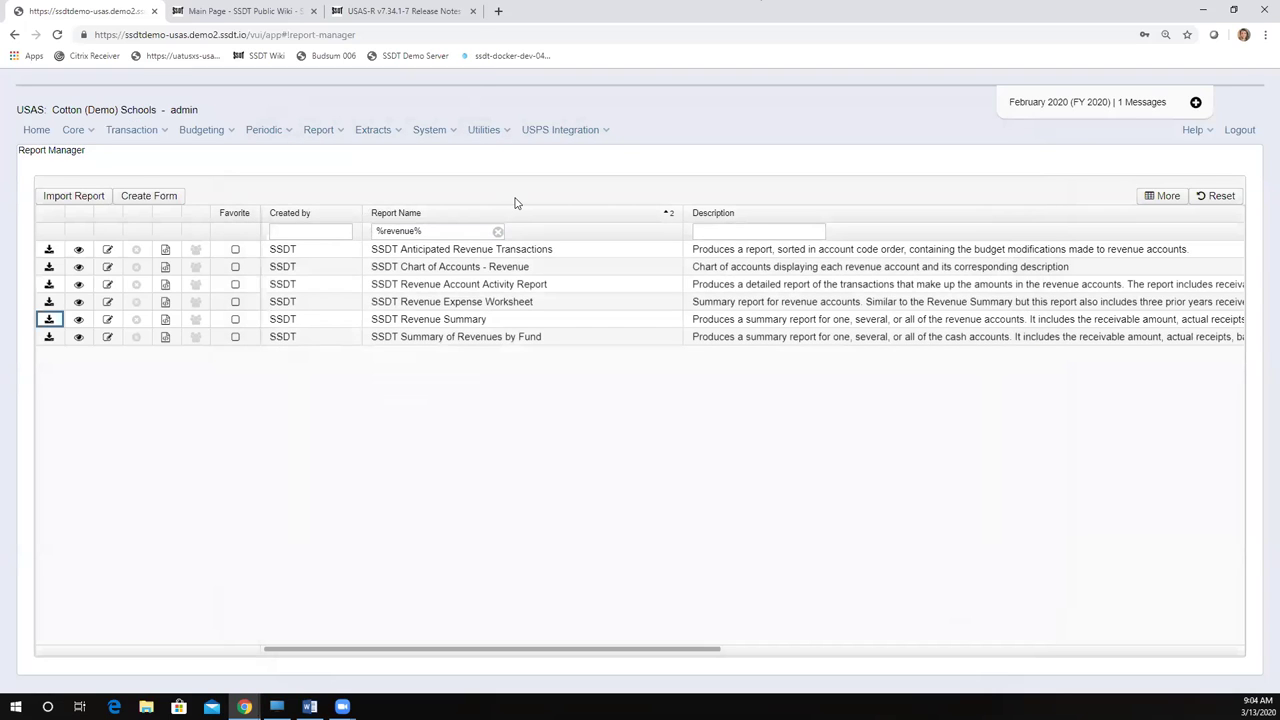
Step: Reopen the SSDT Revenue Summary report's query options to examine the parameters, and close the dialog
click(48, 323)
click(455, 213)
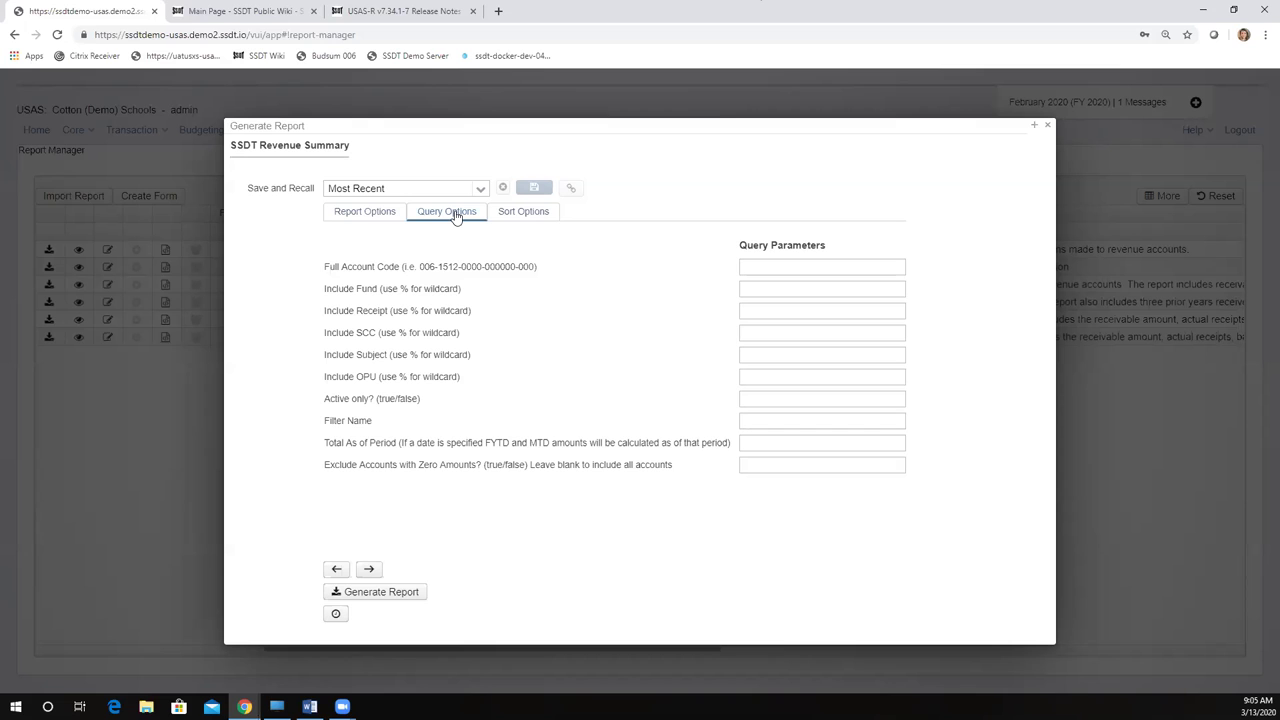
click(1049, 128)
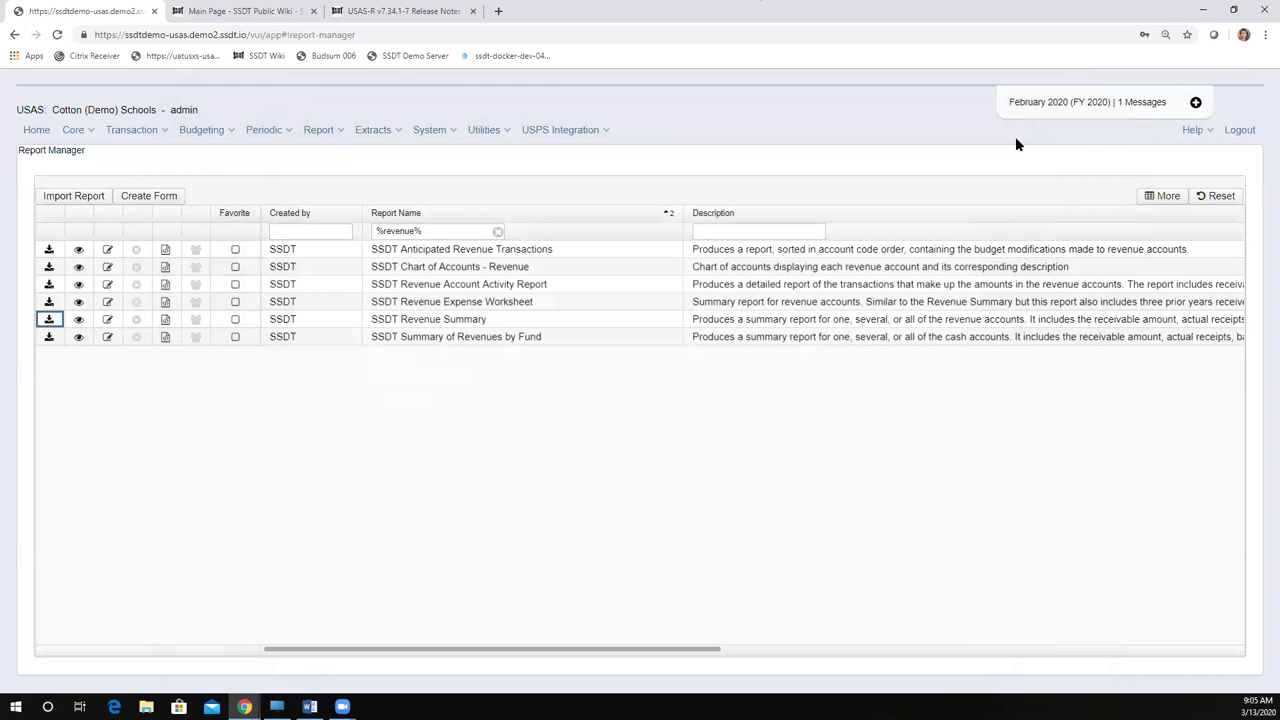
Step: Clear the report name filter and generate the SSDT Appropriations and Receivables by Cash Account report as a PDF
click(496, 231)
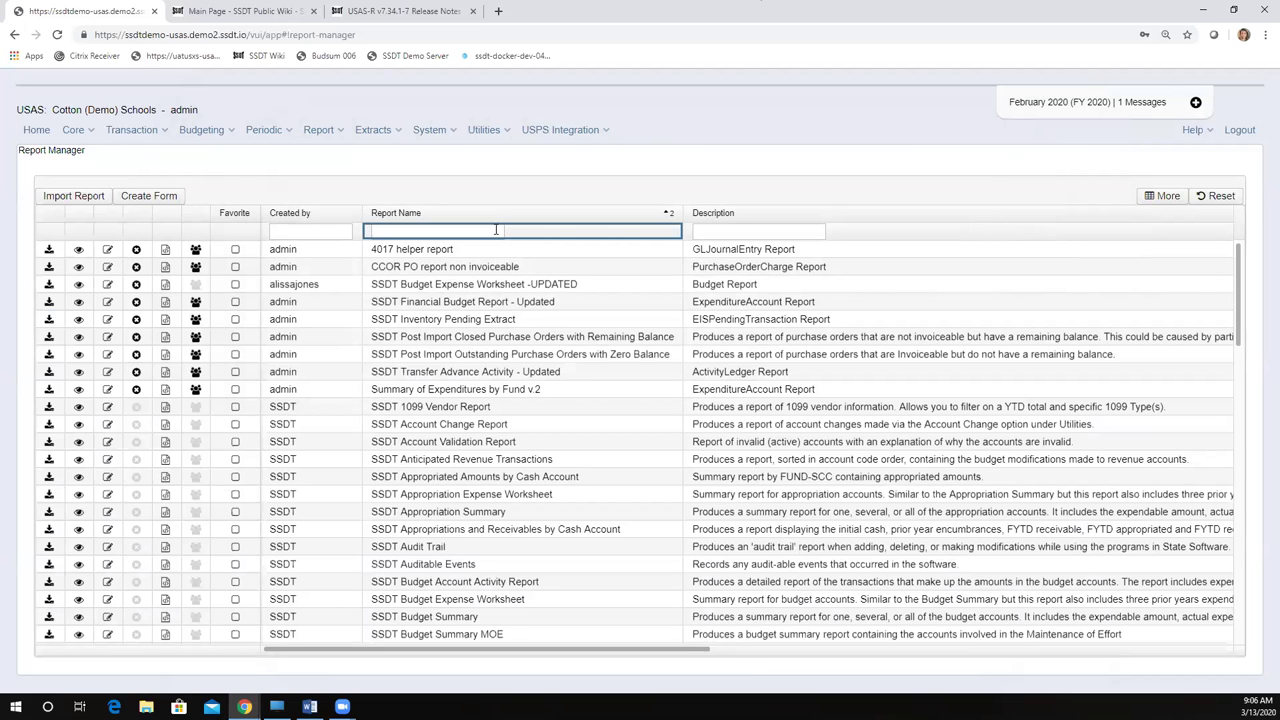
scroll(453, 449, down, 2)
scroll(403, 575, up, 2)
click(49, 530)
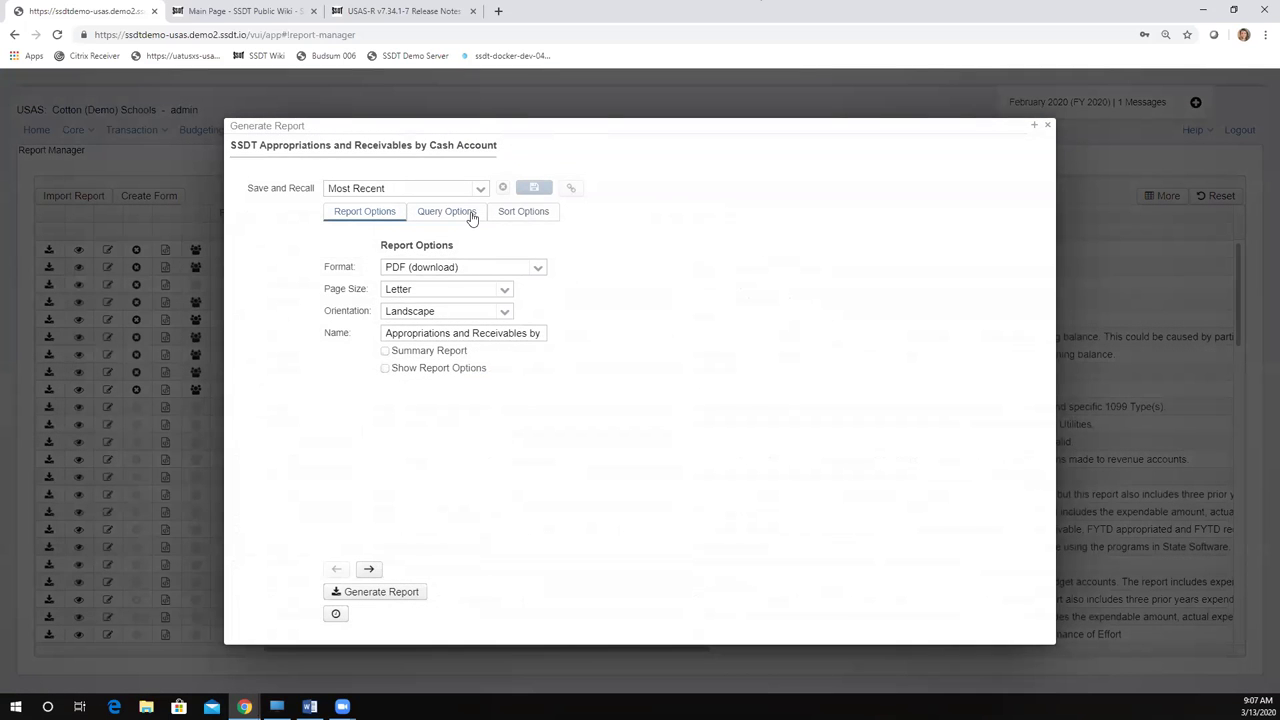
click(472, 215)
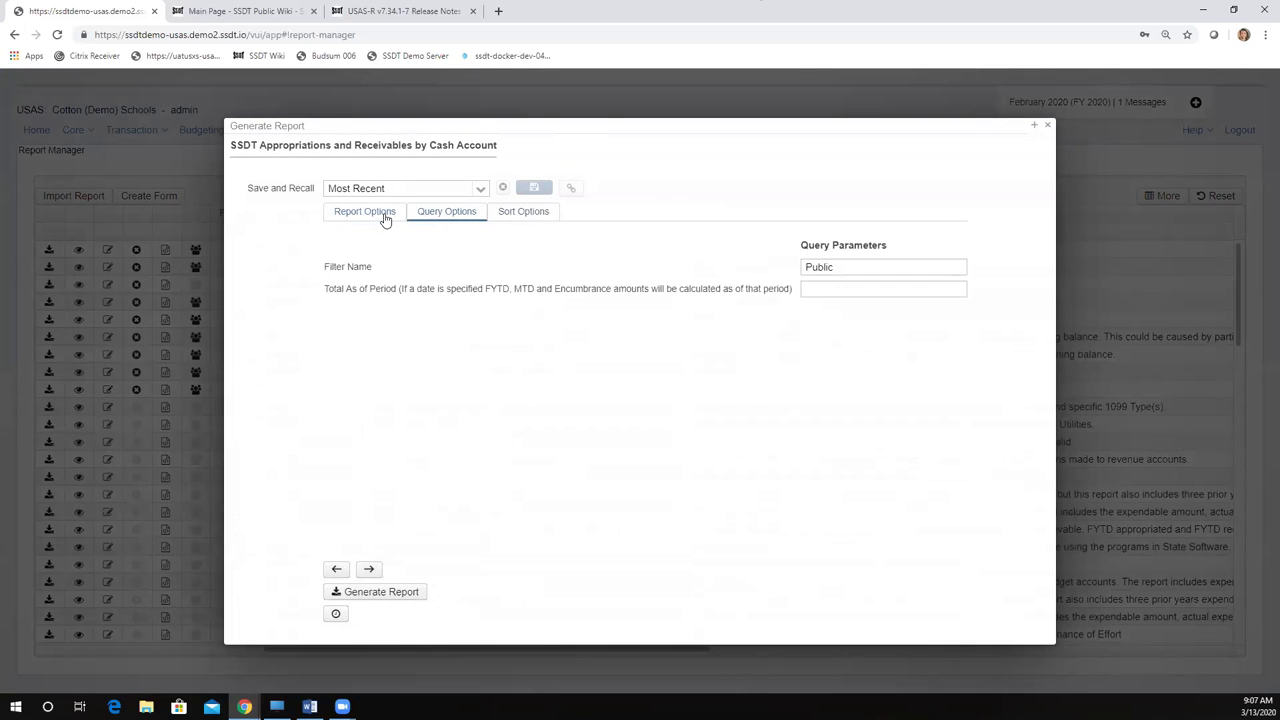
click(385, 216)
click(386, 593)
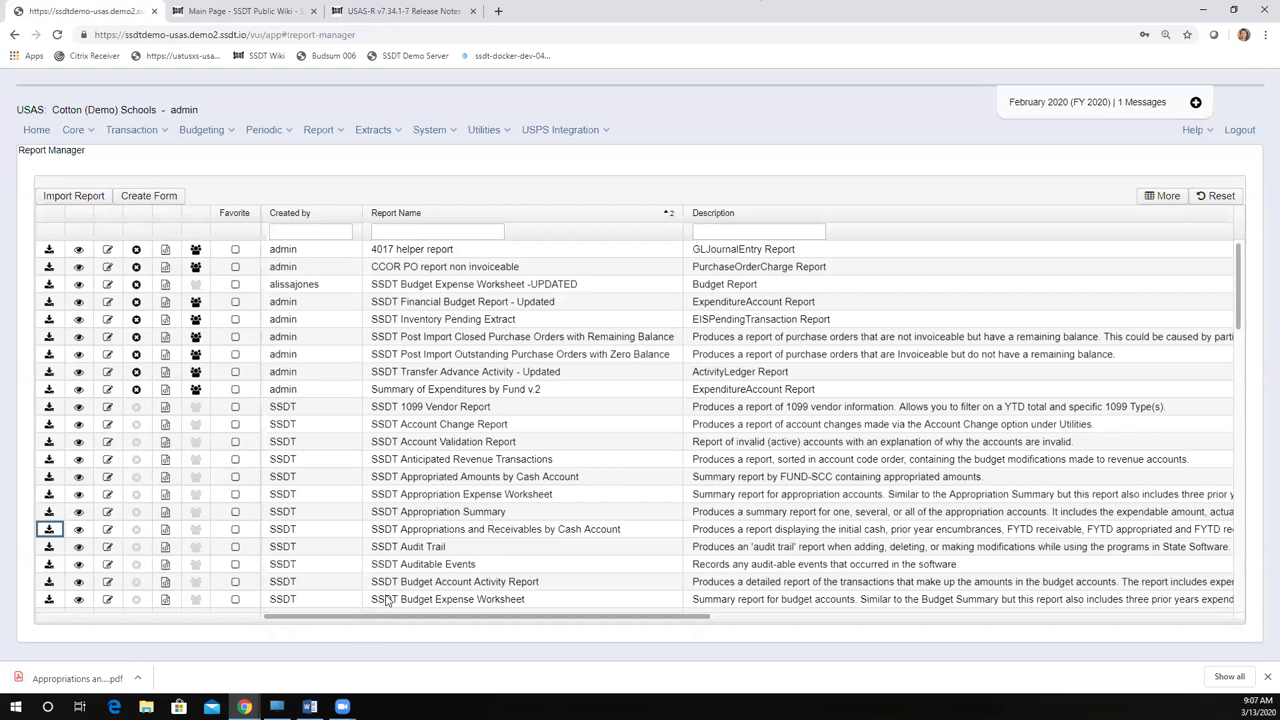
Step: Open the downloaded Appropriations and Receivables by Cash Account PDF and examine its cash account amounts
click(55, 678)
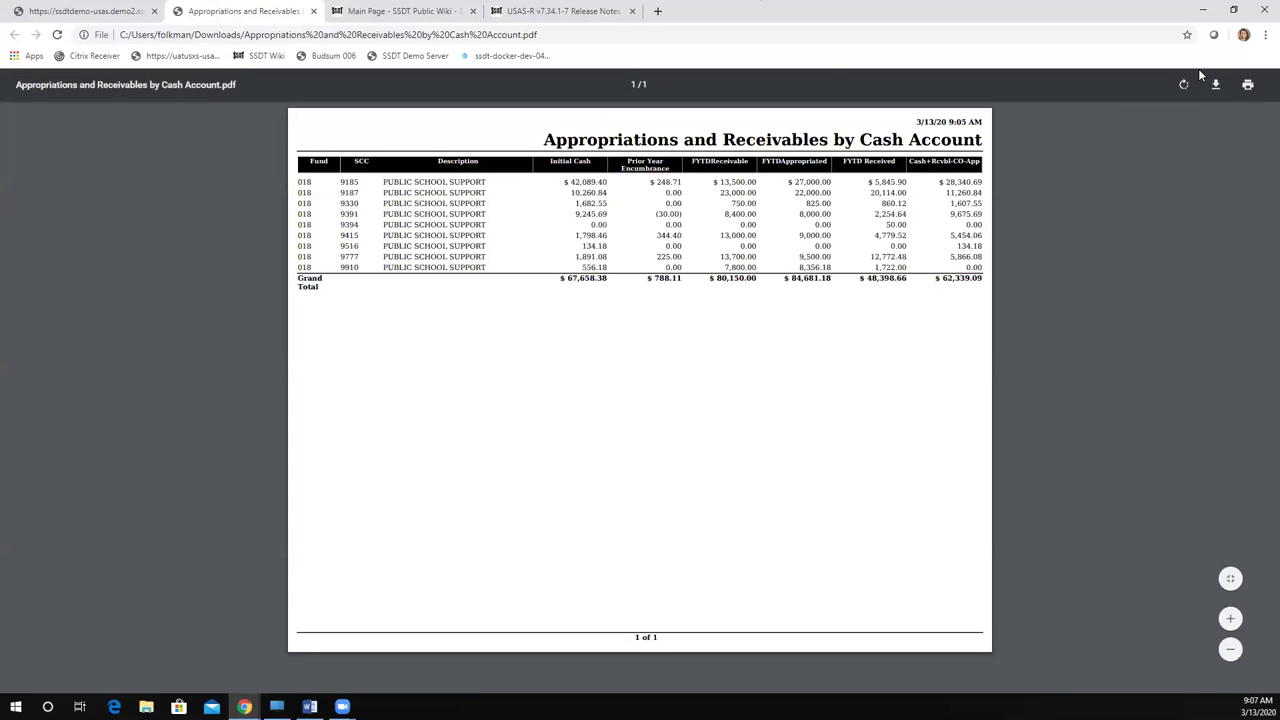
click(1231, 617)
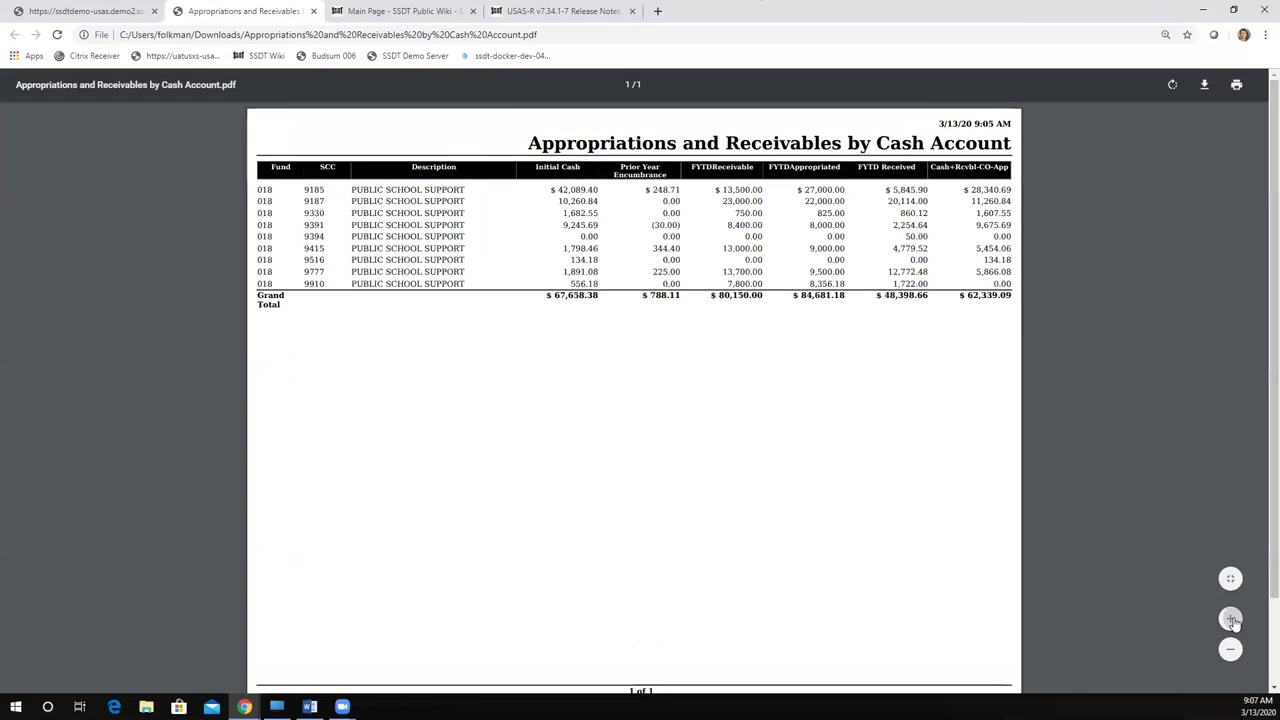
click(1231, 617)
click(1231, 617)
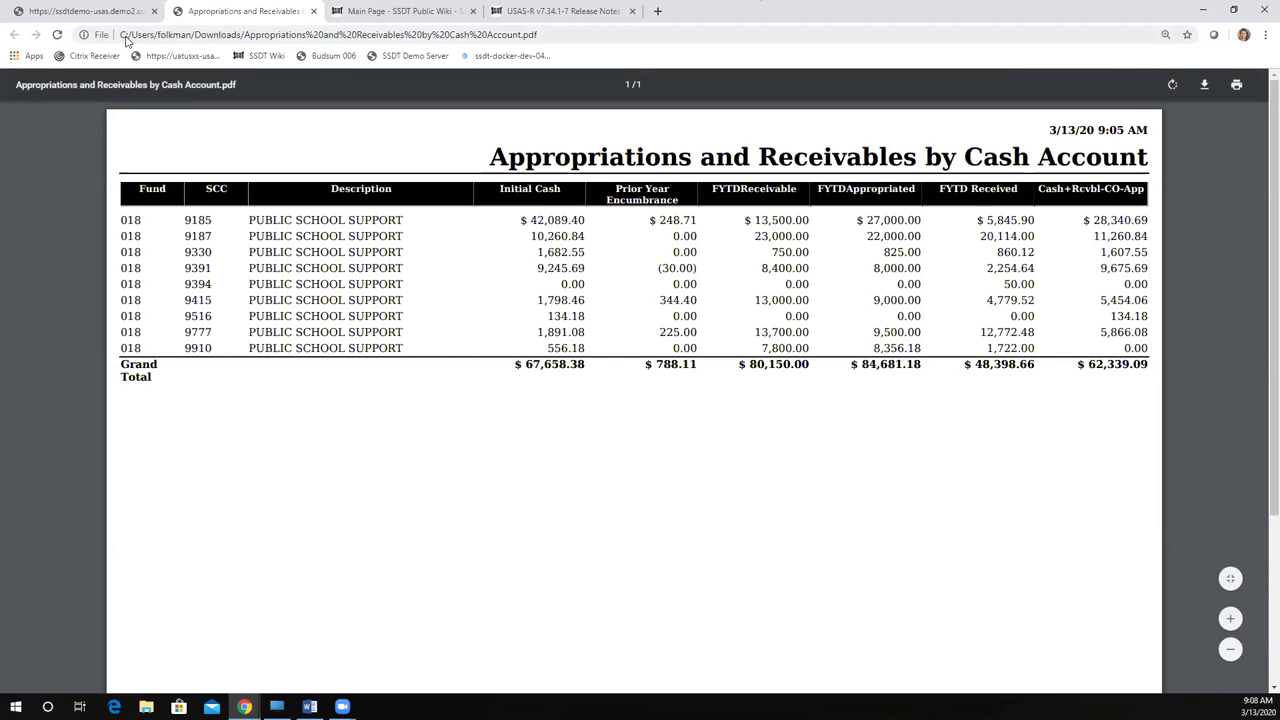
Step: Return to the Report Manager and inspect the editable name and description of SSDT Financial Budget Report - Updated
click(84, 12)
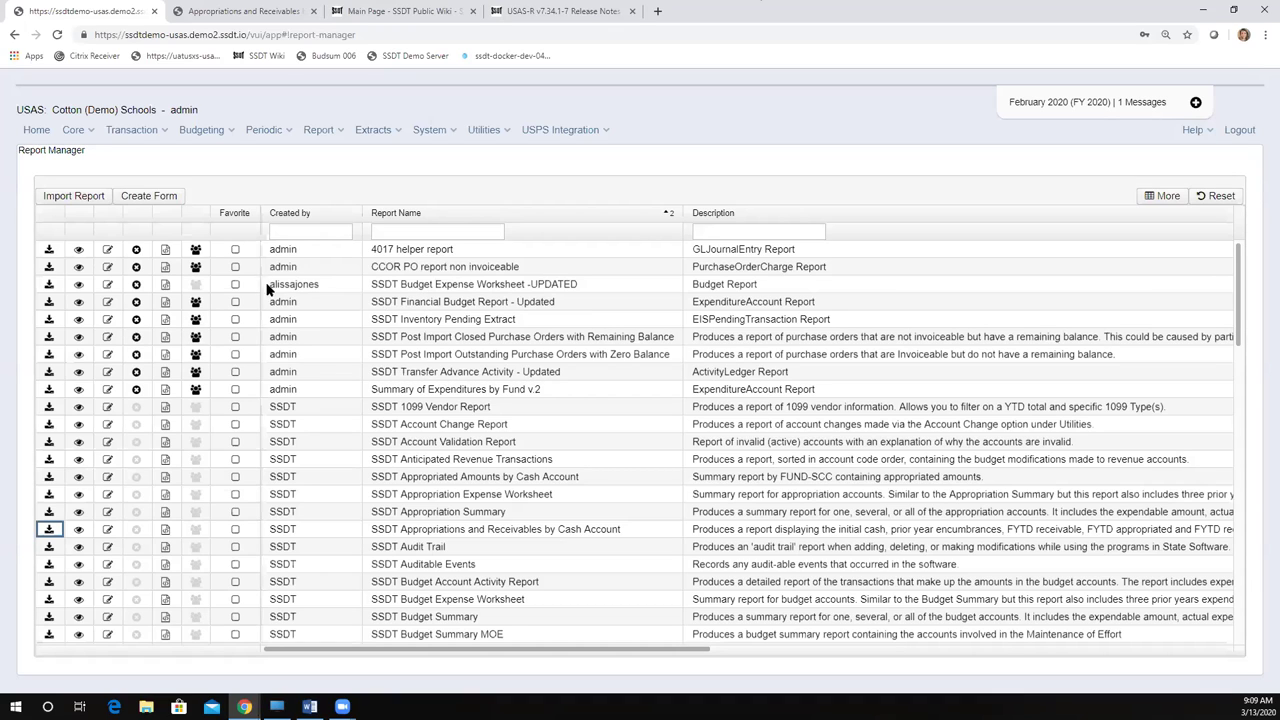
click(112, 304)
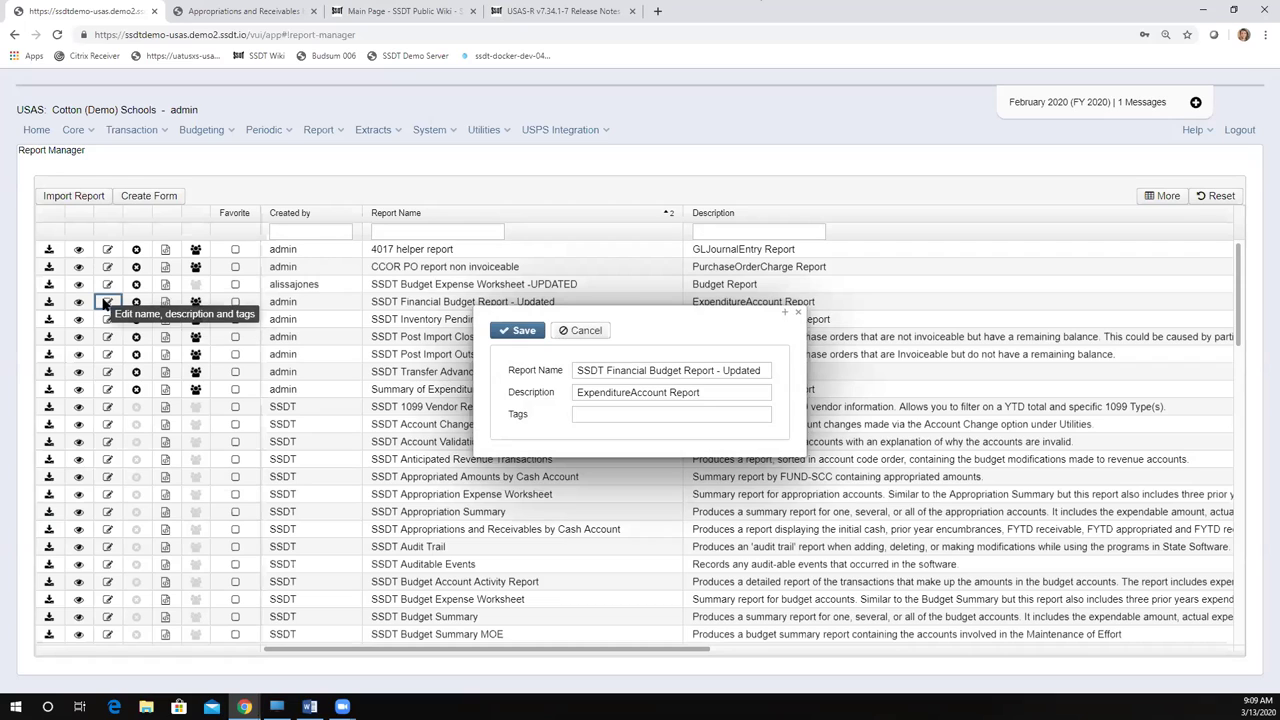
drag(576, 370, 773, 375)
drag(578, 372, 678, 372)
drag(771, 370, 806, 374)
click(767, 370)
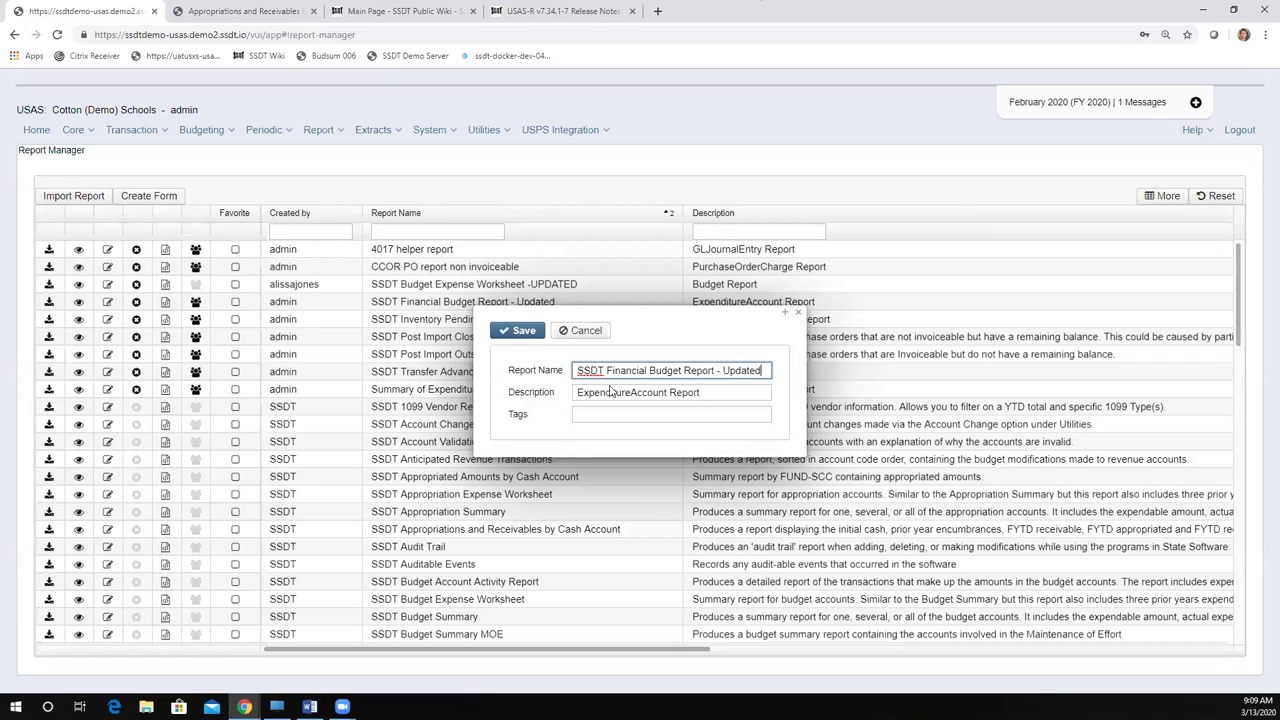
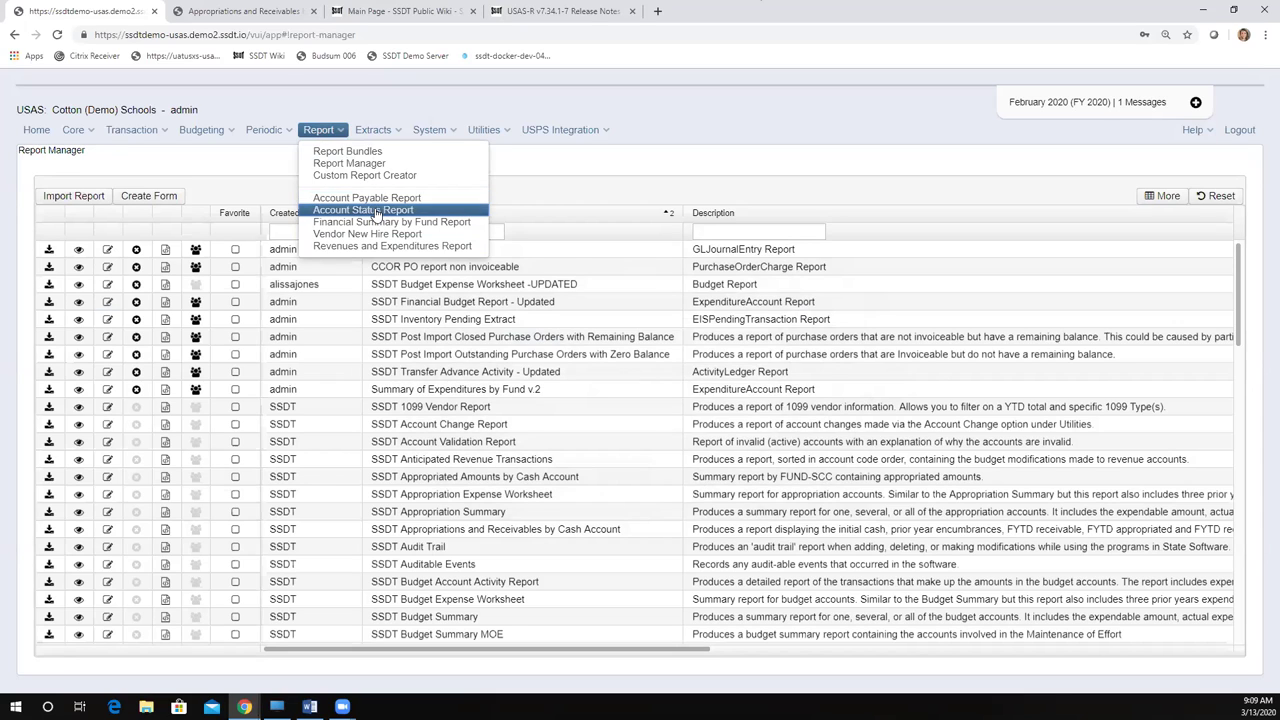
Step: Open the Account Status Report and review its available output formats
click(376, 212)
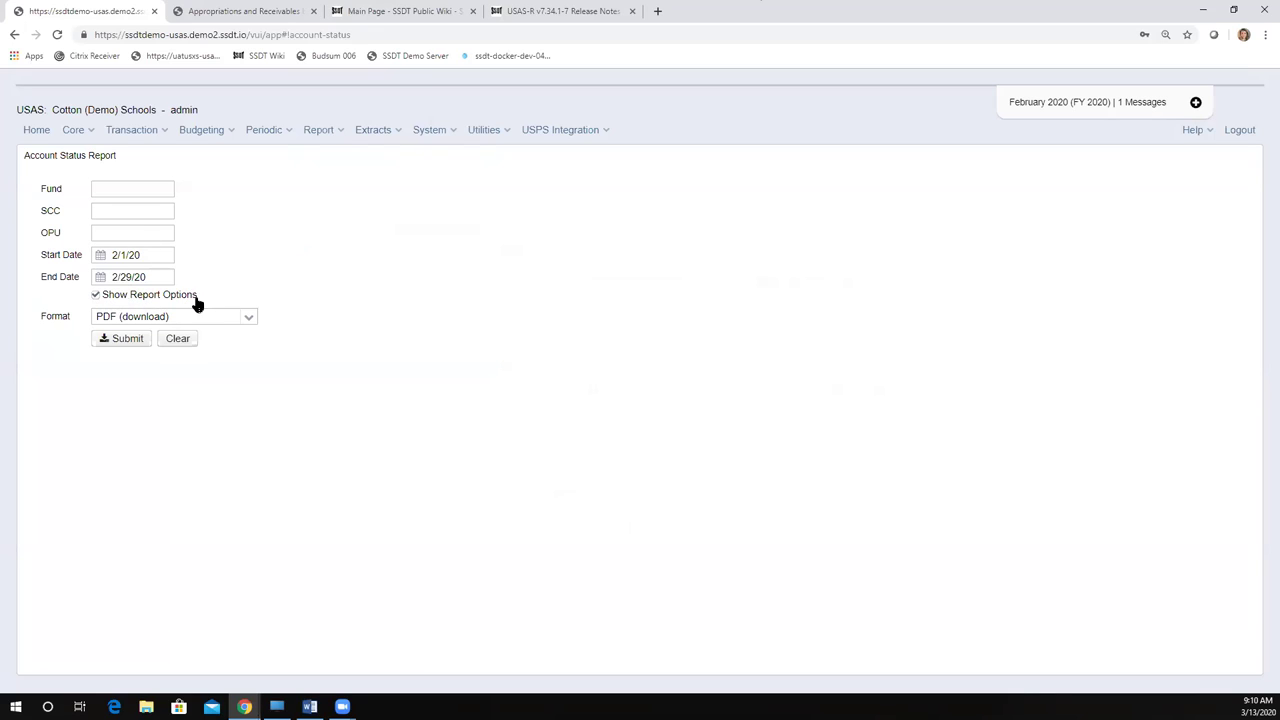
click(250, 319)
click(250, 319)
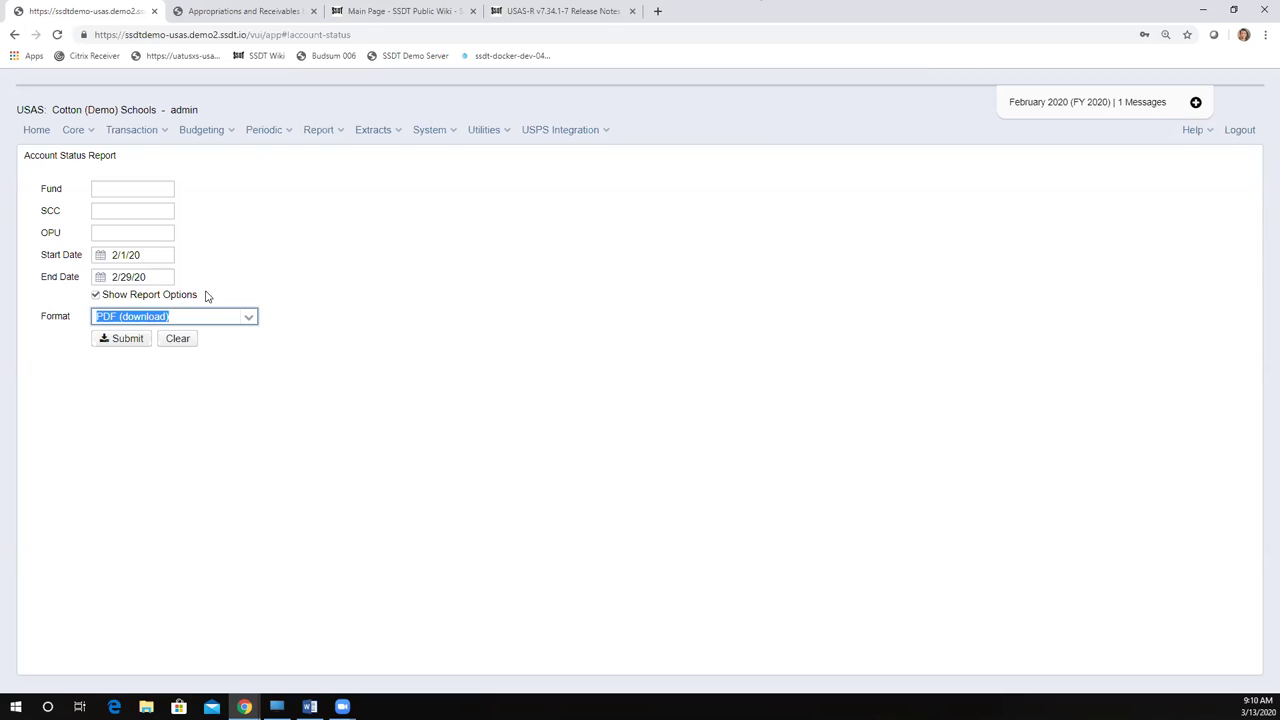
click(248, 318)
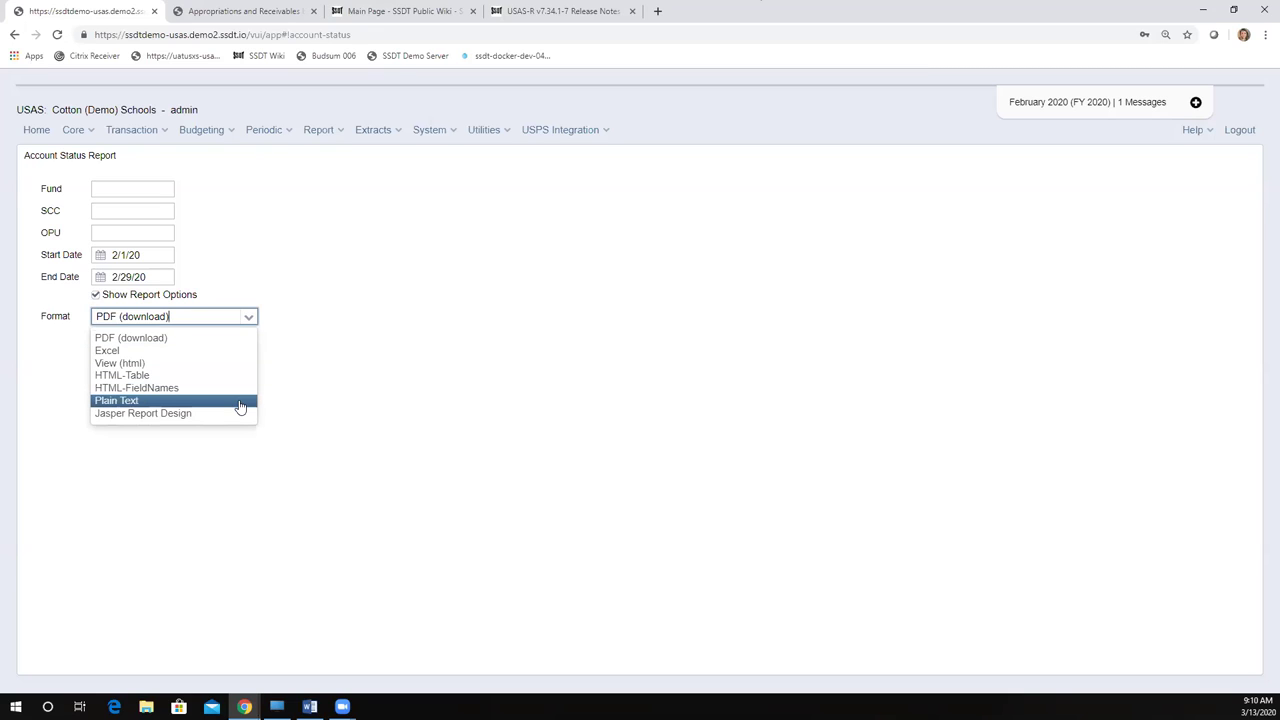
click(348, 319)
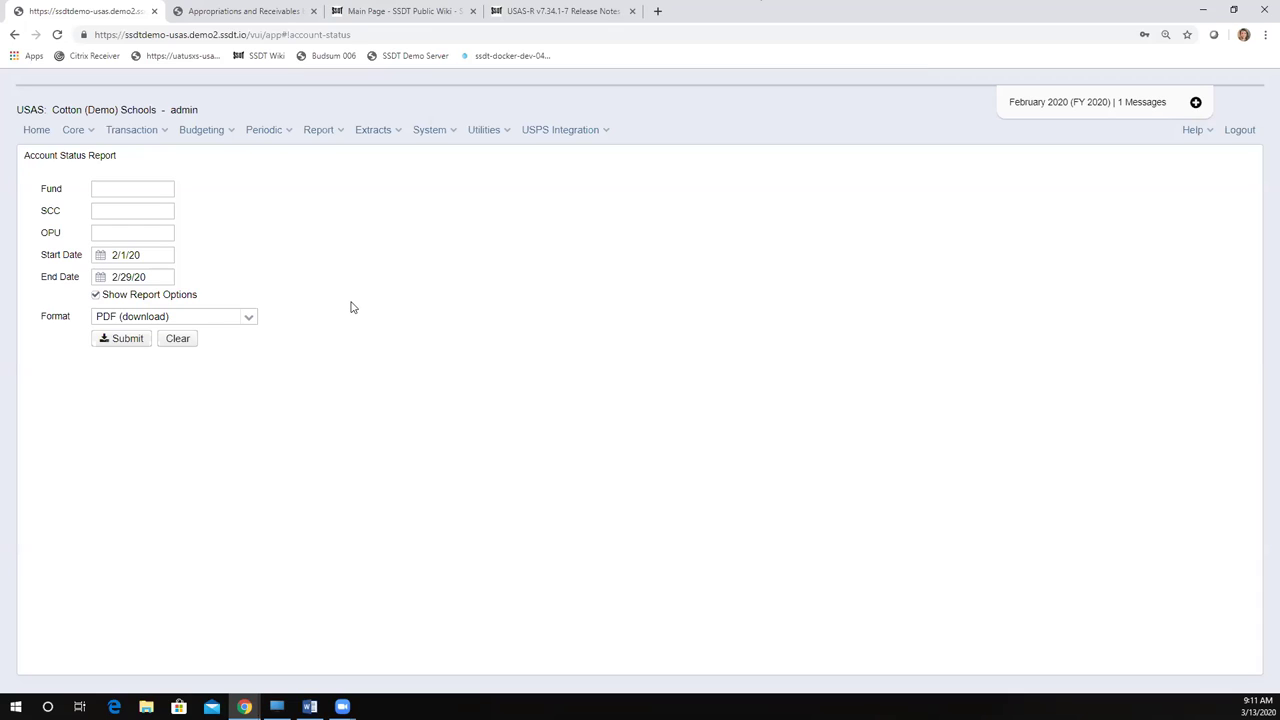
Step: Open the voided Mount Zion Textiles disbursement, change its void date to 2/11/20, and save it
click(122, 137)
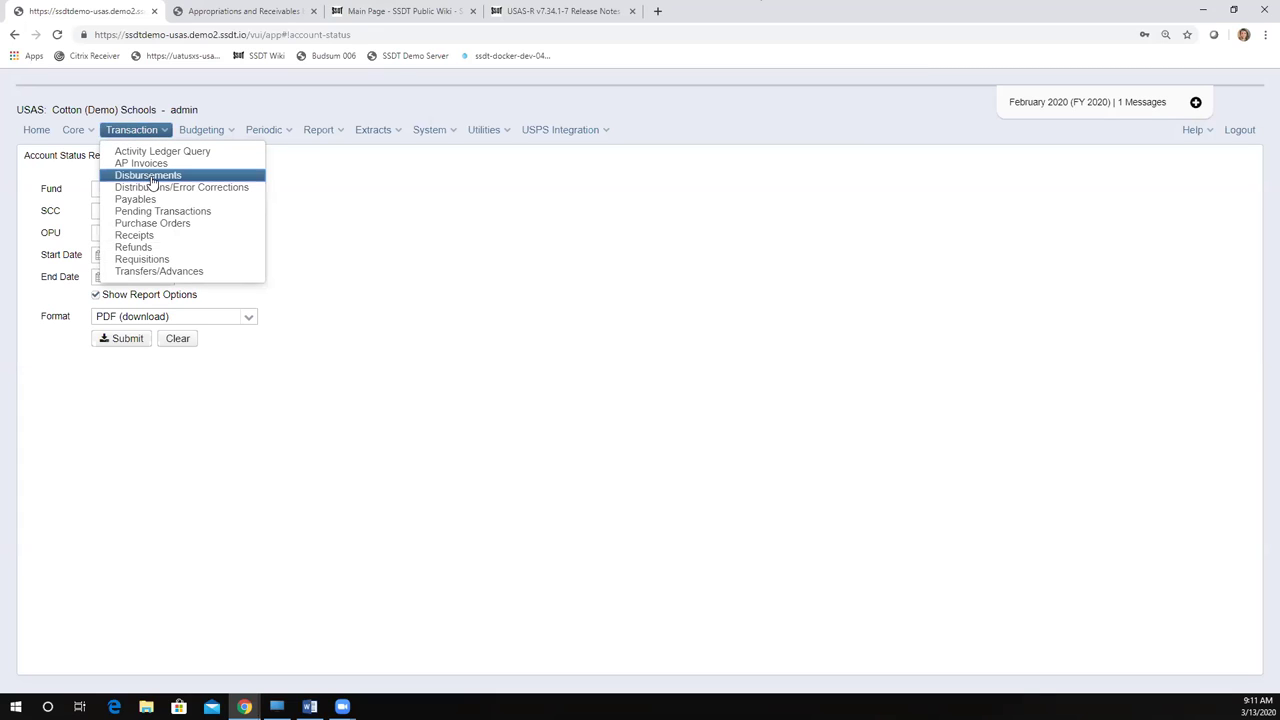
click(150, 176)
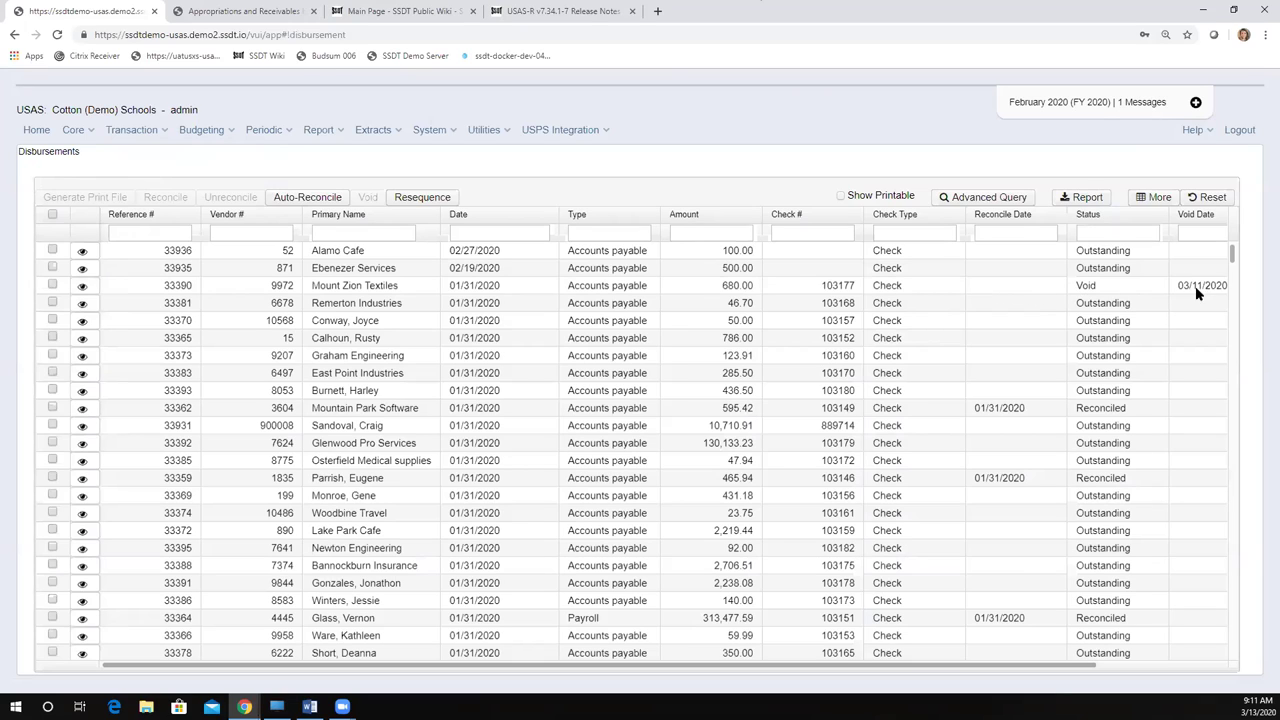
click(84, 289)
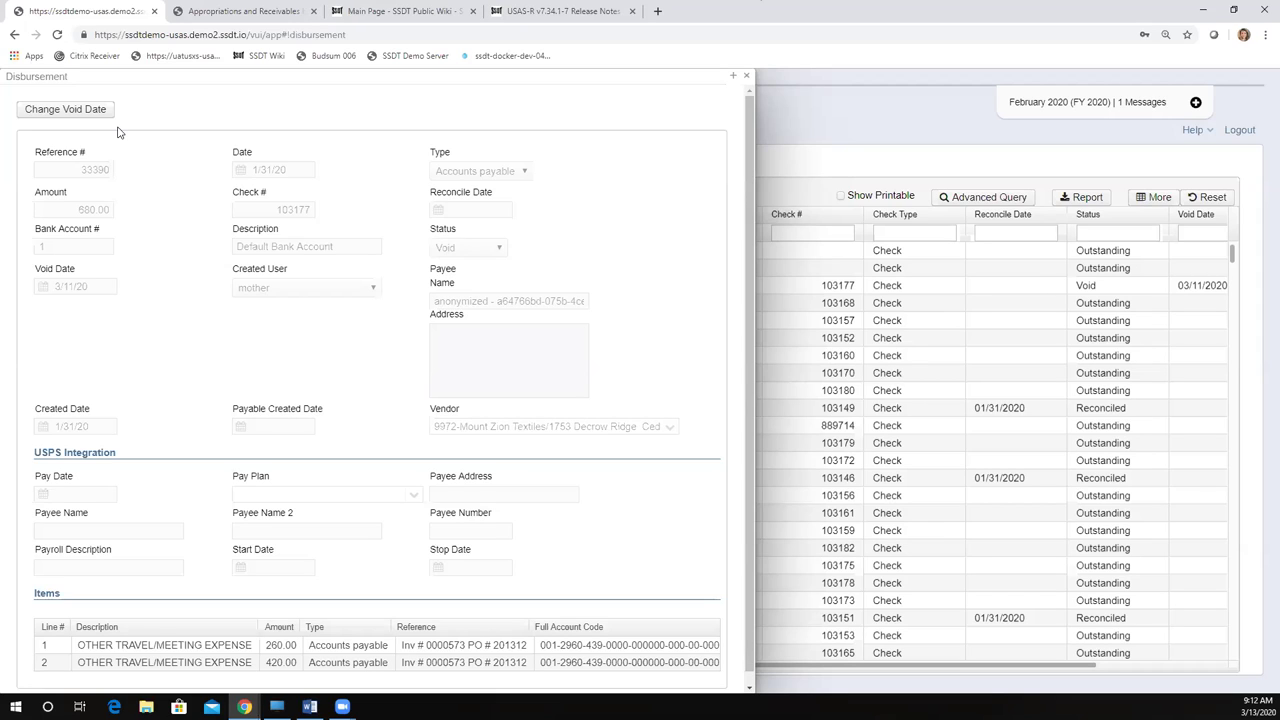
click(58, 116)
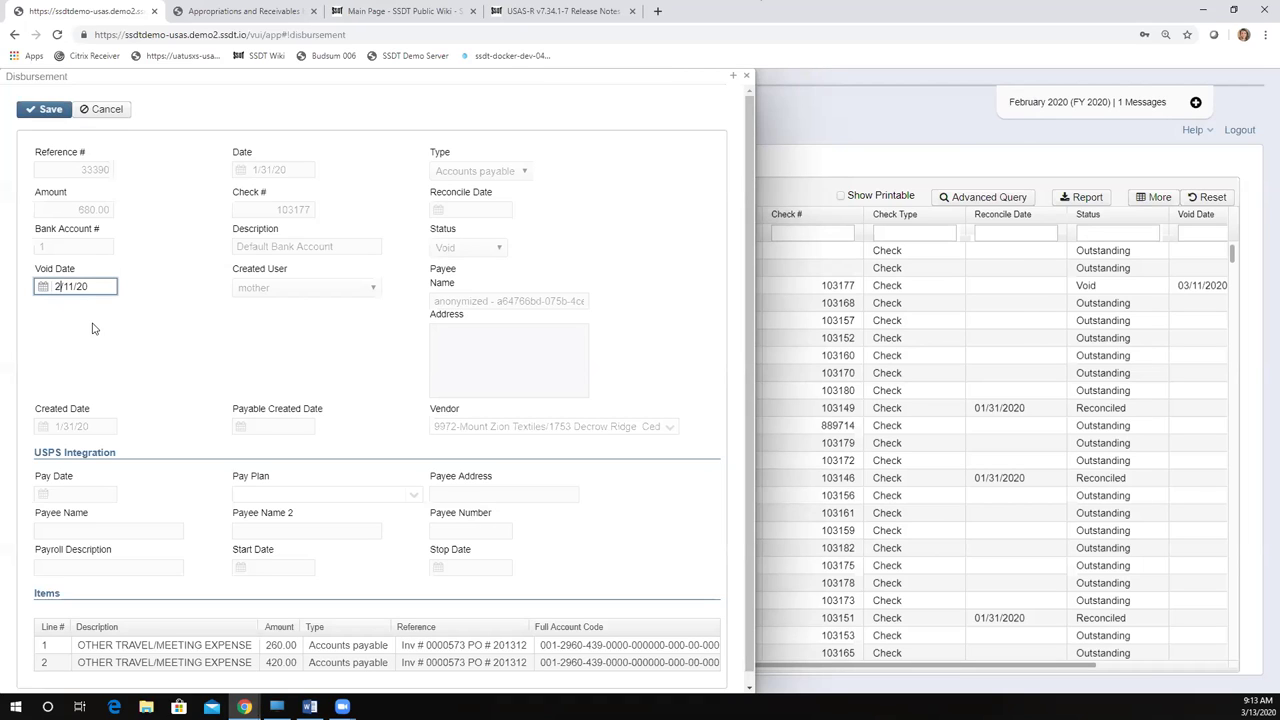
click(52, 111)
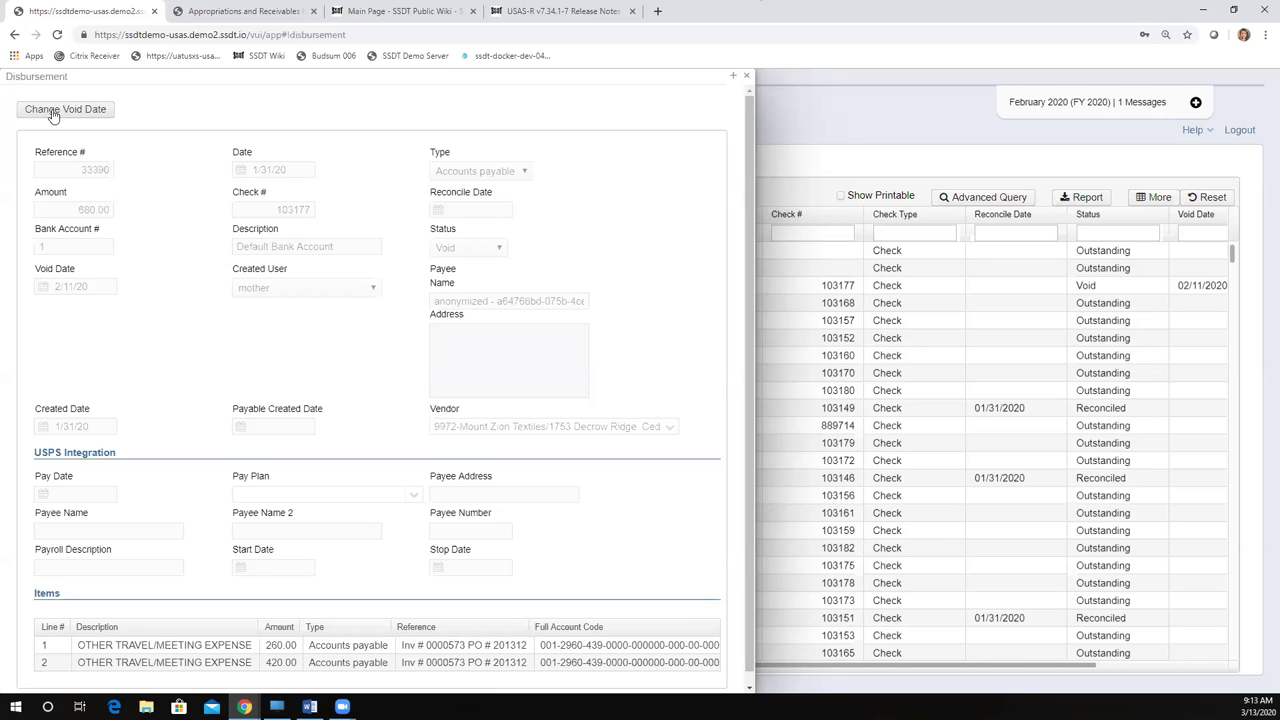
Step: Close the disbursement record, open the Report Bundle Manager, and view the SSDT Calendar Year End Reports bundle
click(749, 79)
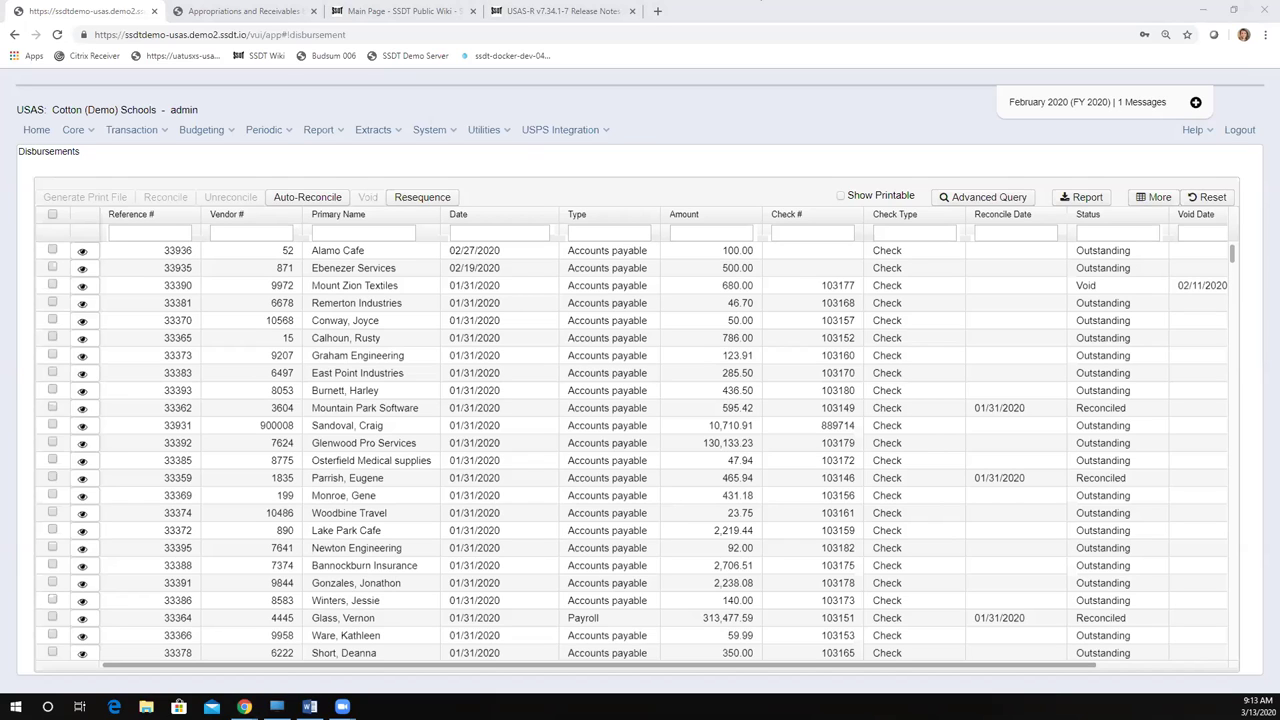
click(310, 130)
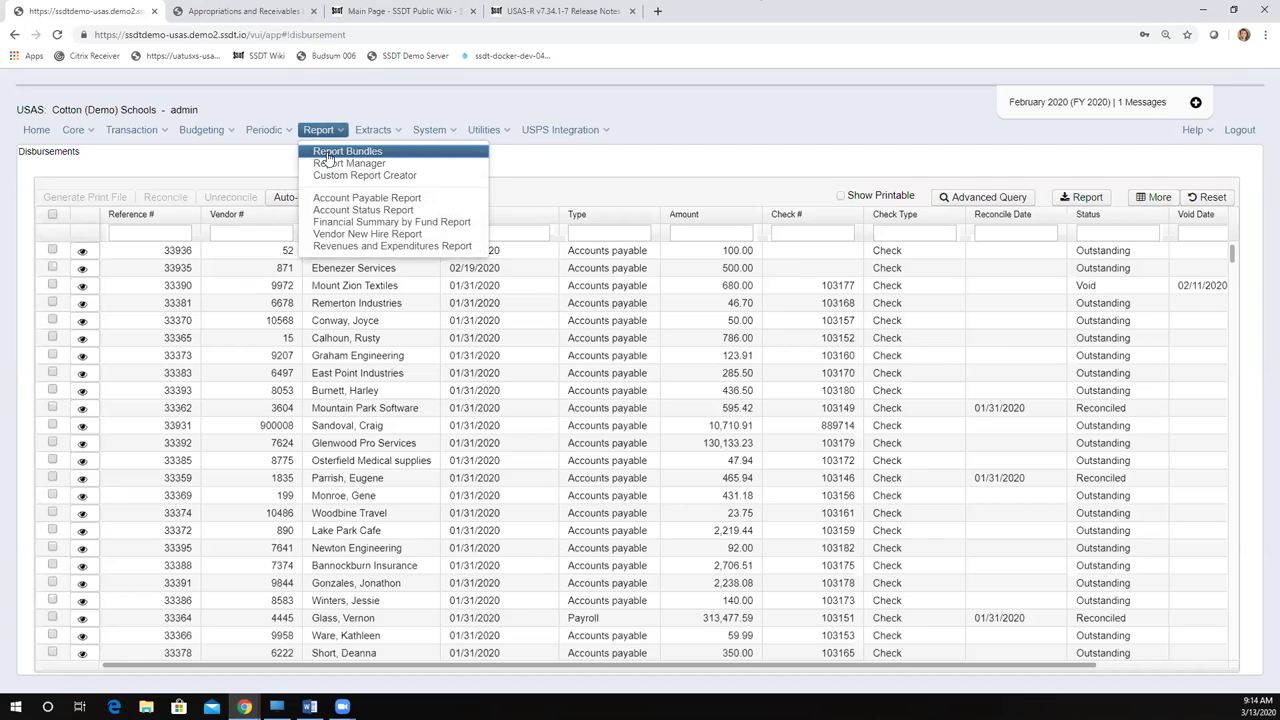
click(332, 163)
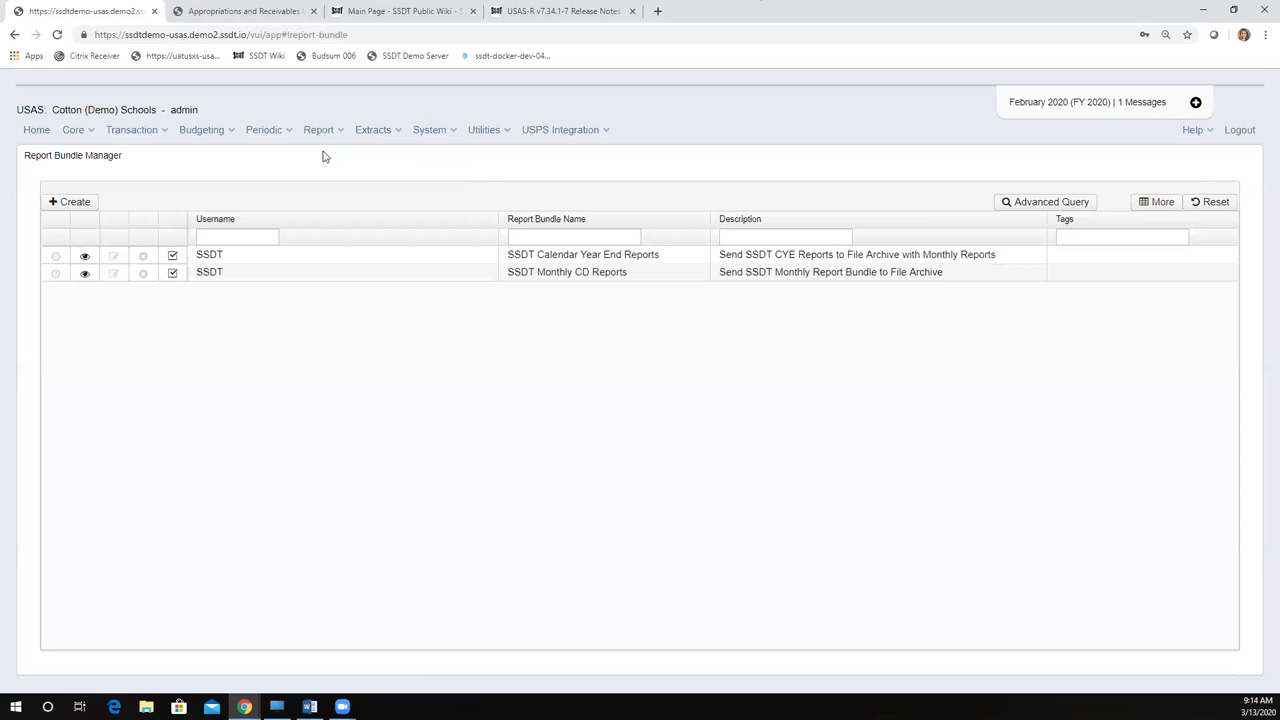
click(85, 255)
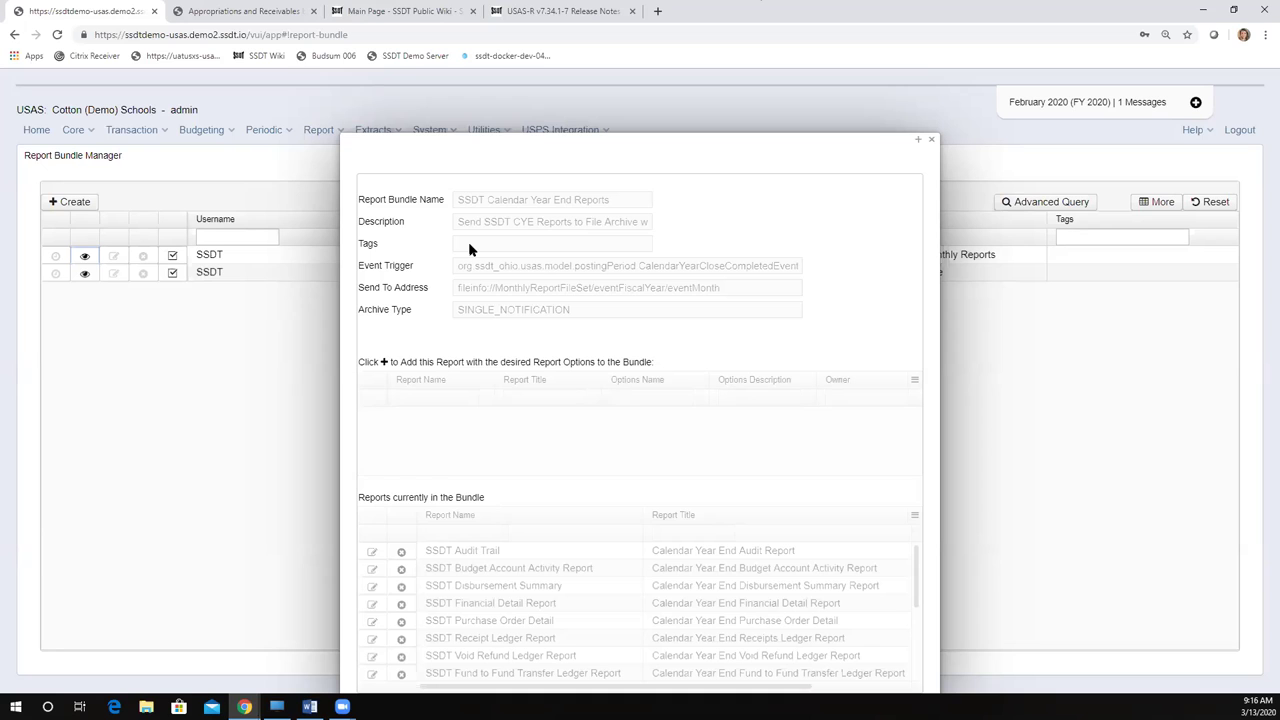
Step: Examine the USAS-R v7.34.1-7 Release Notes for the steps to regenerate the SSDT Calendar Year End Report Bundle
key(super+Down)
click(714, 68)
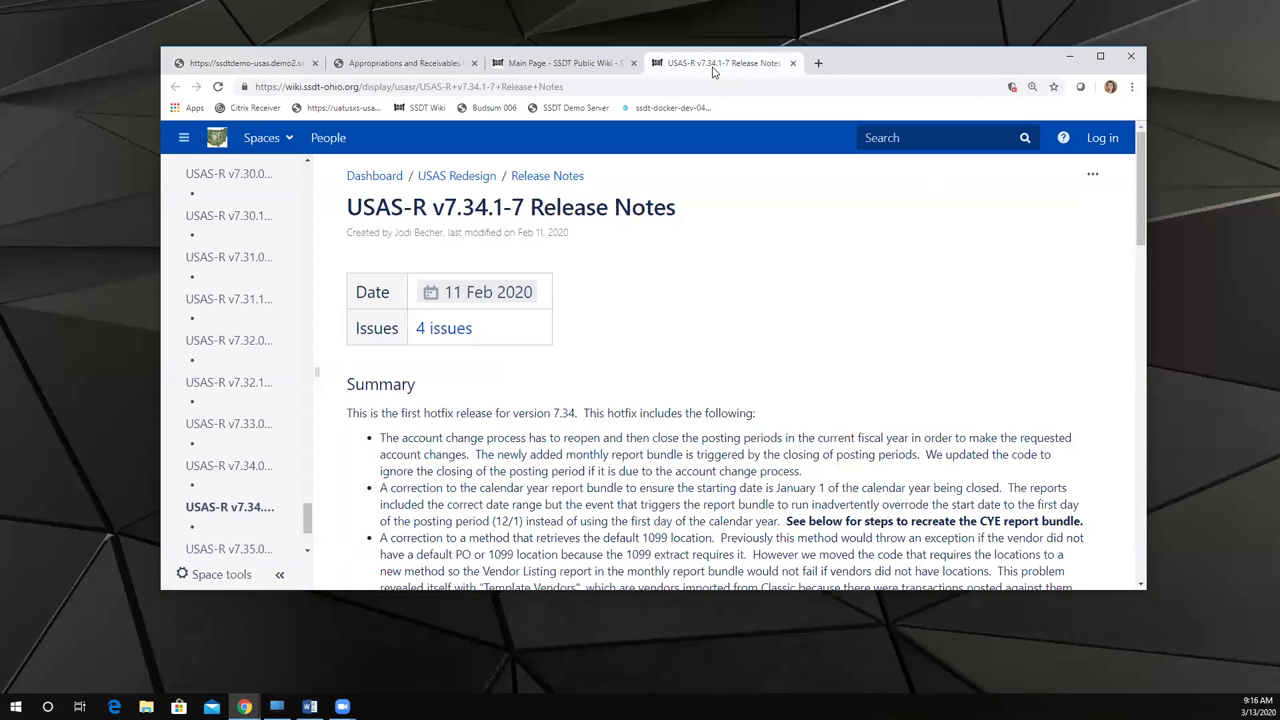
scroll(630, 390, down, 2)
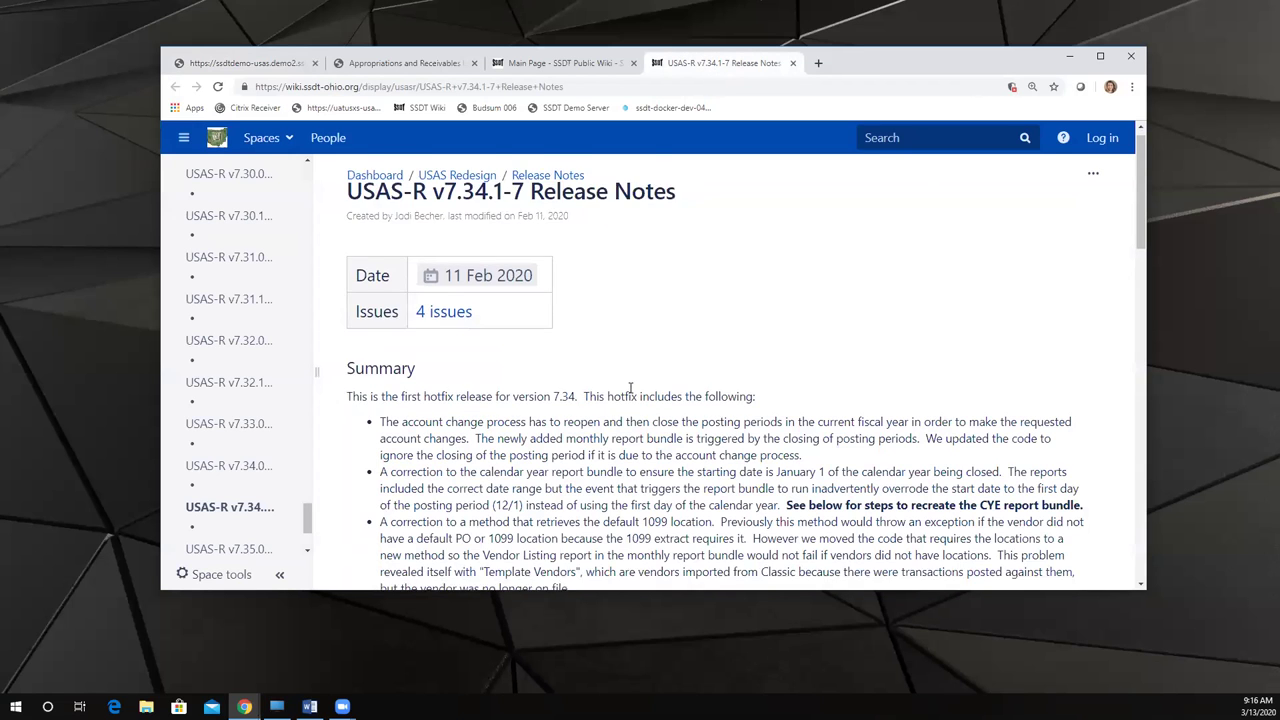
scroll(630, 390, down, 5)
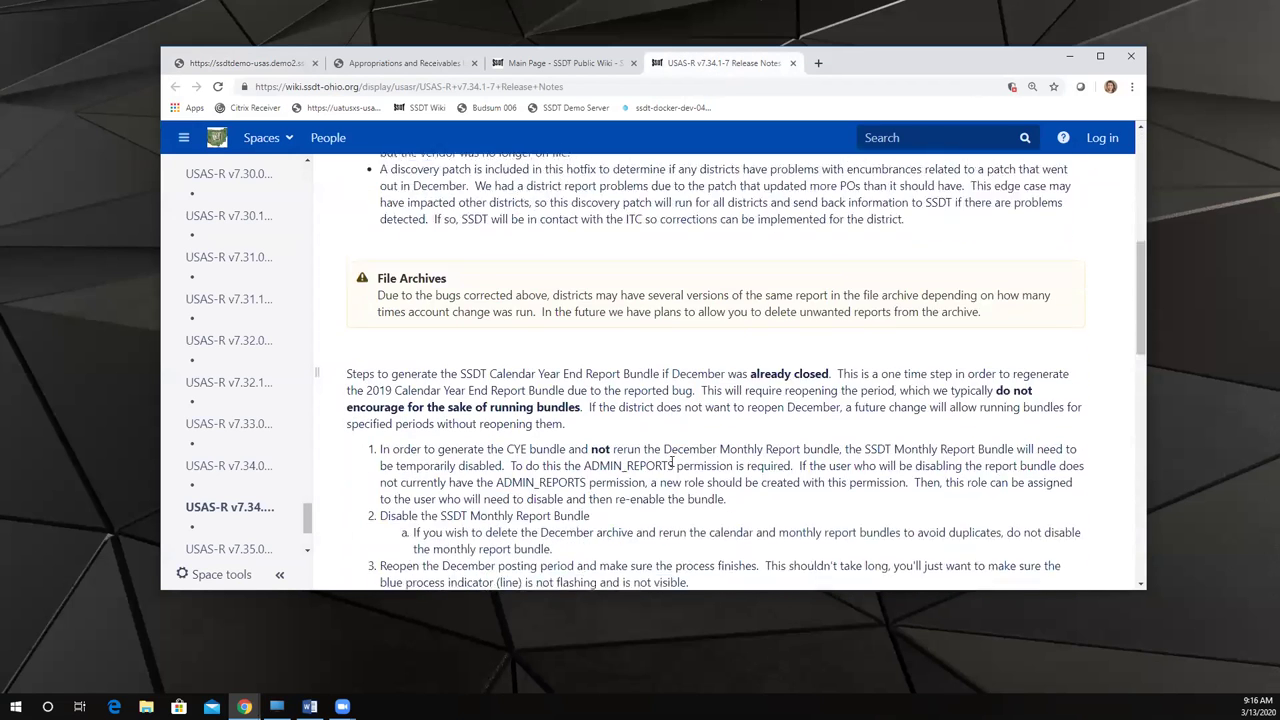
scroll(672, 462, down, 2)
scroll(719, 482, down, 1)
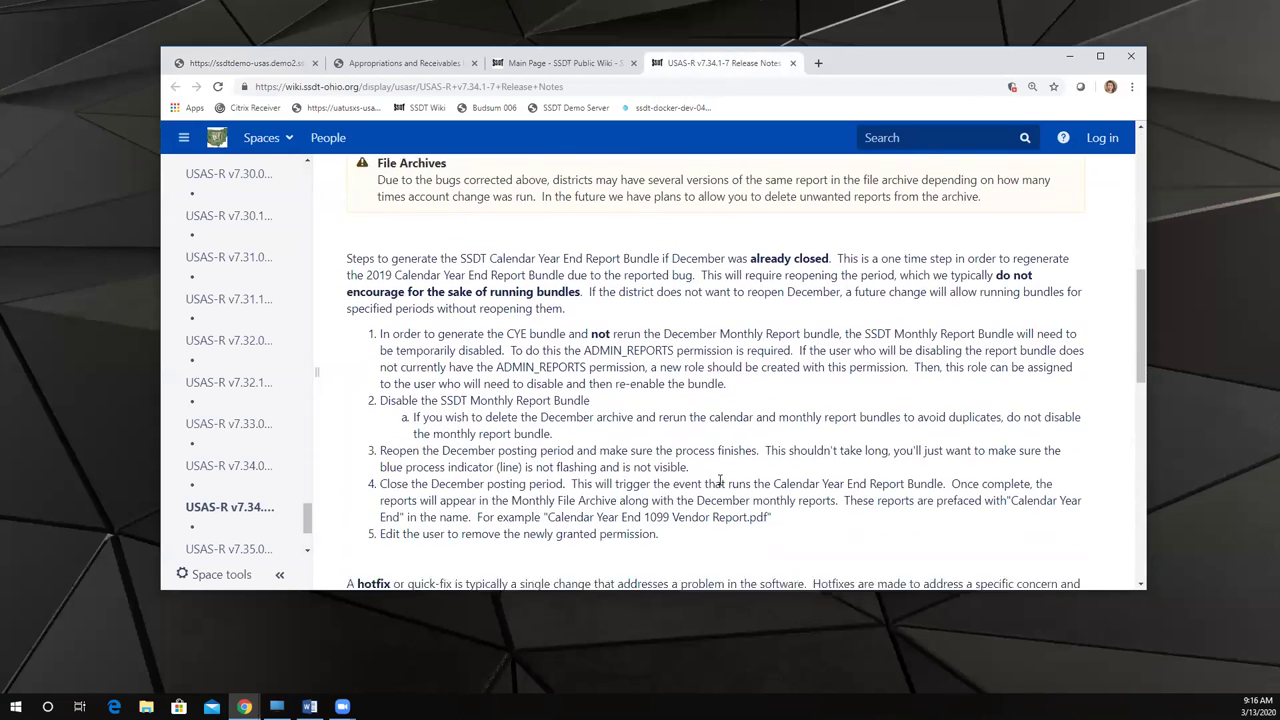
scroll(719, 482, down, 1)
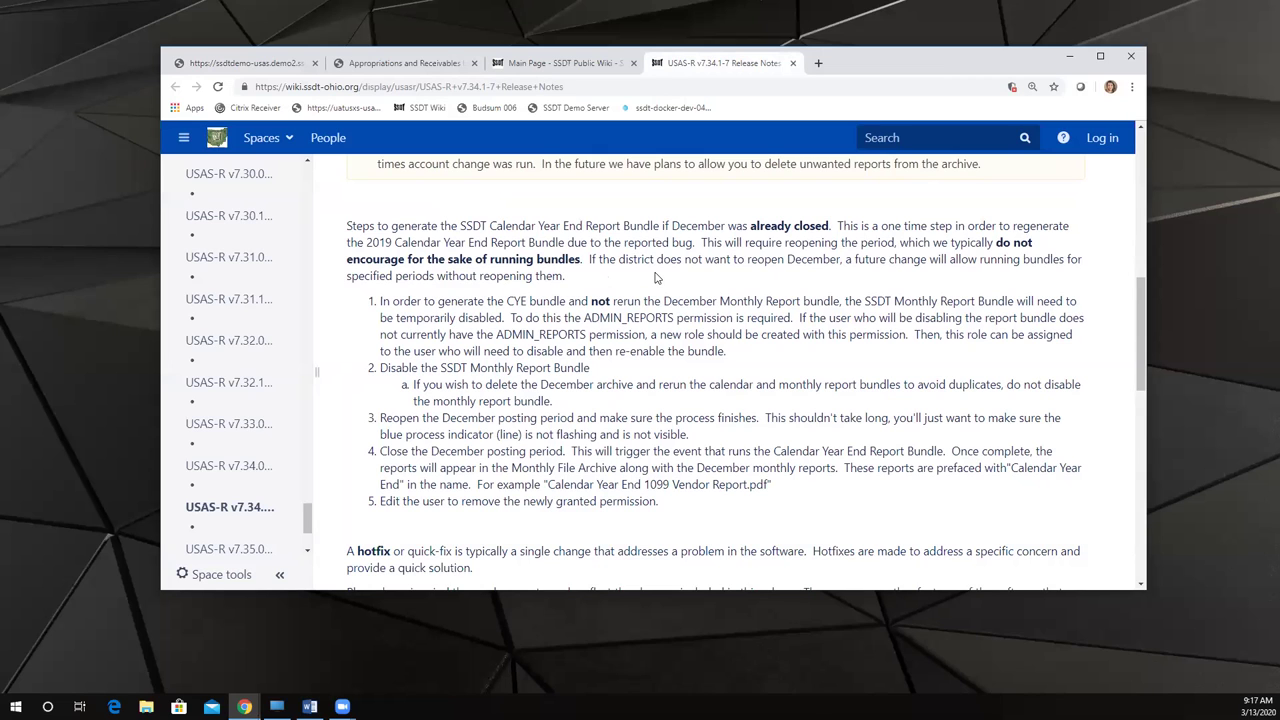
scroll(655, 278, up, 1)
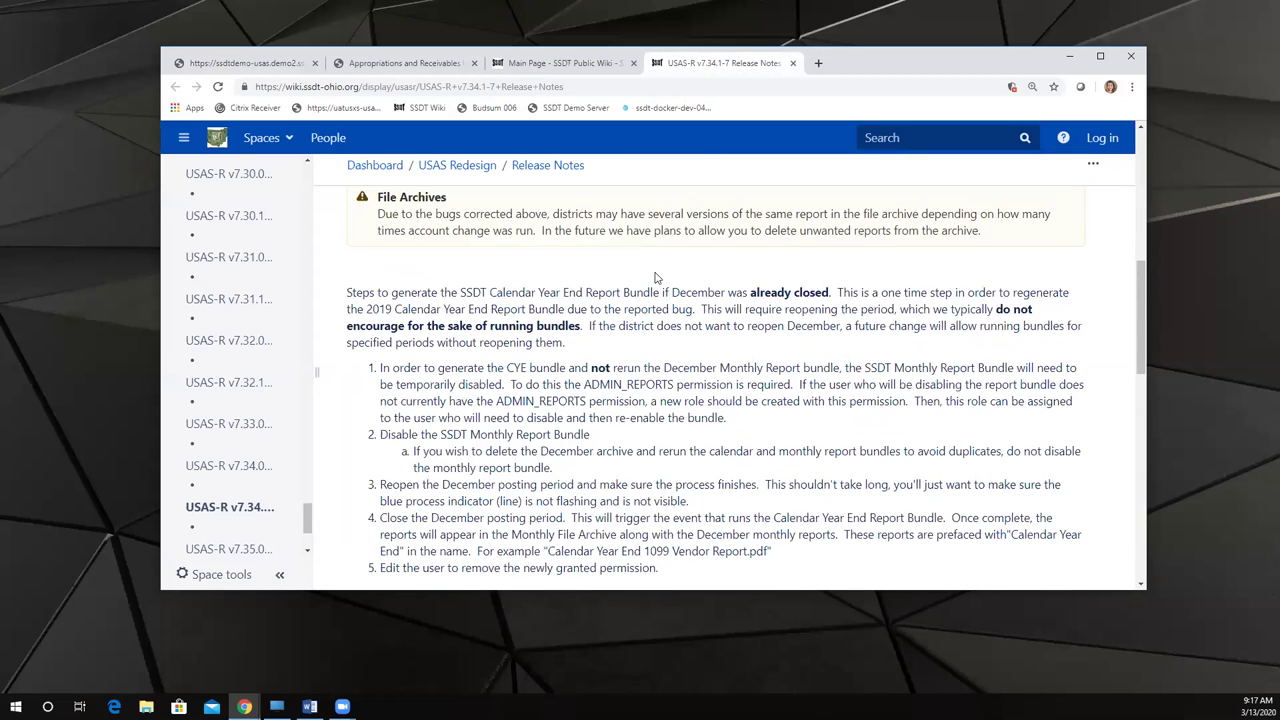
scroll(655, 278, up, 3)
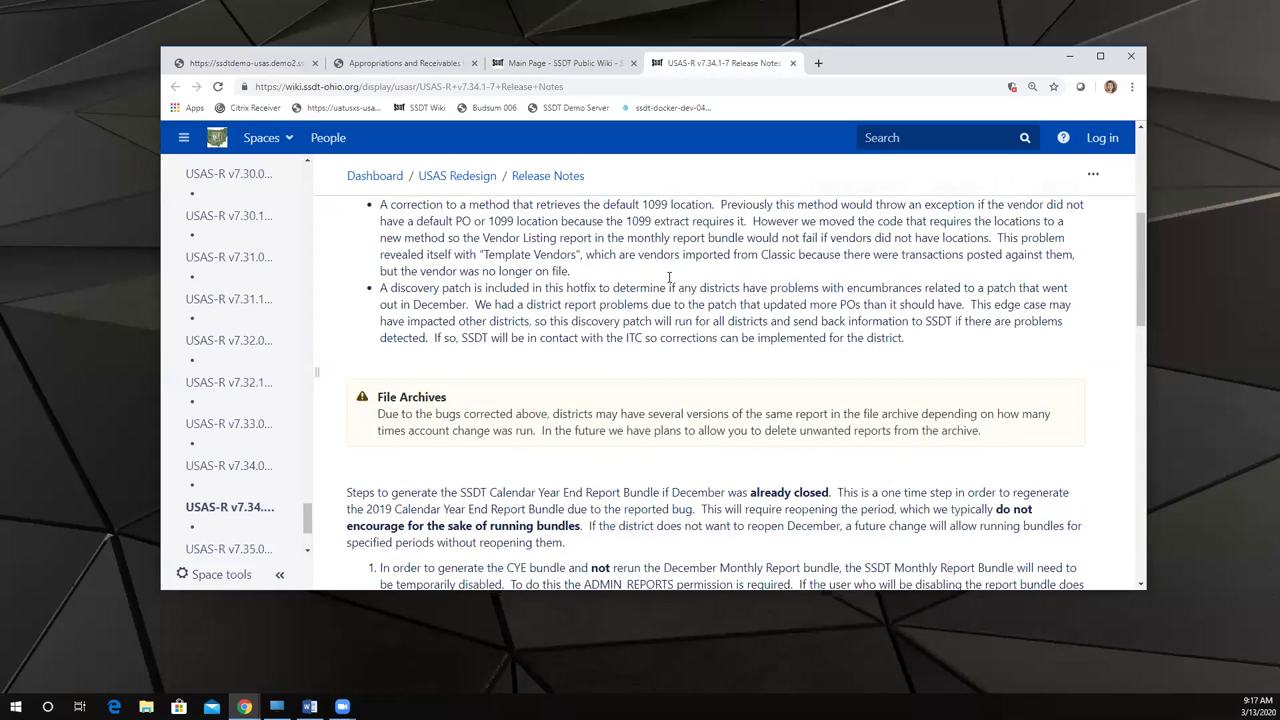
Step: Return to the maximized Report Bundle Manager and close the calendar year end bundle's details
click(227, 64)
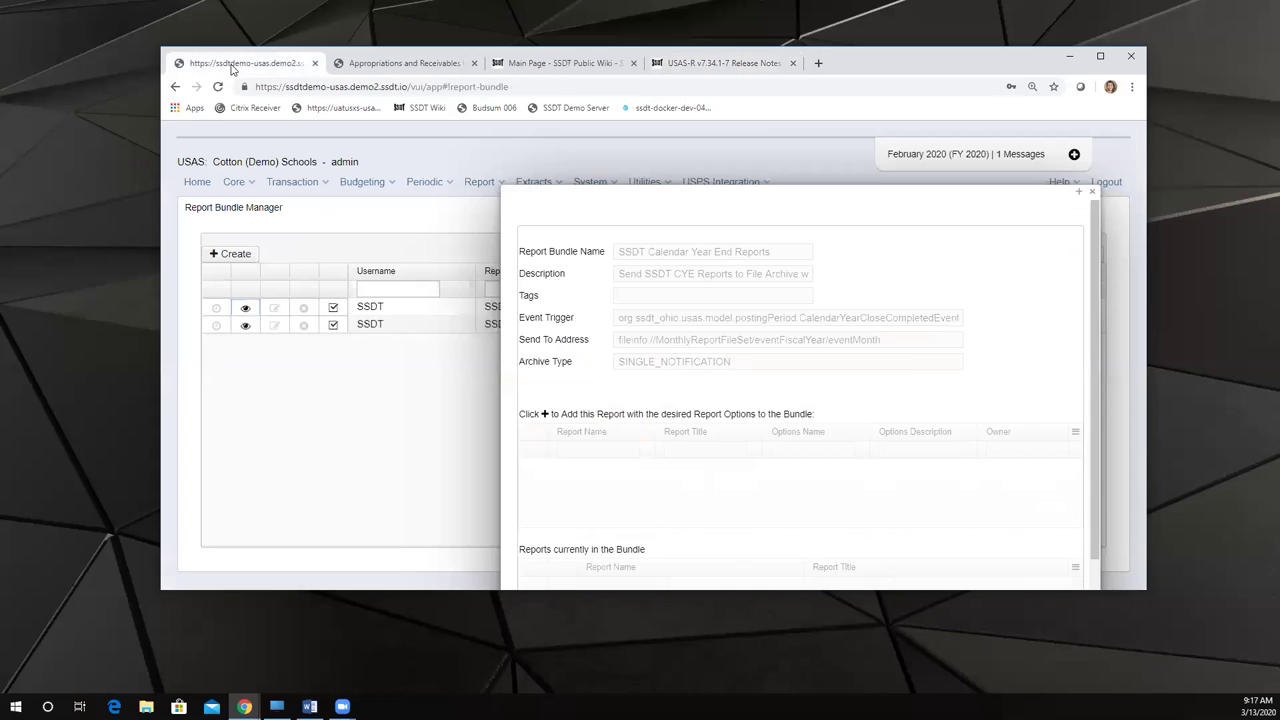
click(1100, 62)
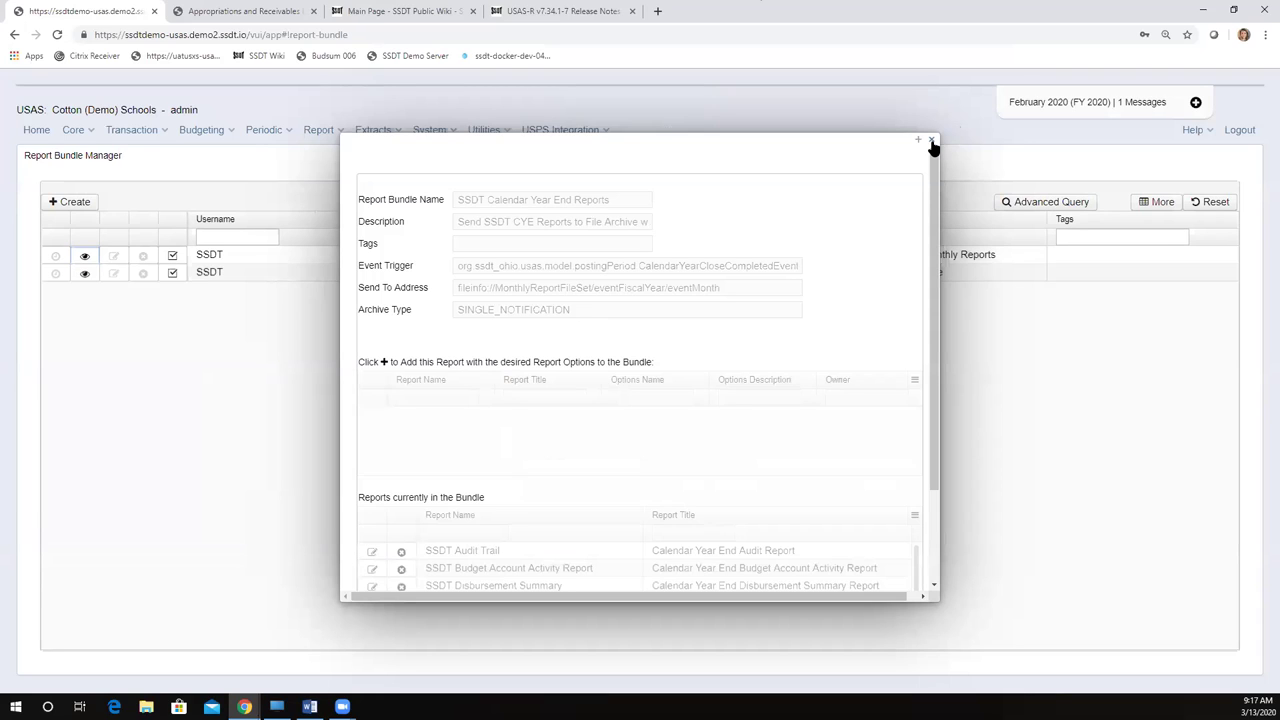
click(930, 141)
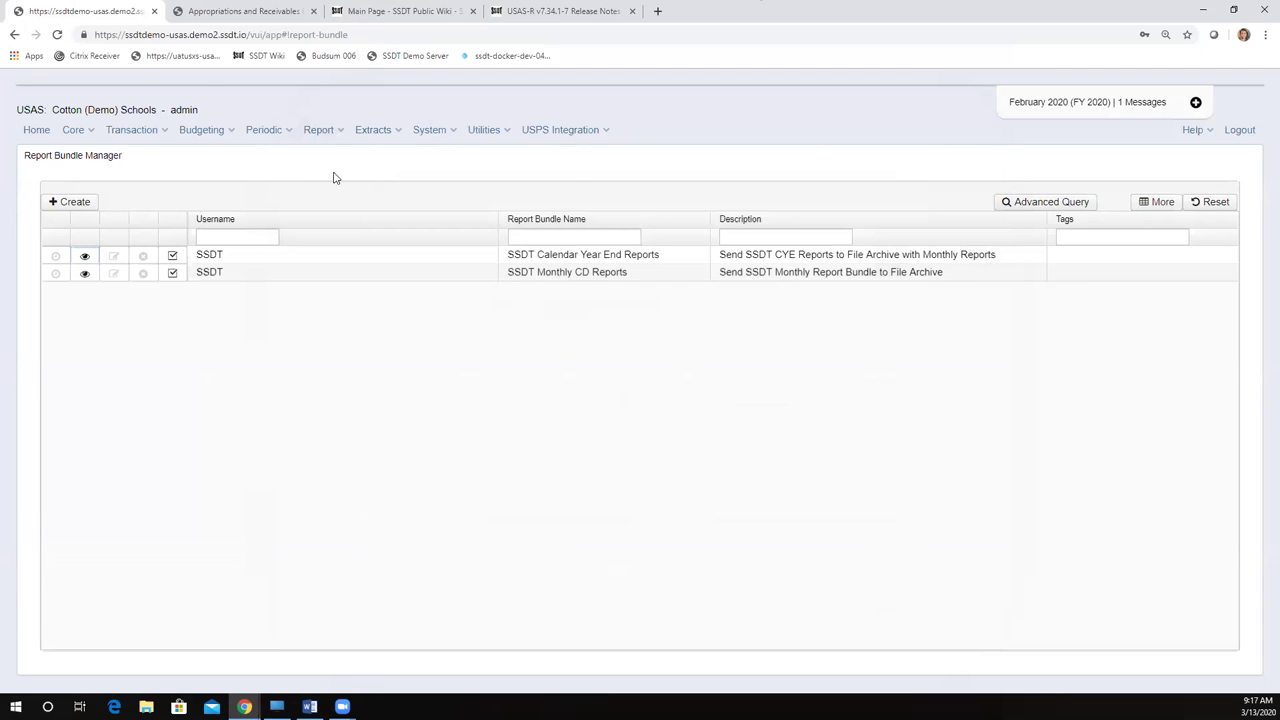
Step: Open the File Archive and check its Monthly Reports Archive for generated report bundles
key(alt+Tab)
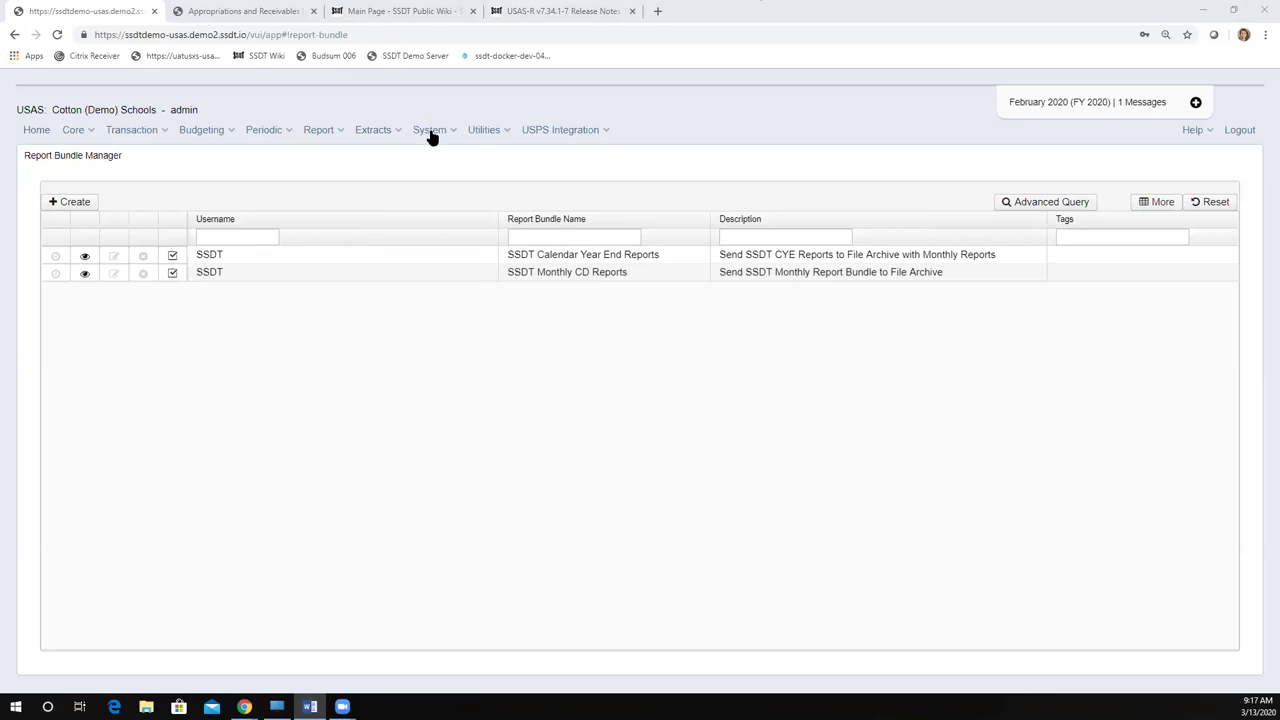
click(489, 131)
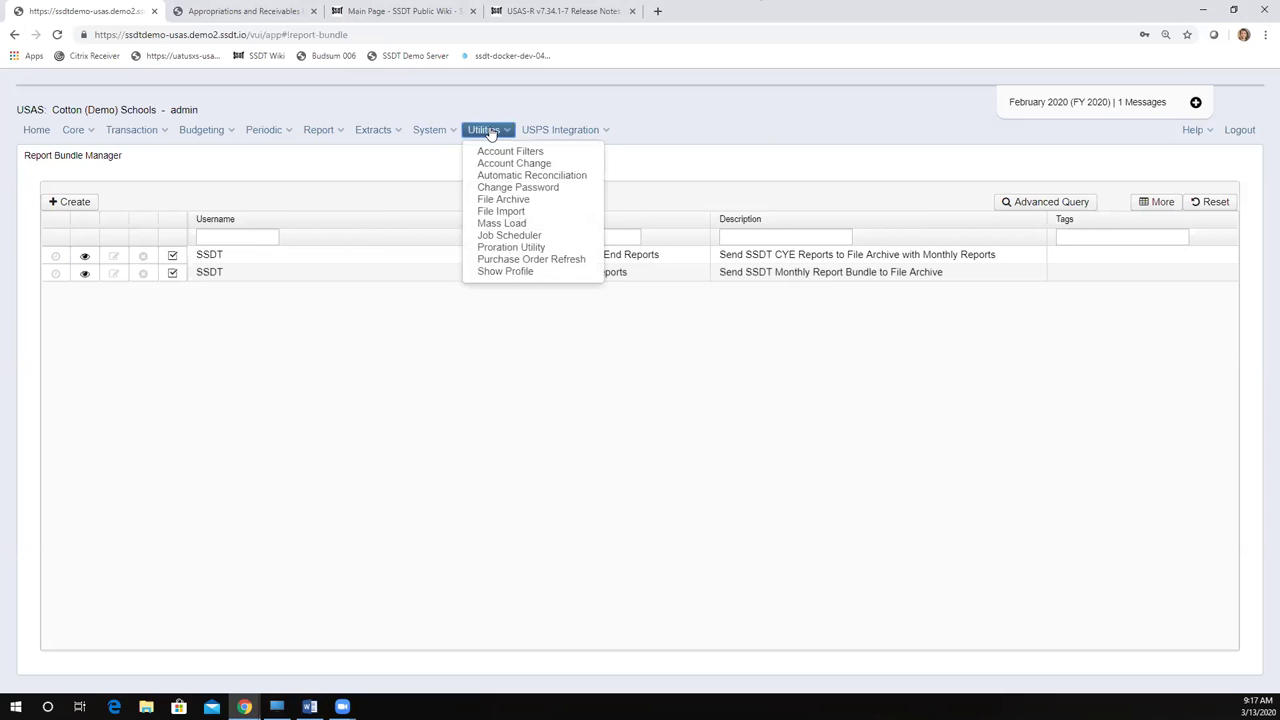
click(480, 201)
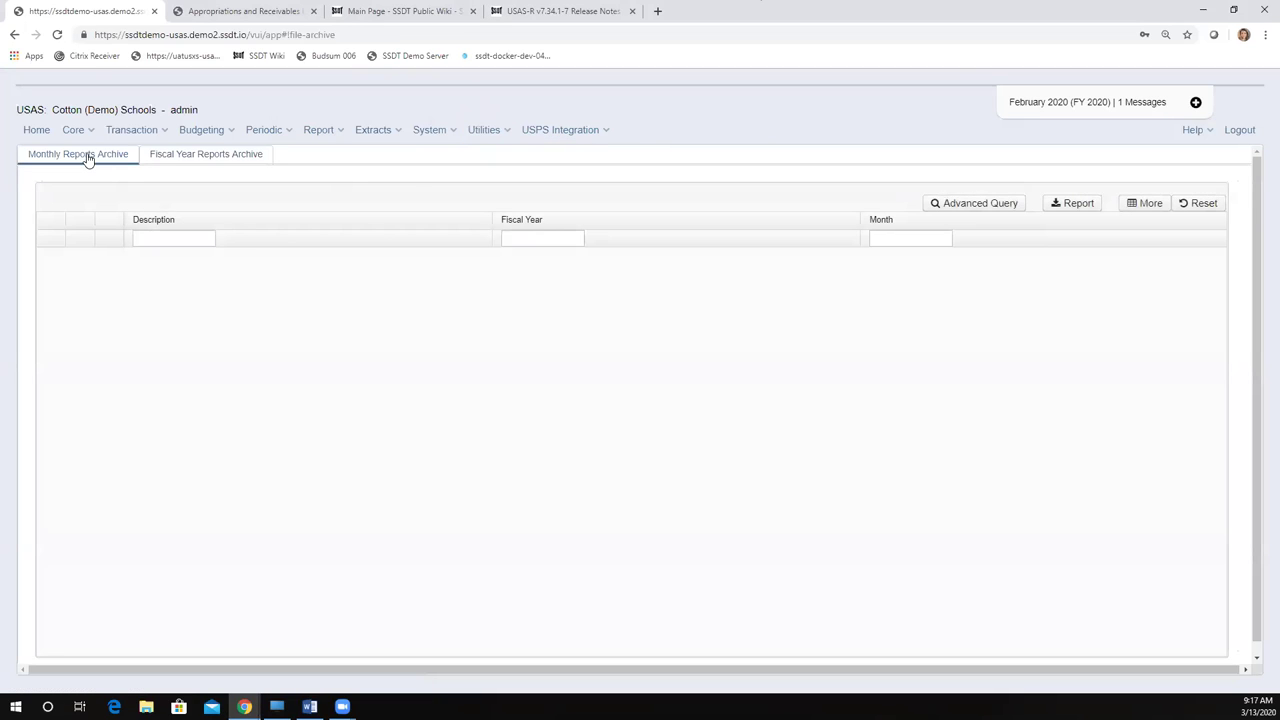
click(482, 131)
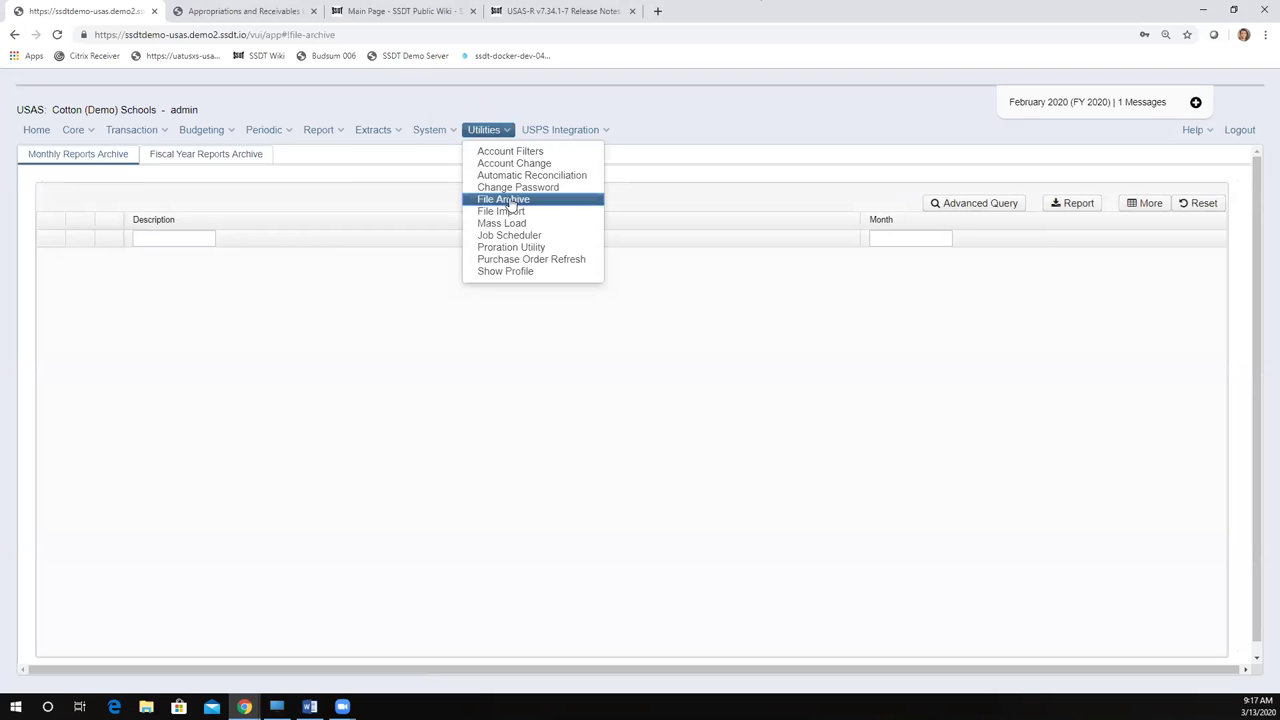
click(162, 432)
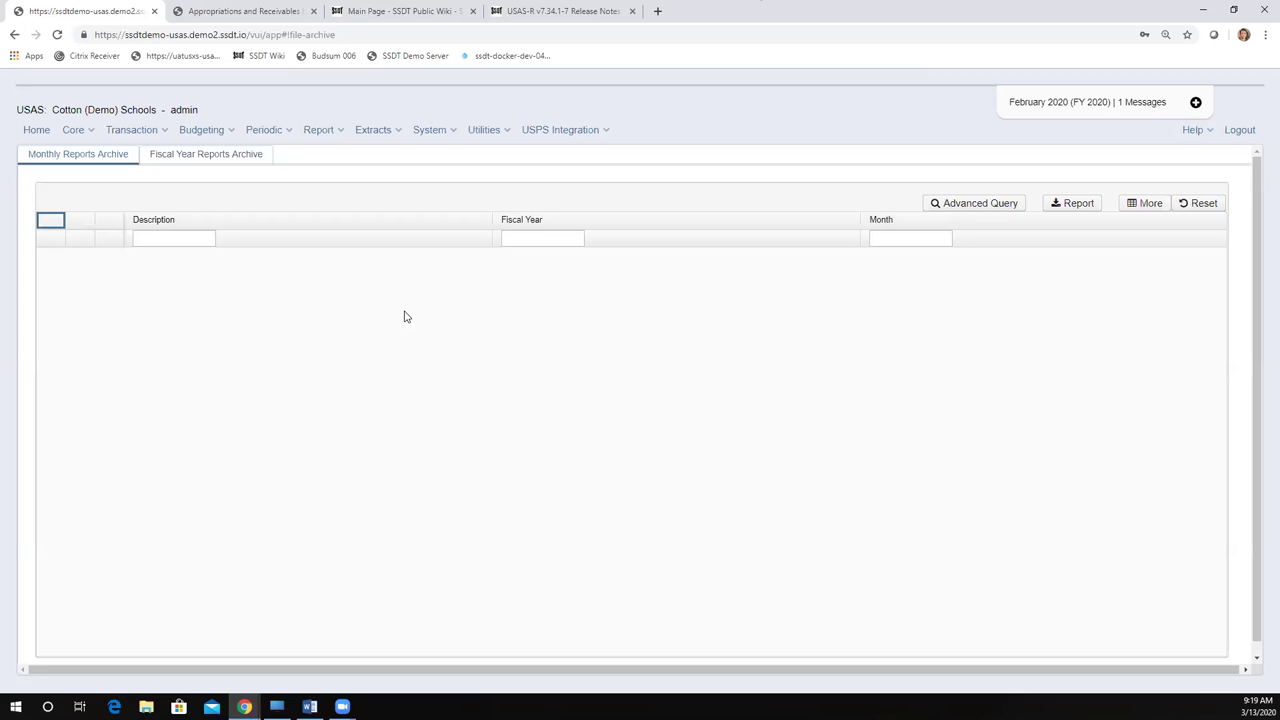
Step: Open the Transfers/Advances list and review the additional columns available for its grid
click(148, 131)
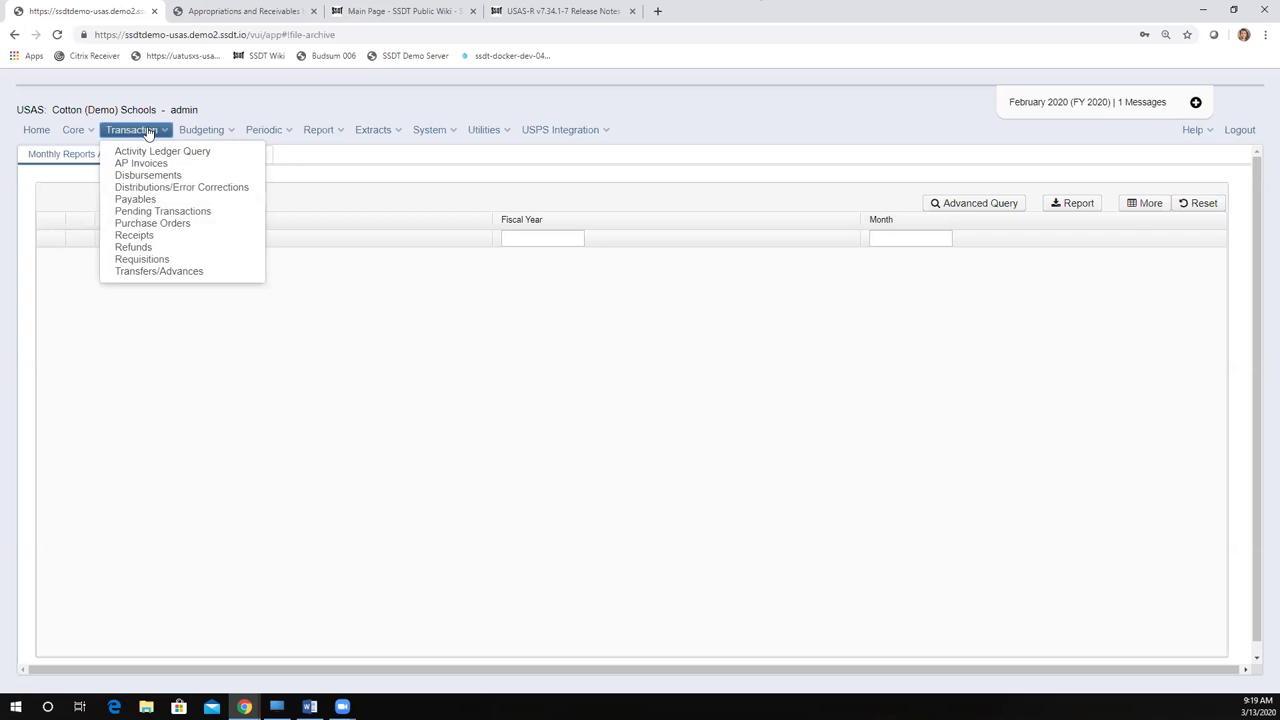
click(177, 272)
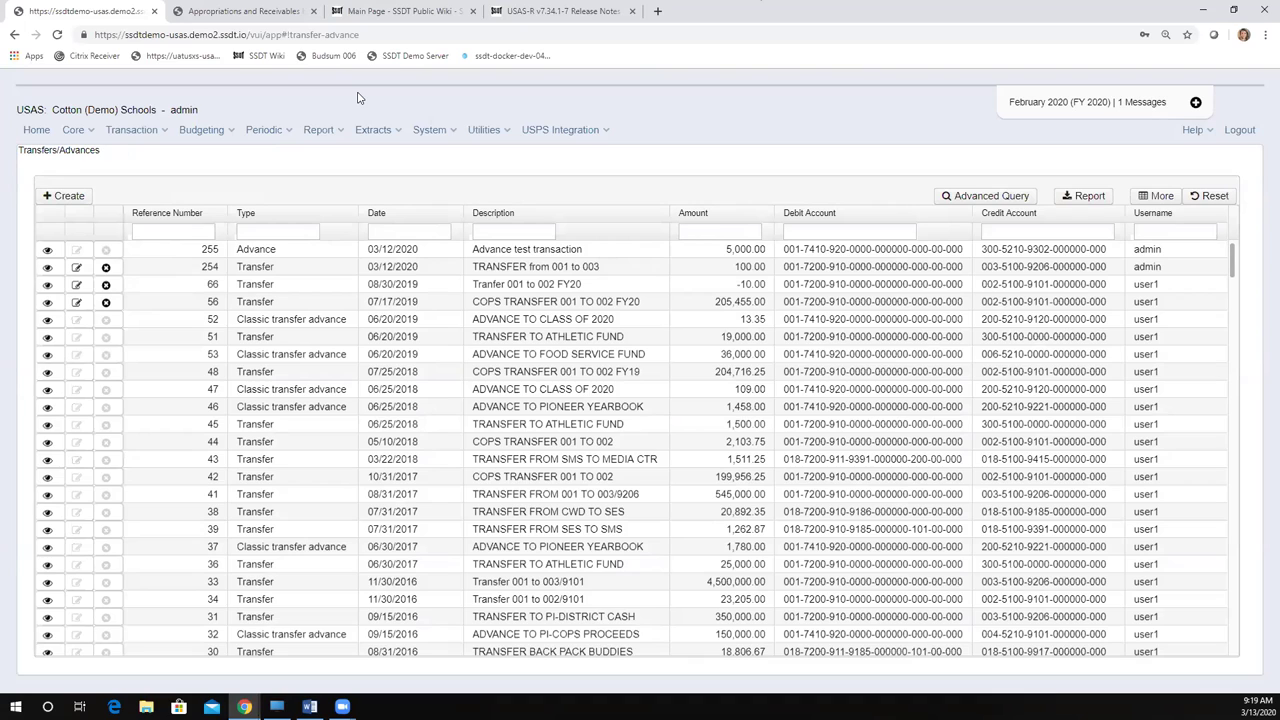
click(133, 129)
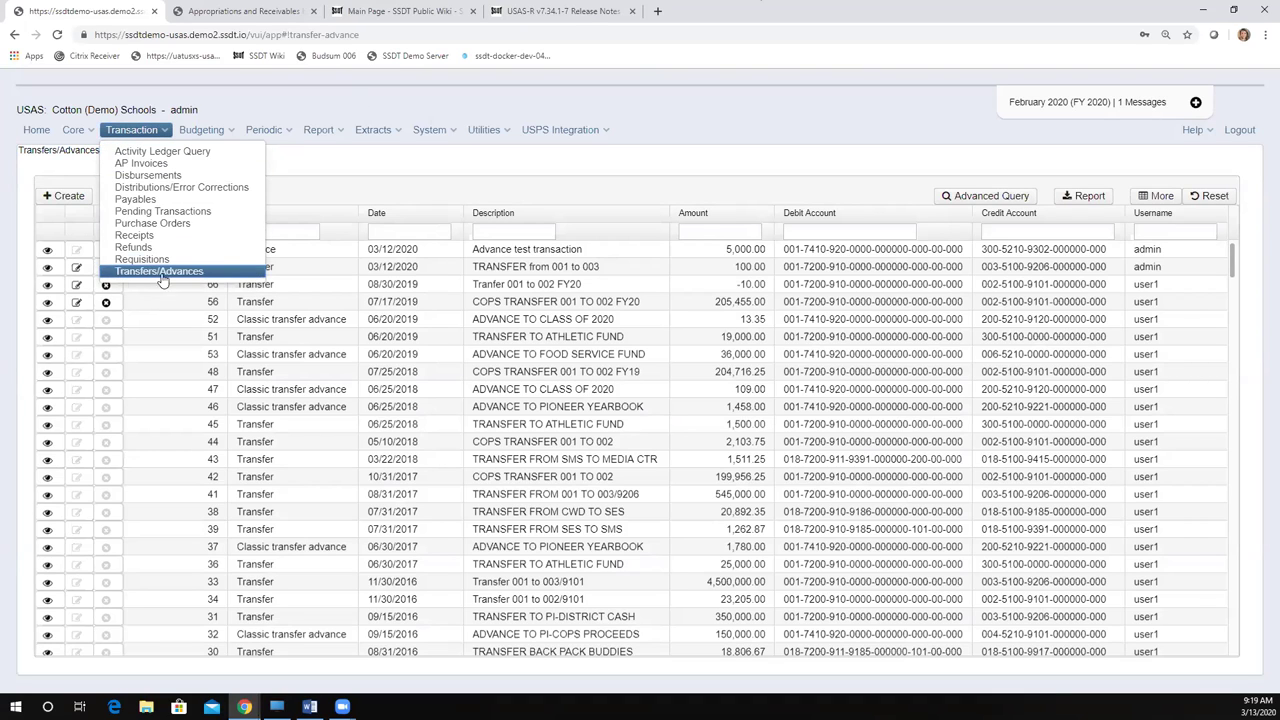
click(452, 153)
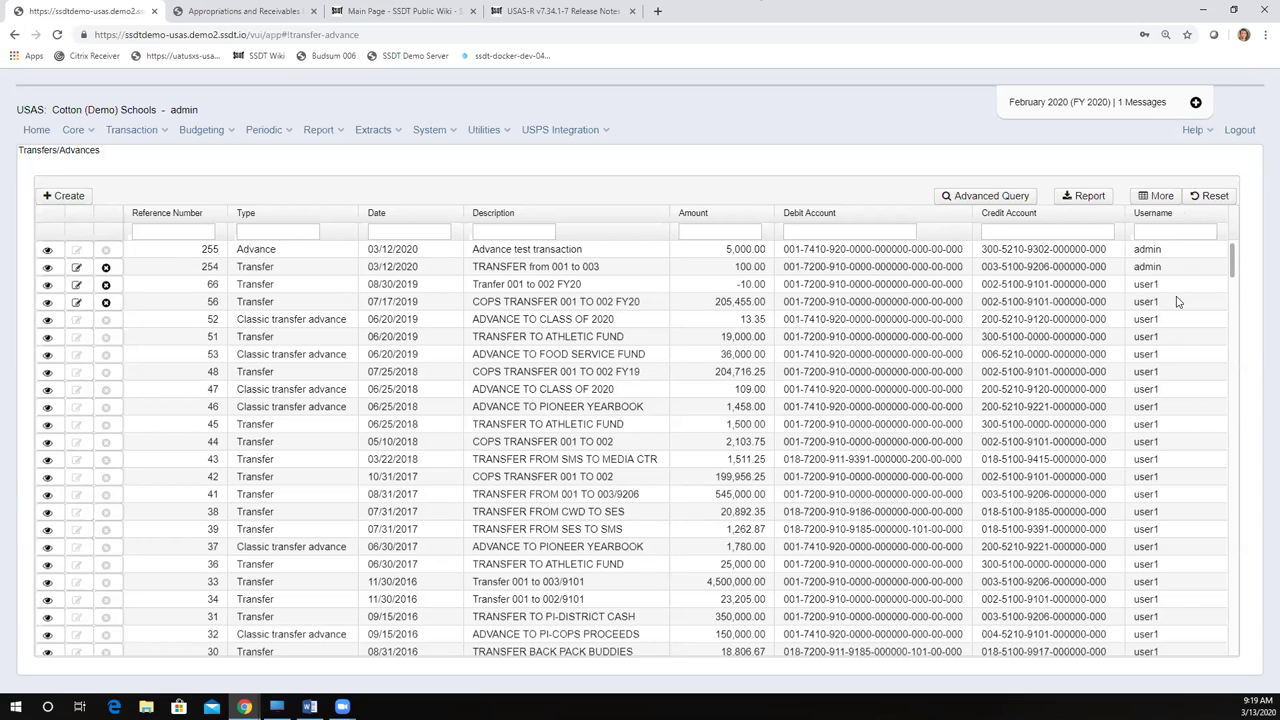
click(1155, 197)
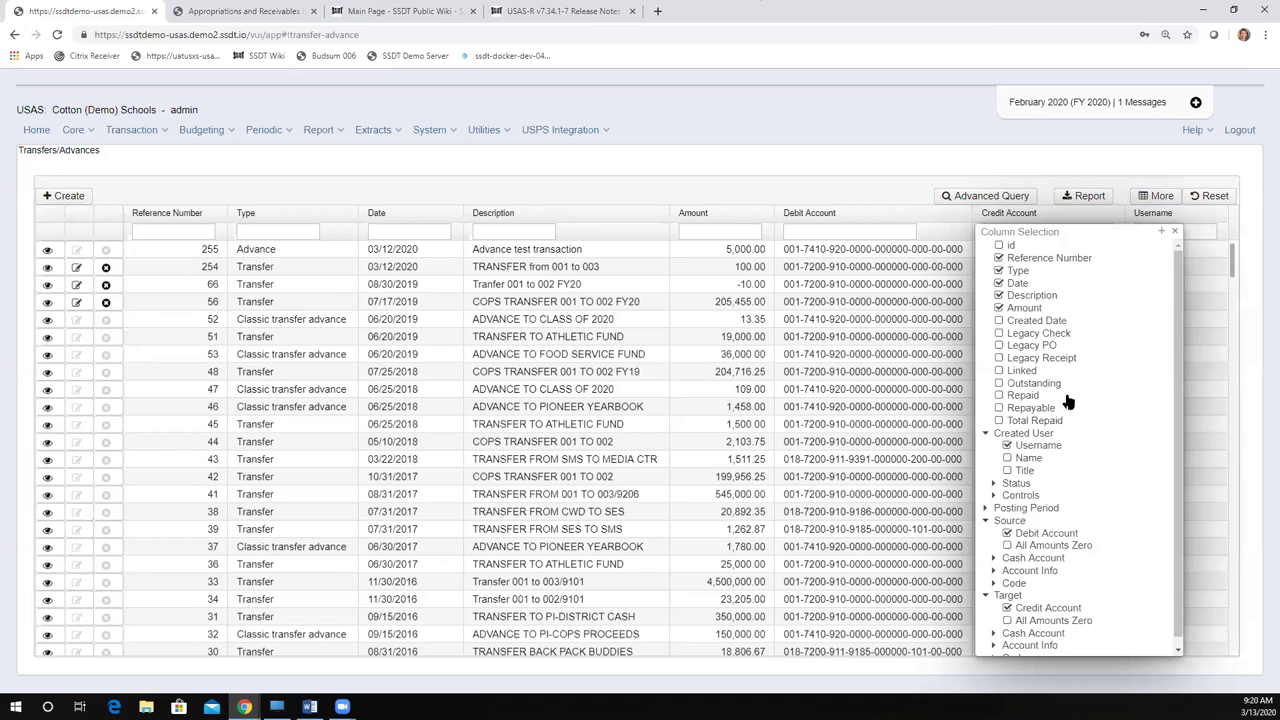
click(1174, 231)
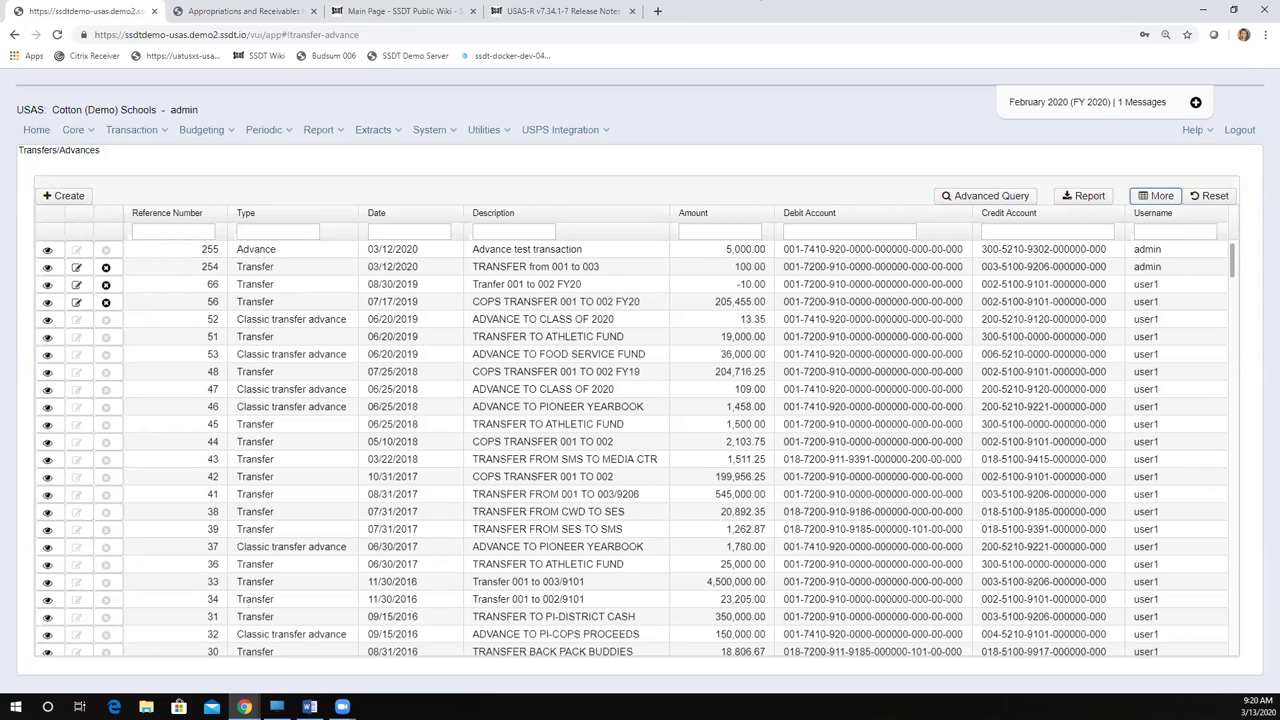
Step: Filter the Transfers/Advances list by type "a" to examine the advances, and clear the filter
click(269, 232)
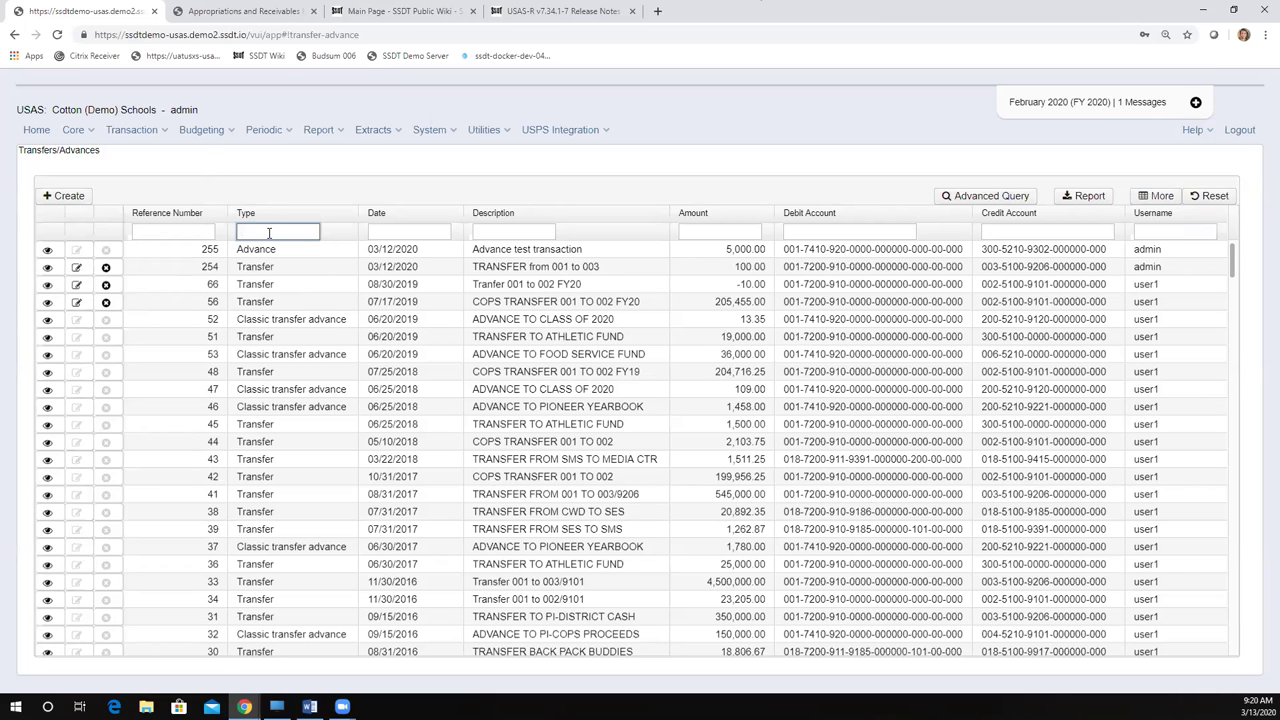
text(a)
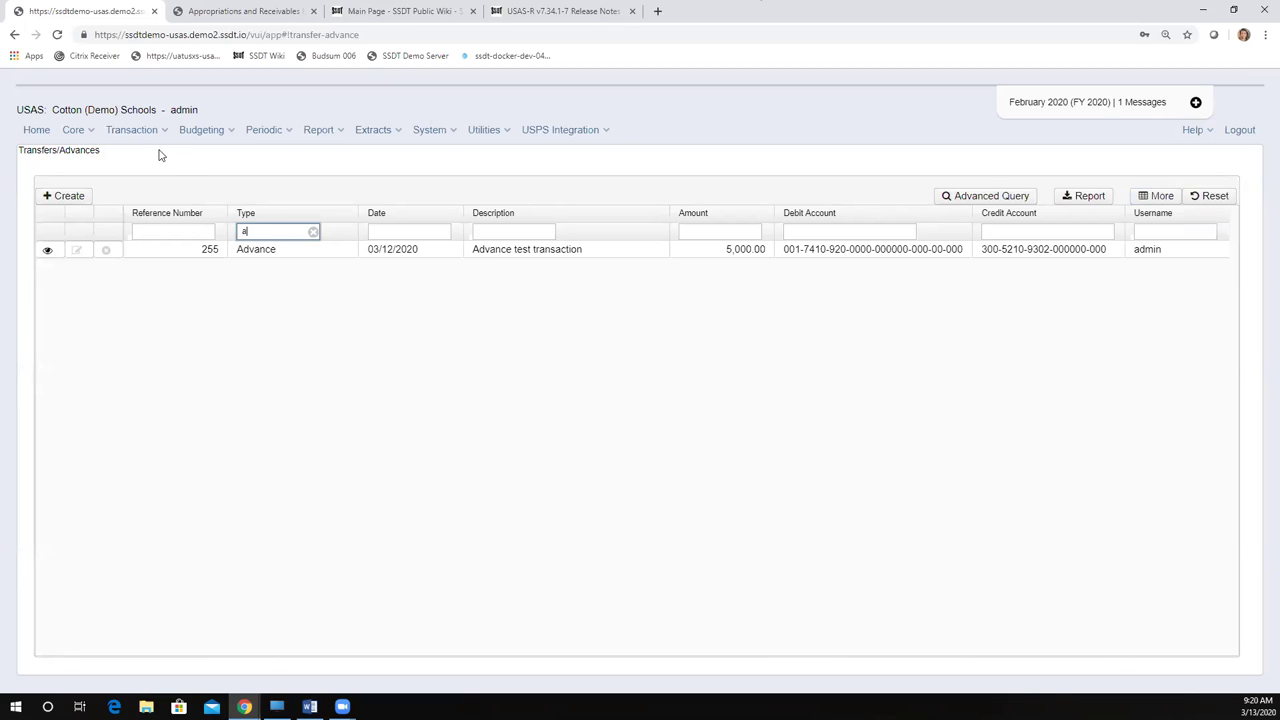
click(313, 232)
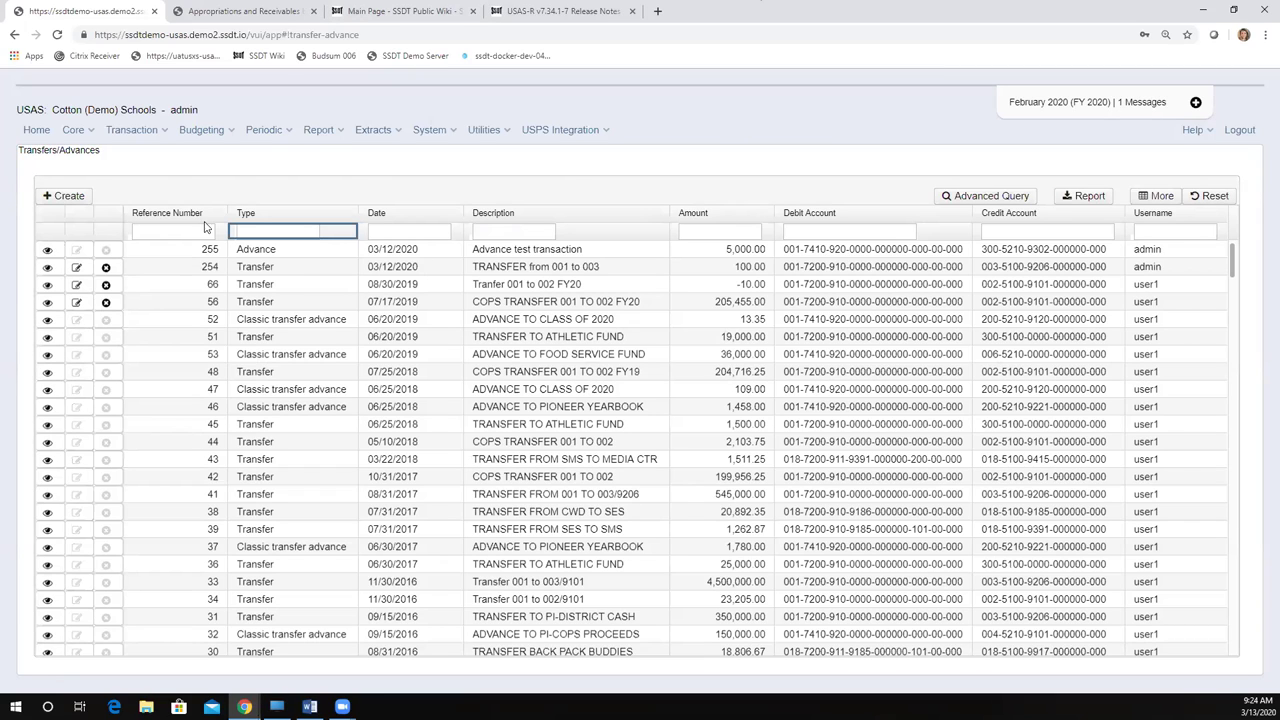
Step: Open the "Advance test transaction" and save a repayment of 2,000.00 with the description "repay adv"
click(47, 254)
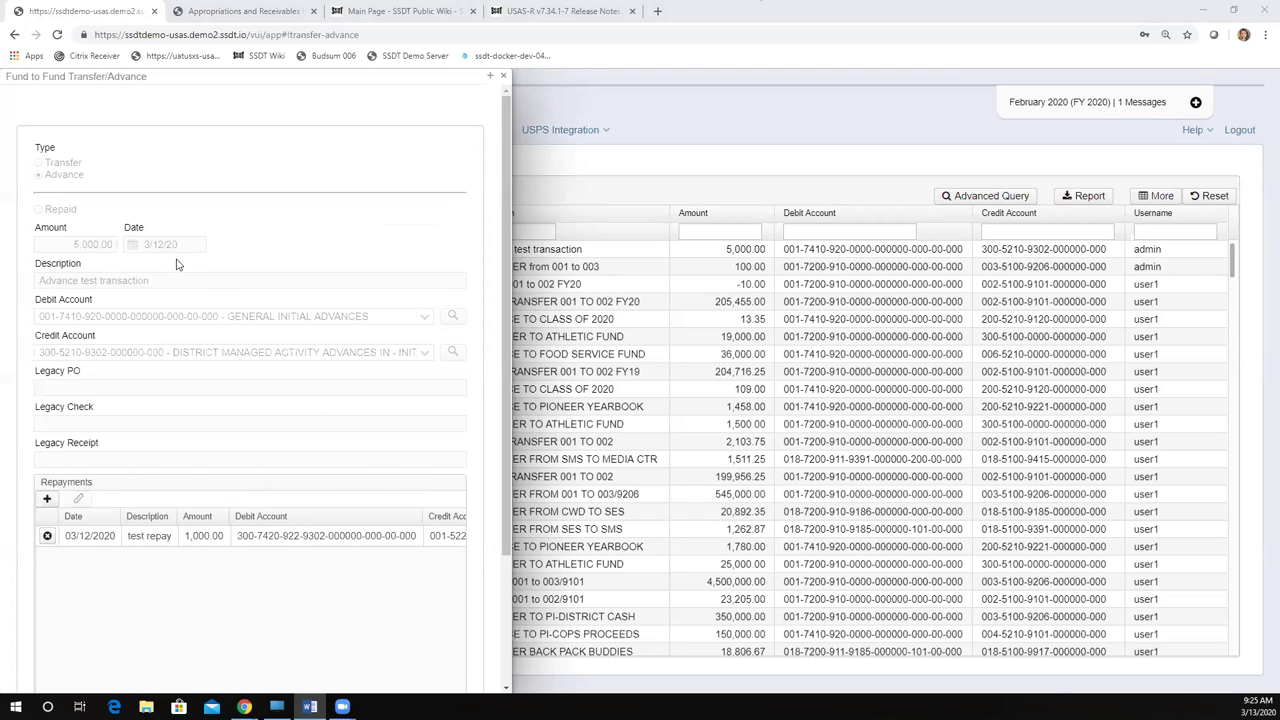
click(46, 500)
drag(657, 339, 666, 339)
text(2,000.00)
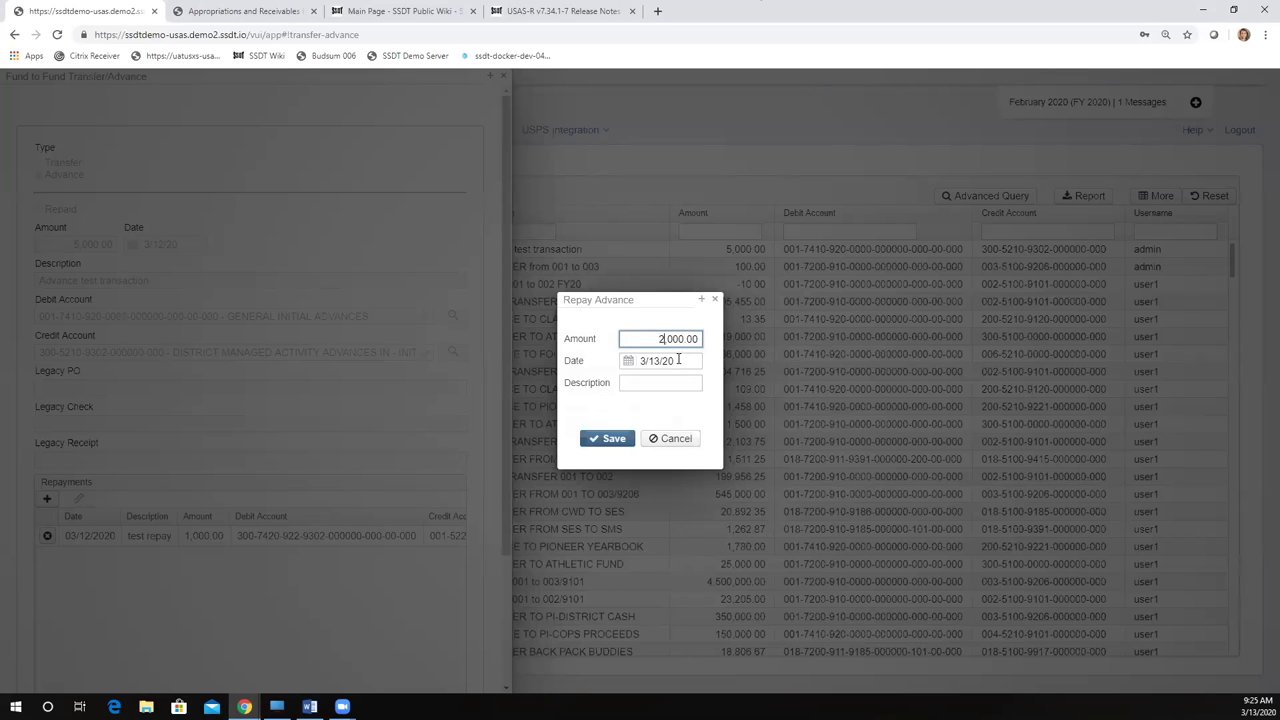
click(674, 382)
text(repay adv)
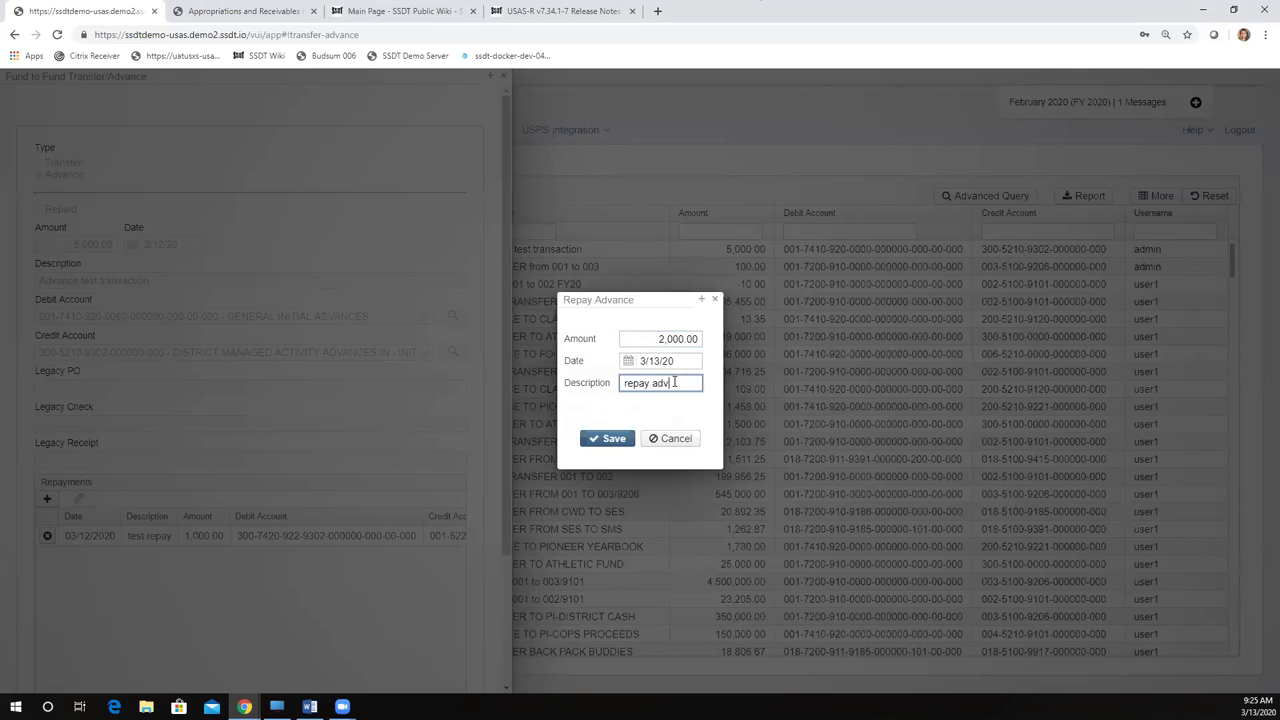
click(613, 439)
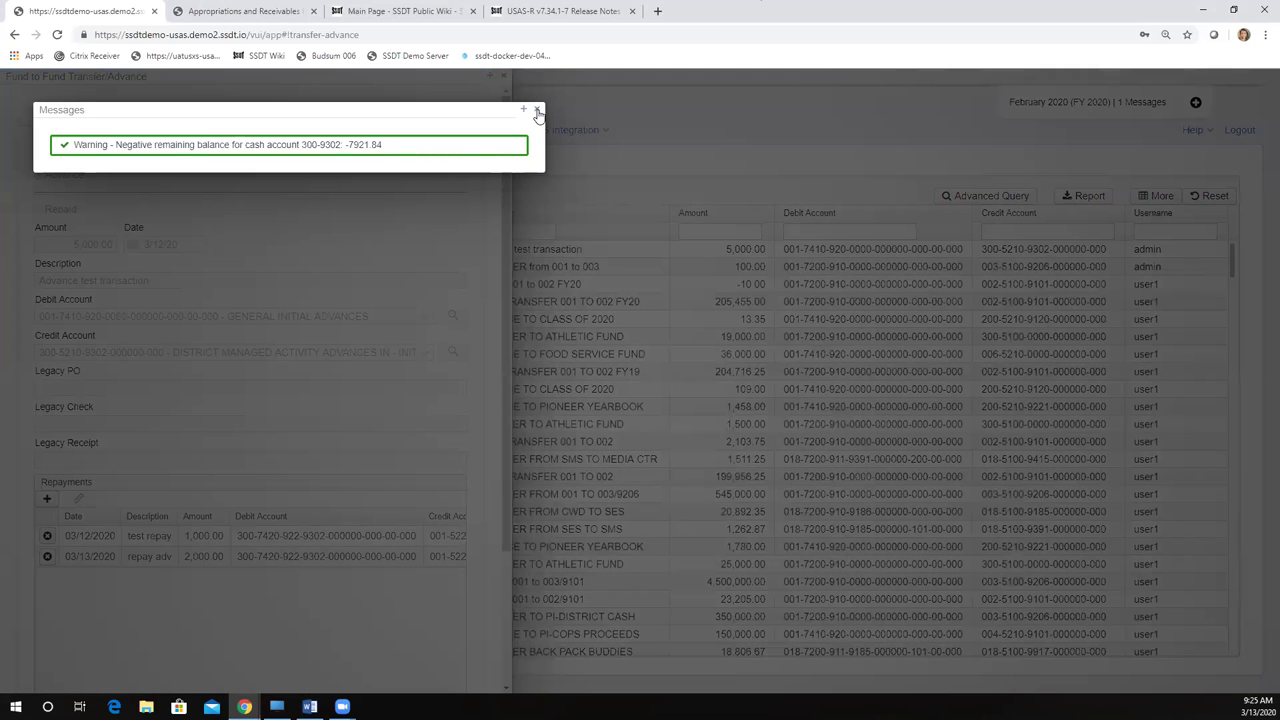
click(537, 111)
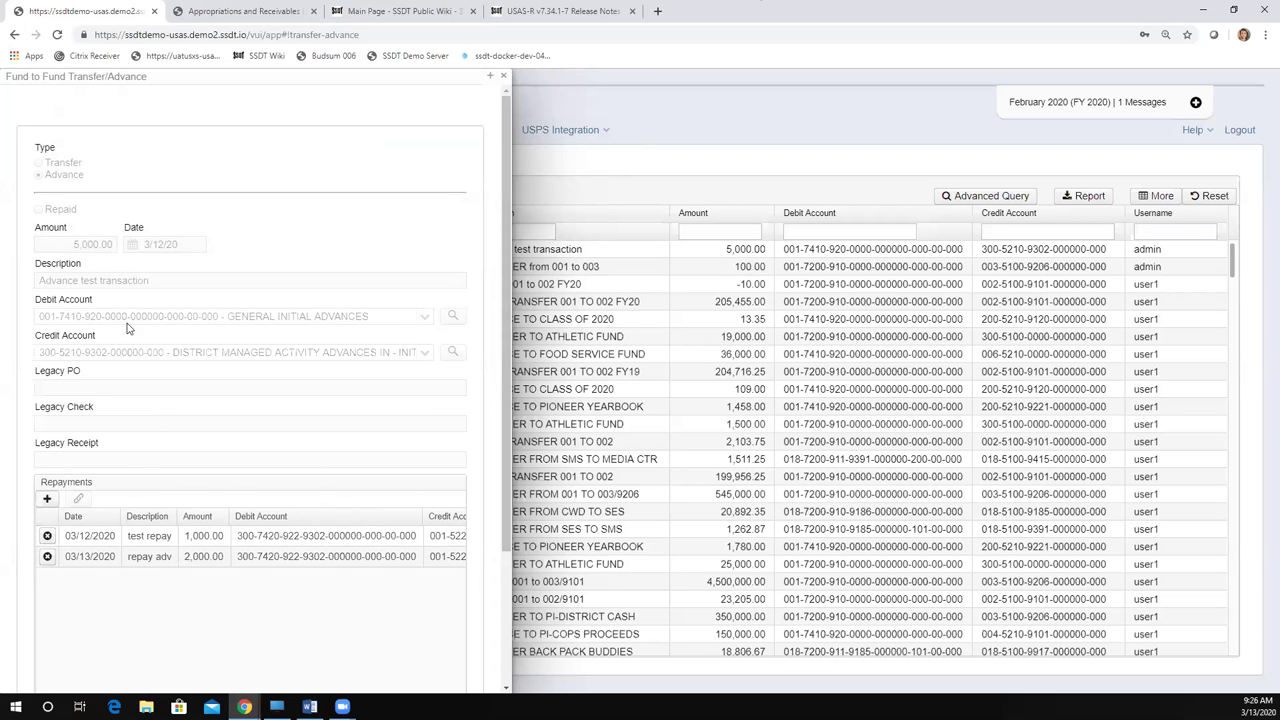
Step: Add a repayment of 2,000.00 dated 3/13/20 with the description "final pay" to the advance, and dismiss the resulting message
click(48, 500)
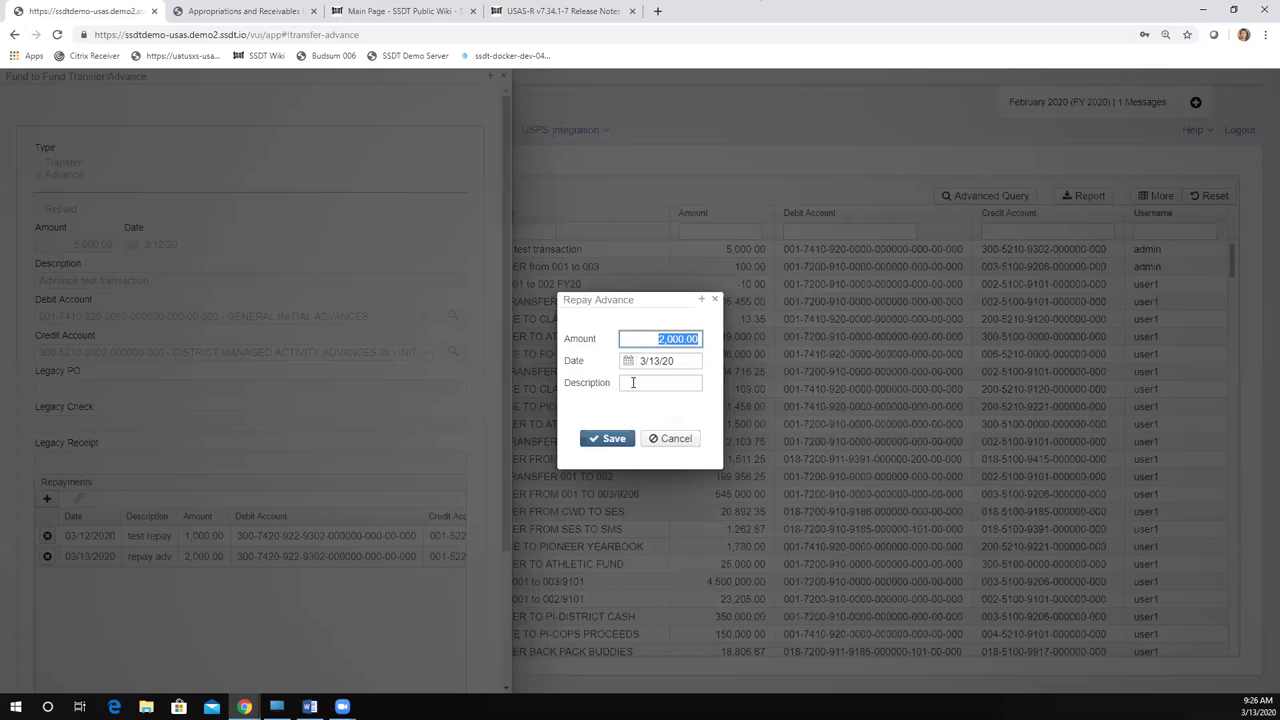
click(633, 382)
text(final pay)
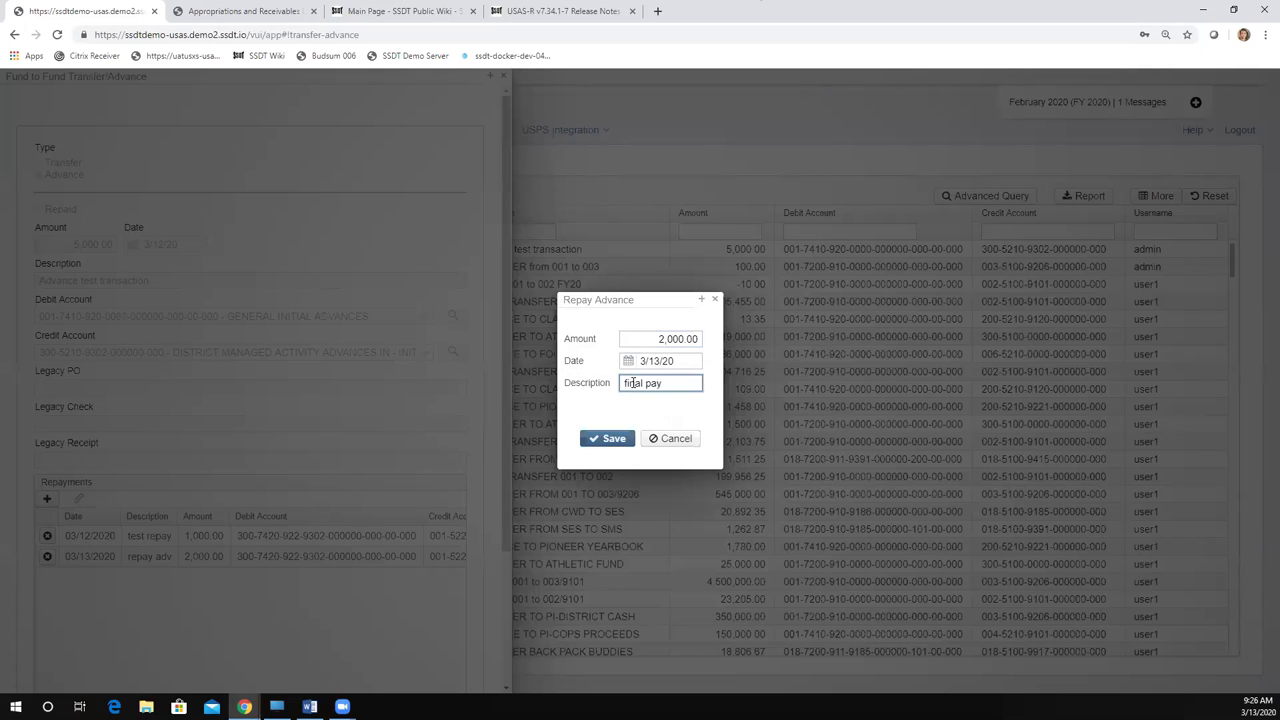
click(618, 438)
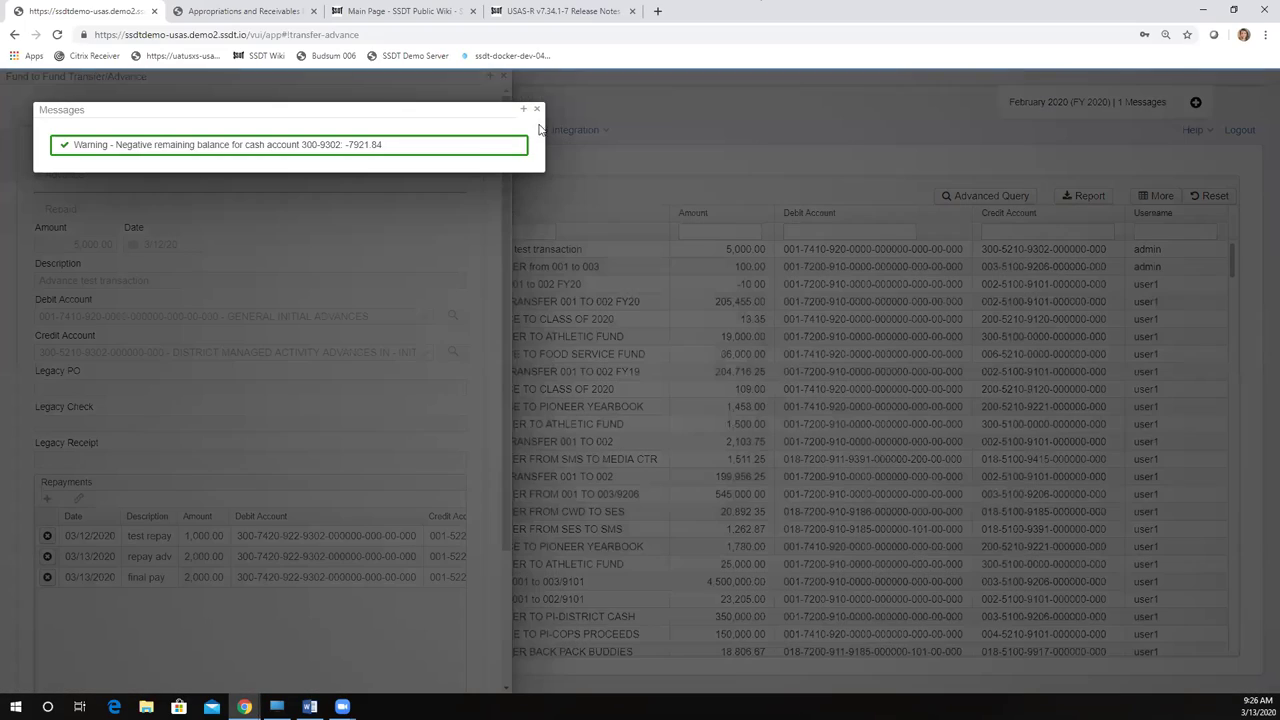
click(537, 109)
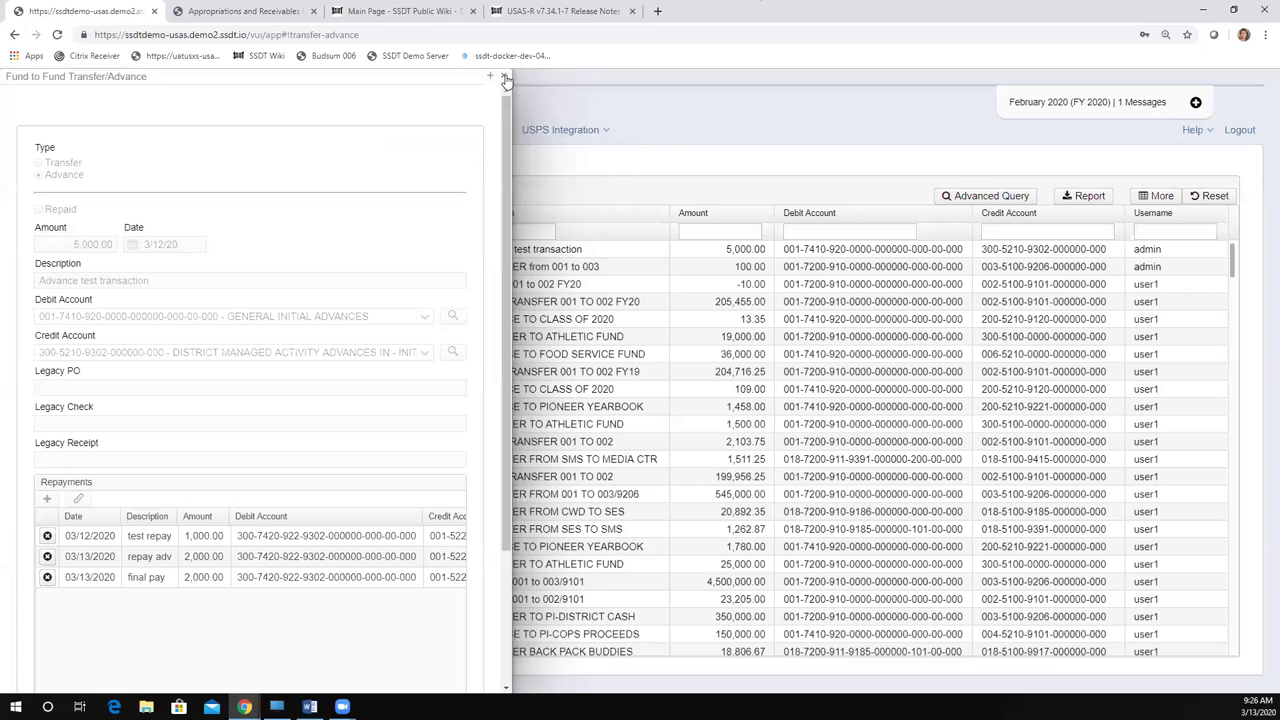
Step: Close and reopen the "Advance test transaction", delete its "final pay" repayment, and close the advance
click(490, 77)
click(93, 255)
click(47, 249)
click(47, 578)
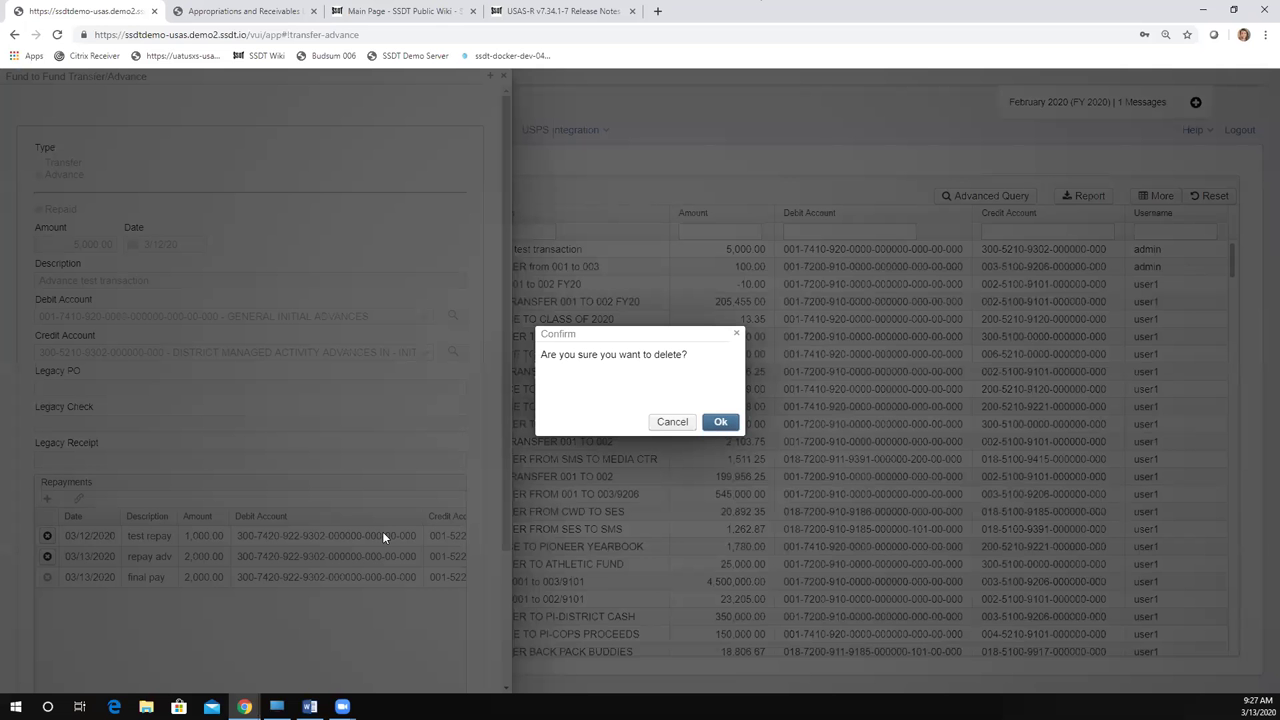
key(Return)
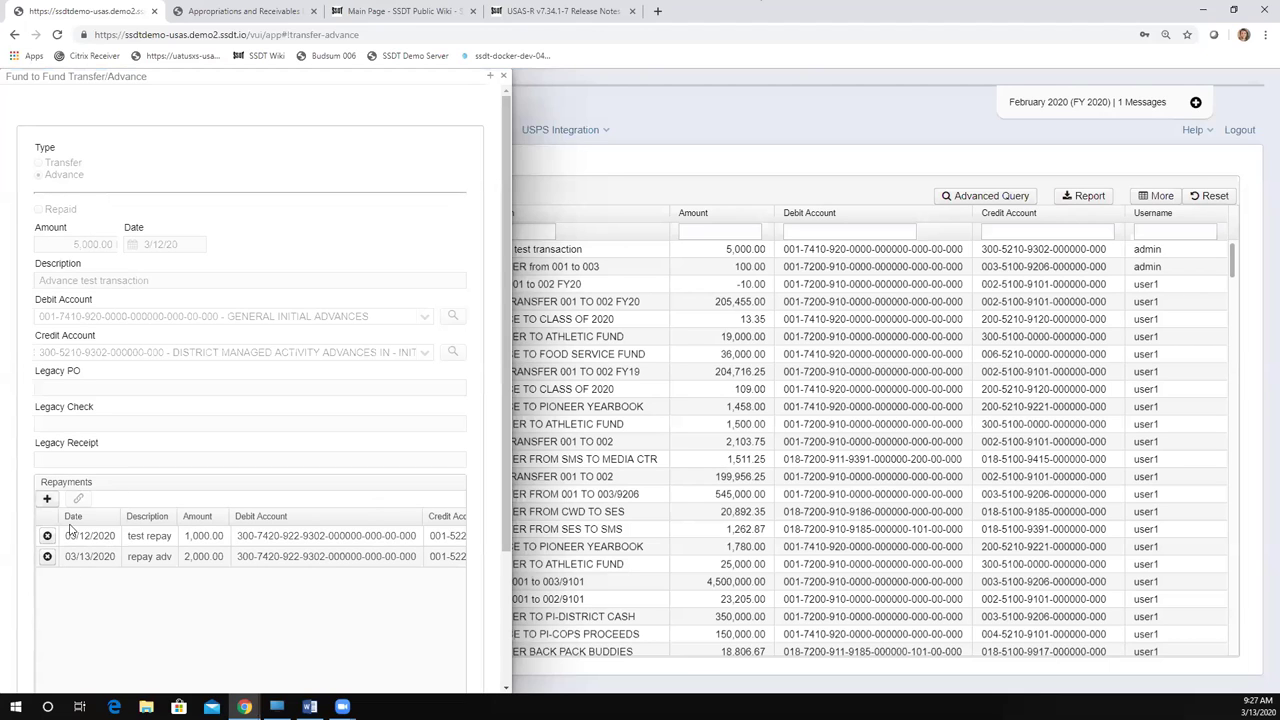
click(47, 499)
click(504, 78)
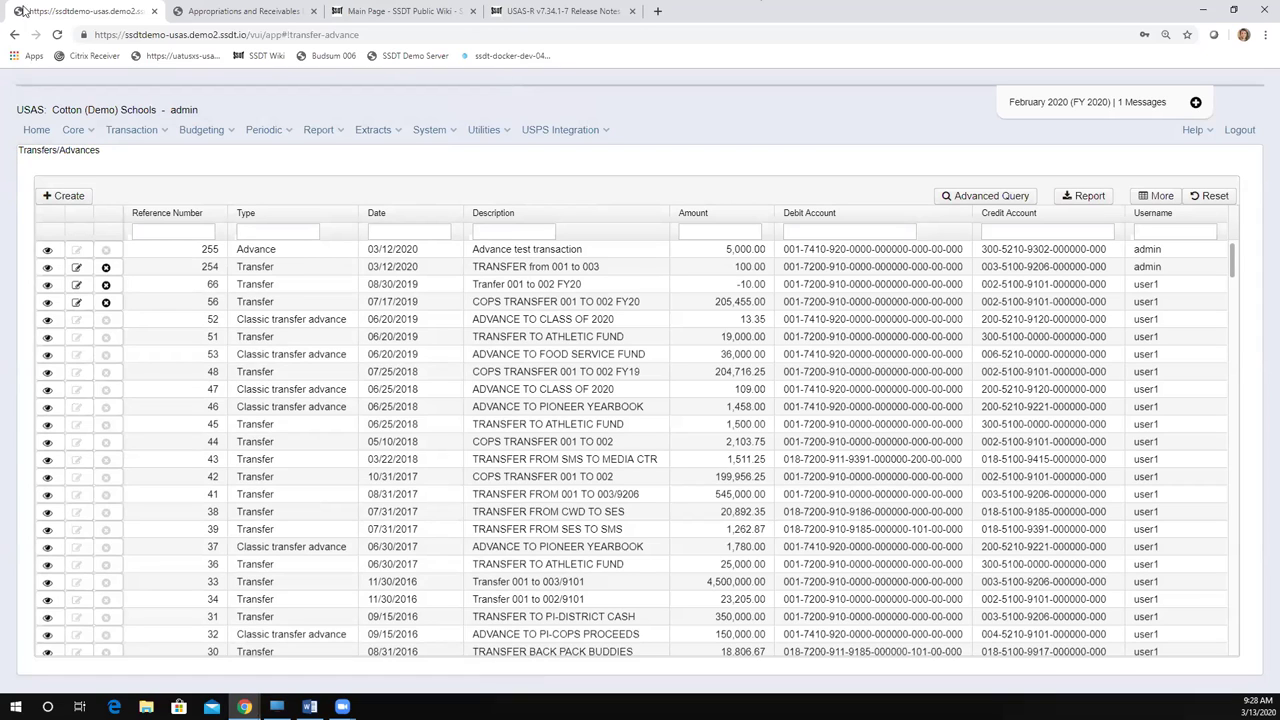
Step: Load the USAS demo site's home page in the browser tab showing the Appropriations and Receivables PDF
drag(250, 34, 92, 34)
key(ctrl+c)
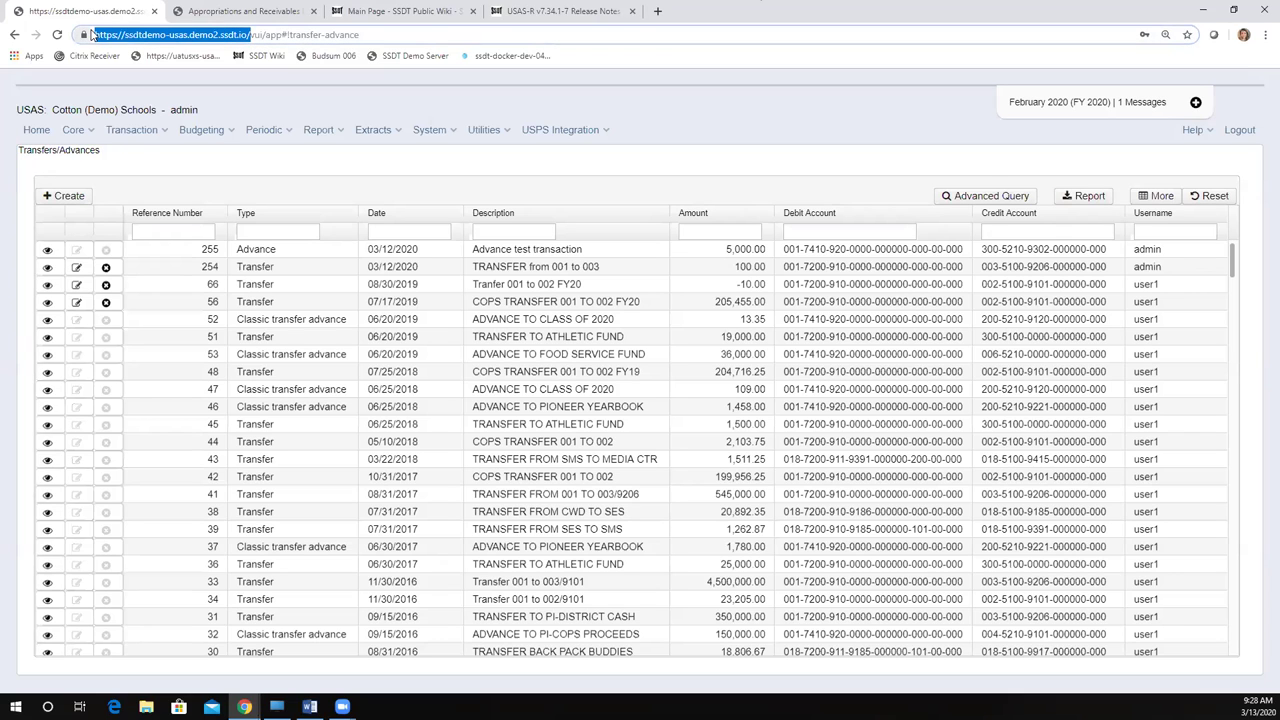
click(255, 11)
click(150, 34)
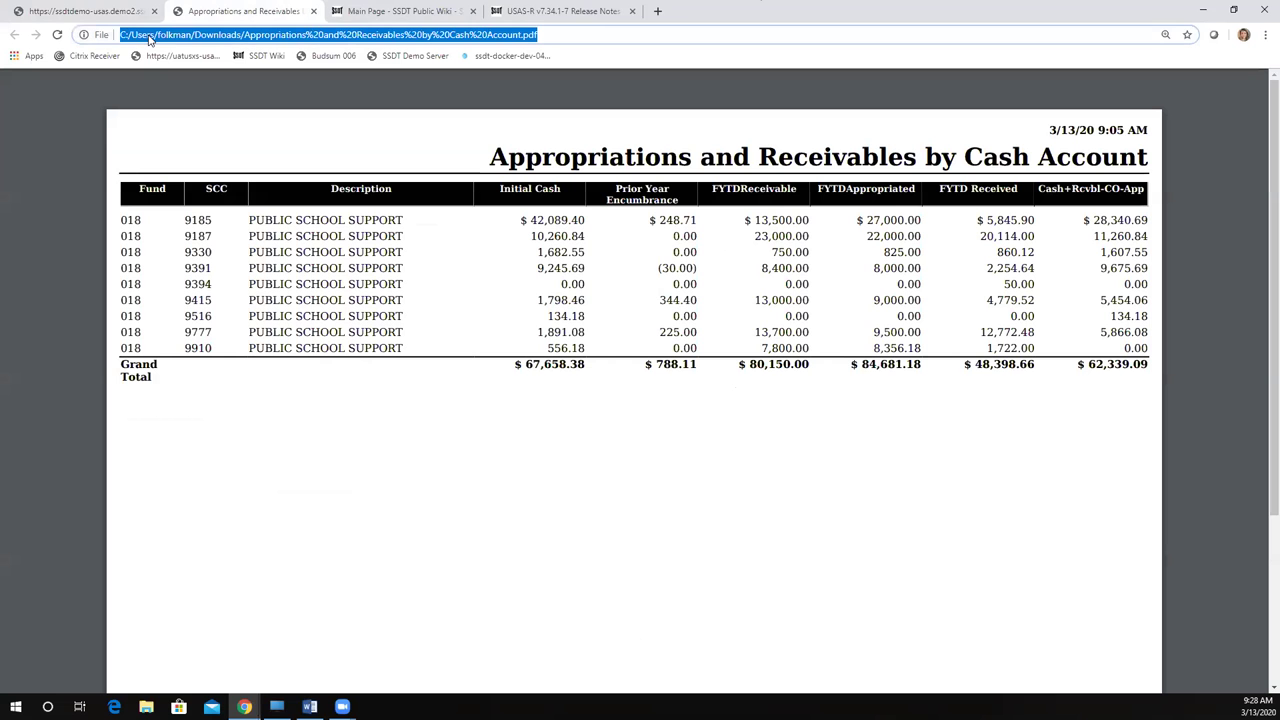
key(ctrl+v)
key(Return)
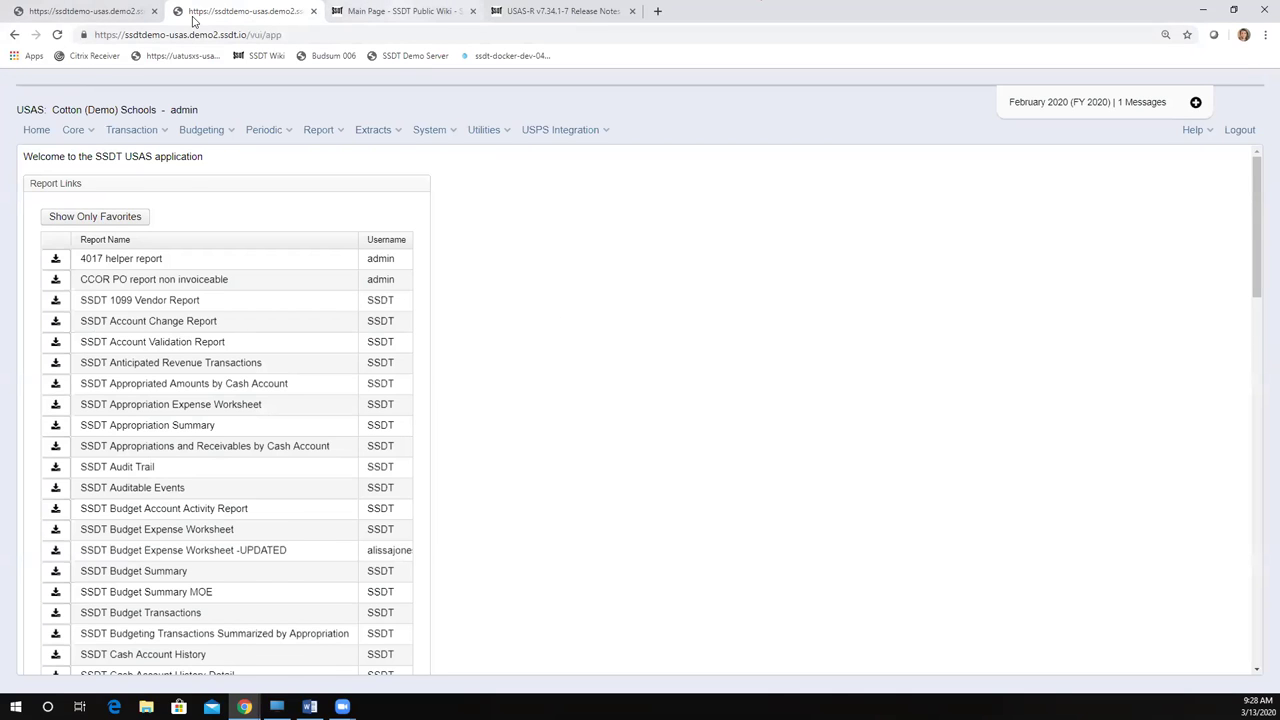
Step: Switch to the SSDT Public Wiki and open the USAS-R Documentation space
click(398, 11)
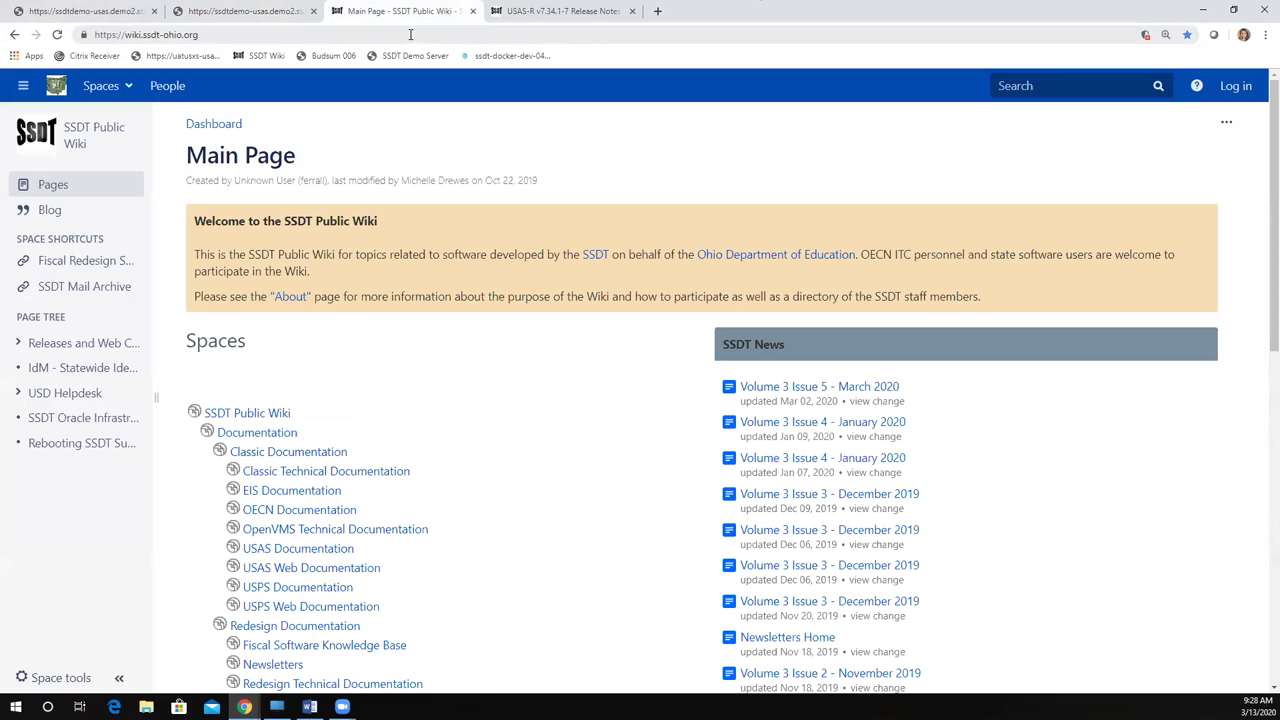
scroll(330, 545, down, 1)
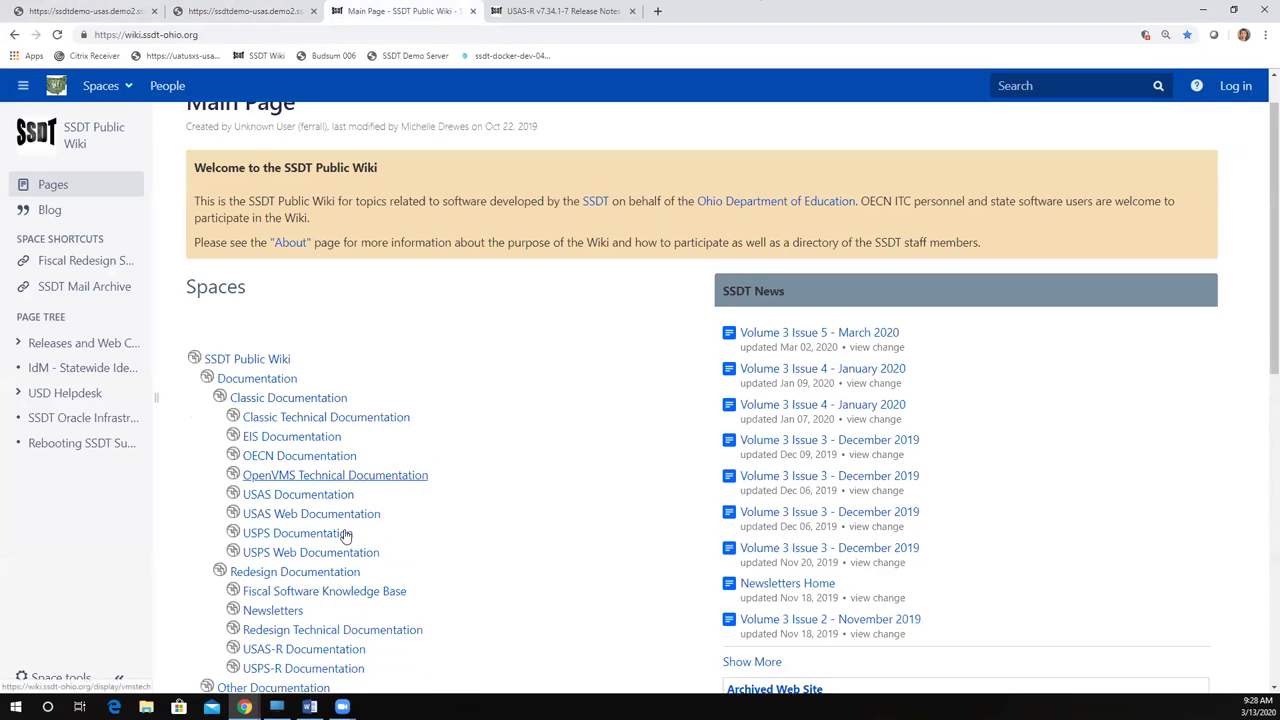
click(296, 635)
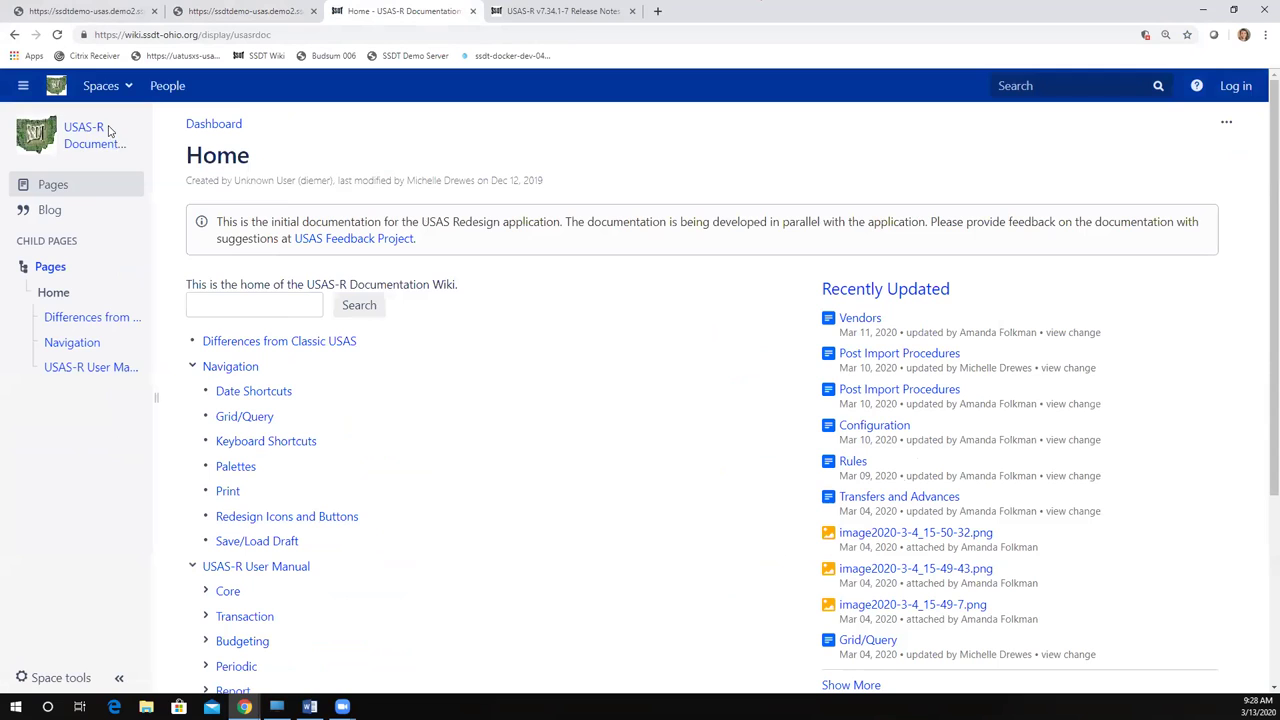
Step: Open the "Link Legacy Repay Transactions to Advances" page from Useful Procedures in the USAS-R User Manual appendix
scroll(385, 587, down, 2)
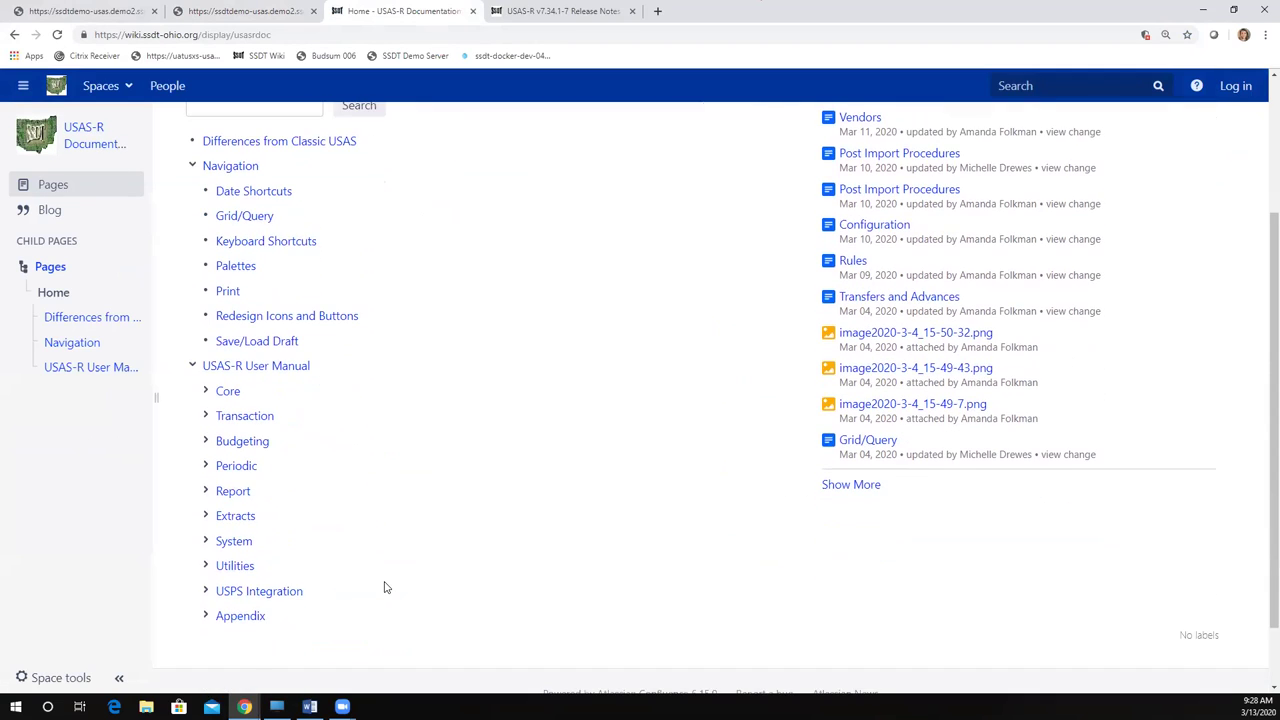
click(206, 617)
scroll(351, 606, down, 2)
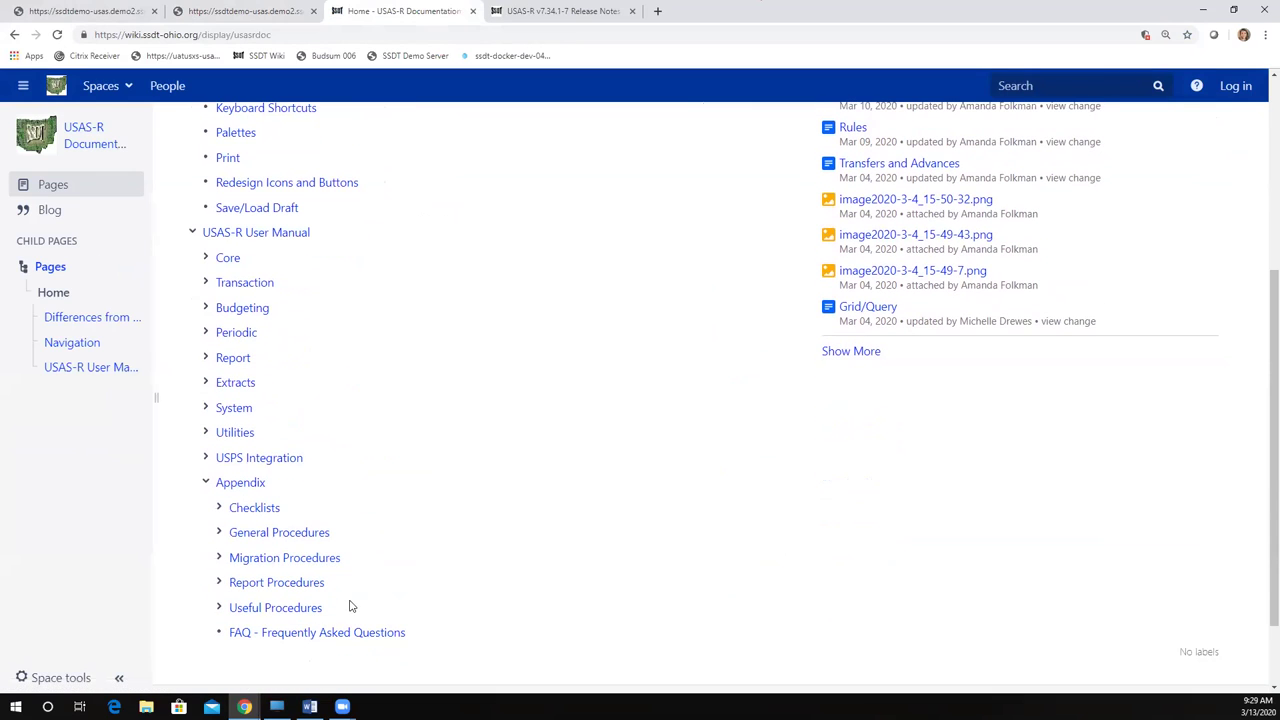
click(219, 609)
scroll(219, 611, down, 3)
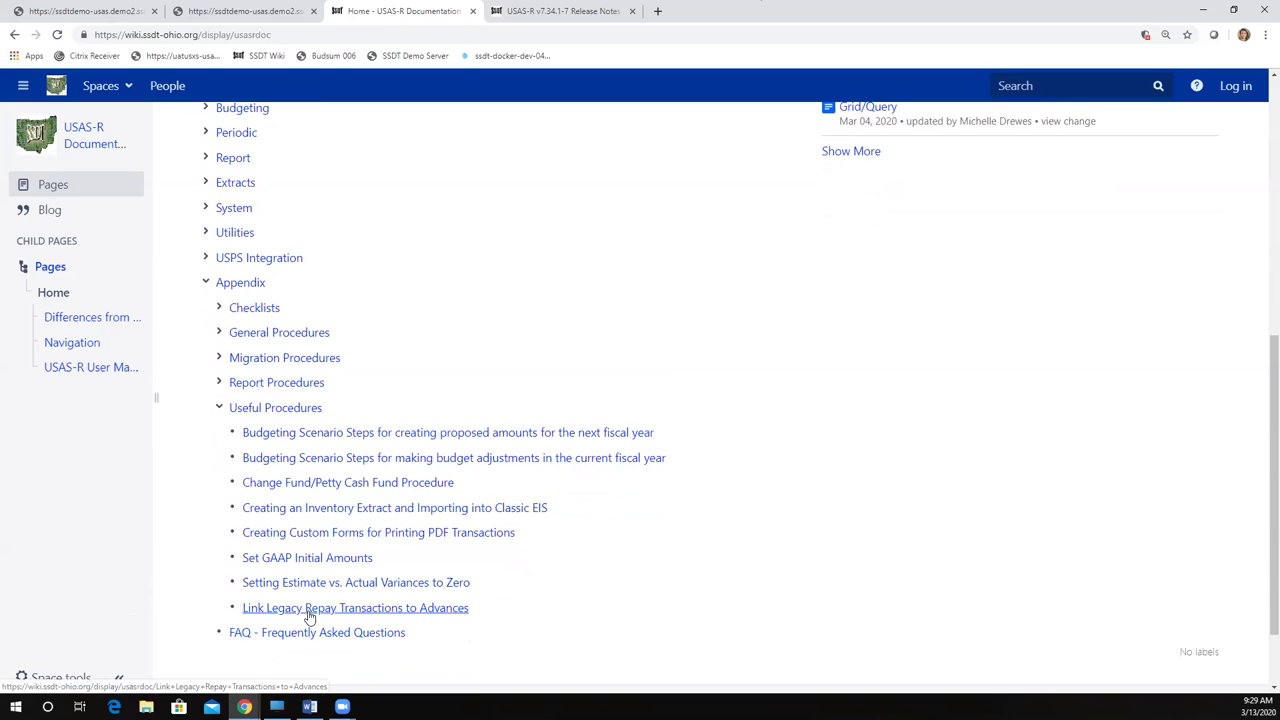
click(385, 615)
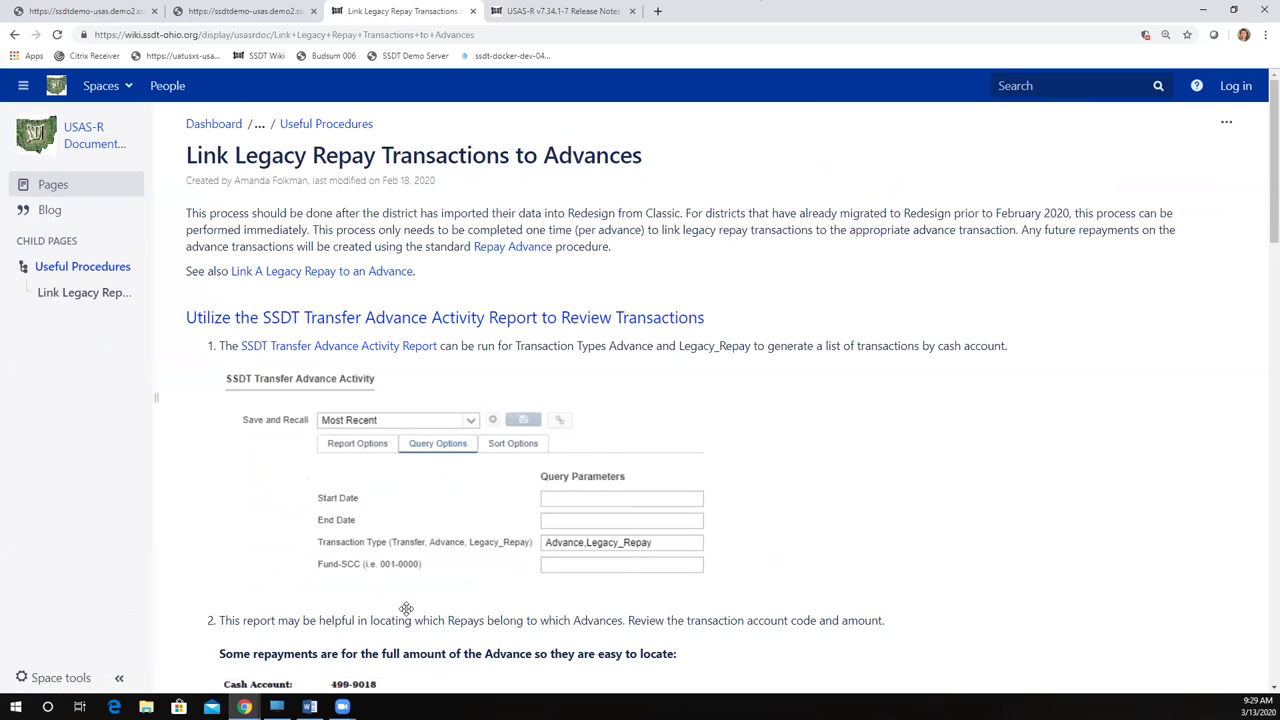
Step: Review the documented procedure for linking legacy repay transactions to advances
scroll(709, 486, down, 3)
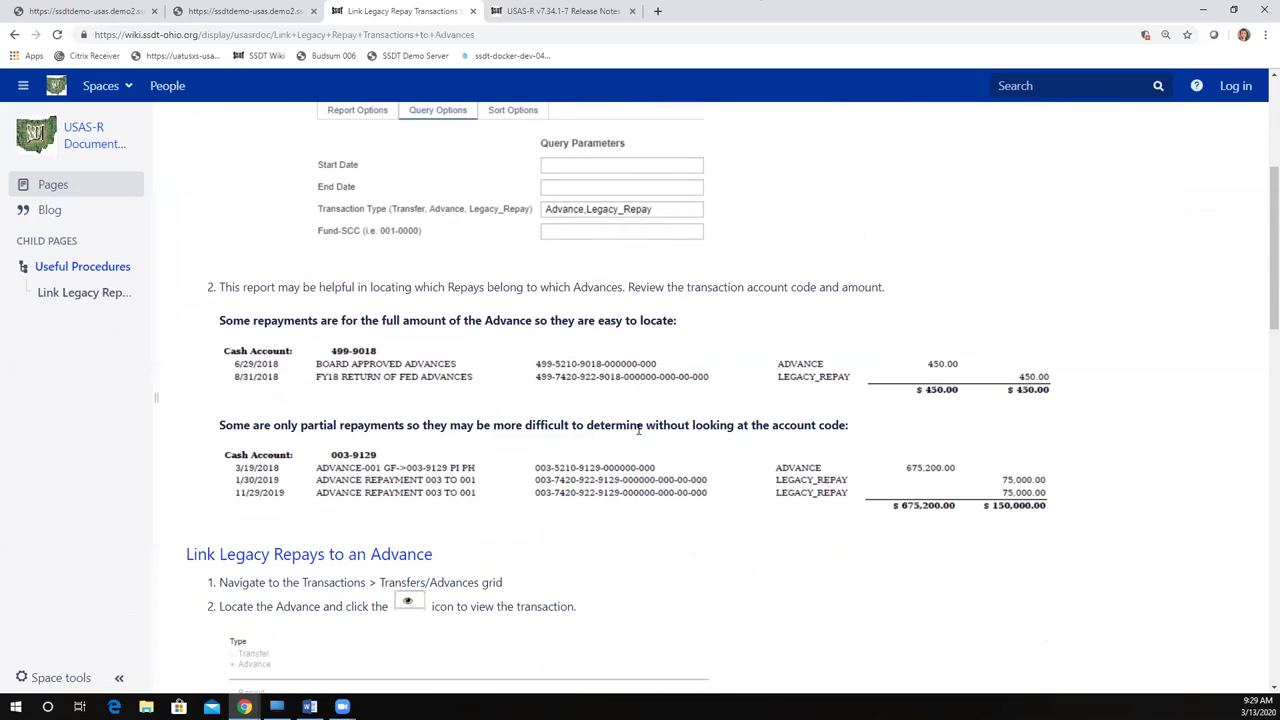
scroll(634, 425, down, 3)
scroll(638, 428, down, 1)
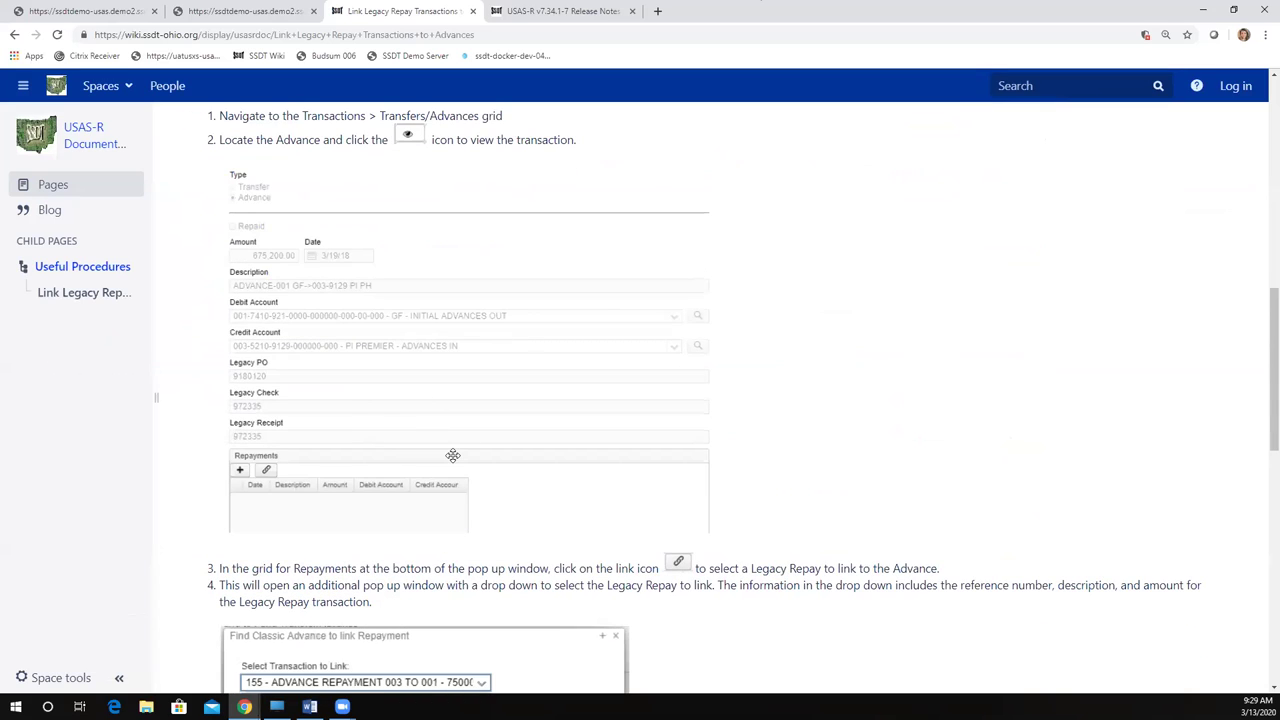
scroll(453, 458, down, 3)
scroll(453, 462, up, 5)
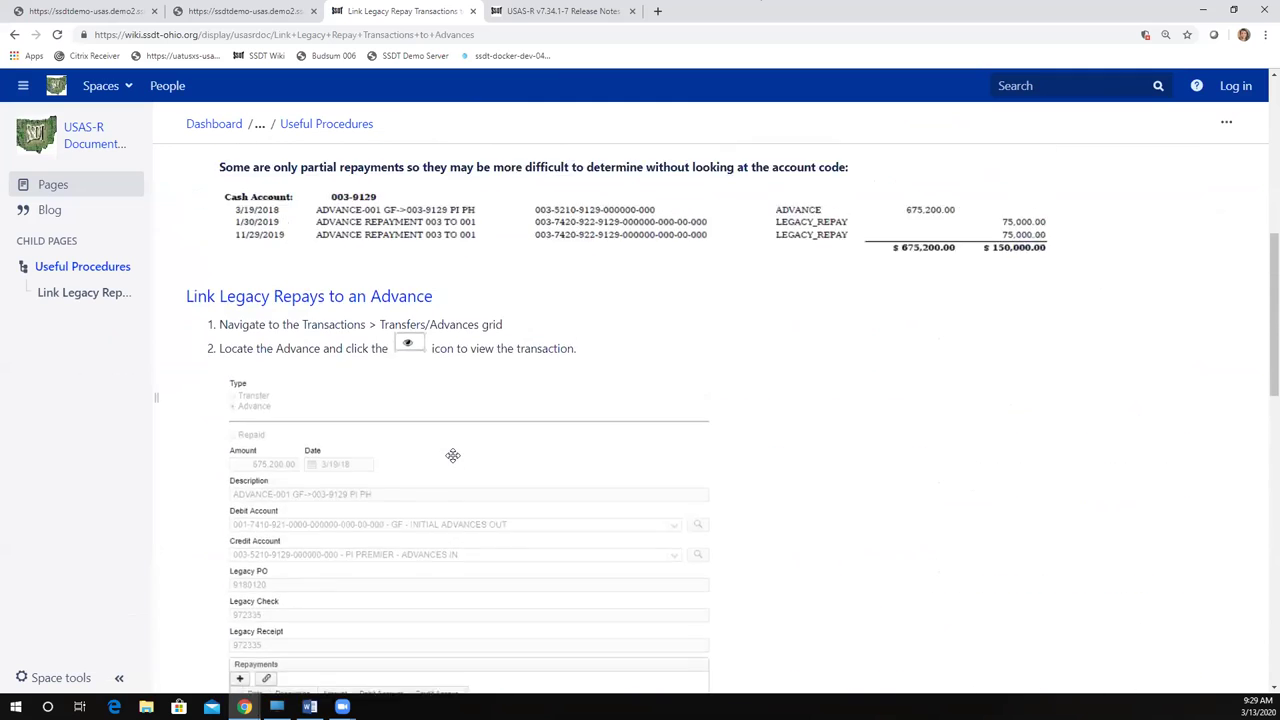
scroll(453, 455, up, 6)
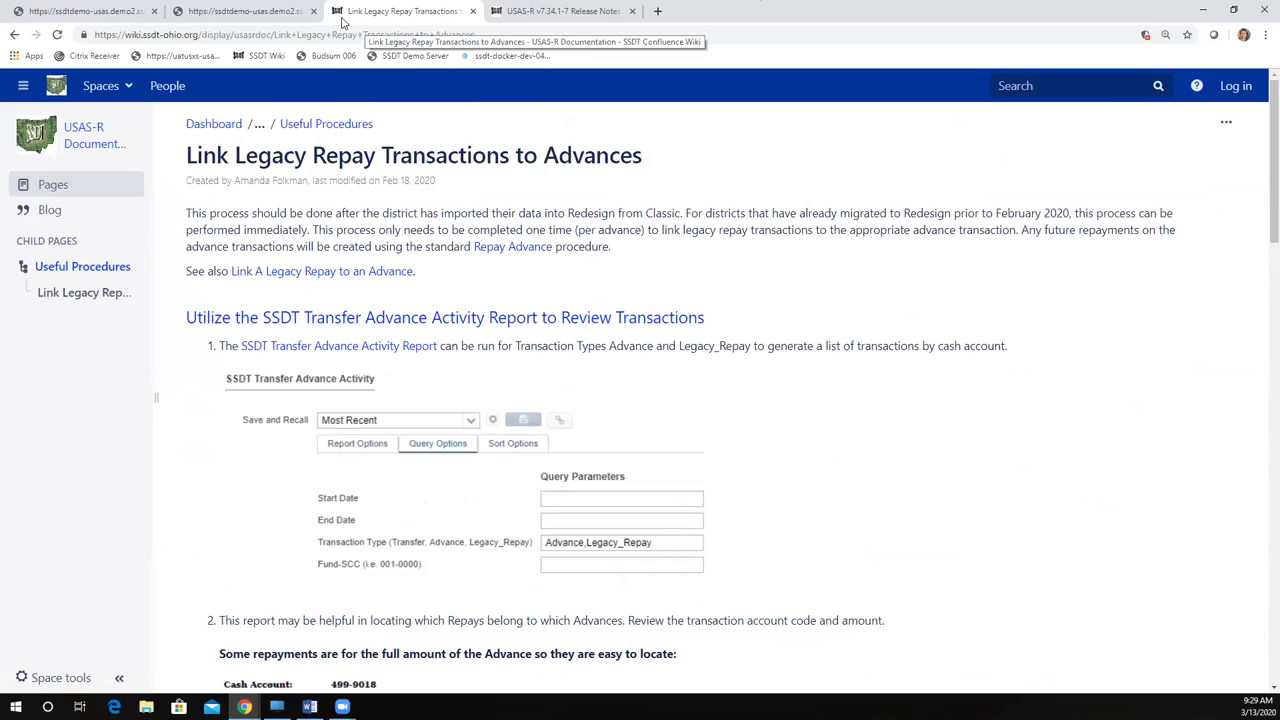
Step: Return to the USAS home page and open the generation options for the SSDT Transfer Advance Activity report
click(238, 12)
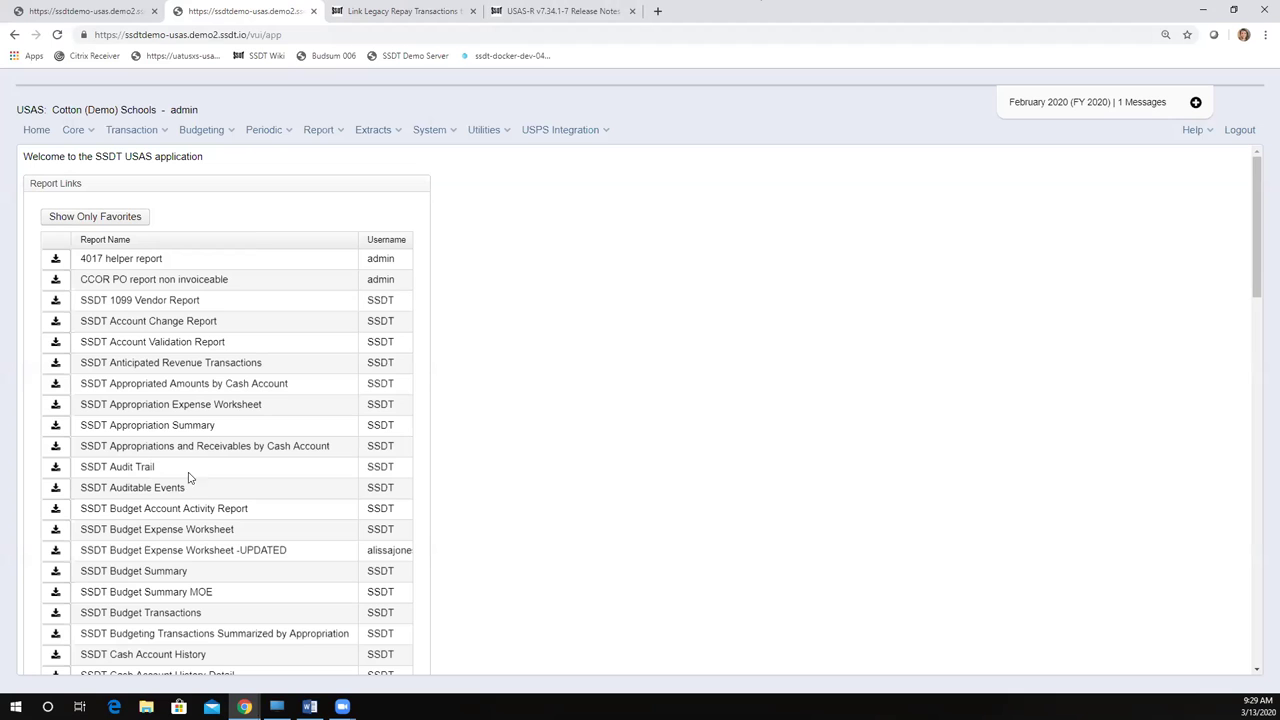
scroll(161, 494, down, 1)
scroll(161, 494, down, 5)
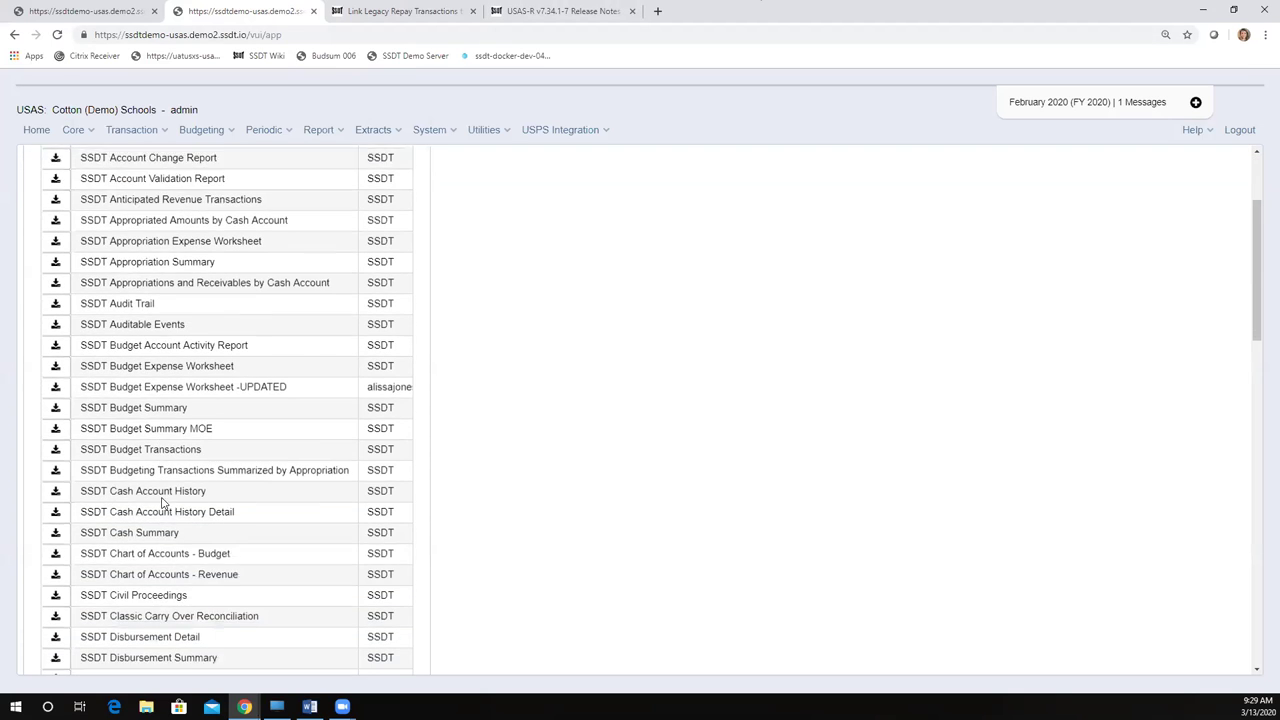
scroll(166, 503, down, 1)
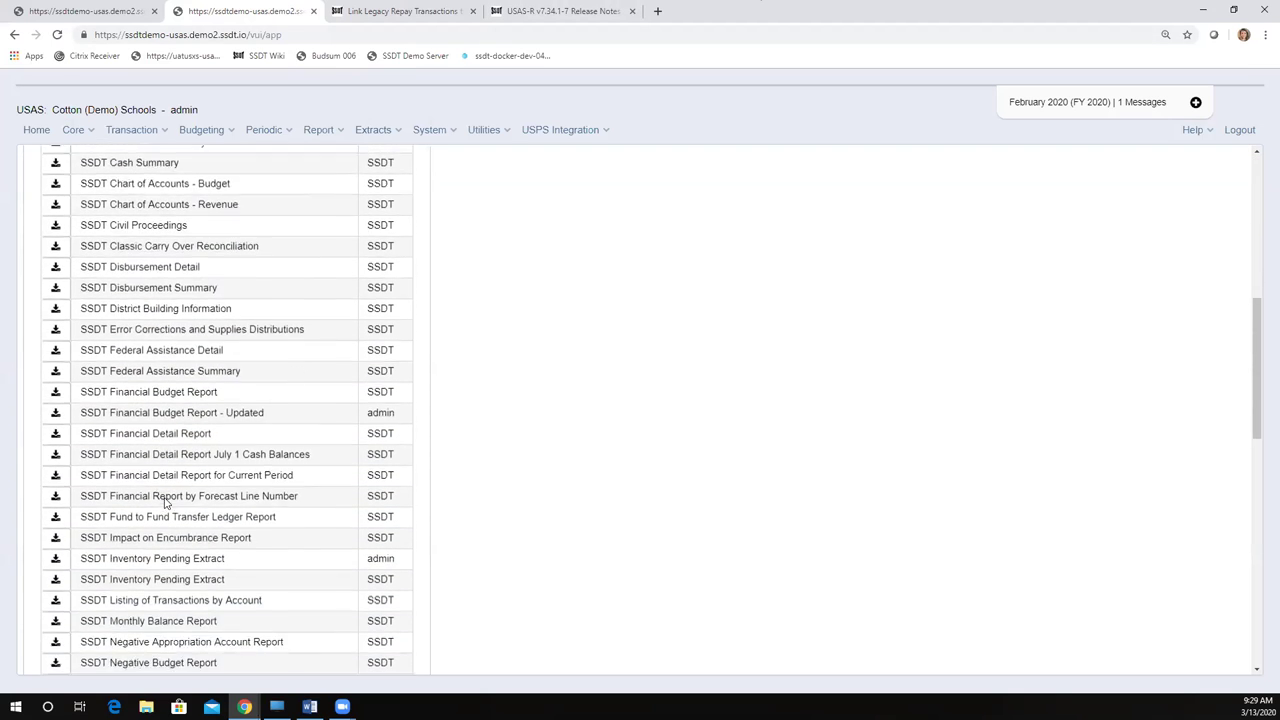
scroll(166, 503, down, 1)
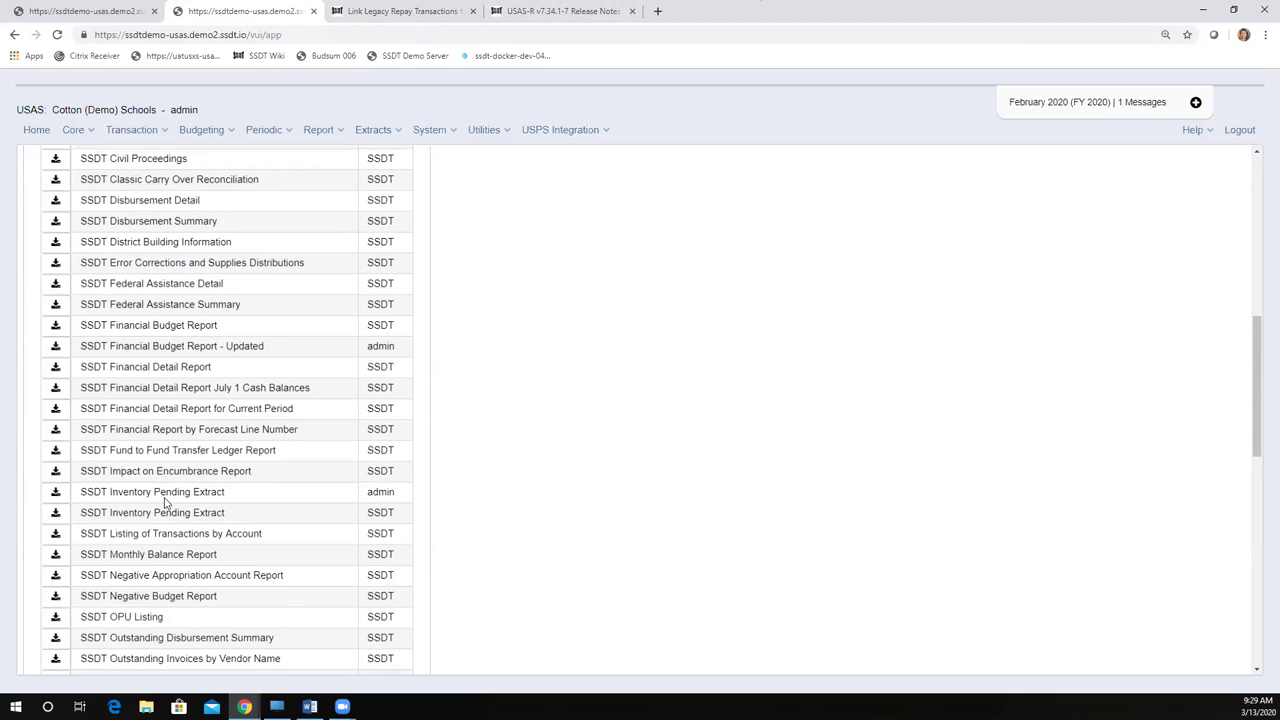
scroll(131, 436, down, 3)
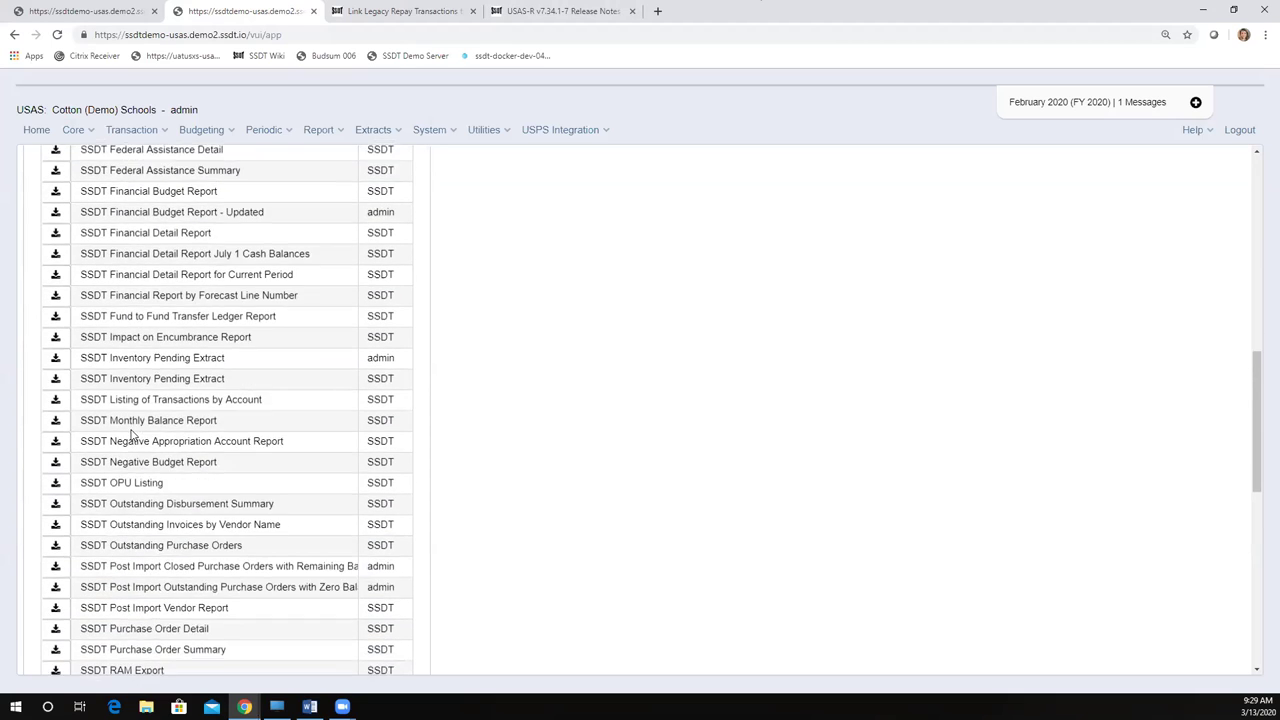
scroll(131, 434, down, 4)
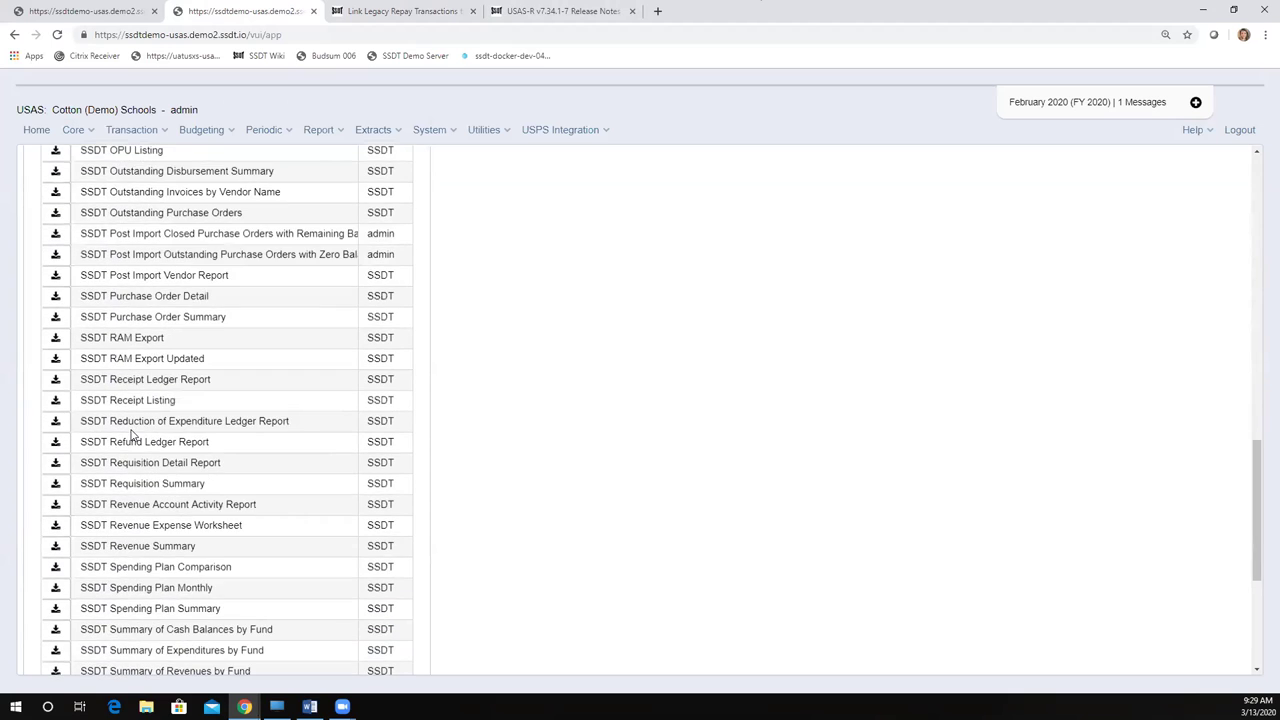
scroll(131, 434, down, 4)
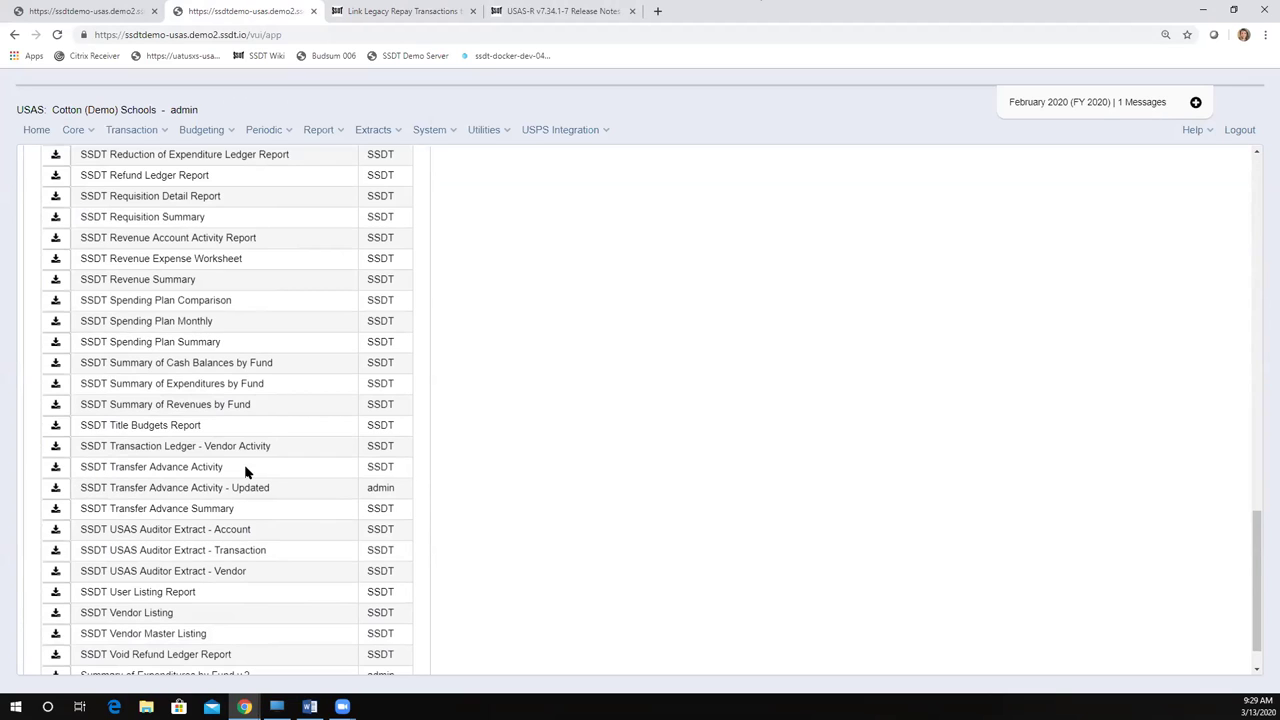
click(55, 467)
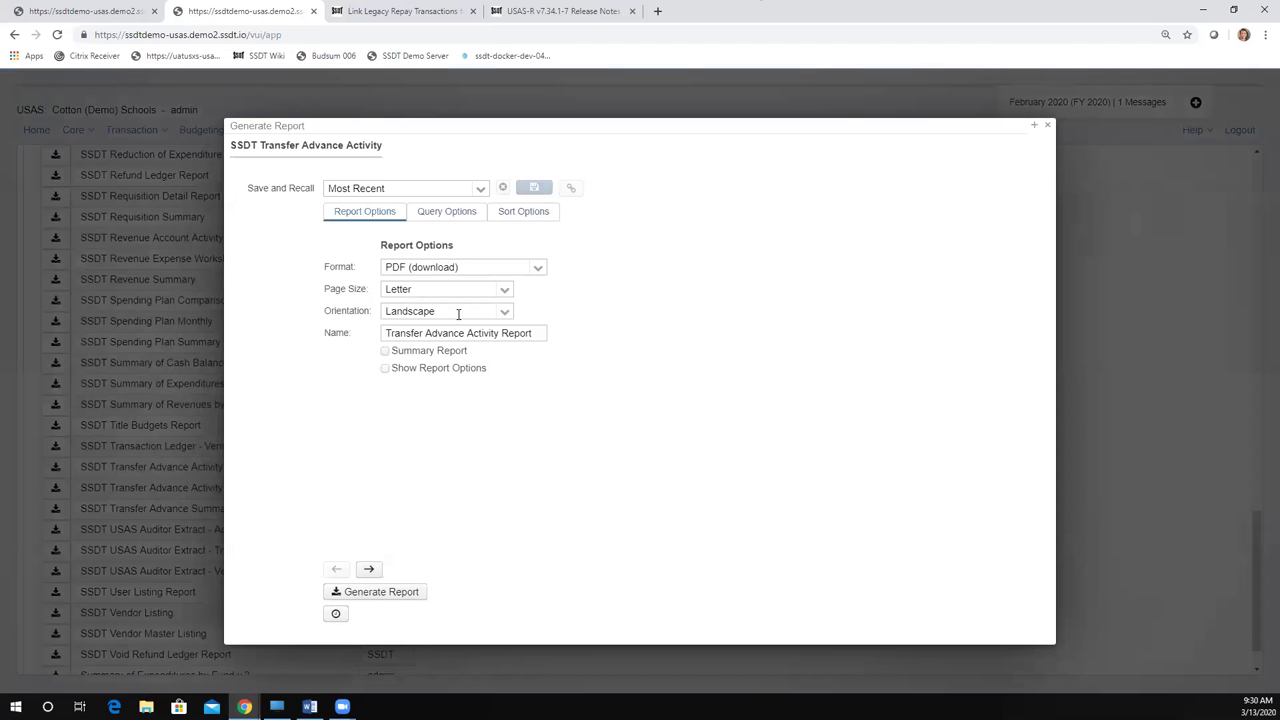
Step: Examine the report's query options, checking the full list of values in the Transaction Type parameter
click(441, 217)
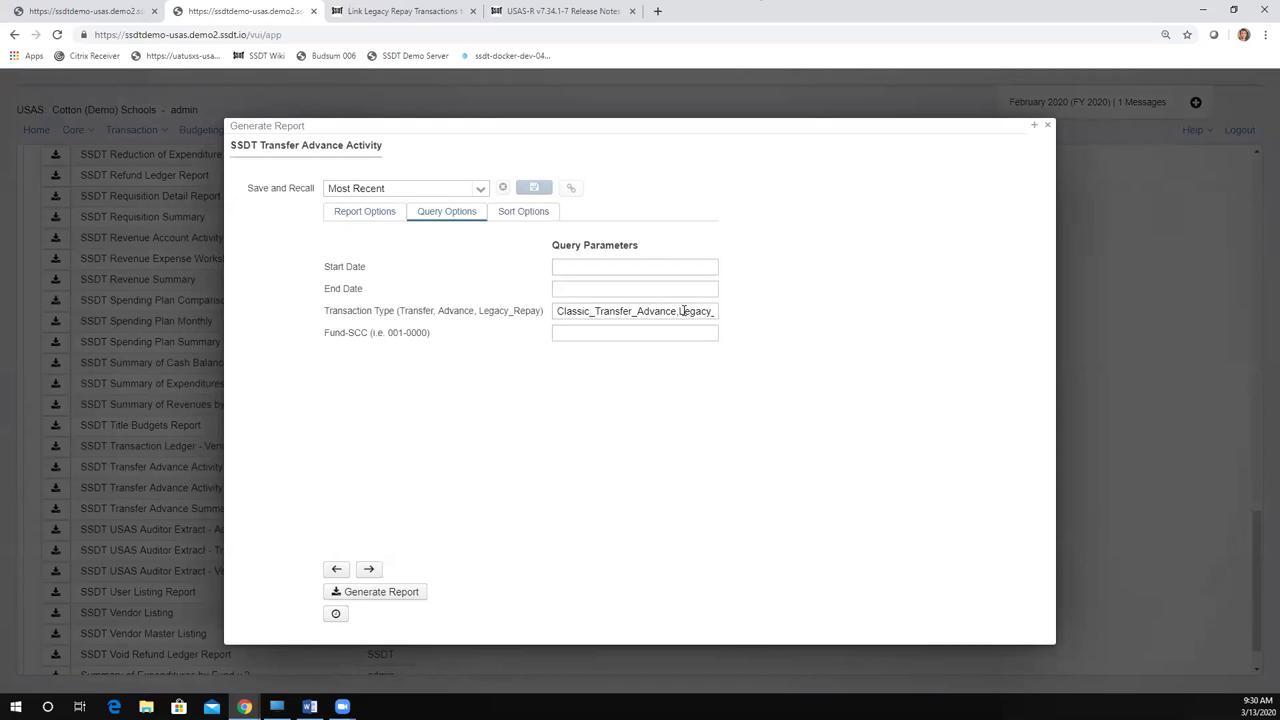
drag(557, 311, 740, 304)
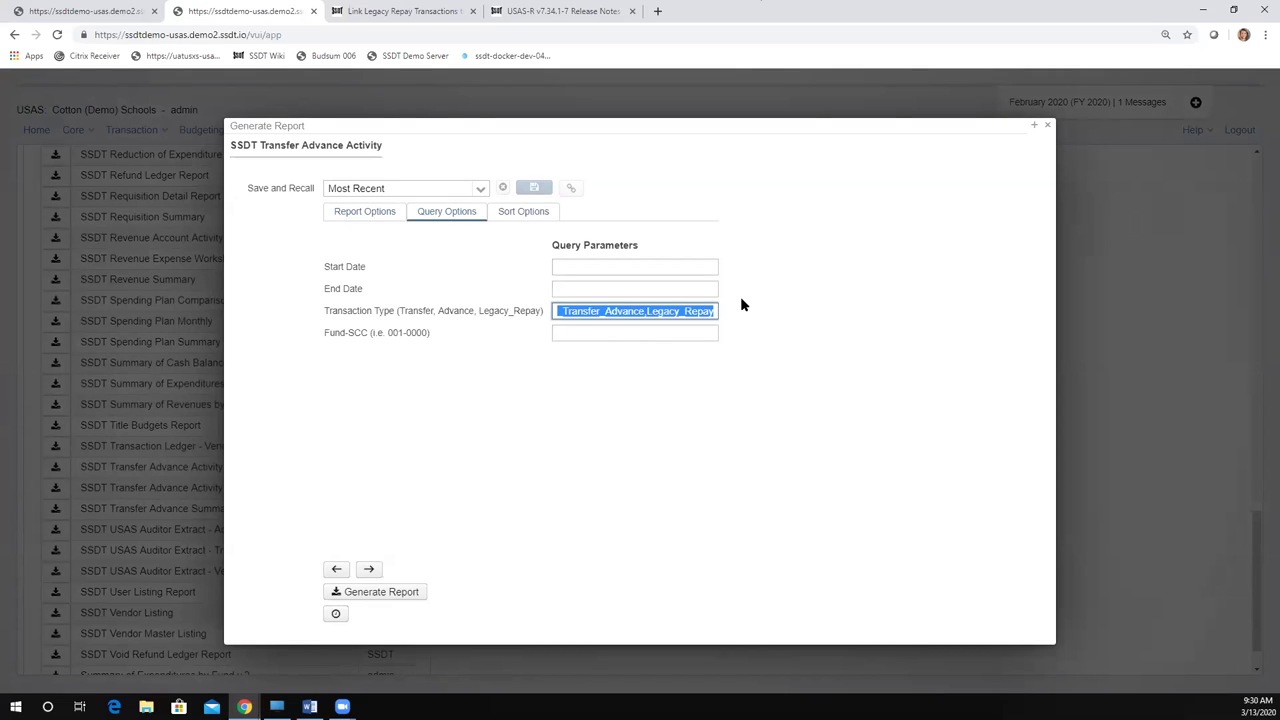
click(629, 311)
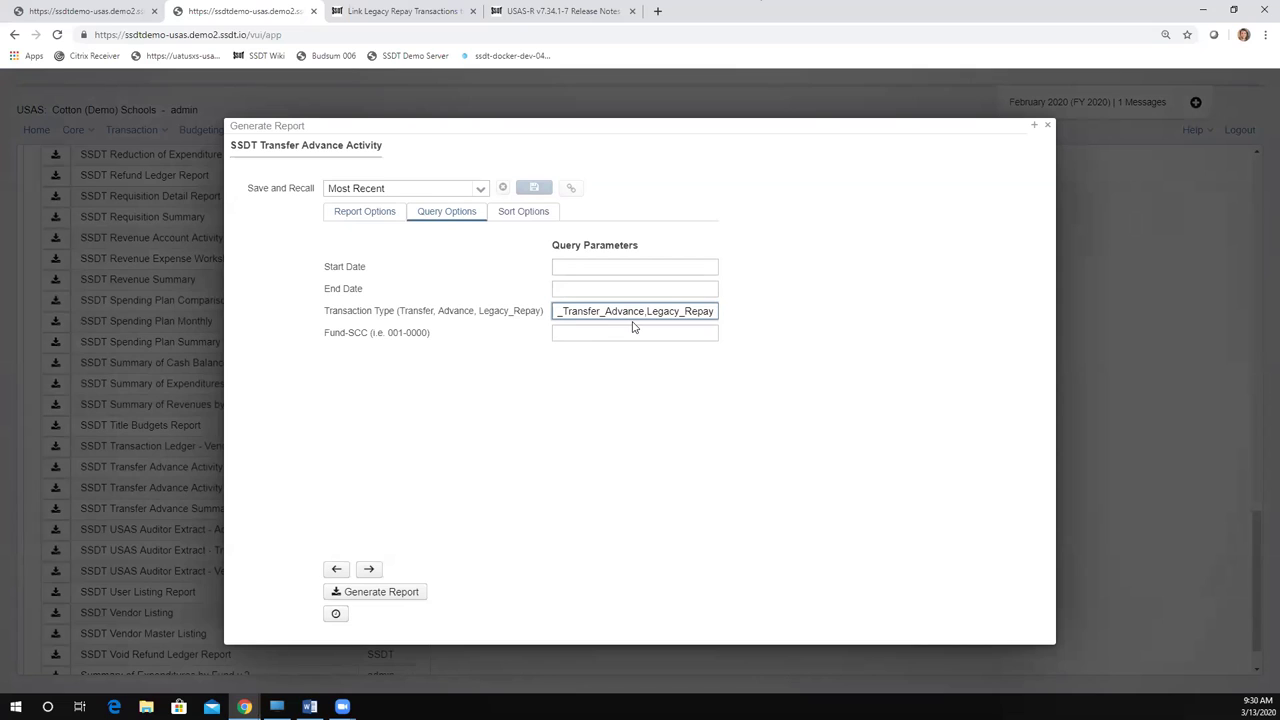
key(Left)
key(Left)
key(Left)
key(Left)
key(Left)
key(Left)
key(Left)
key(Left)
Step: Generate the Transfer Advance Activity report as a PDF and open the downloaded file at a readable size
click(390, 595)
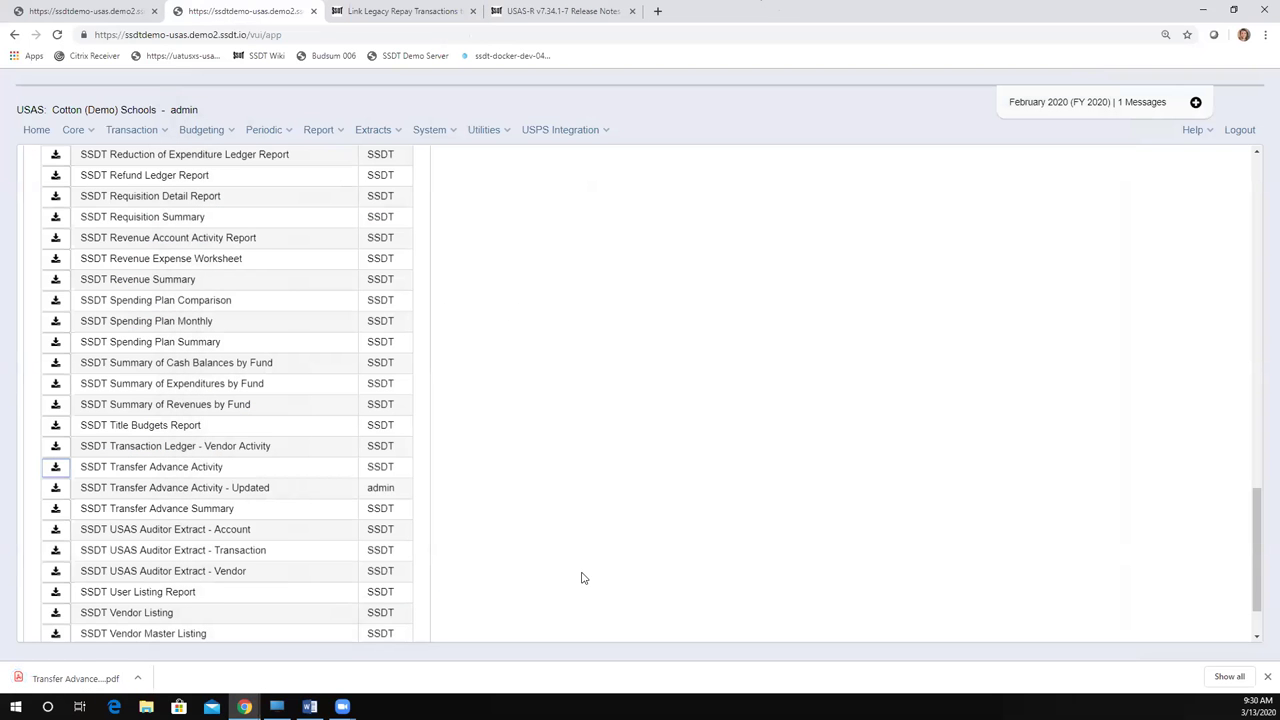
click(70, 678)
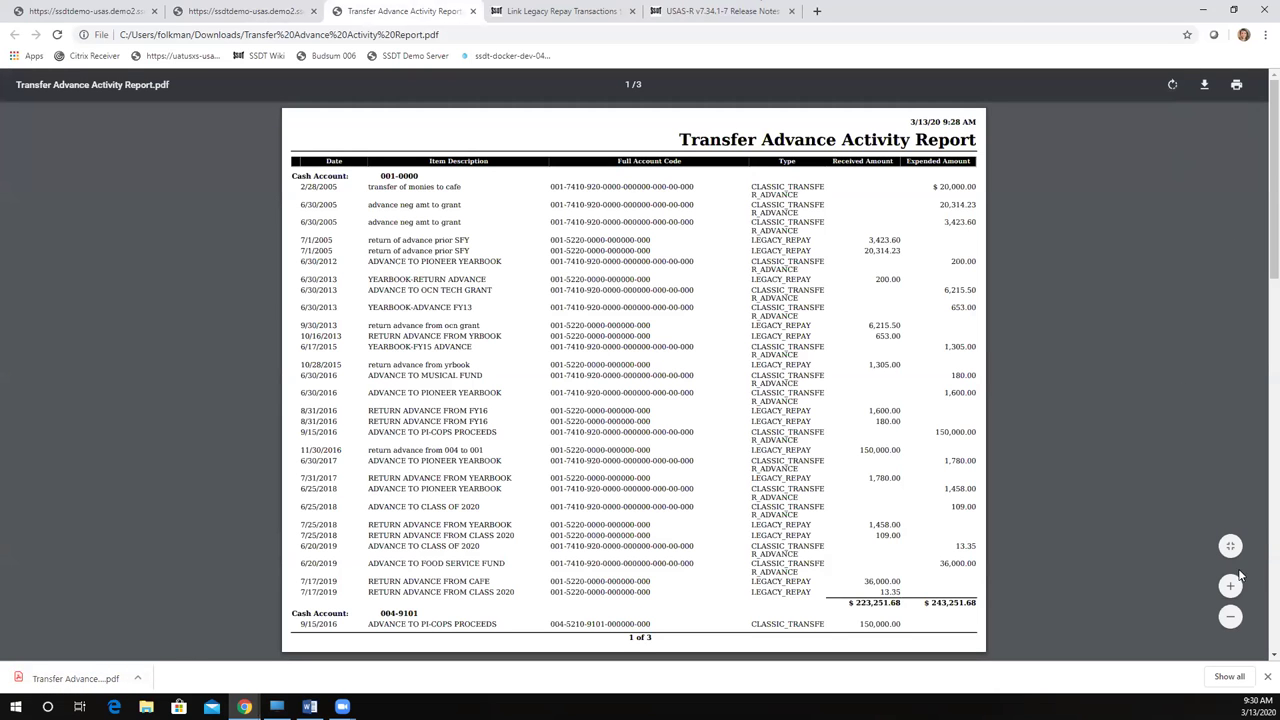
click(1230, 619)
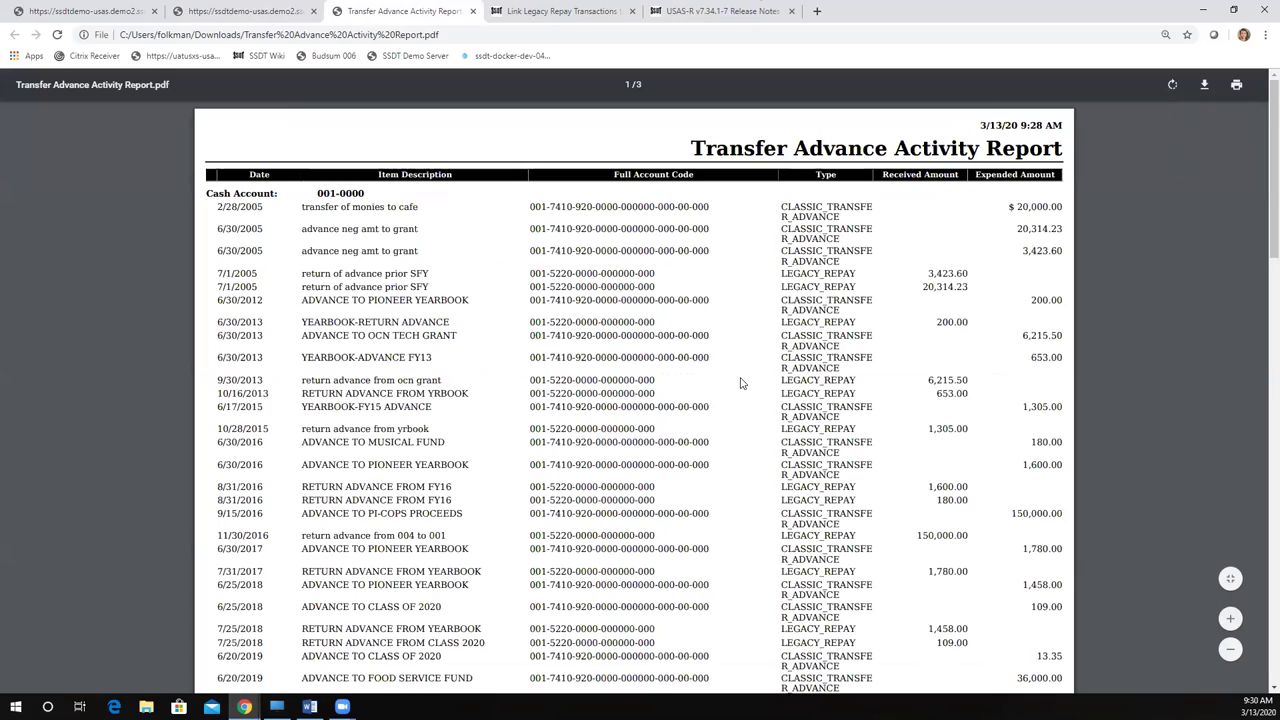
Step: Compare the classic transfer advance and legacy repay entries for cash account 590-9905 in the report, and close the PDF
scroll(741, 383, down, 2)
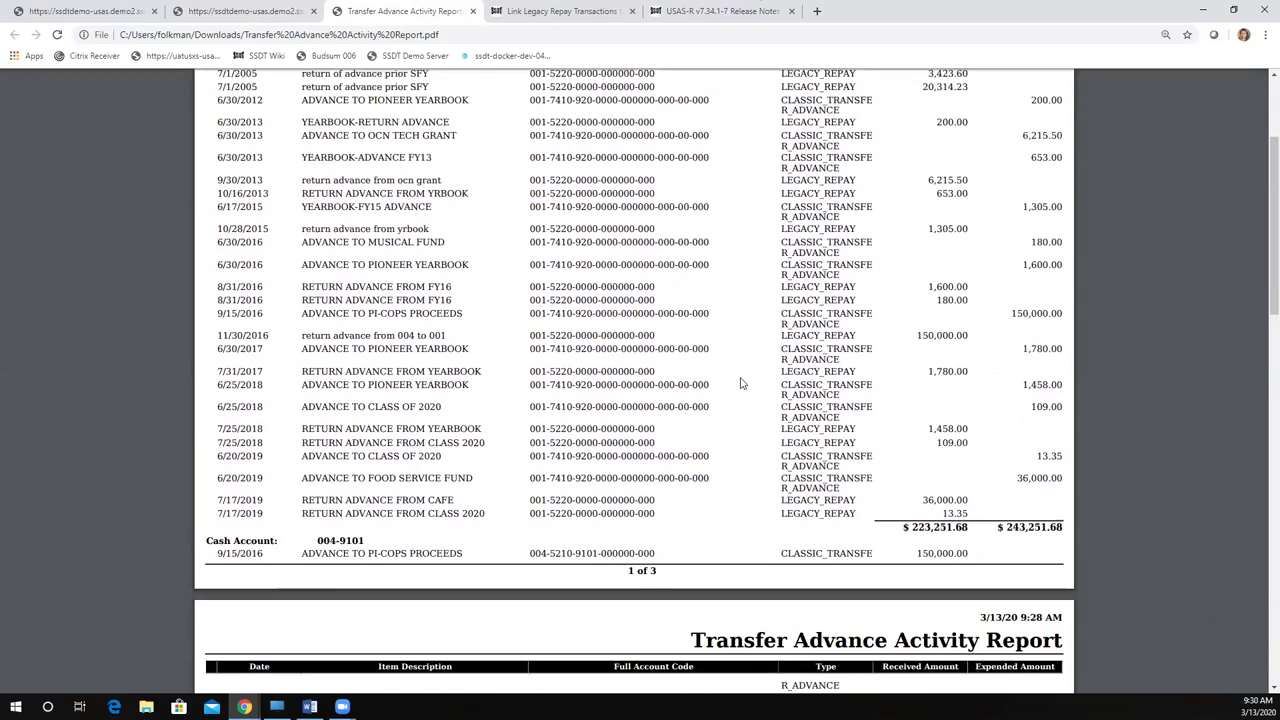
scroll(744, 388, down, 7)
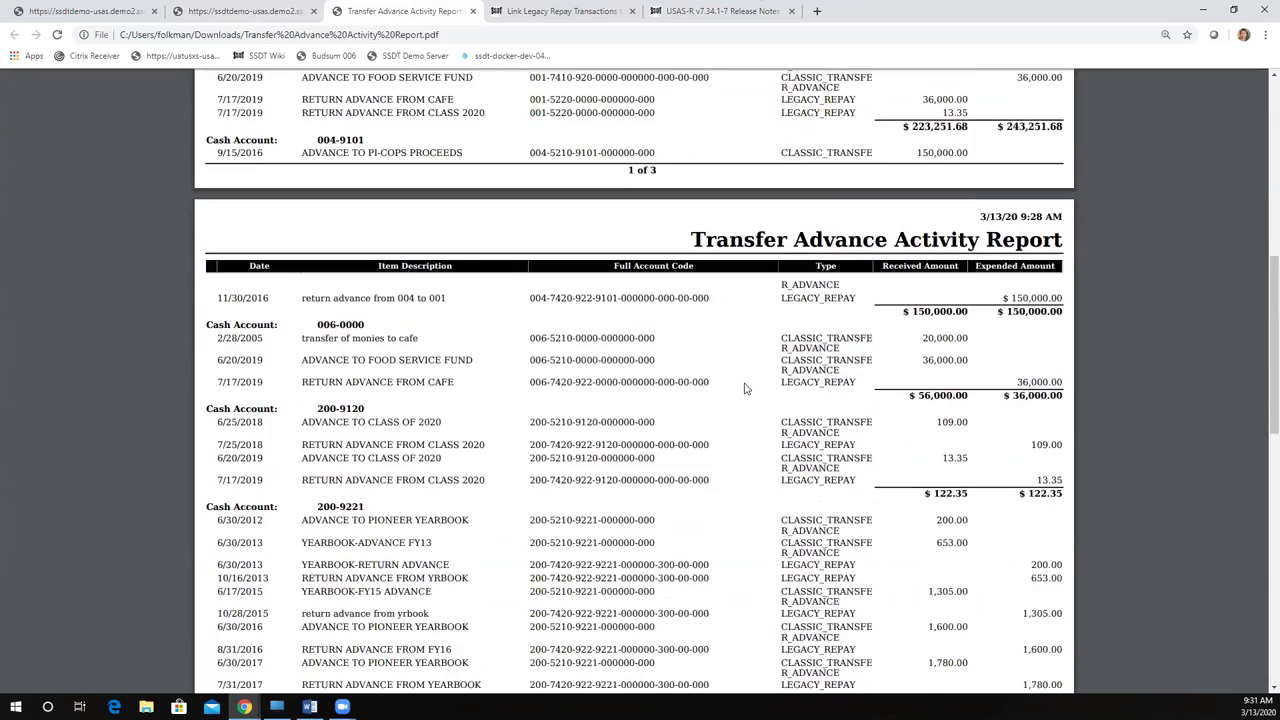
scroll(744, 388, down, 4)
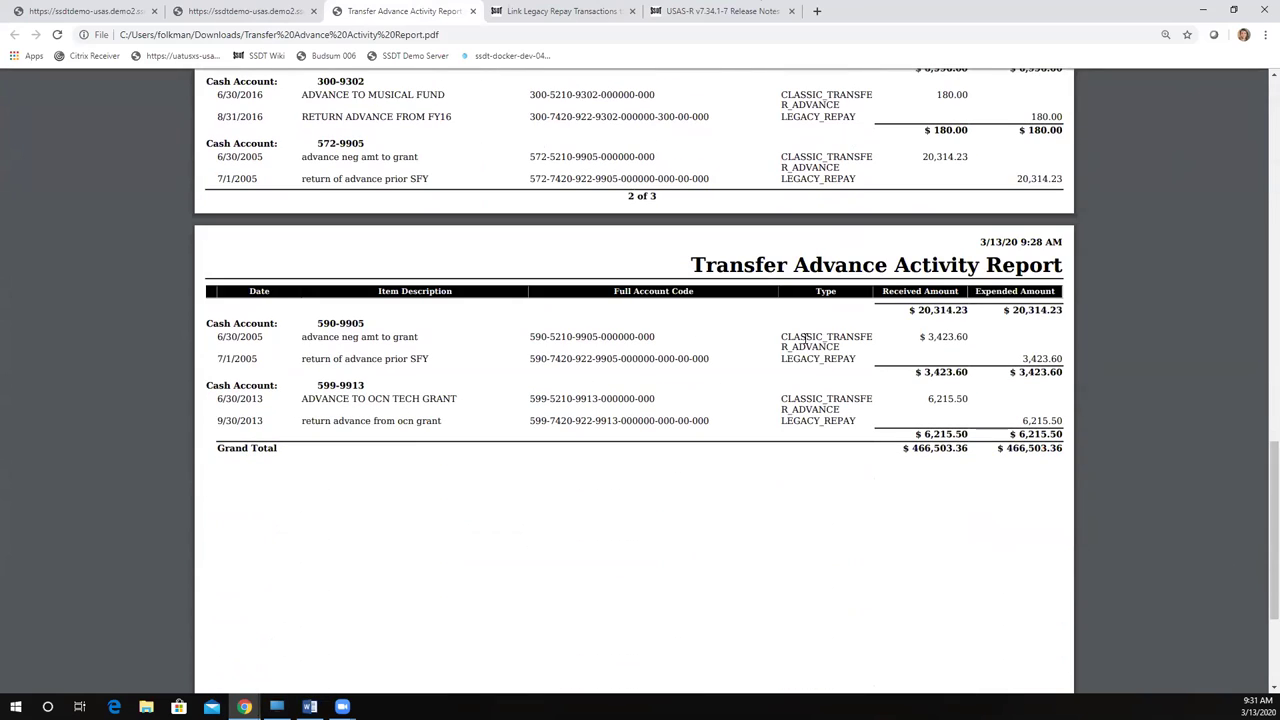
drag(779, 336, 981, 329)
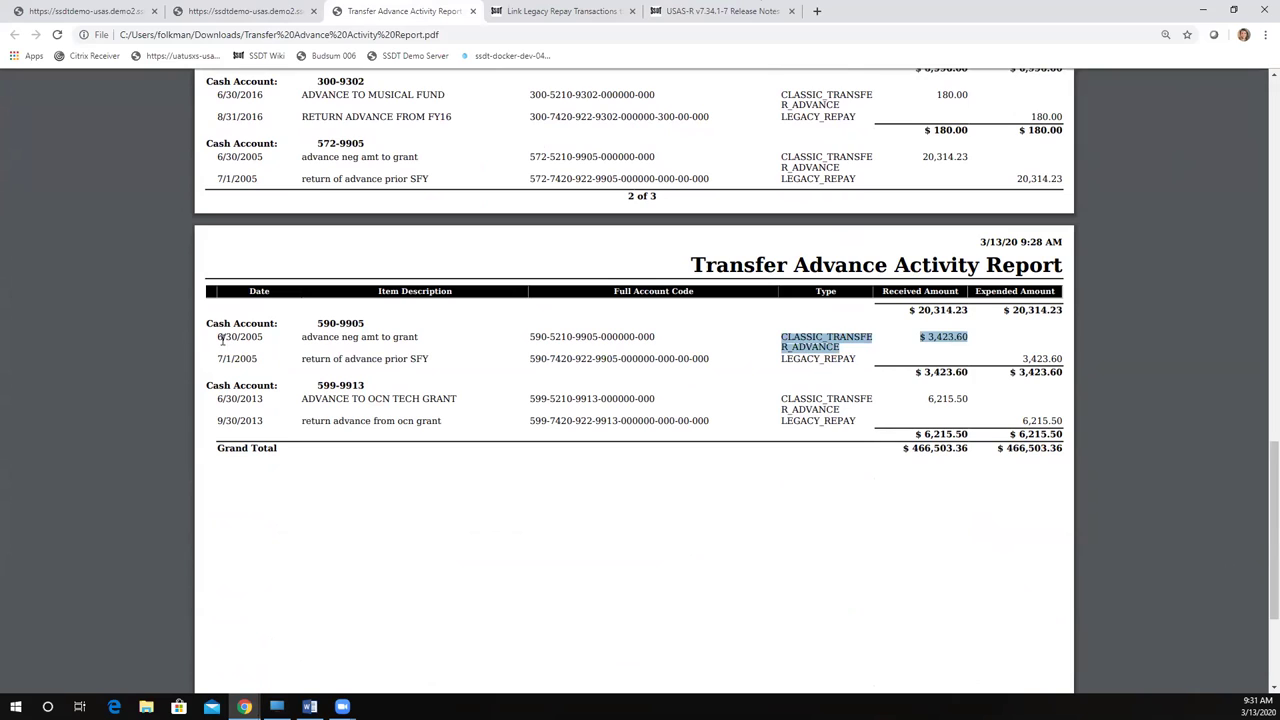
click(793, 360)
drag(783, 362, 856, 356)
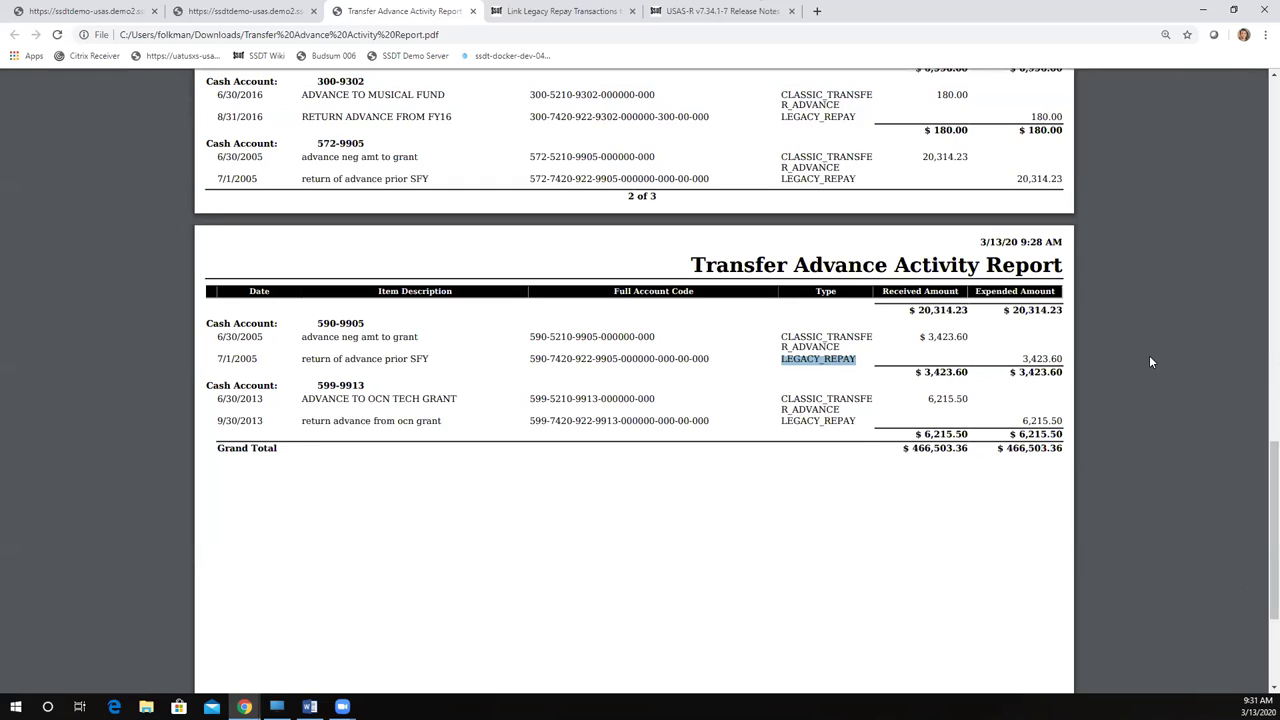
click(385, 376)
key(ctrl+w)
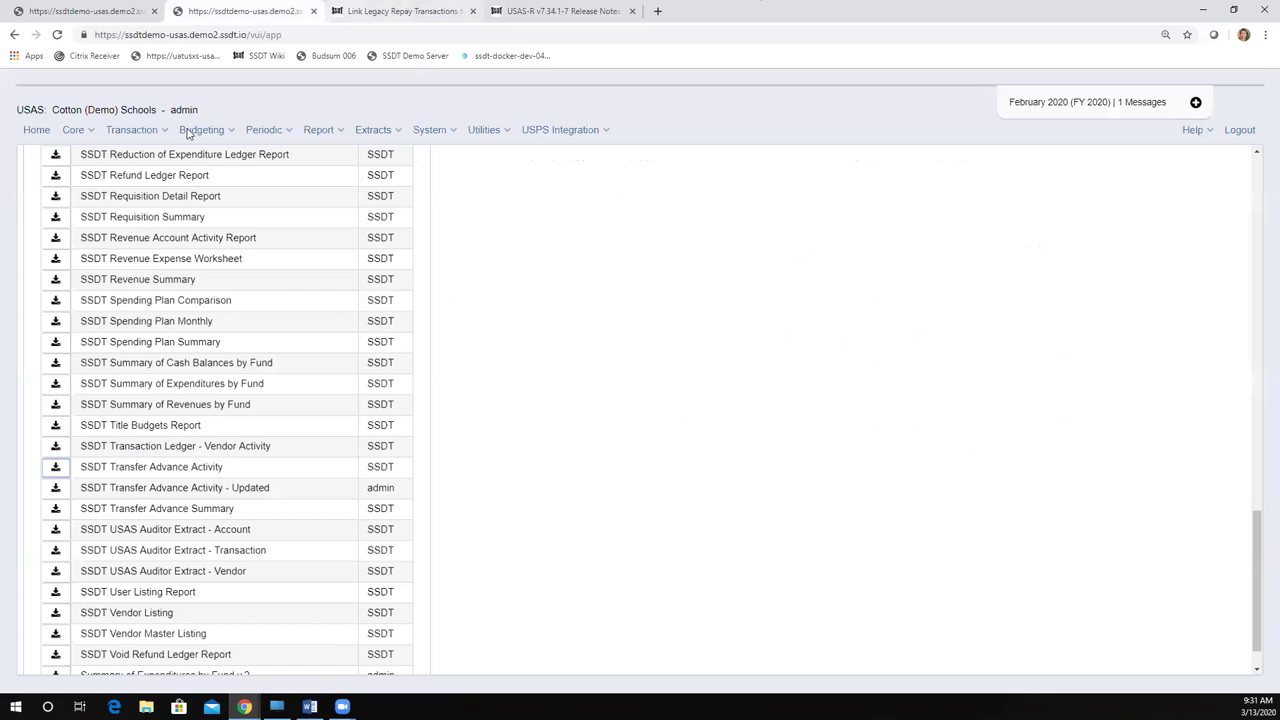
Step: Check the query options of the SSDT Transfer Advance Activity - Updated report, generate it as a PDF and open the downloaded file
click(55, 488)
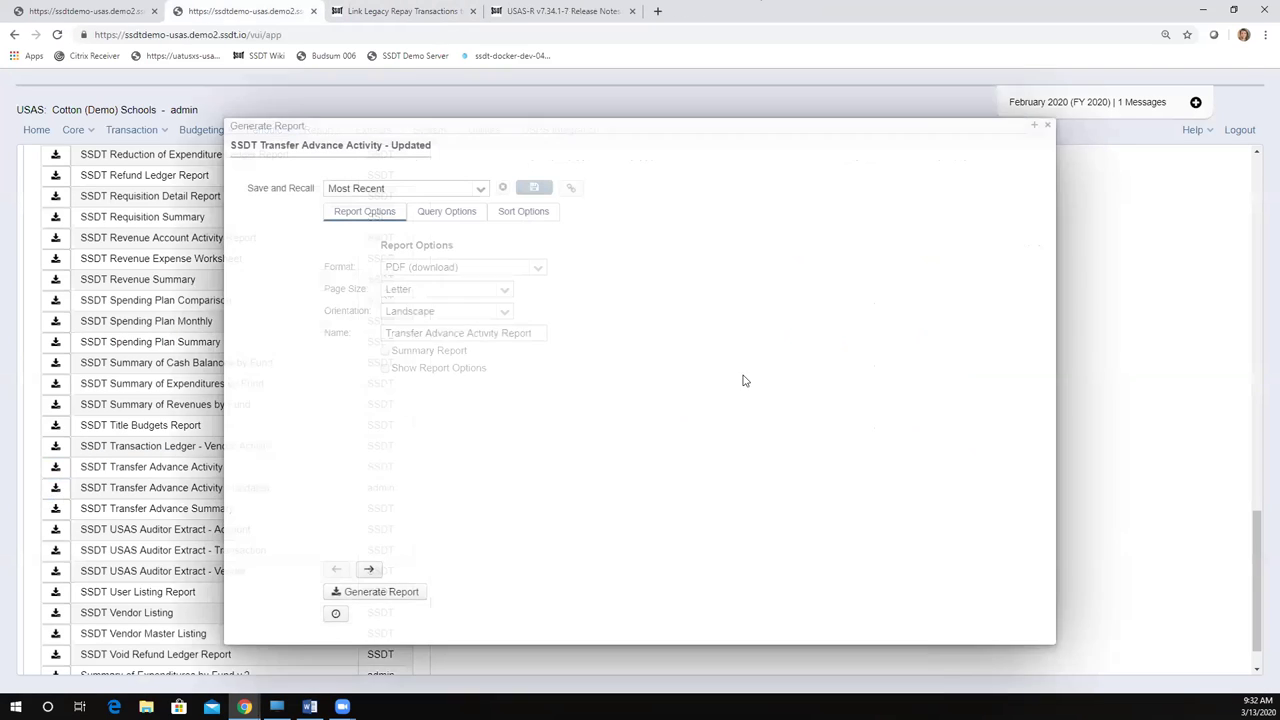
click(449, 213)
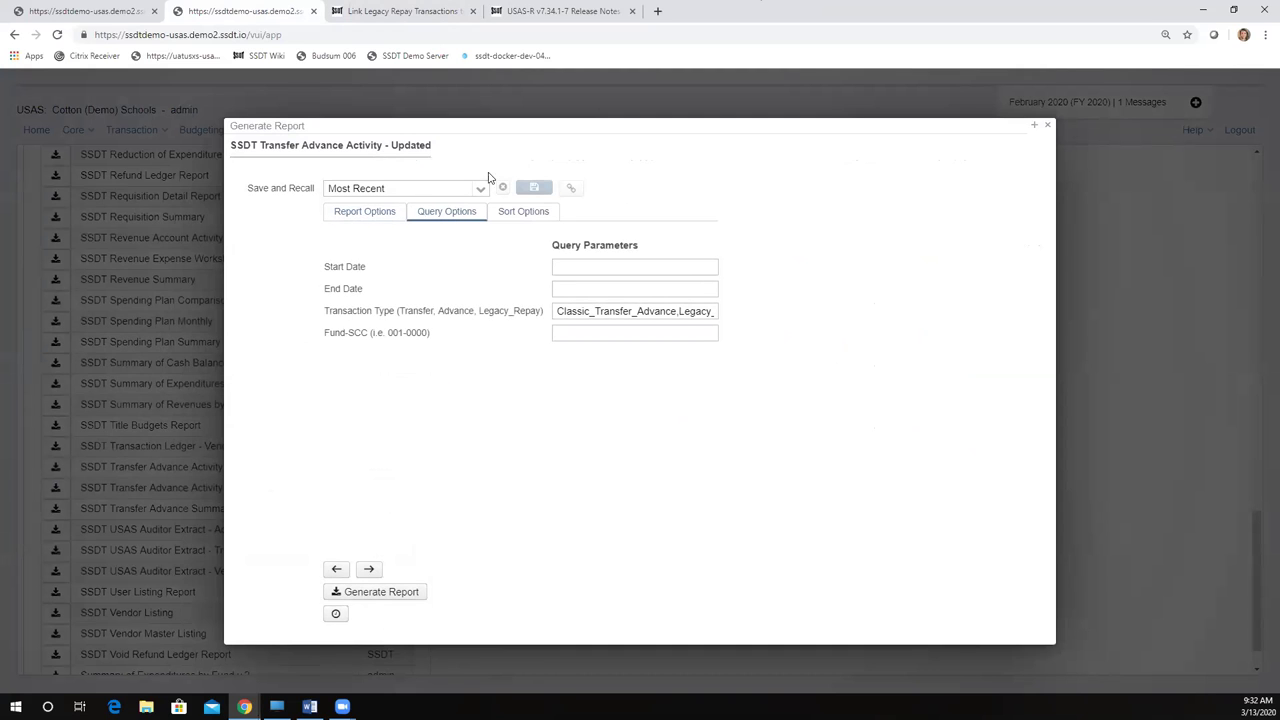
click(390, 592)
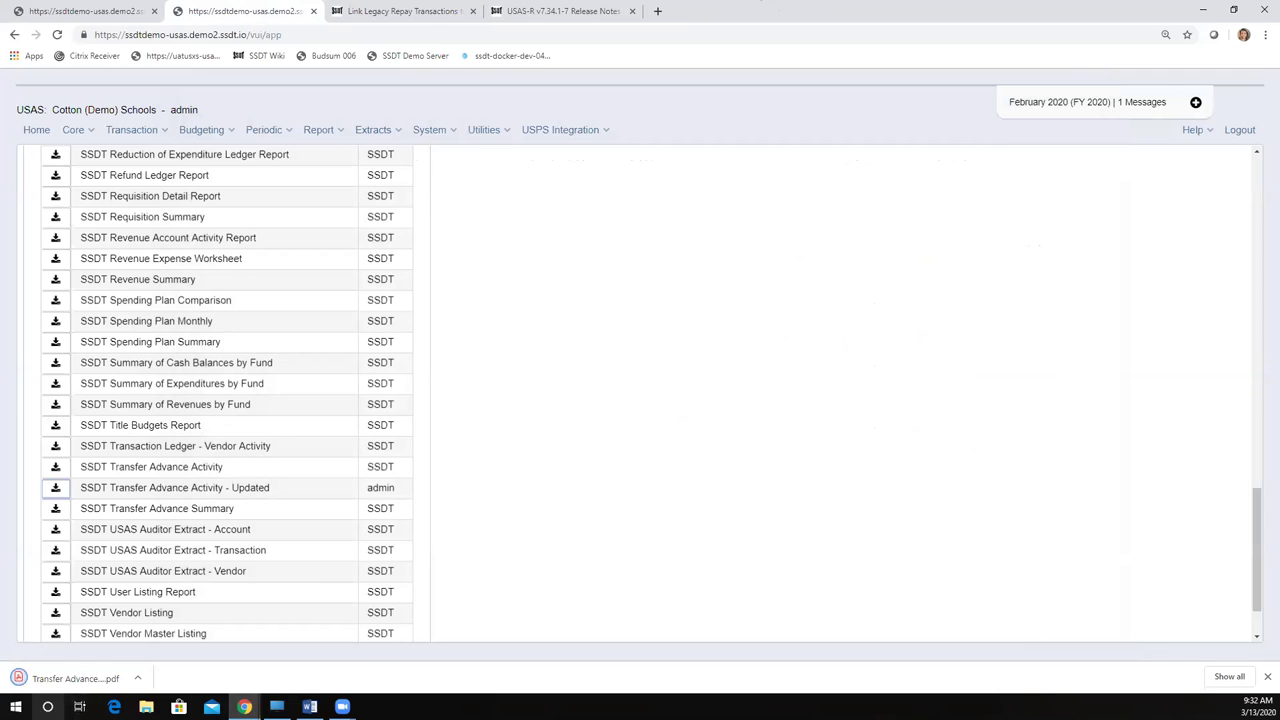
click(137, 677)
click(159, 578)
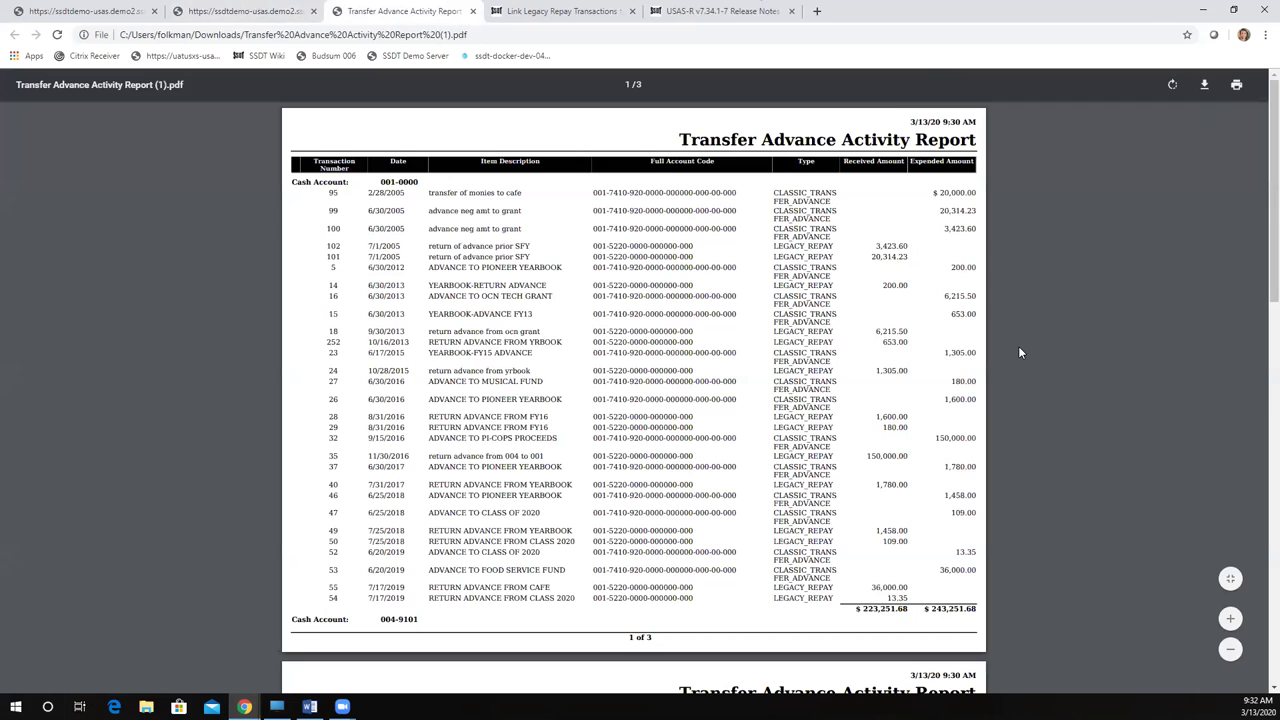
Step: Examine the transaction numbers of the advance and its matching legacy repayment under cash account 590-9905 at a readable size
scroll(1018, 346, down, 10)
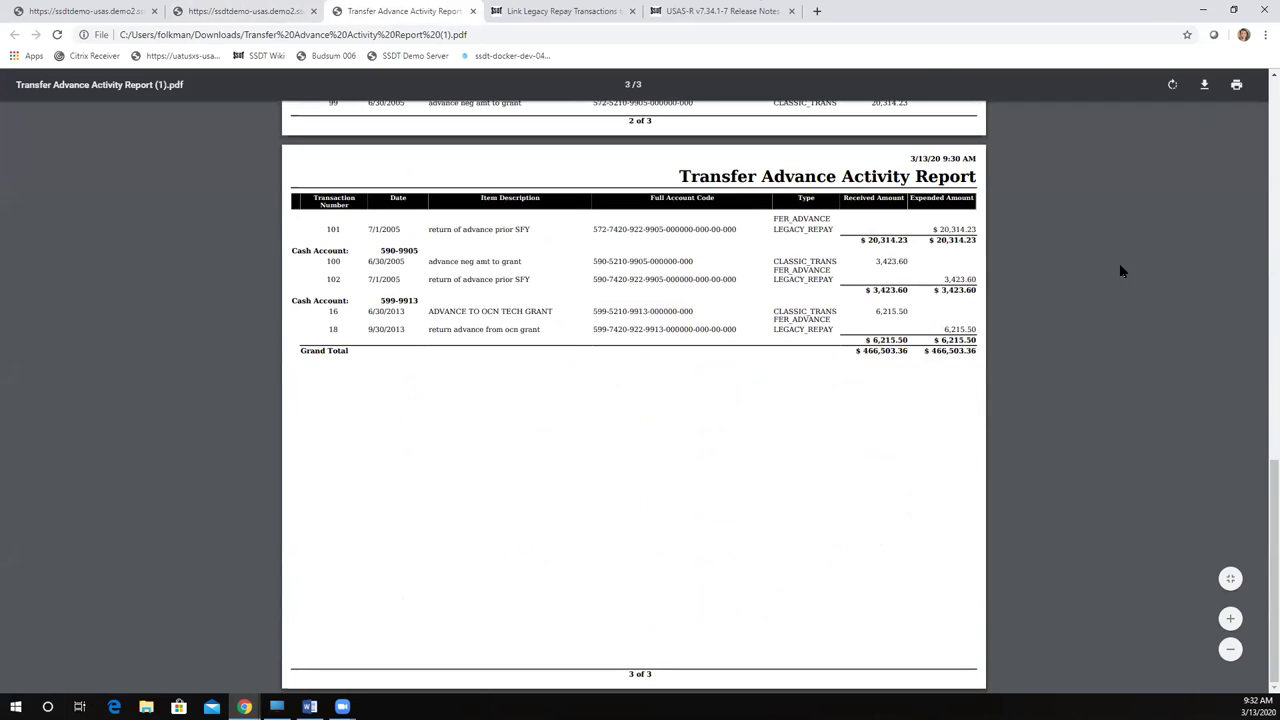
click(1230, 618)
click(1230, 618)
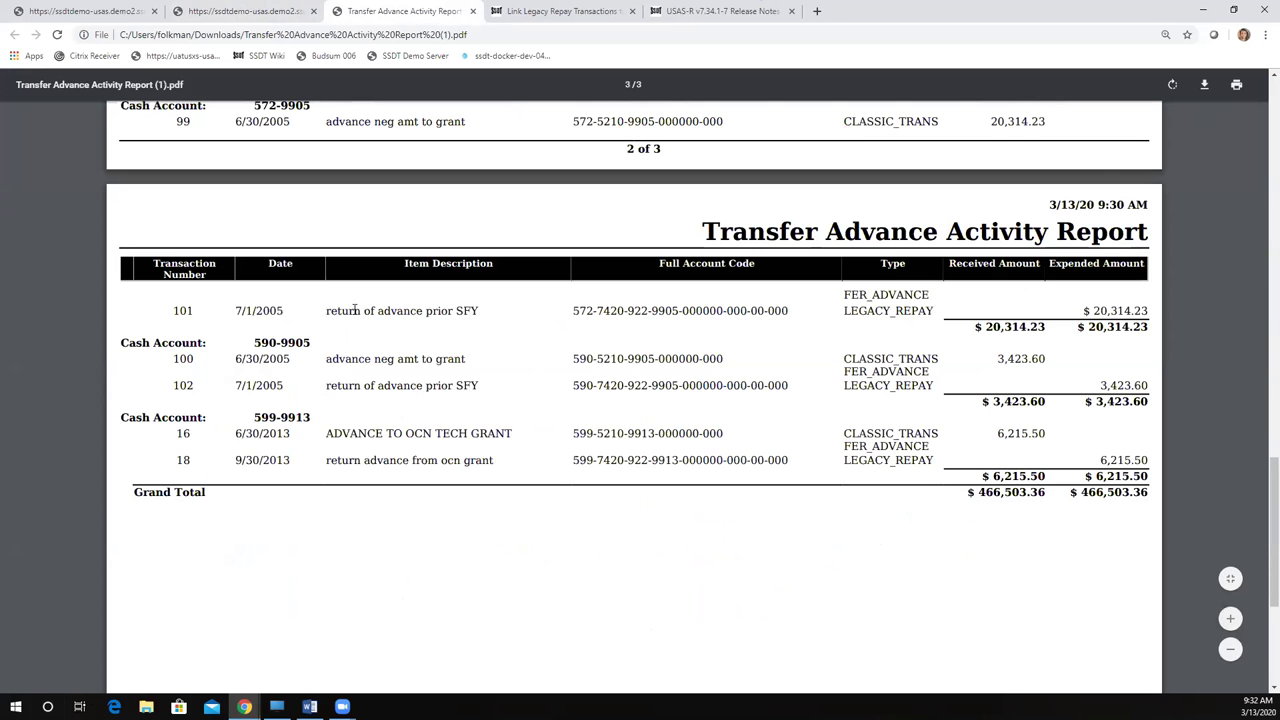
drag(174, 360, 244, 358)
drag(465, 346, 194, 386)
click(195, 386)
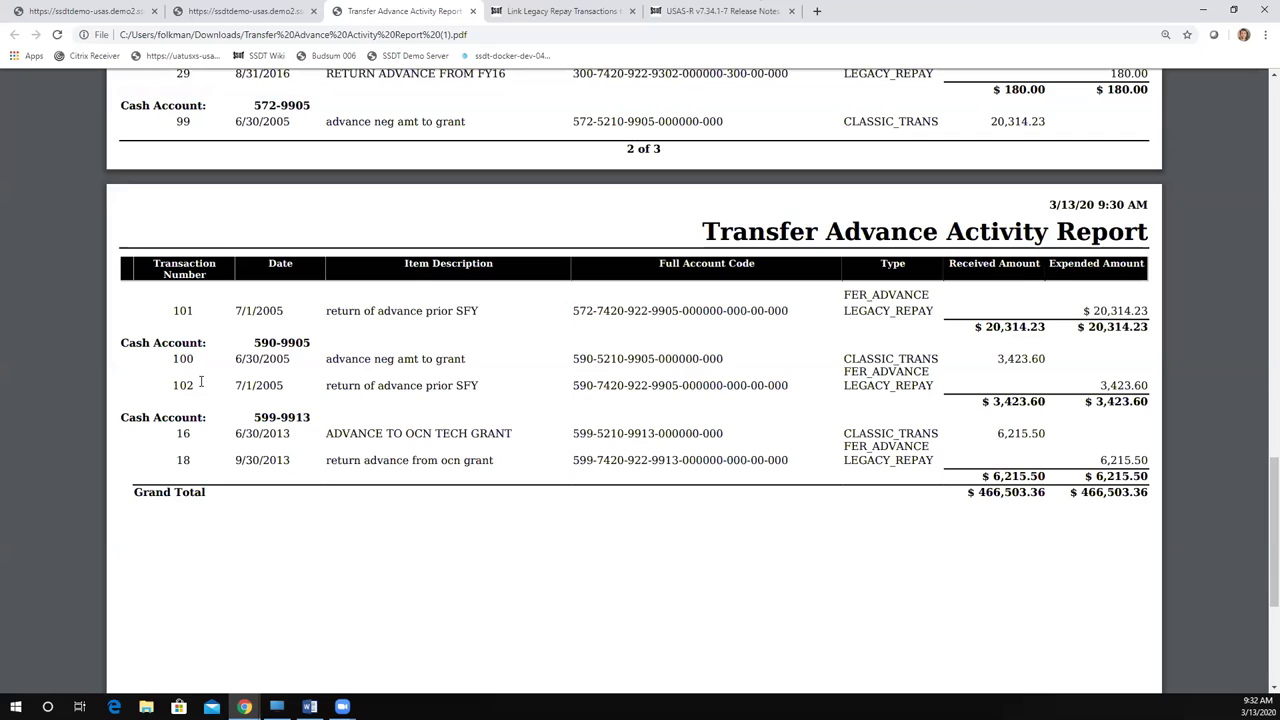
drag(172, 358, 194, 358)
drag(170, 385, 195, 390)
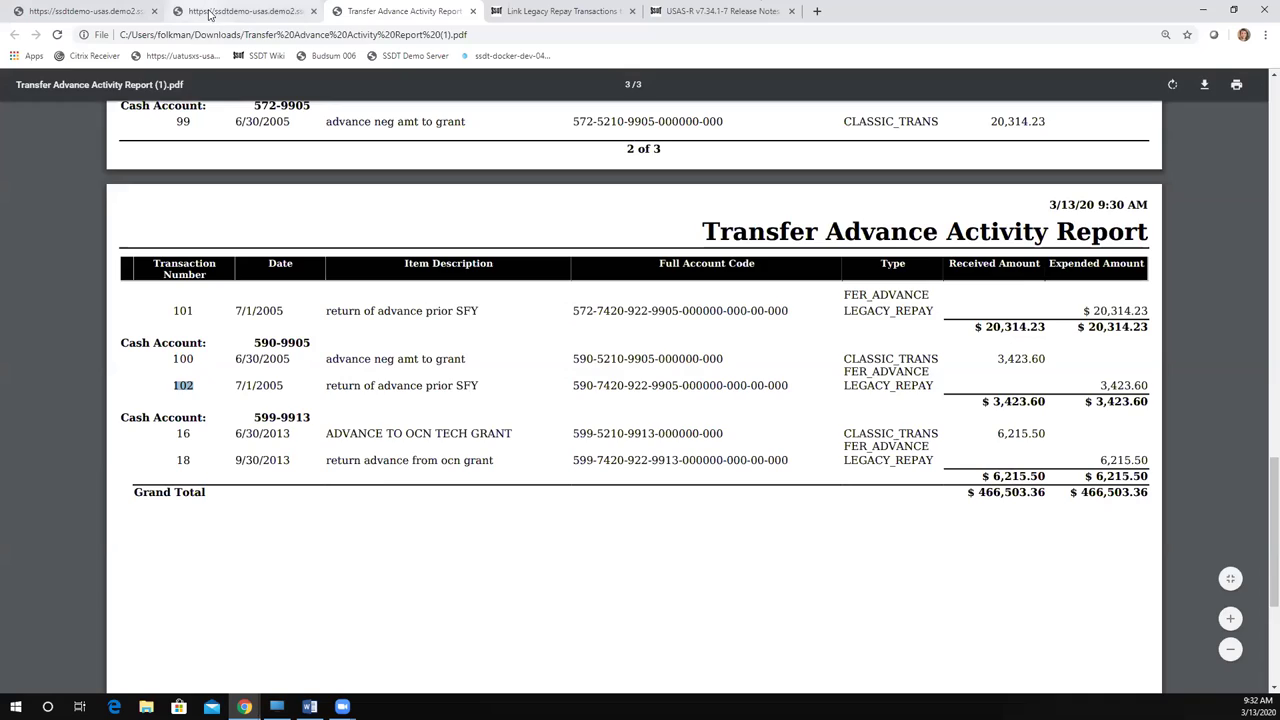
Step: Return to the Transfers/Advances grid, filter the reference number by =100 and open the matching advance for viewing
click(240, 11)
click(115, 11)
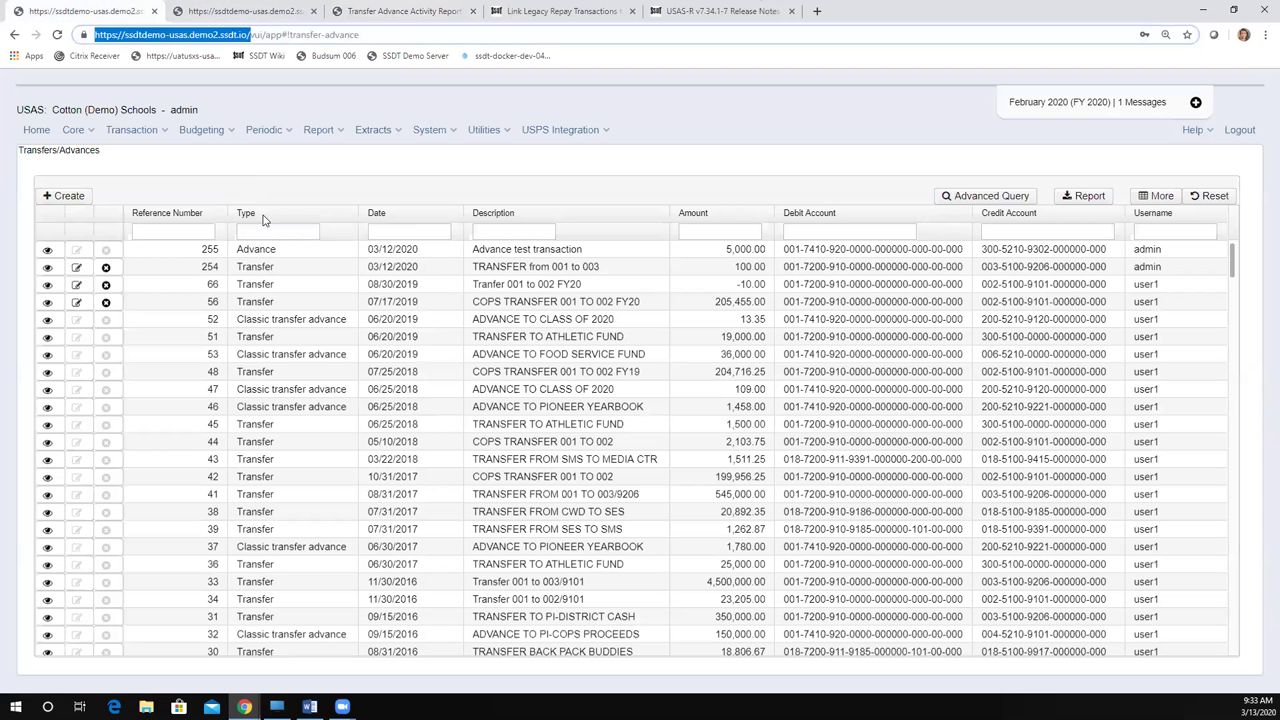
click(205, 232)
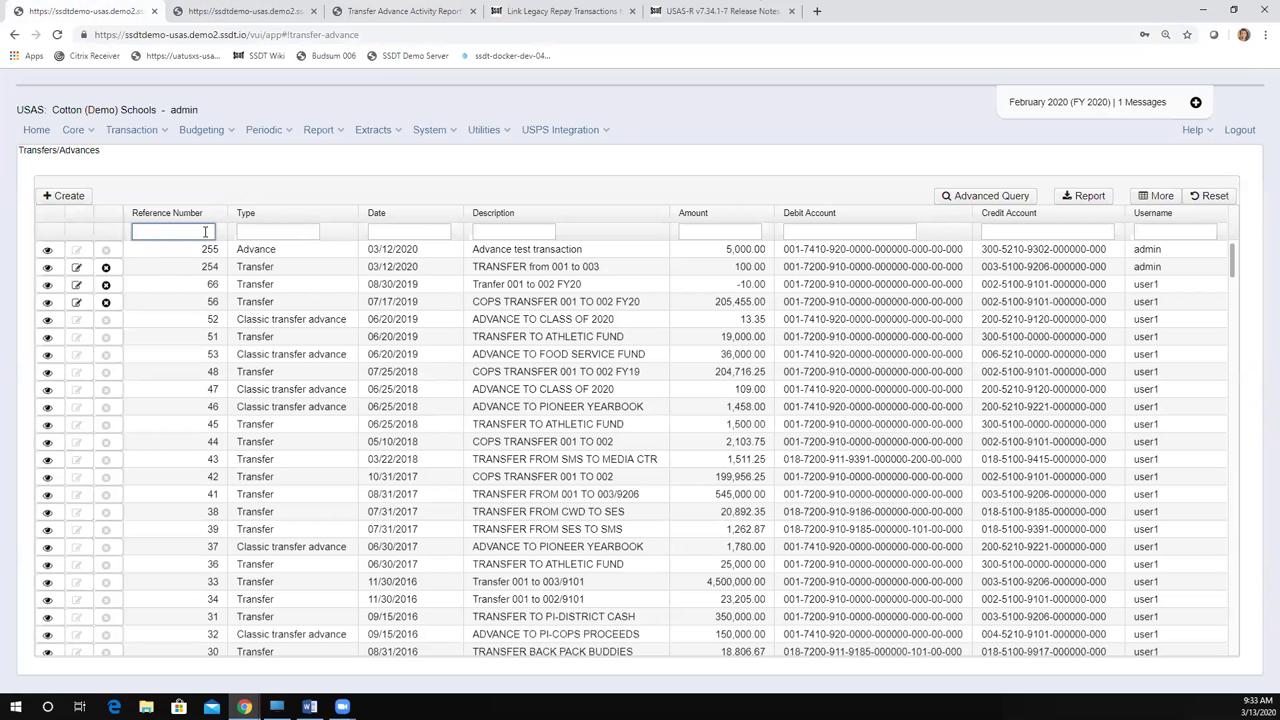
text(=100)
key(Return)
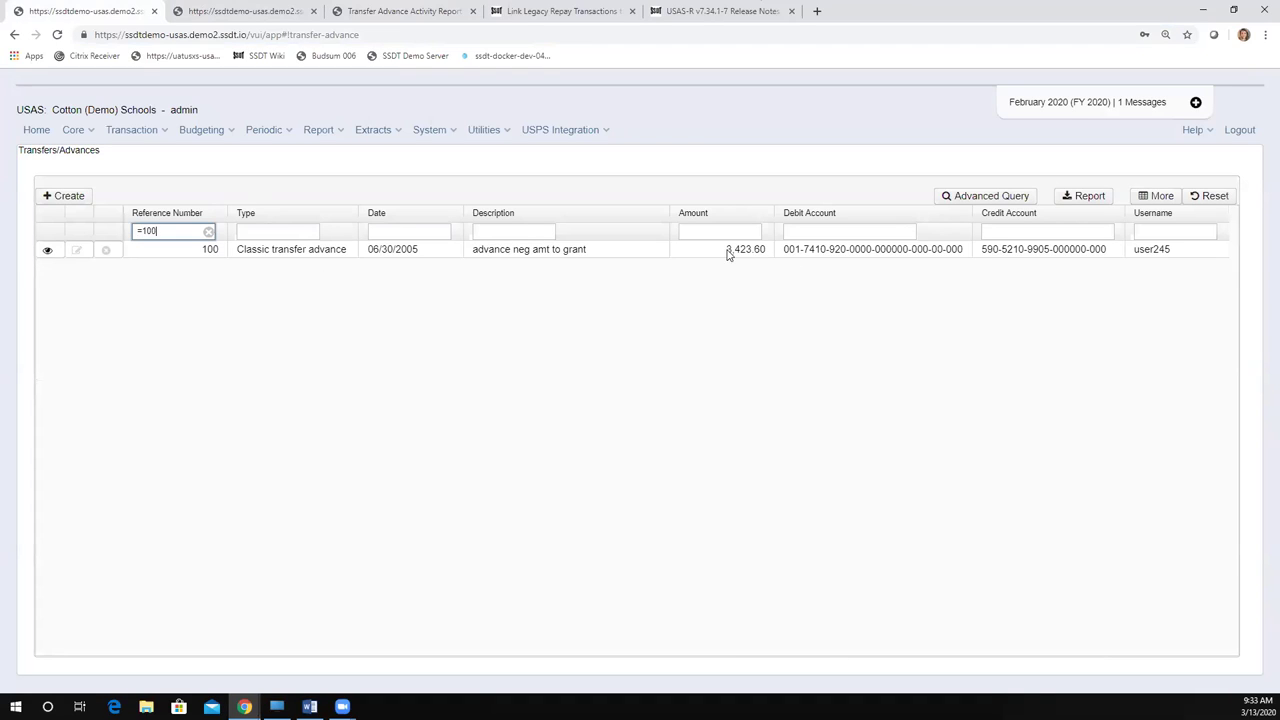
click(47, 252)
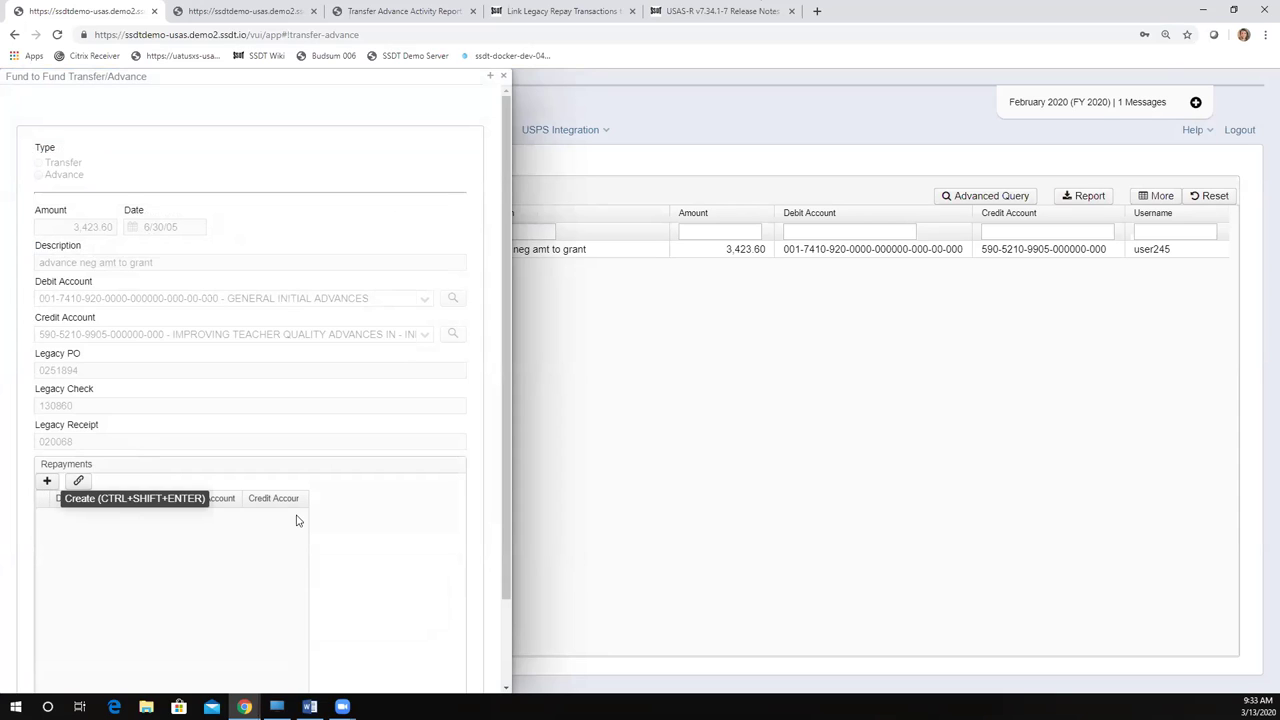
Step: Link the transaction "102 - return of advance prior SFY - 3423.60" to the advance as a repayment and save
click(81, 484)
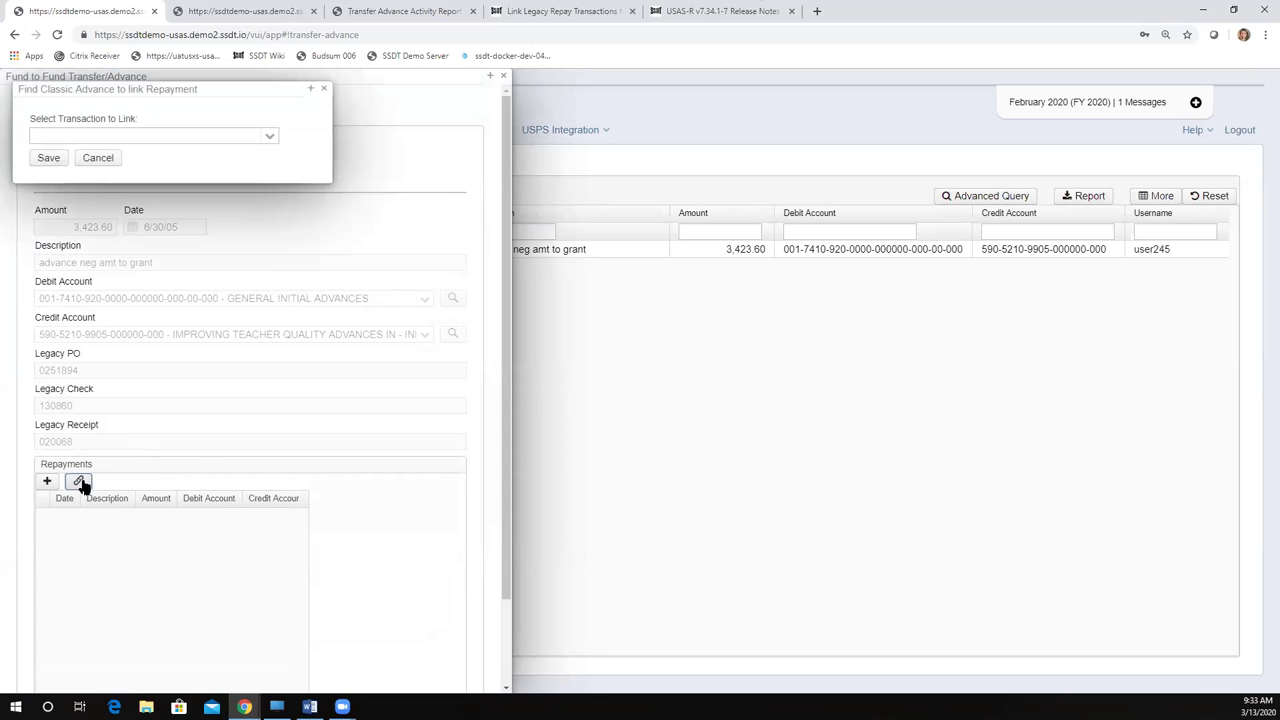
click(272, 136)
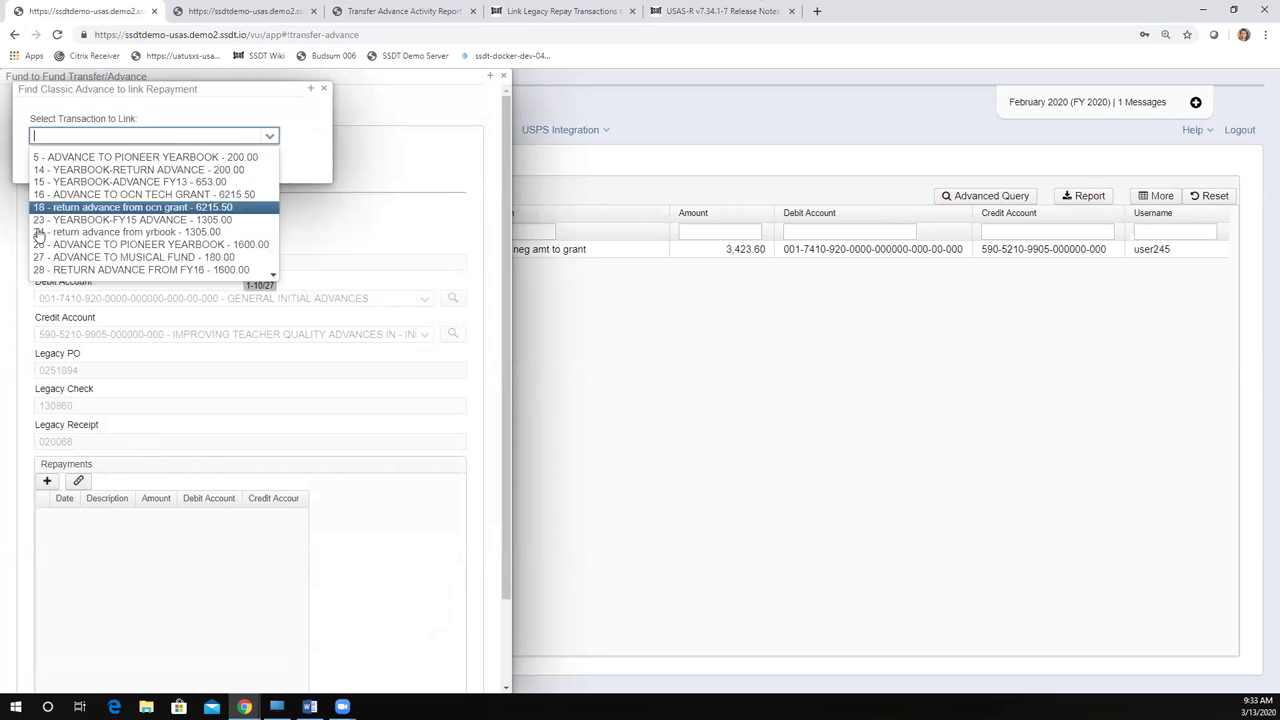
key(Down)
key(Down)
key(Down)
key(Down)
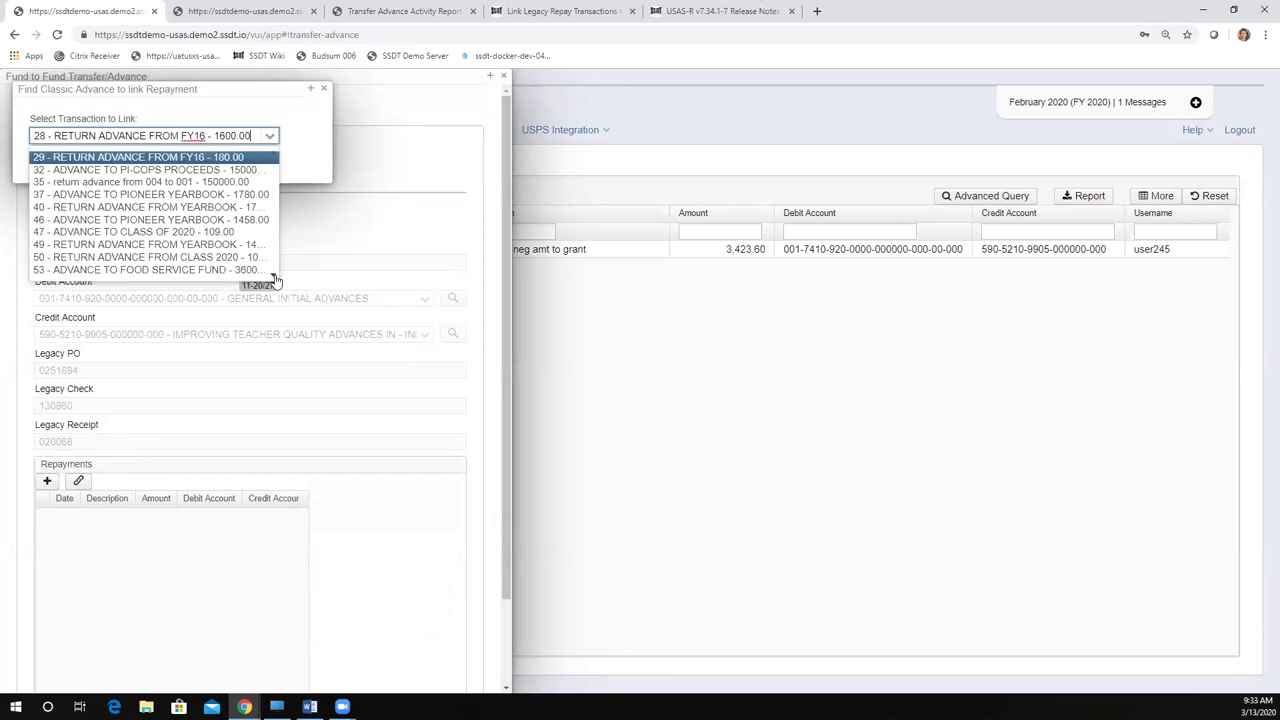
click(275, 281)
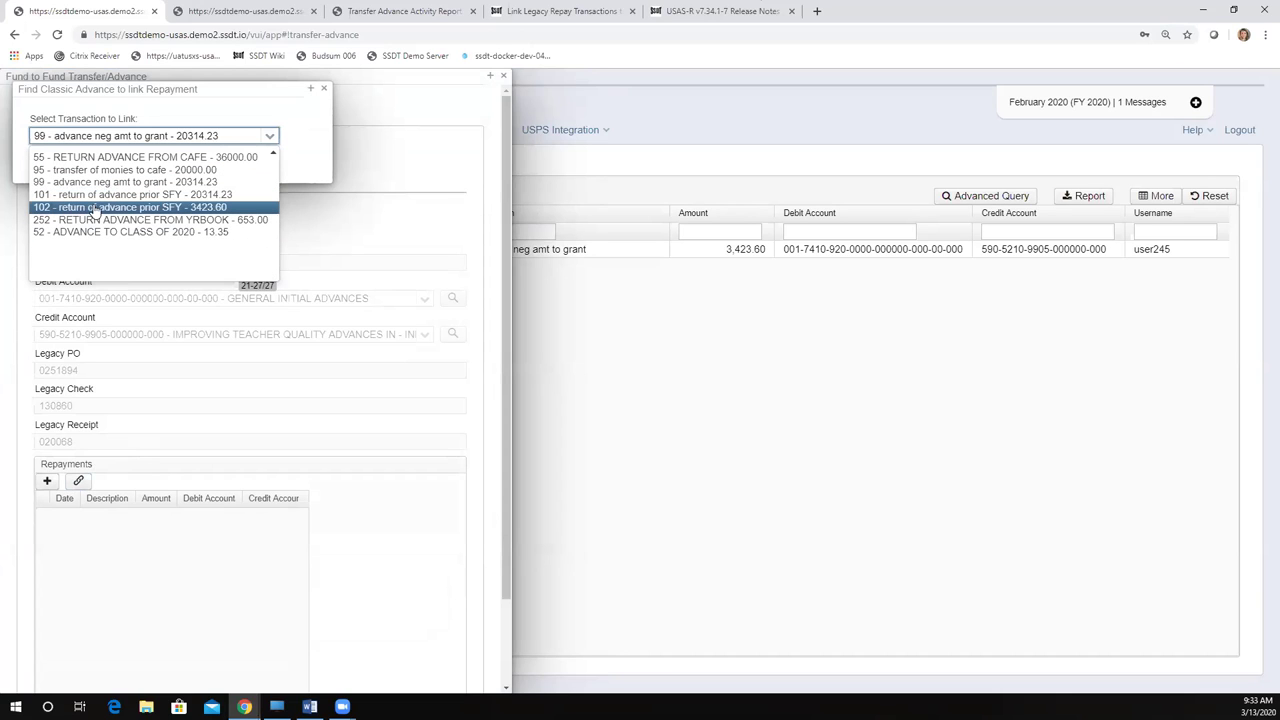
click(204, 209)
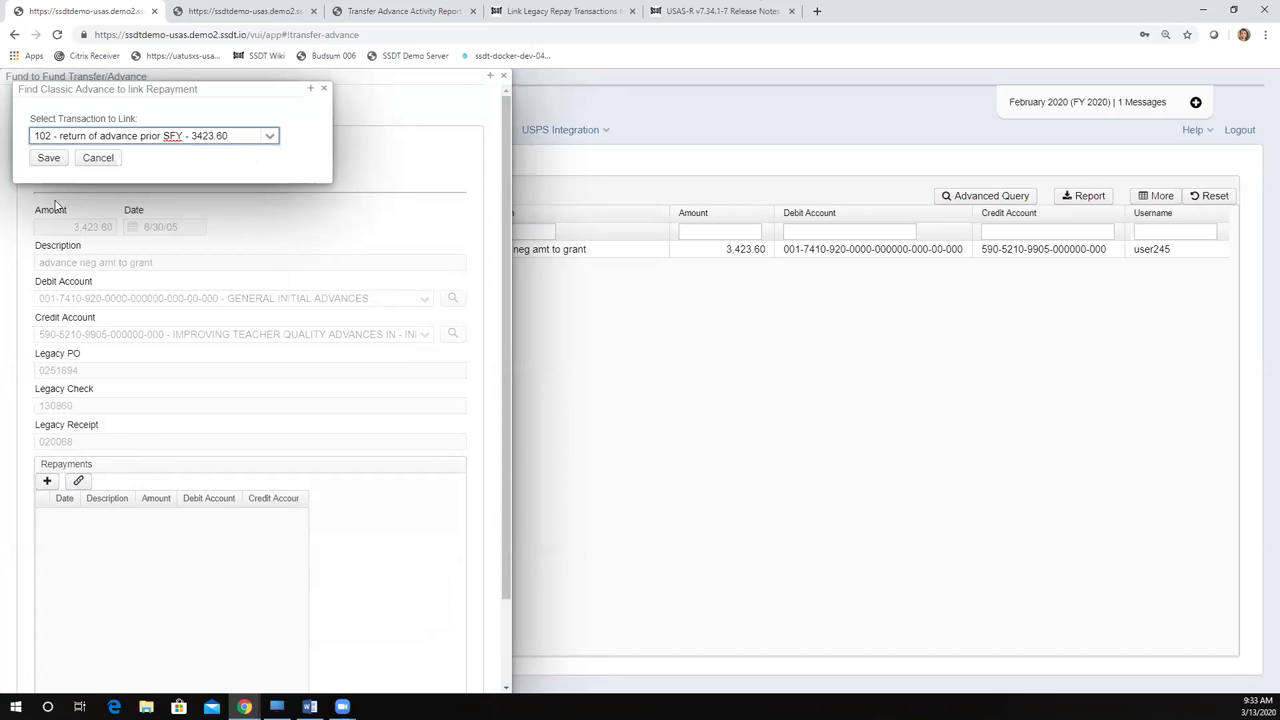
click(44, 161)
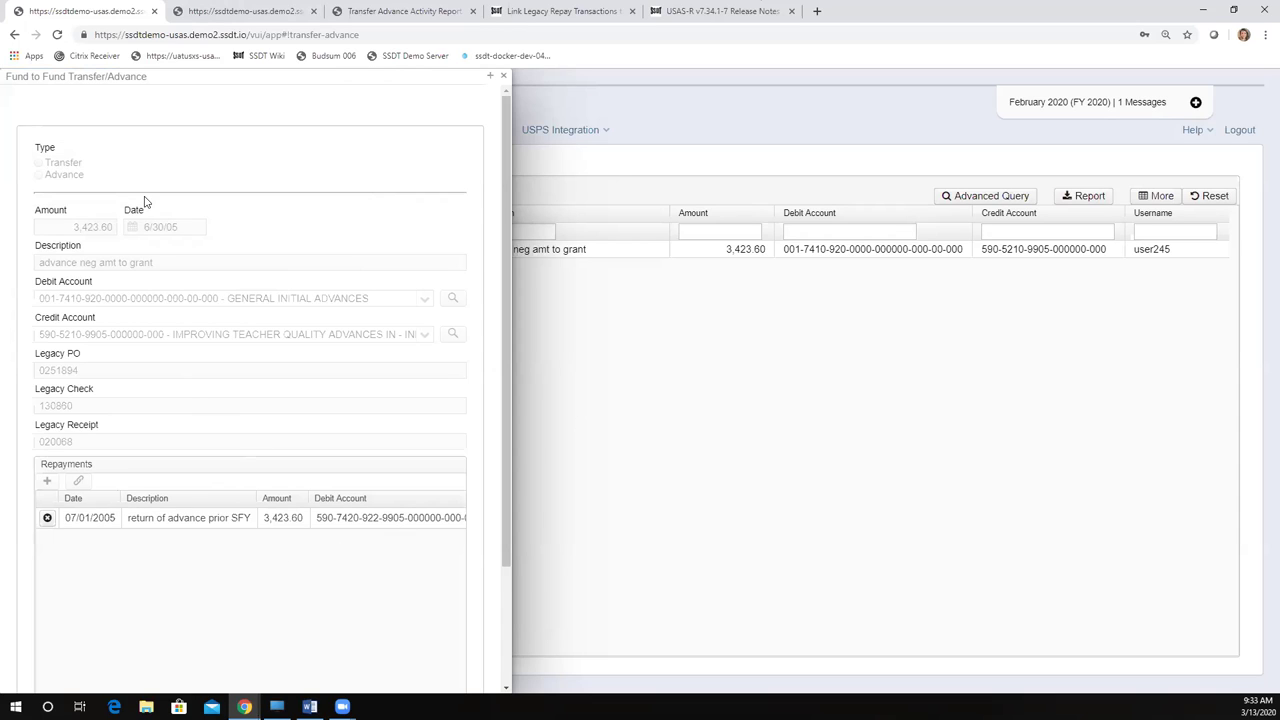
Step: Review the advance record with its linked repayment, and delete that repayment link
scroll(274, 510, down, 2)
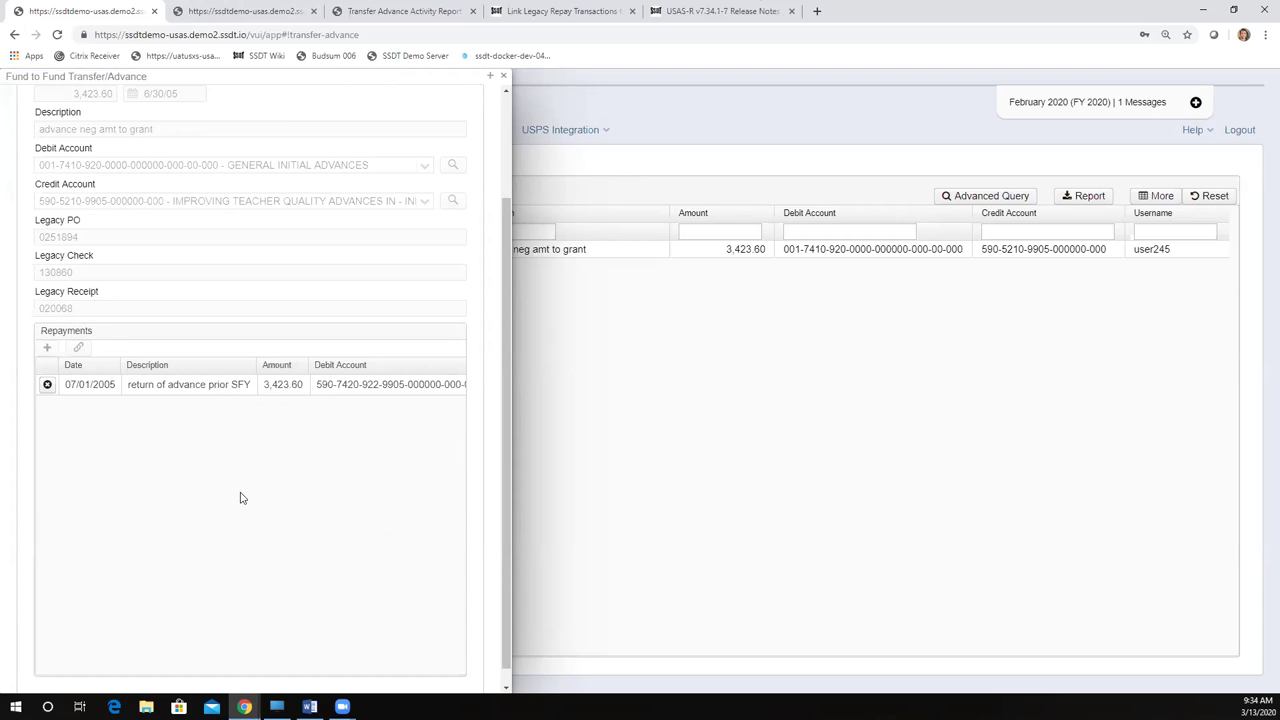
scroll(240, 497, up, 3)
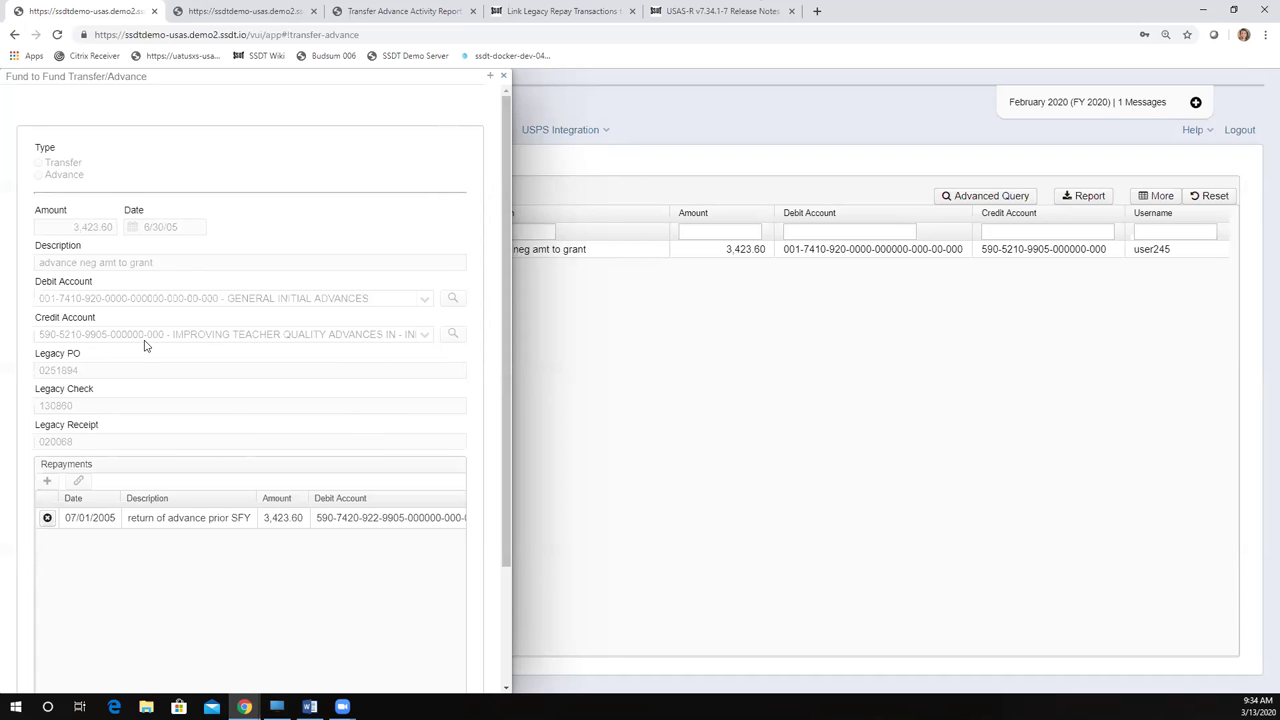
key(Delete)
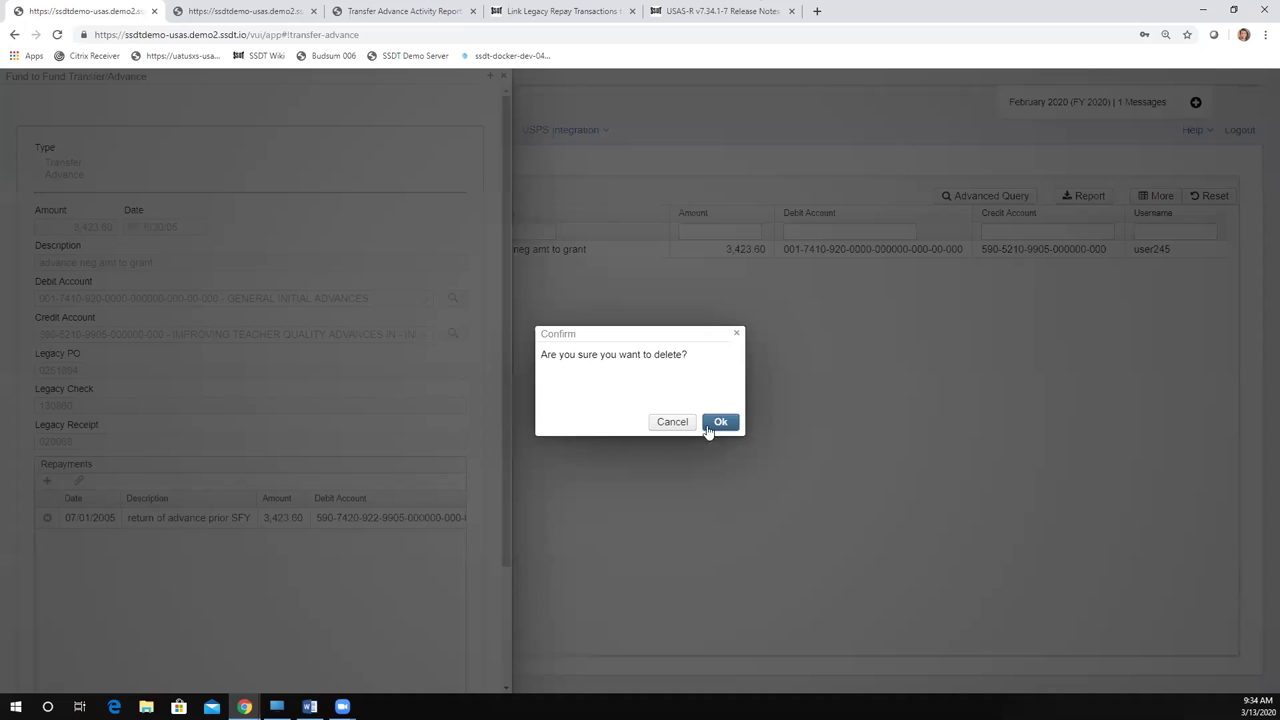
key(Return)
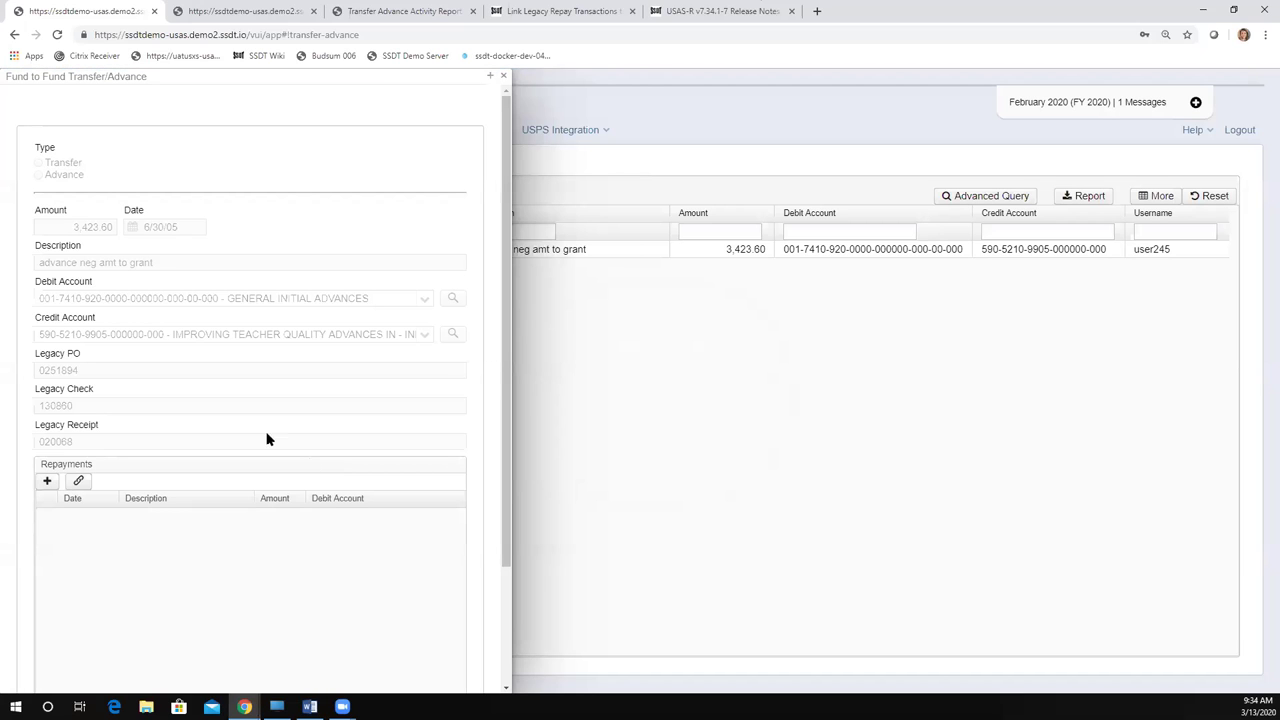
Step: Link transaction 102, return of advance prior SFY, to the advance again and save the link
click(79, 482)
click(270, 136)
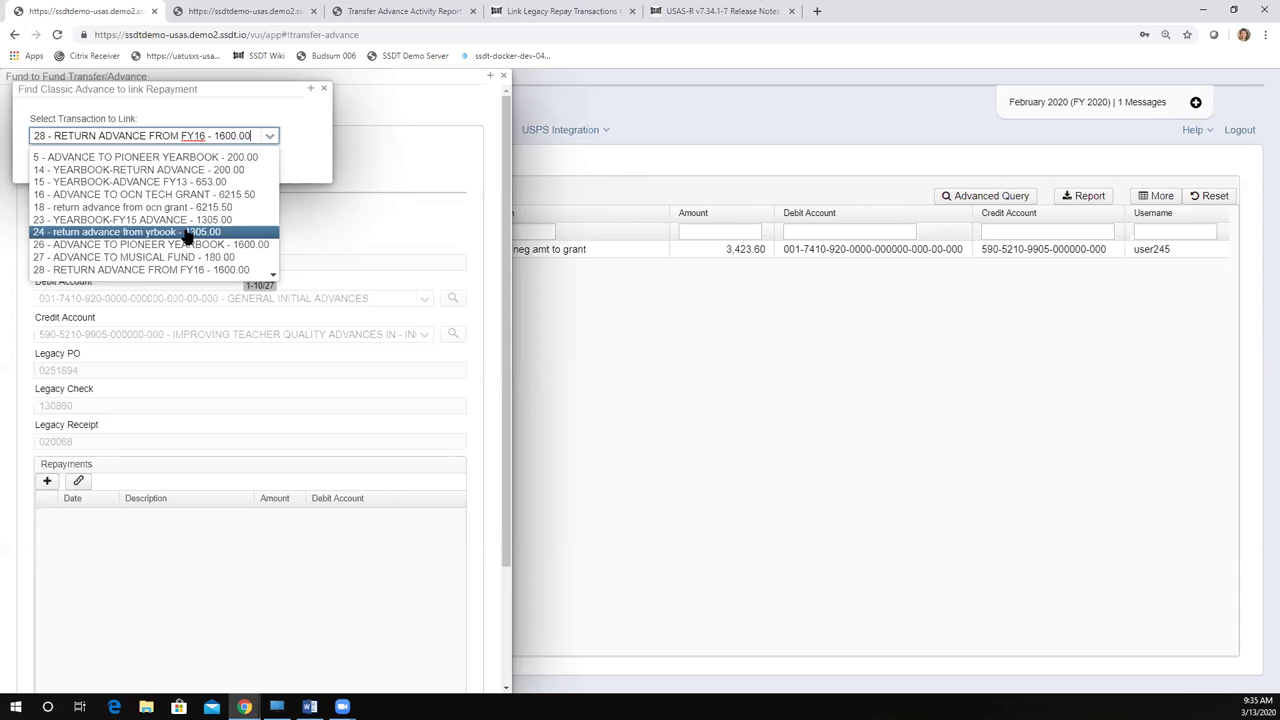
key(Down)
key(Down)
key(Down)
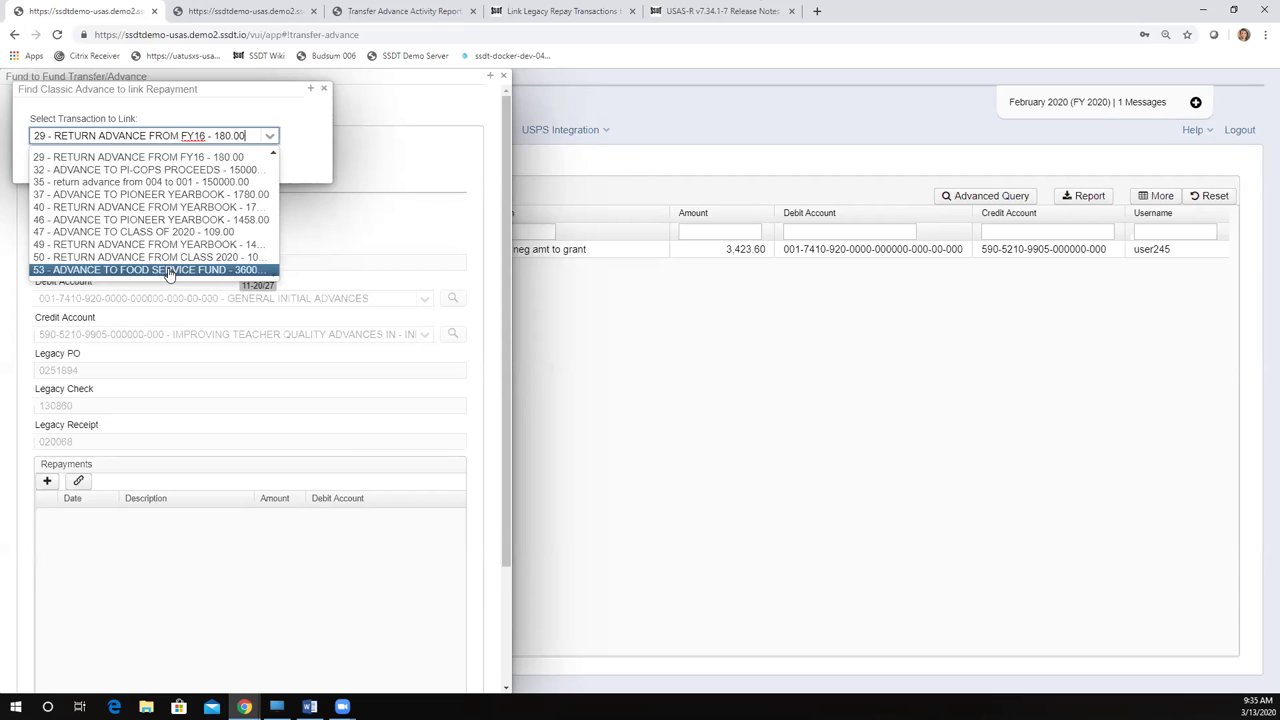
key(Down)
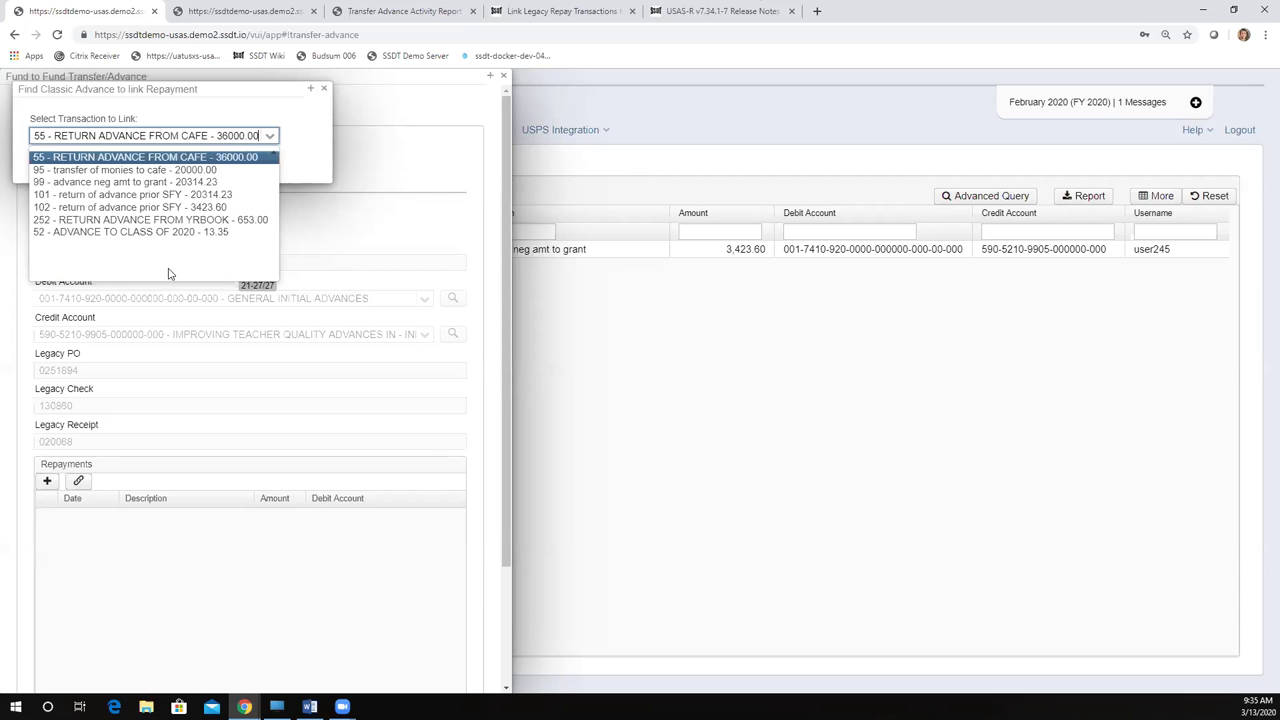
click(143, 207)
click(44, 161)
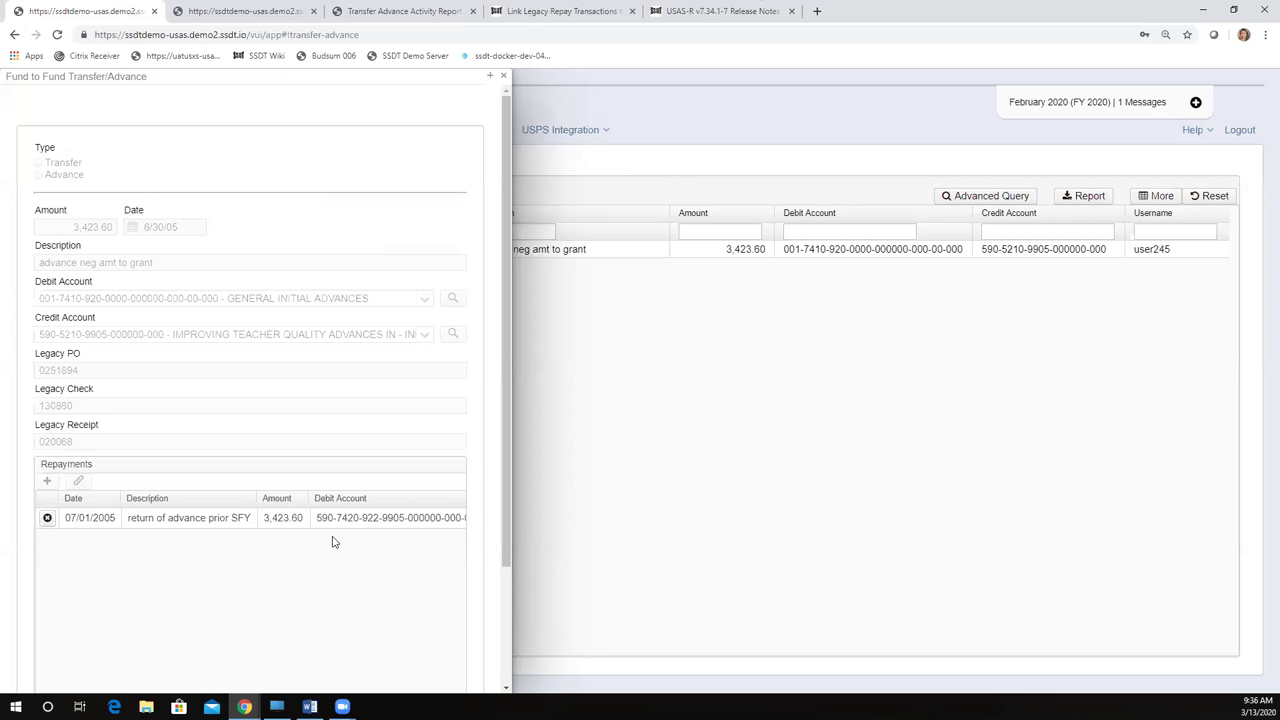
Step: Delete the relinked return of advance prior SFY repayment from the advance
click(47, 517)
click(719, 421)
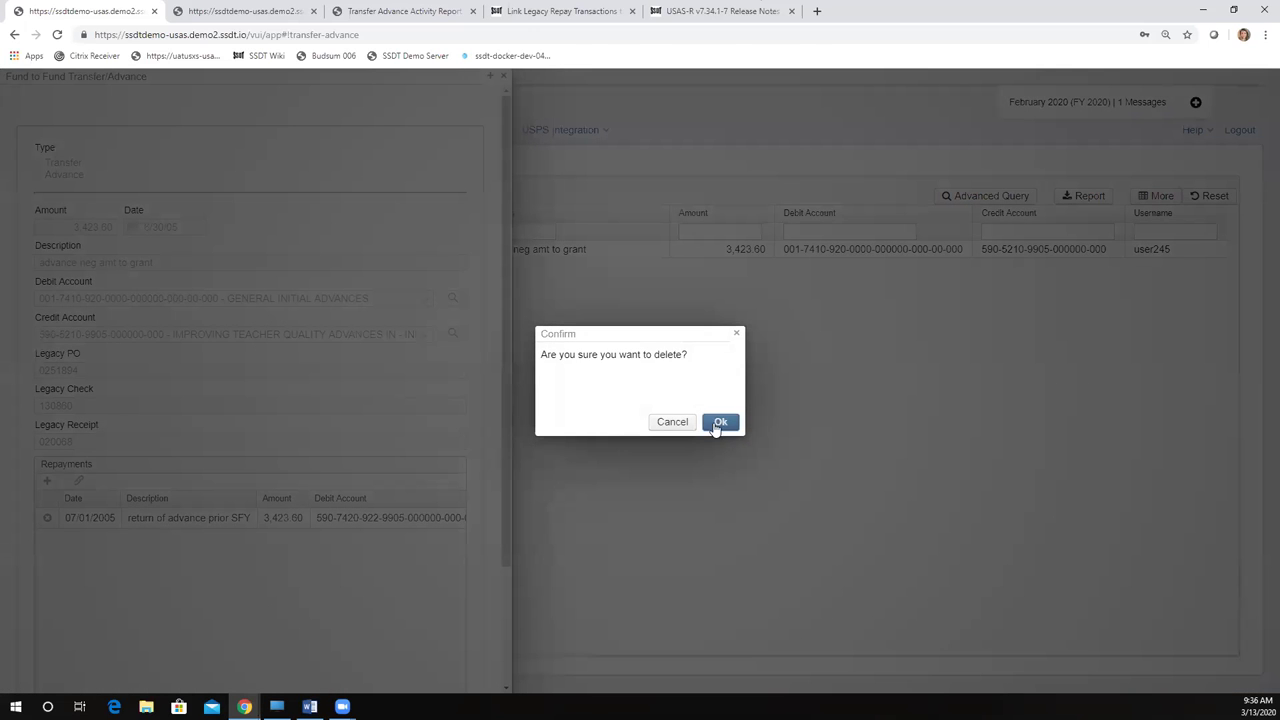
Step: Open the search for a classic advance repayment to link, try looking up transactions 99 and 102 by number, and clear the entry
click(78, 481)
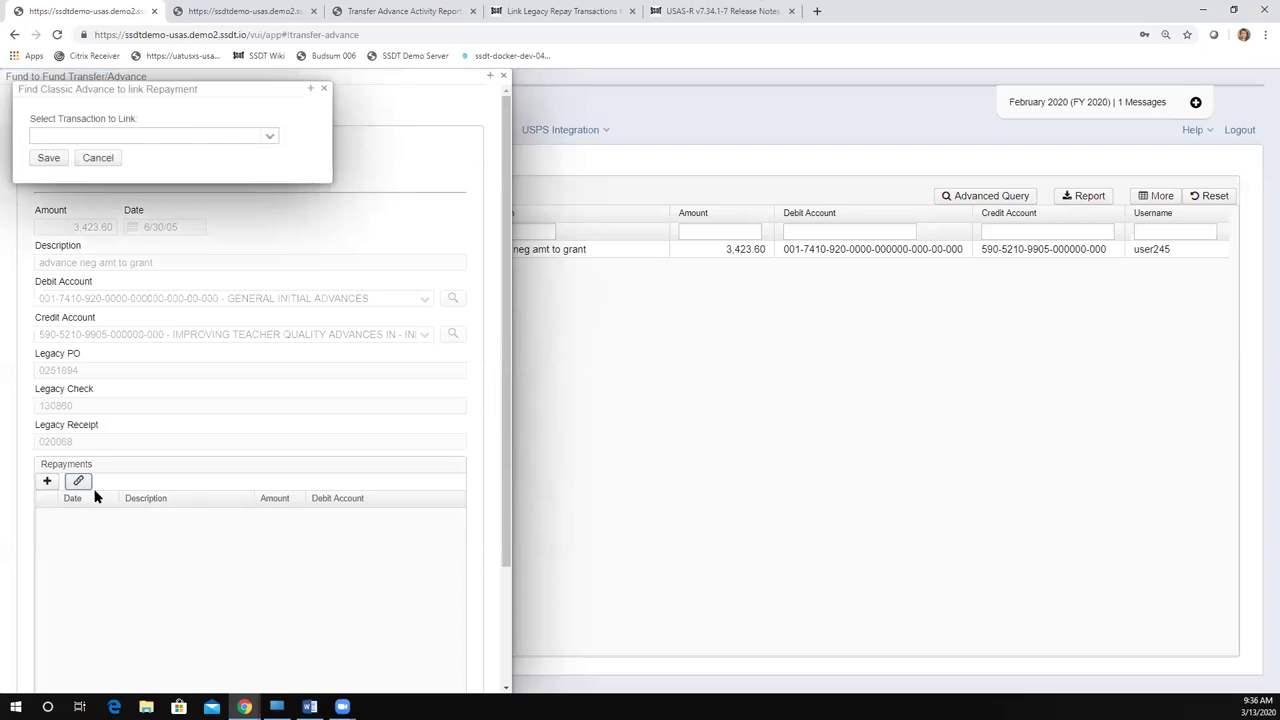
click(270, 136)
text(99)
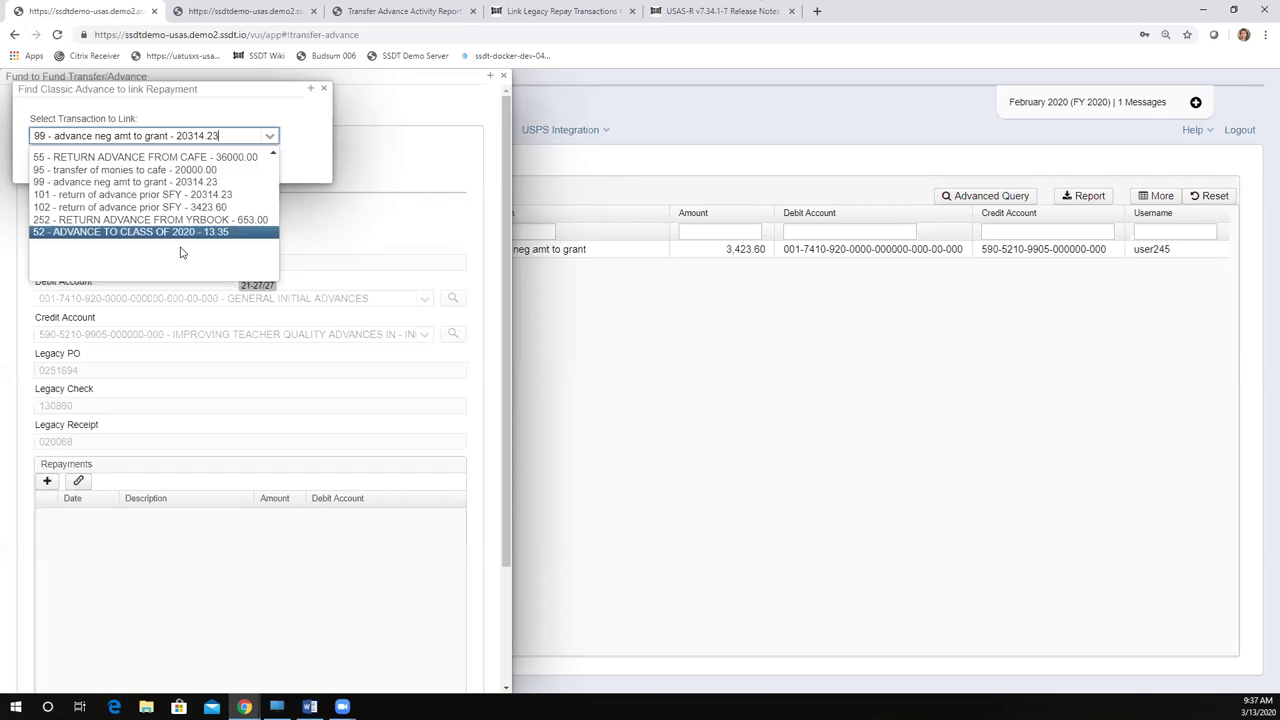
click(240, 130)
drag(240, 135, 31, 131)
text(102)
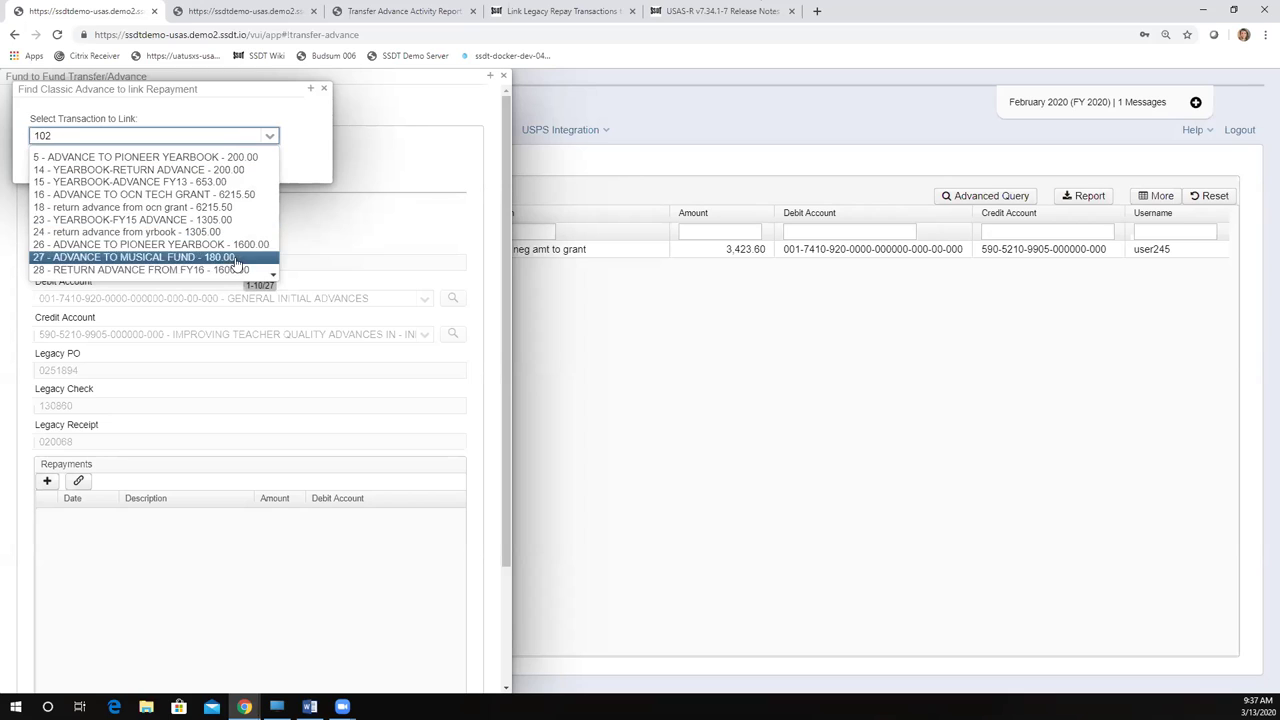
key(BackSpace)
key(BackSpace)
key(BackSpace)
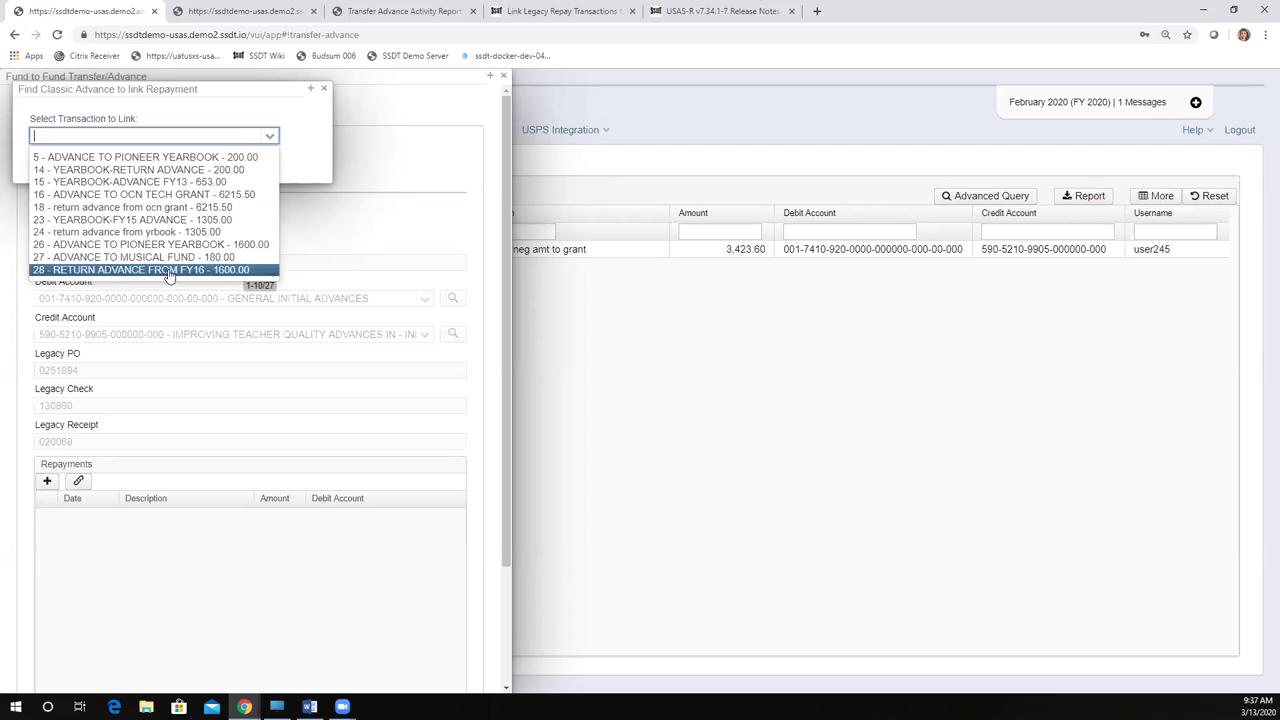
Step: Examine the transactions available for linking, including advances and returns, and close the link dialog and advance record without saving
scroll(168, 276, down, 5)
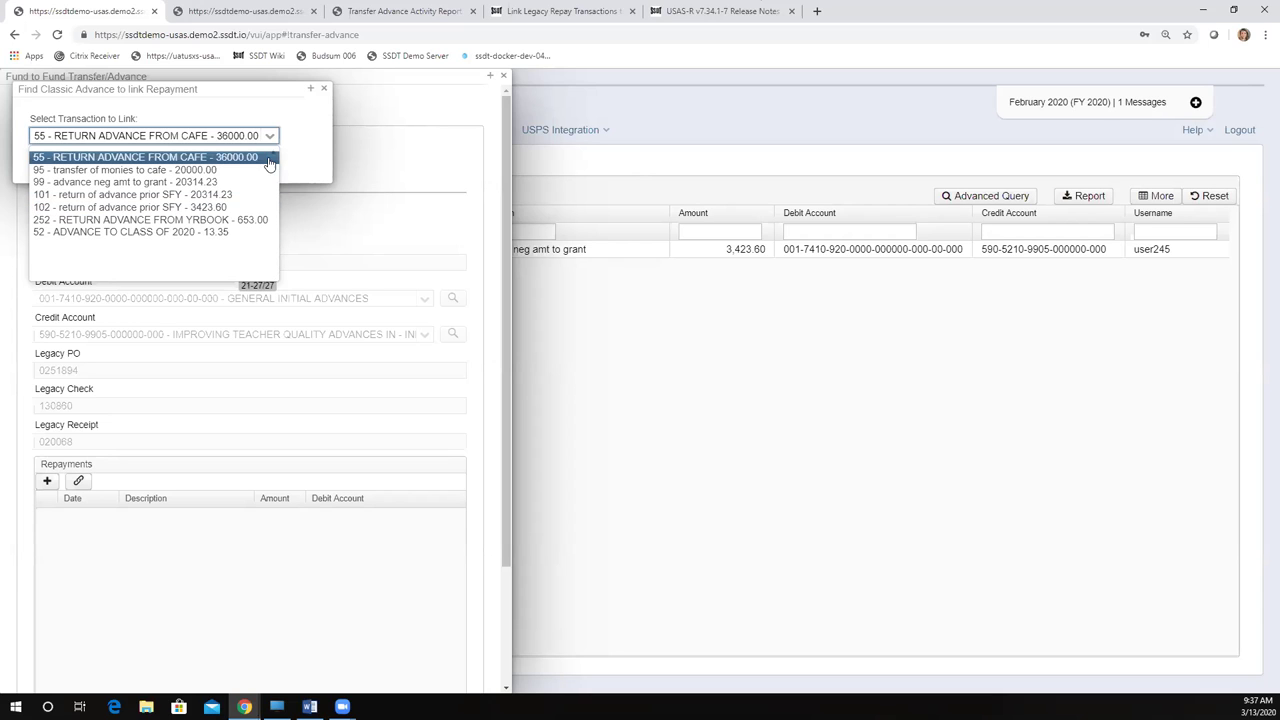
scroll(274, 158, up, 2)
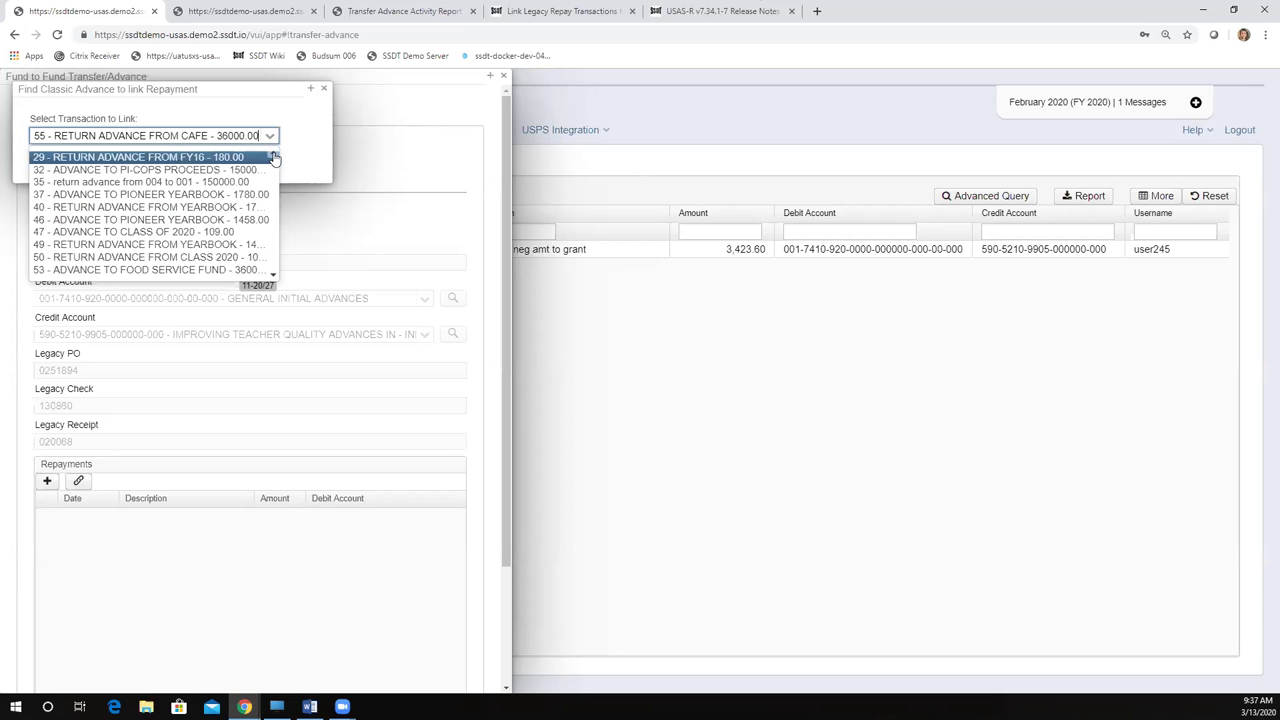
click(273, 278)
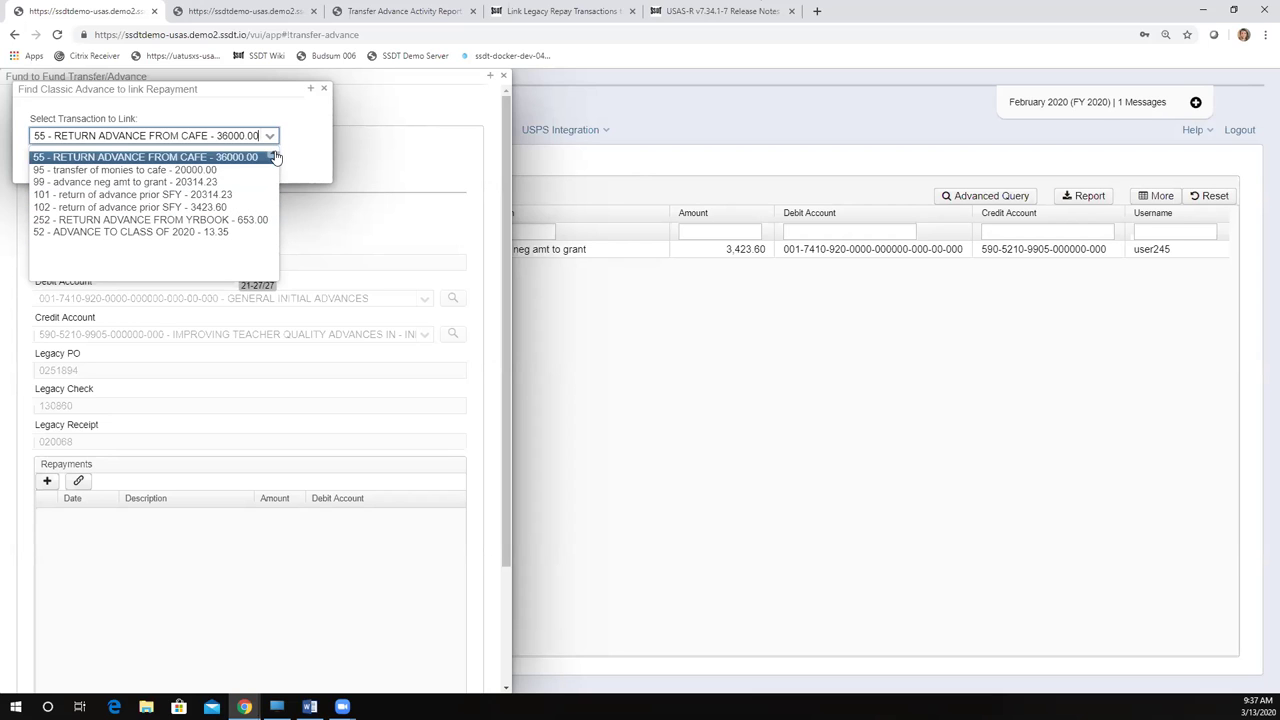
scroll(270, 155, up, 2)
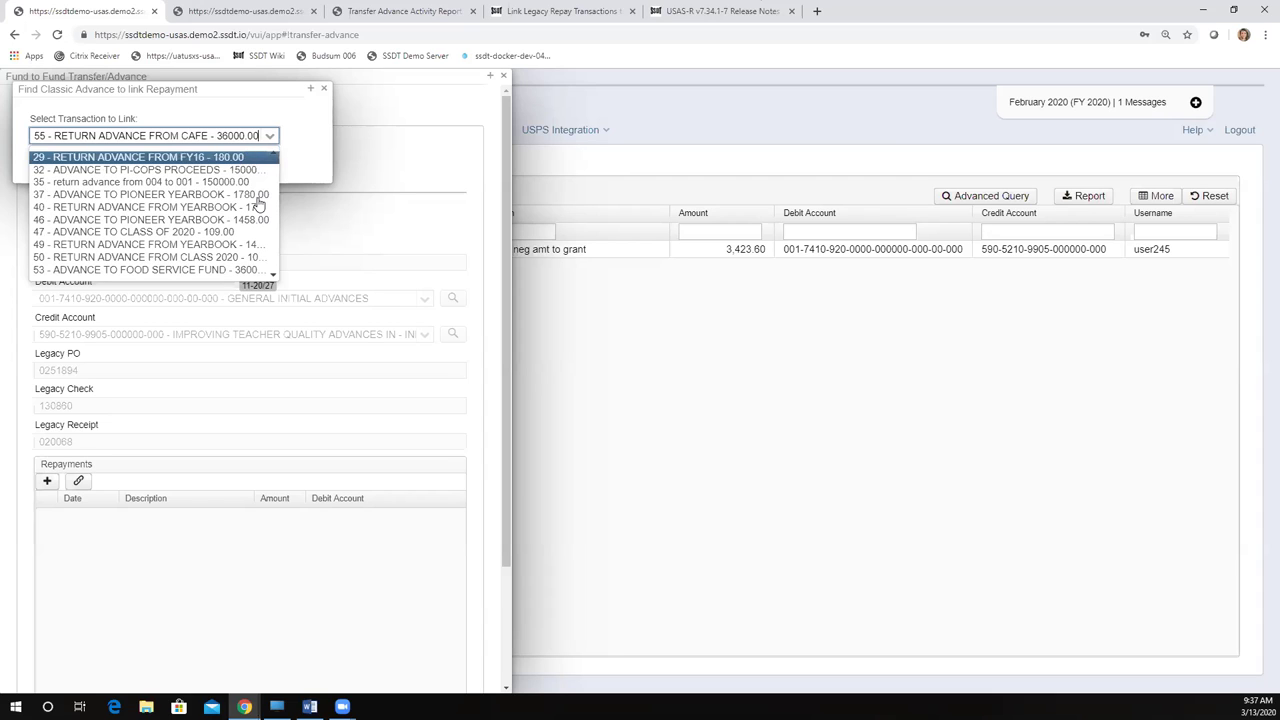
click(273, 278)
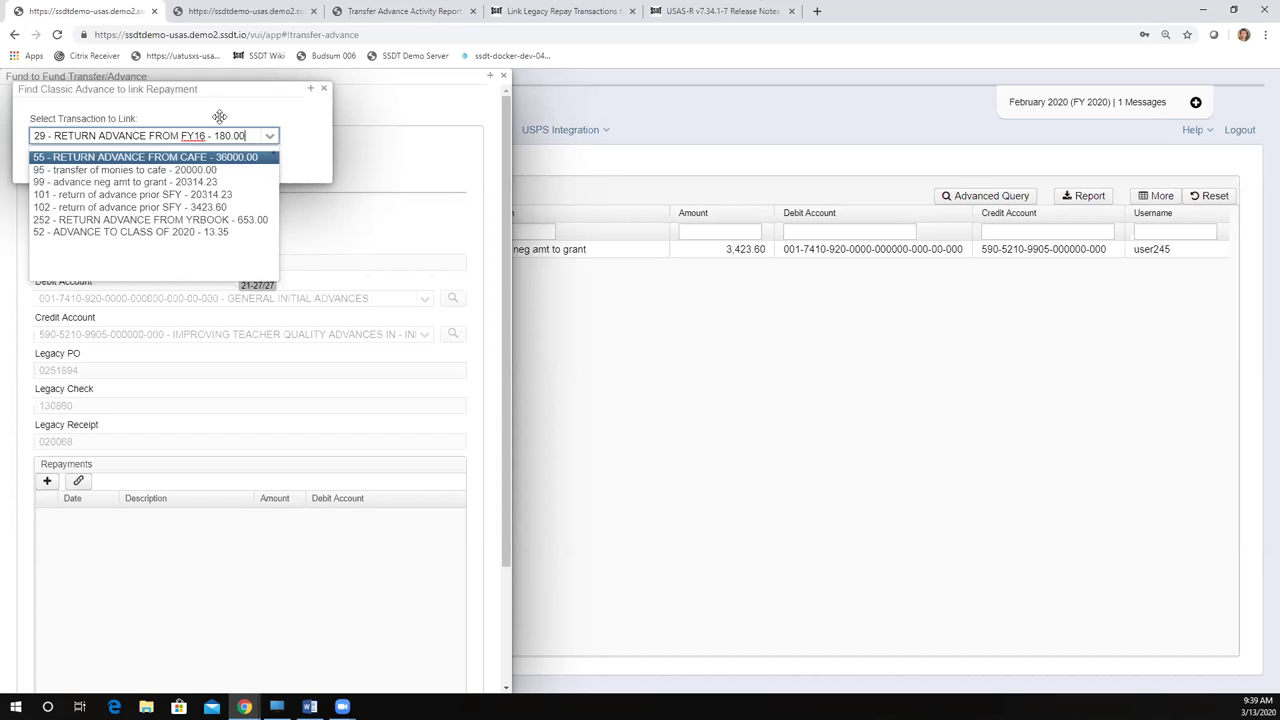
click(324, 89)
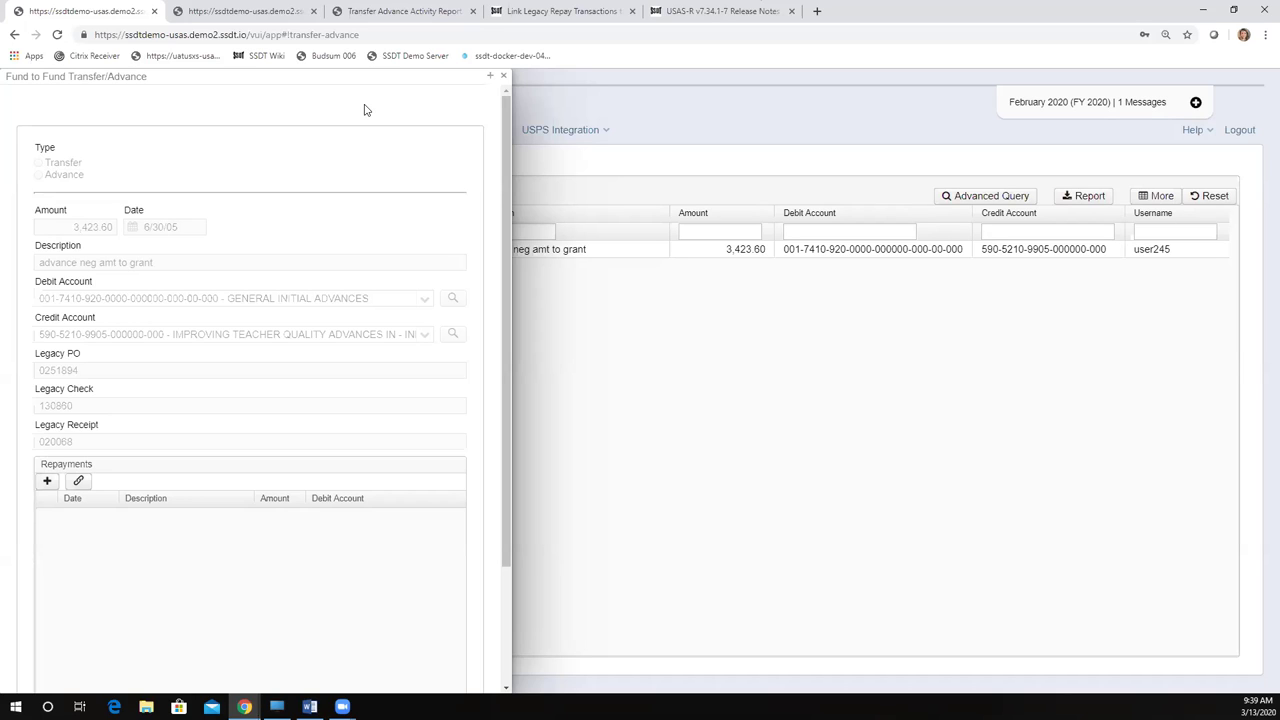
click(504, 77)
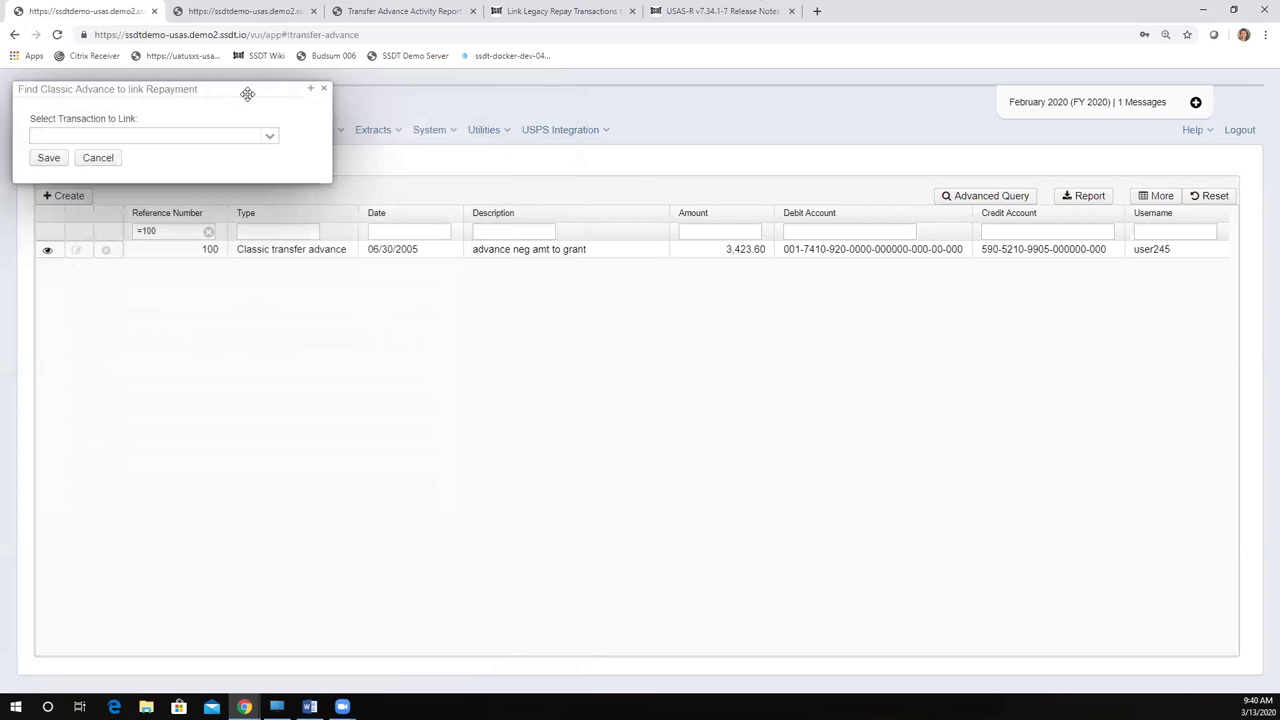
click(323, 88)
Step: Open the TEST vendor's 02/18/2020 purchase order for amending and review its header and line item
click(145, 137)
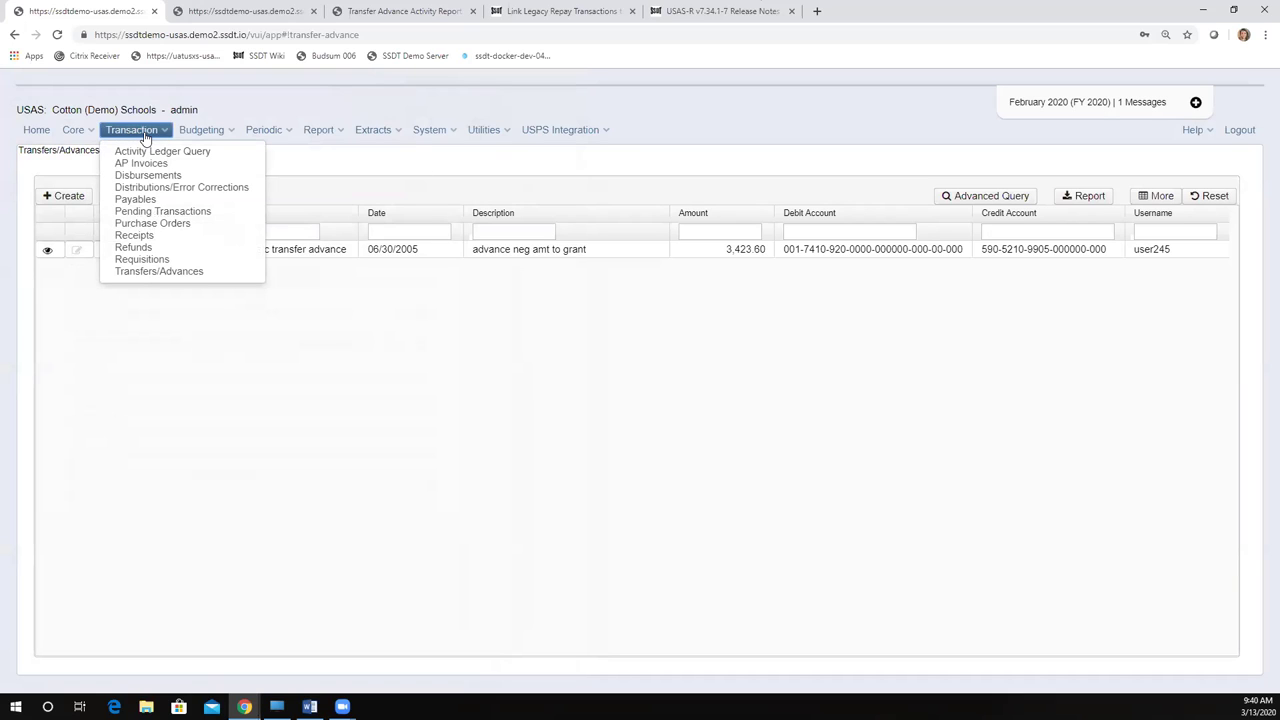
click(146, 222)
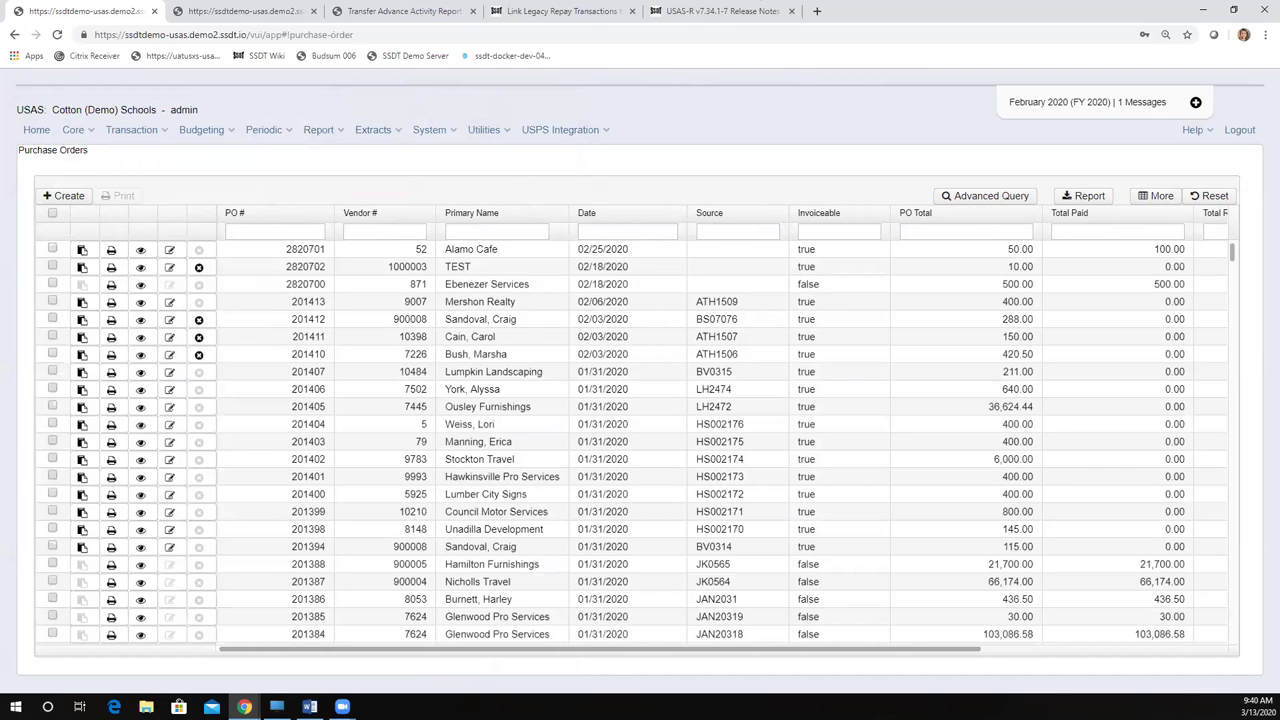
click(169, 267)
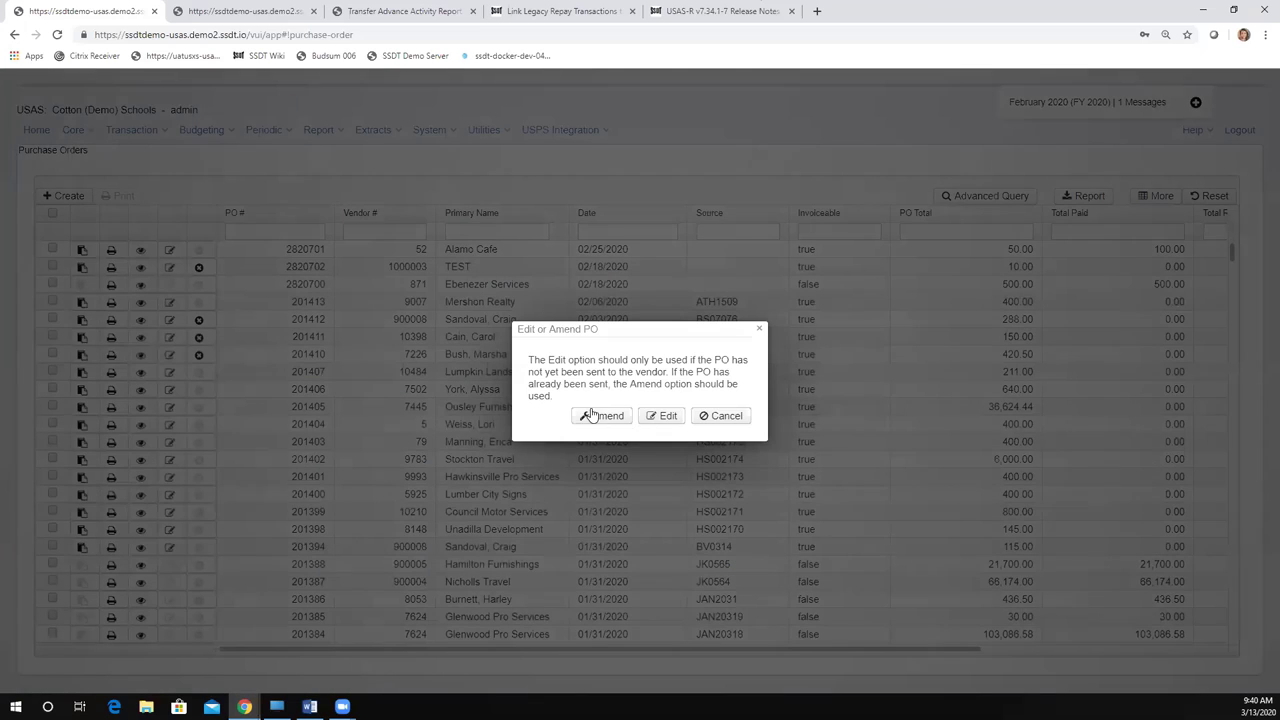
click(592, 415)
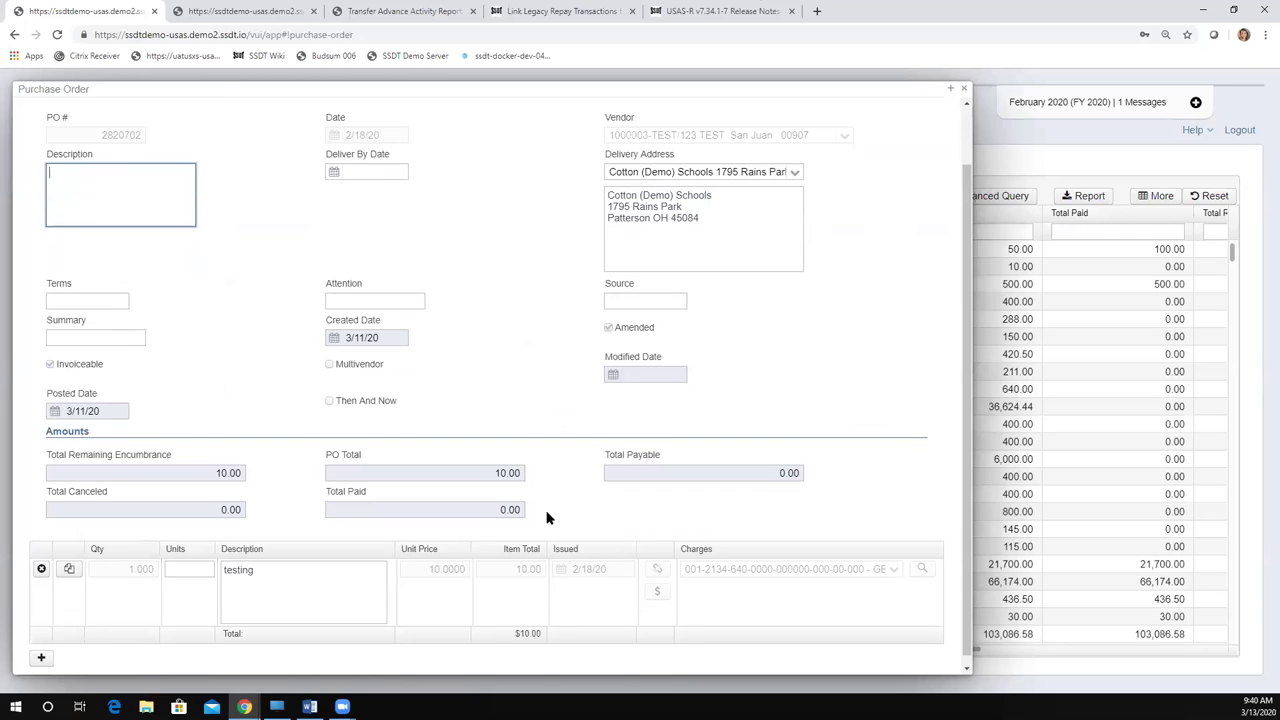
scroll(550, 505, up, 1)
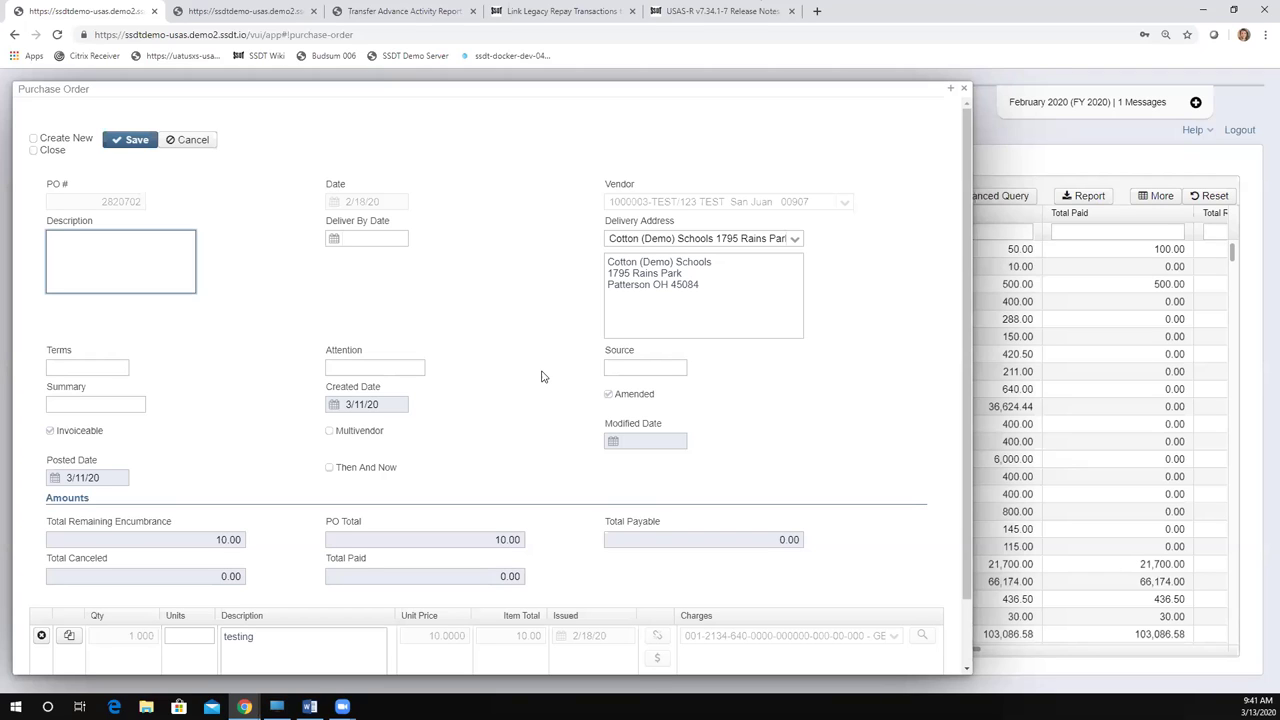
scroll(543, 385, down, 2)
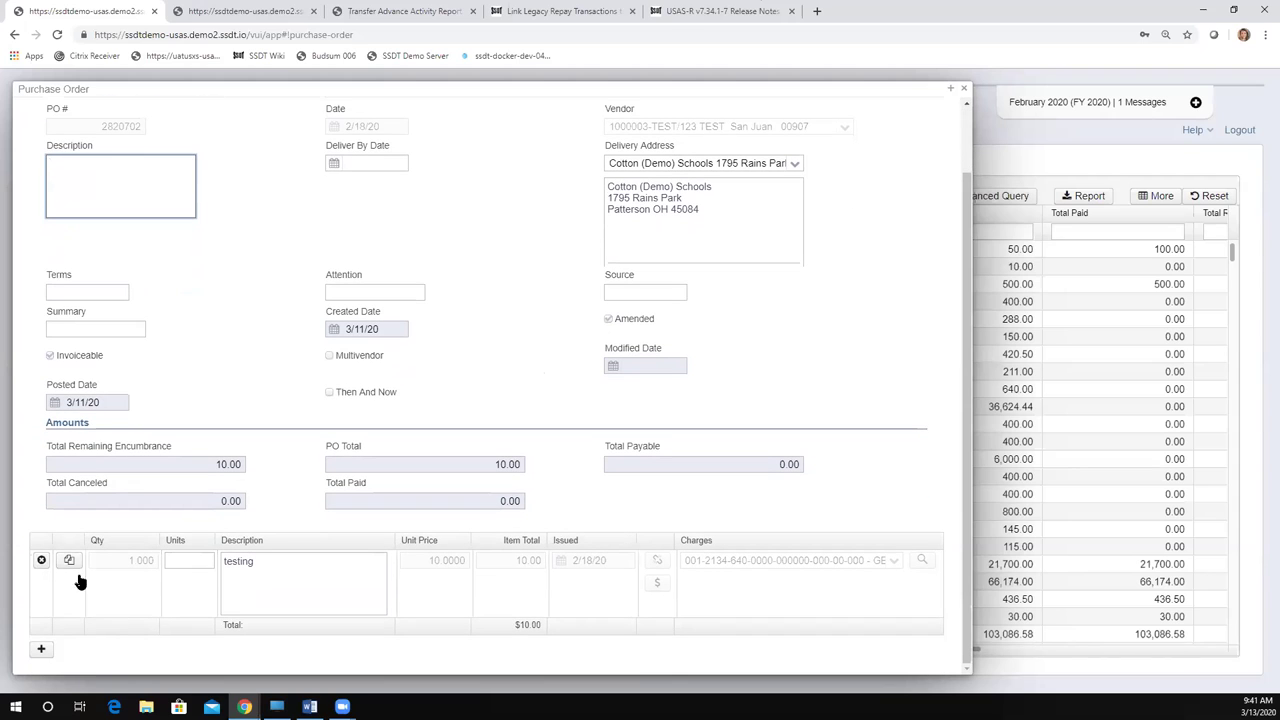
Step: Duplicate the purchase order's "testing" line item, cancel the original item, and close the order without saving
click(69, 560)
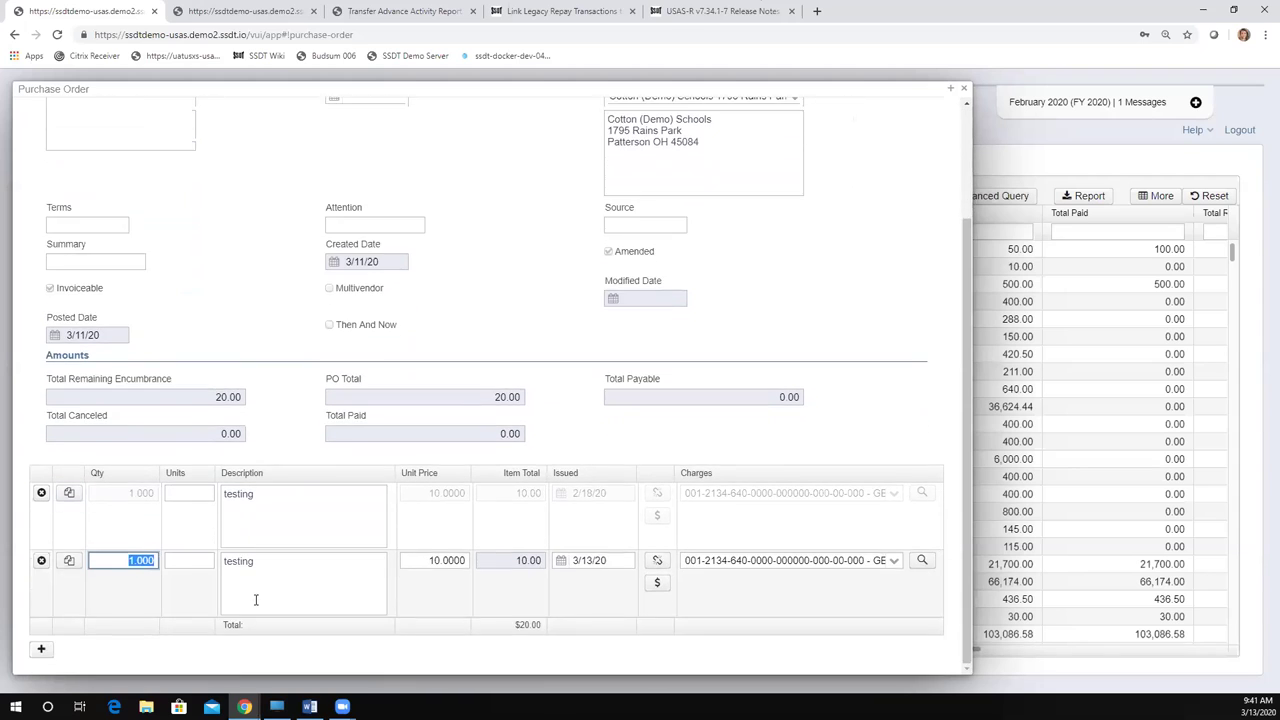
click(40, 494)
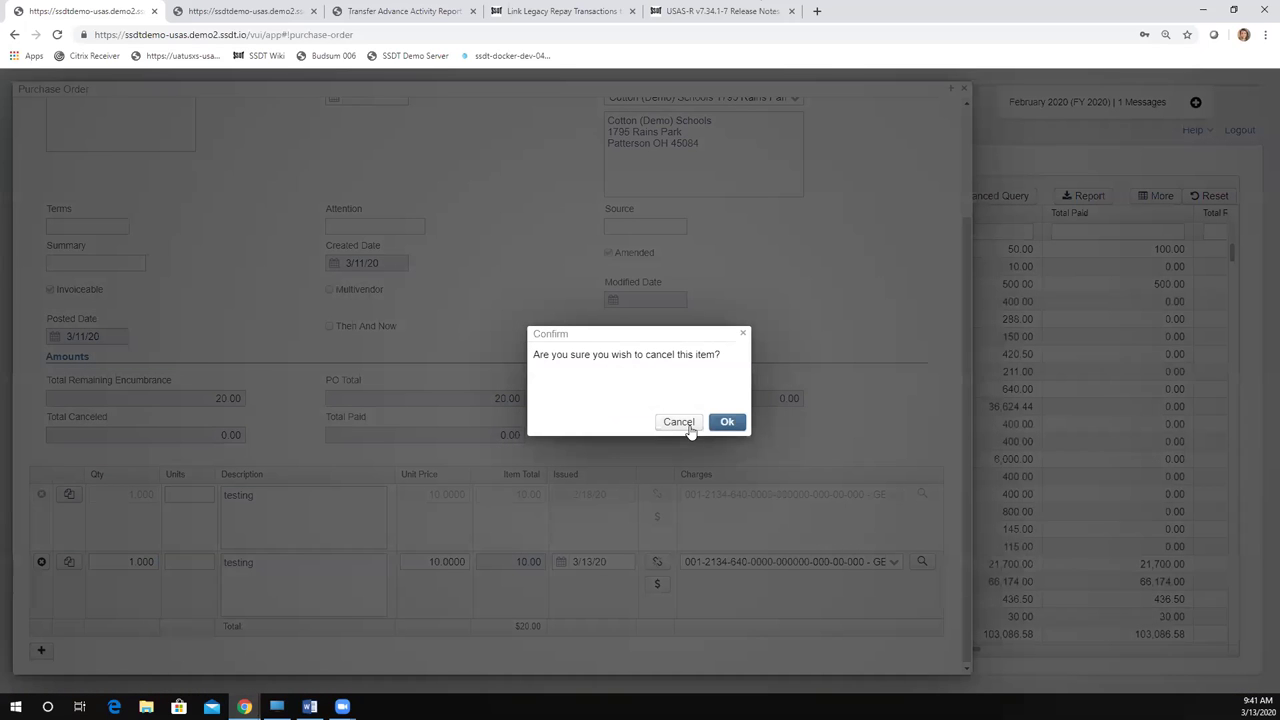
click(727, 423)
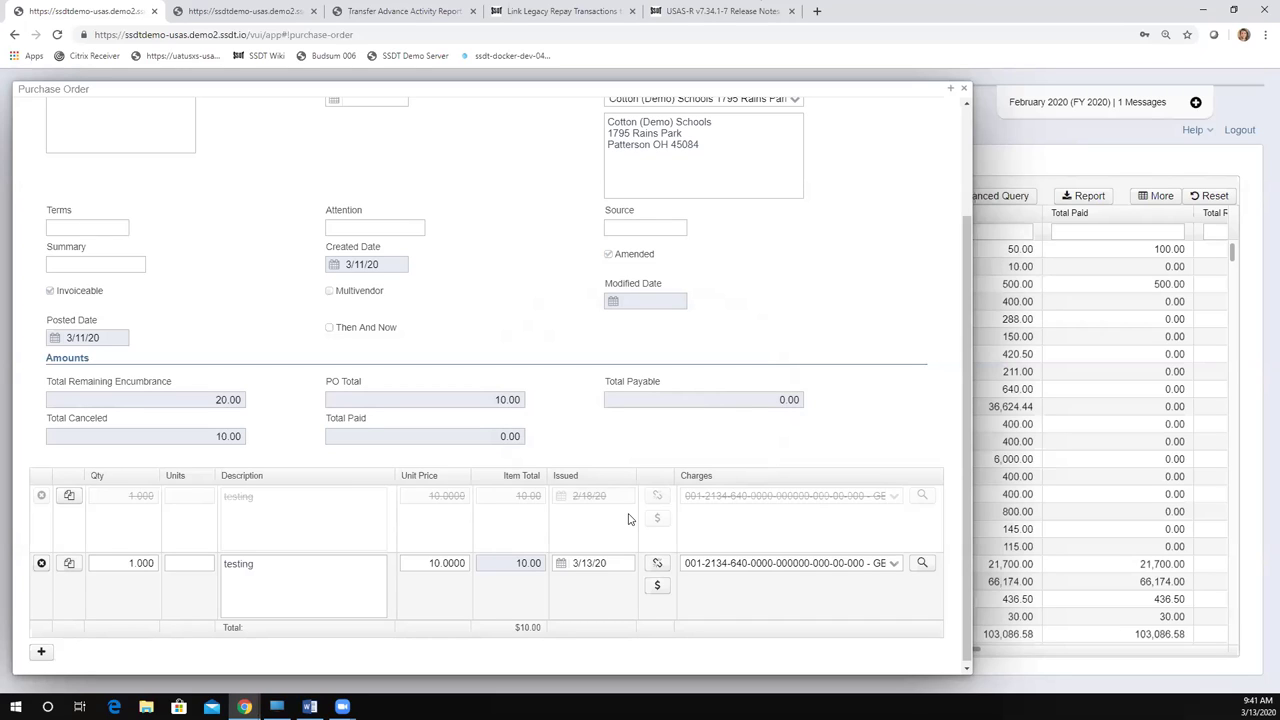
scroll(411, 466, up, 3)
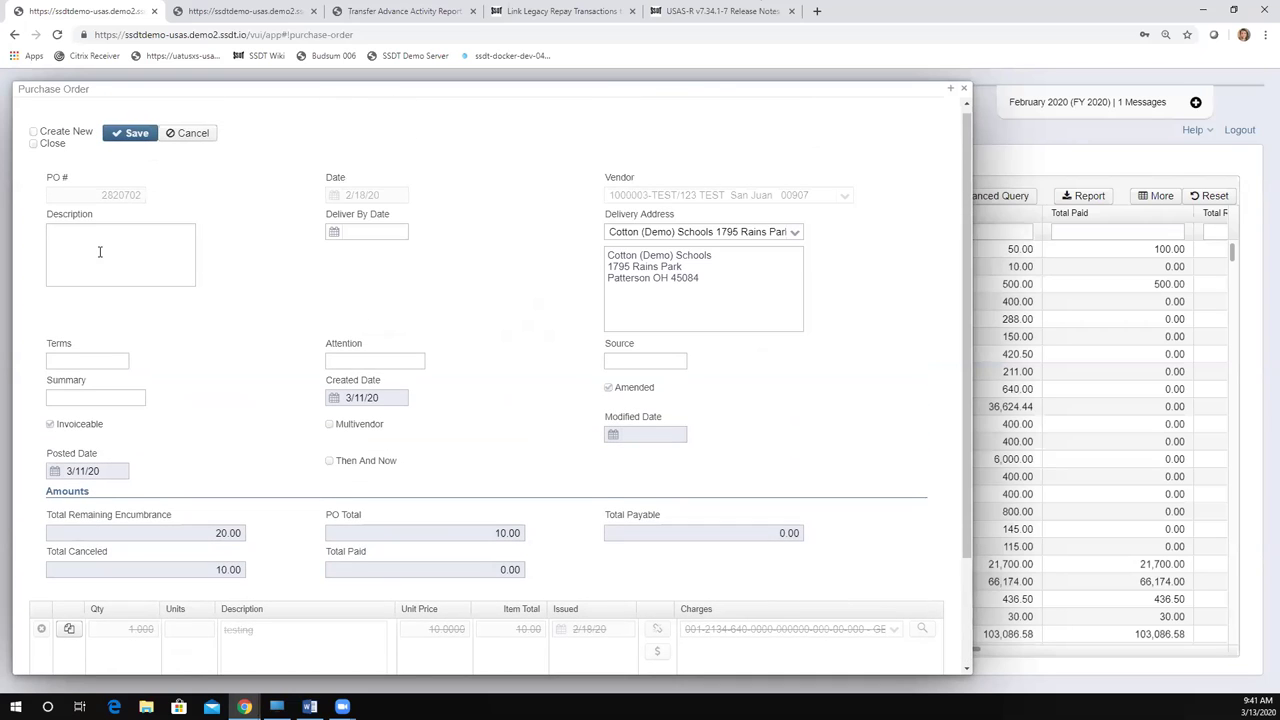
click(963, 89)
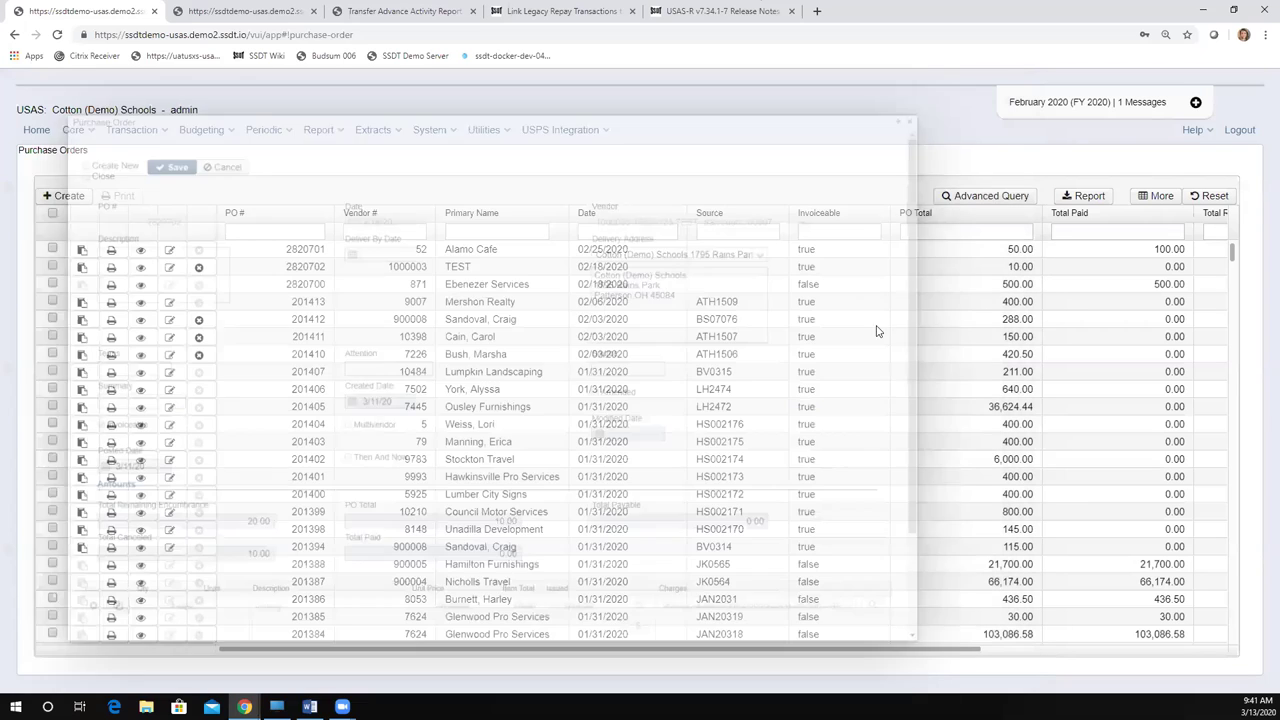
Step: Go to AP Invoices, view the Madison Office supplies CANCEL invoice with its Cancel_Full items, and close it
click(133, 131)
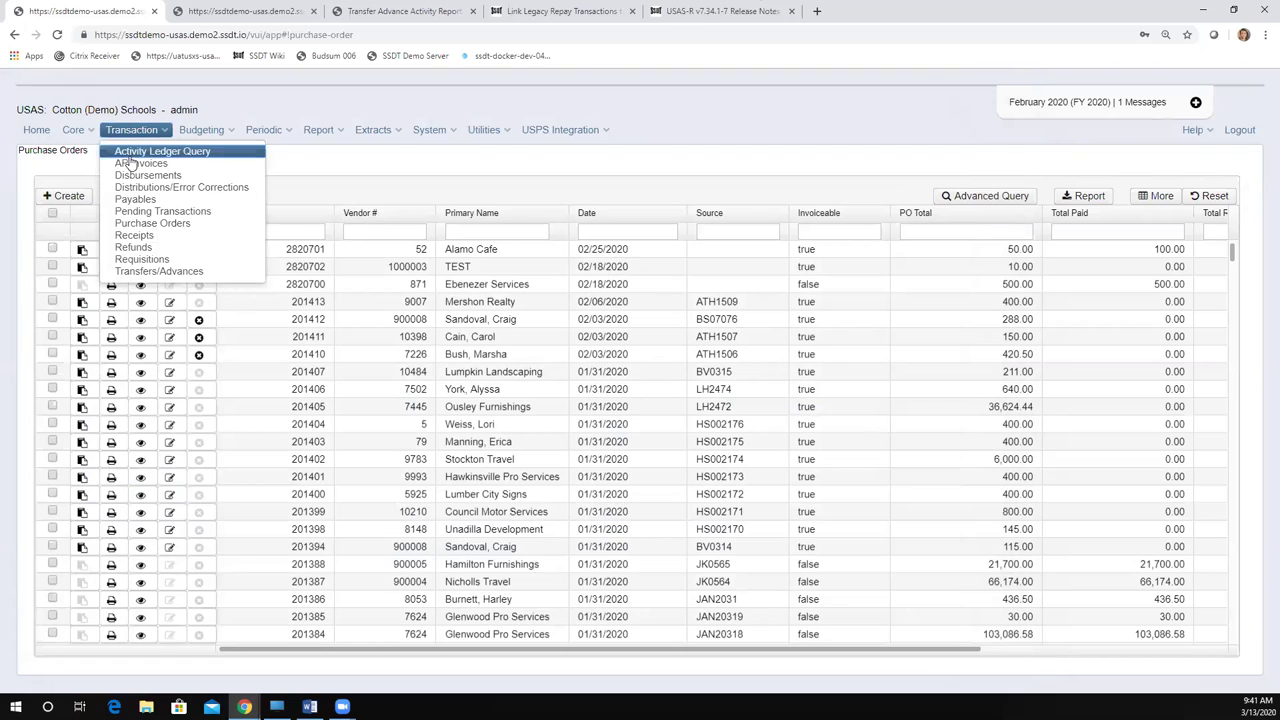
click(129, 165)
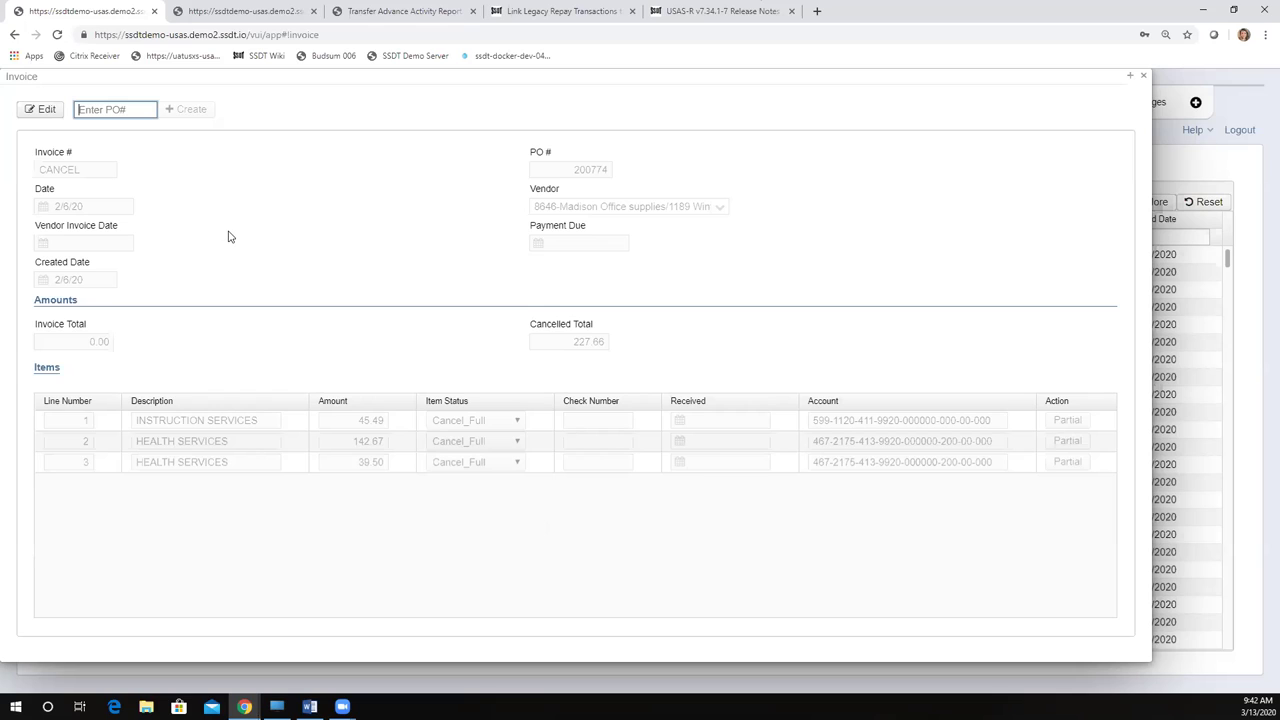
click(1145, 79)
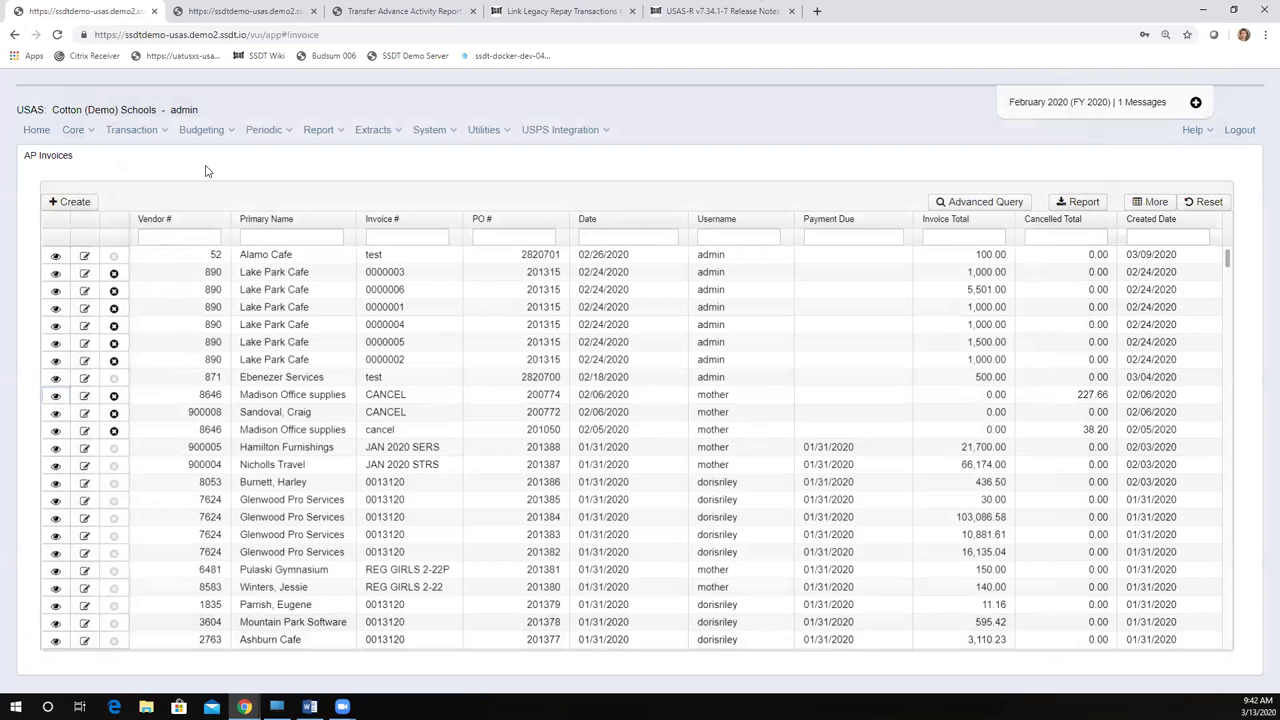
click(129, 133)
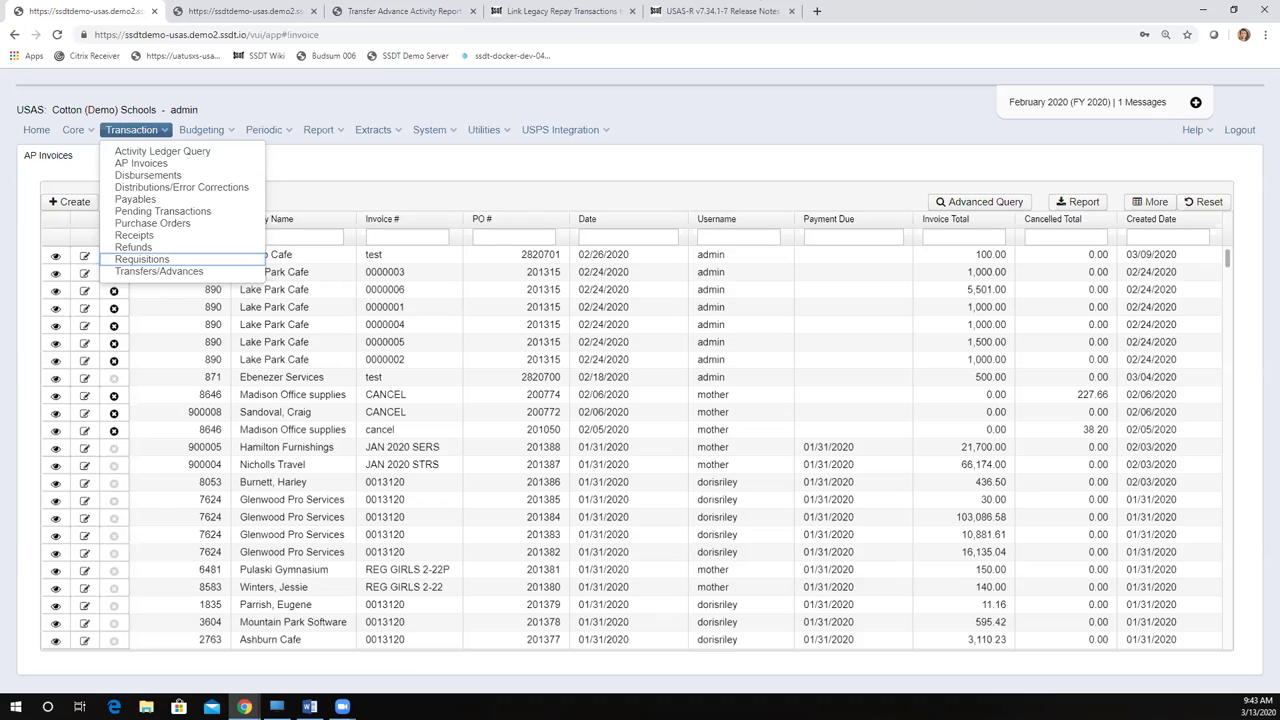
key(Up)
key(Up)
key(Up)
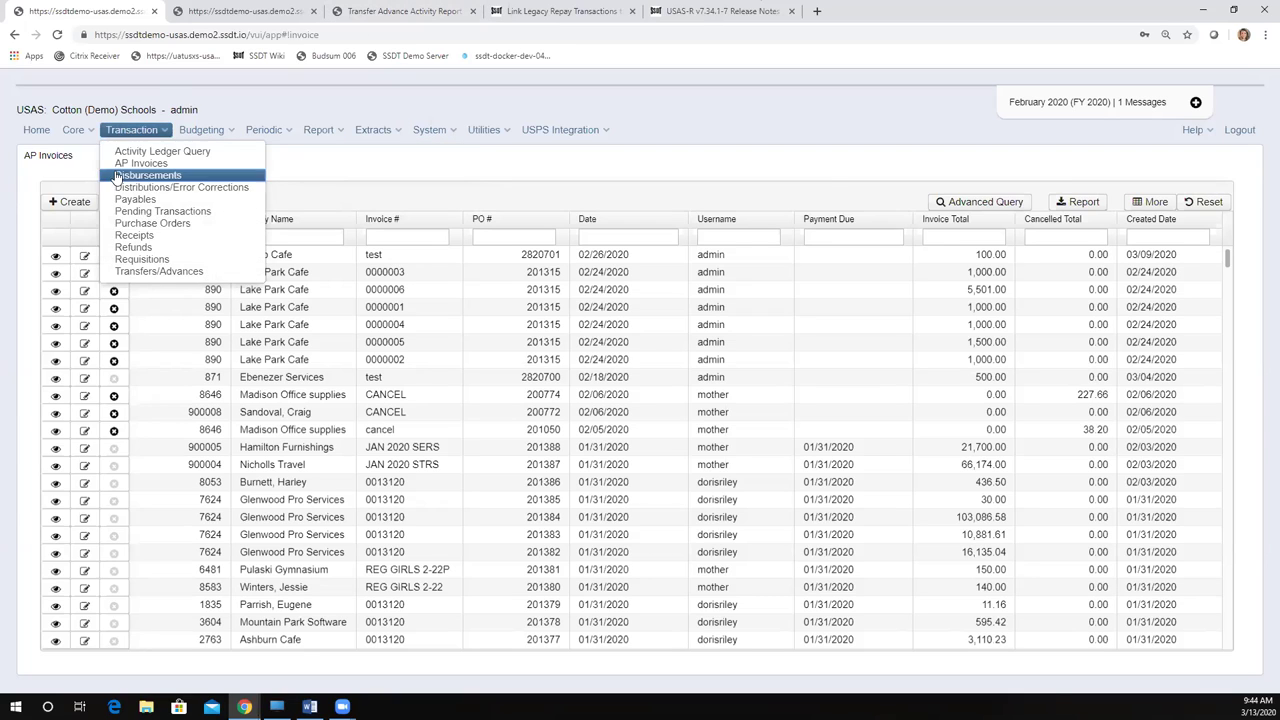
mouse_move(117, 139)
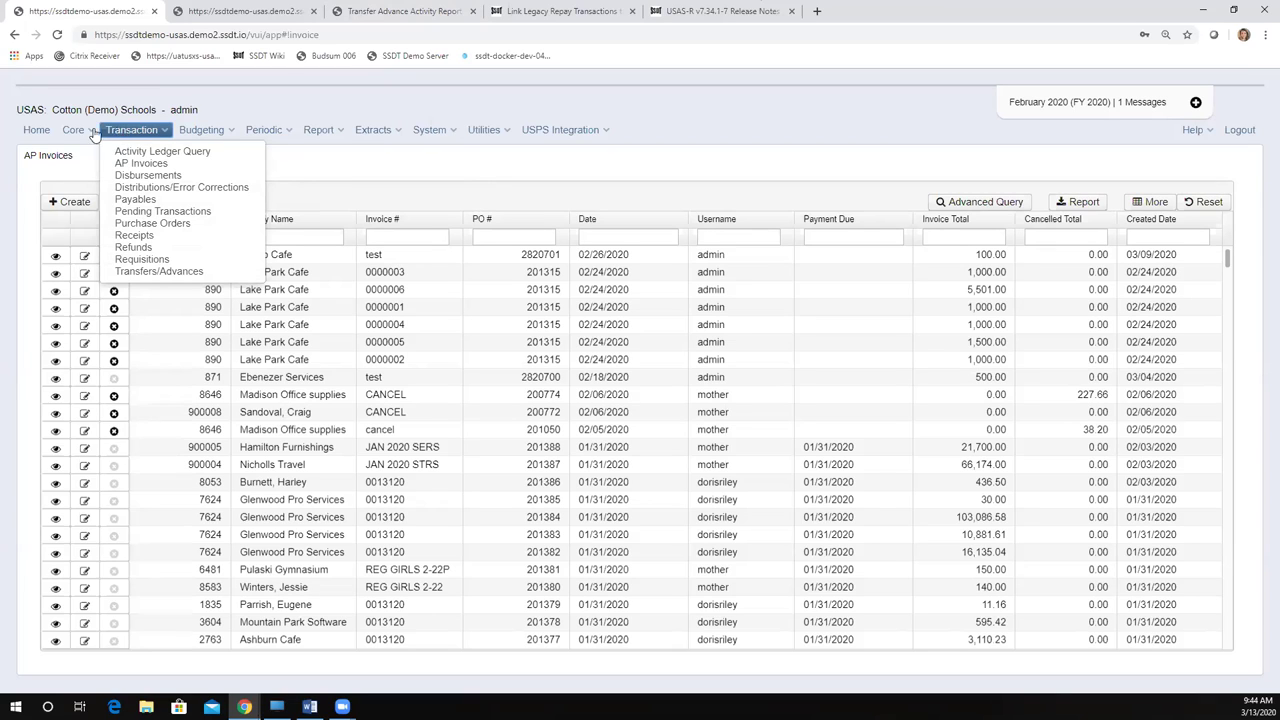
click(73, 130)
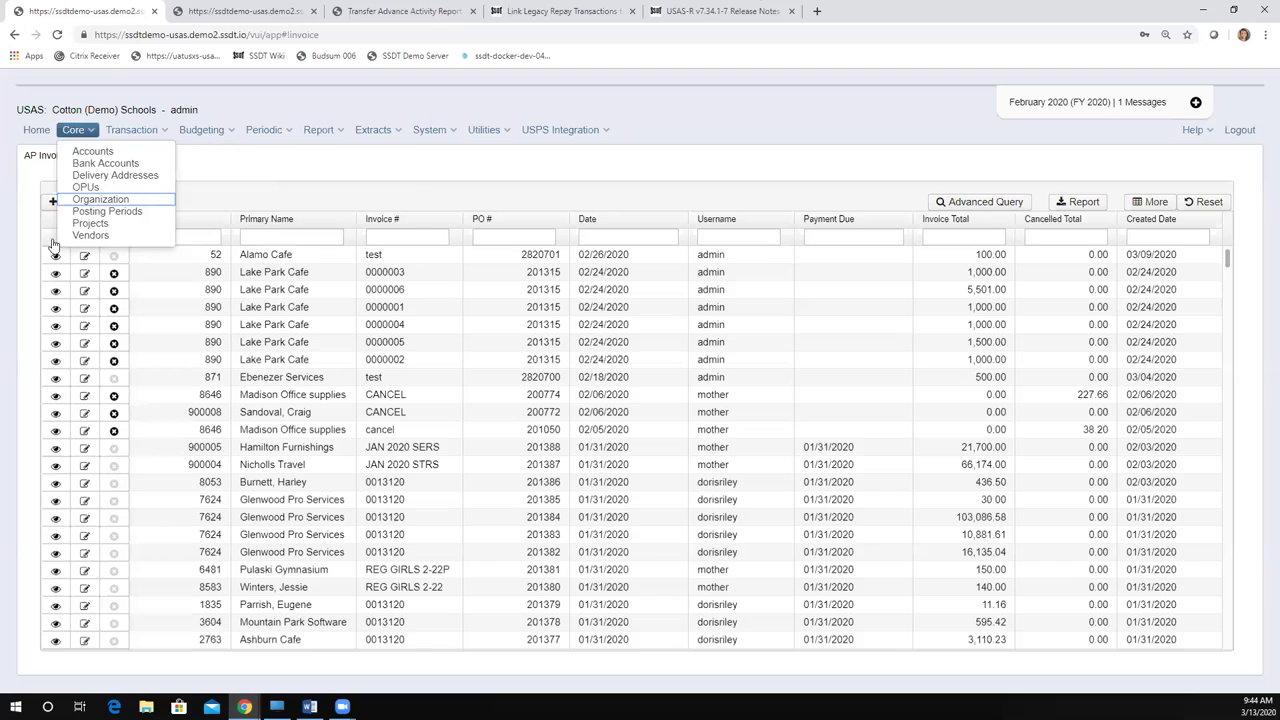
click(263, 130)
click(116, 182)
click(32, 135)
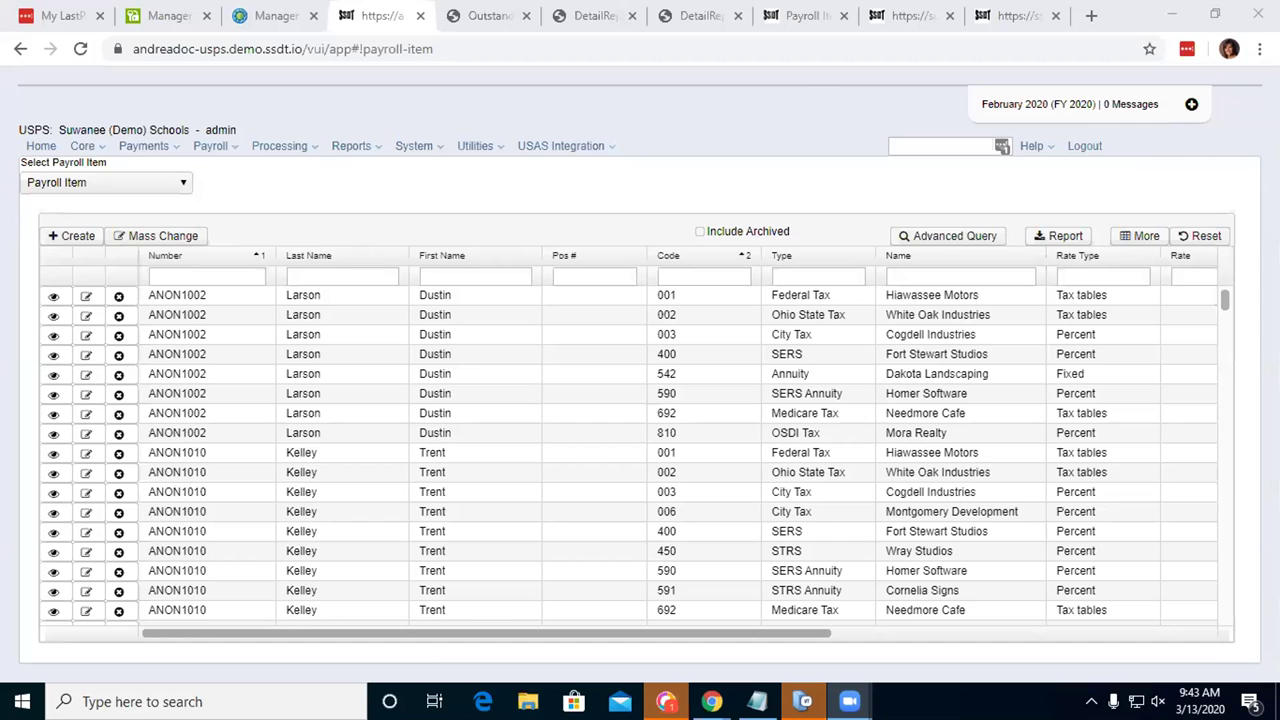
mouse_move(849, 701)
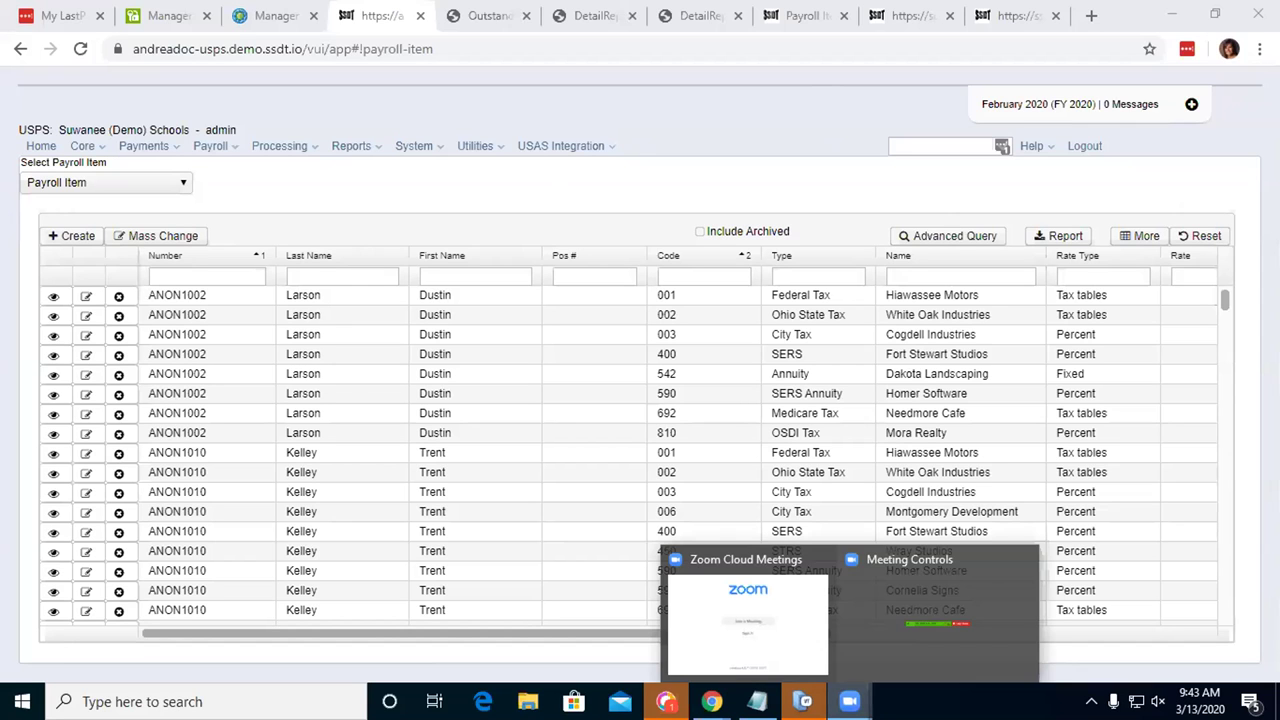
click(886, 621)
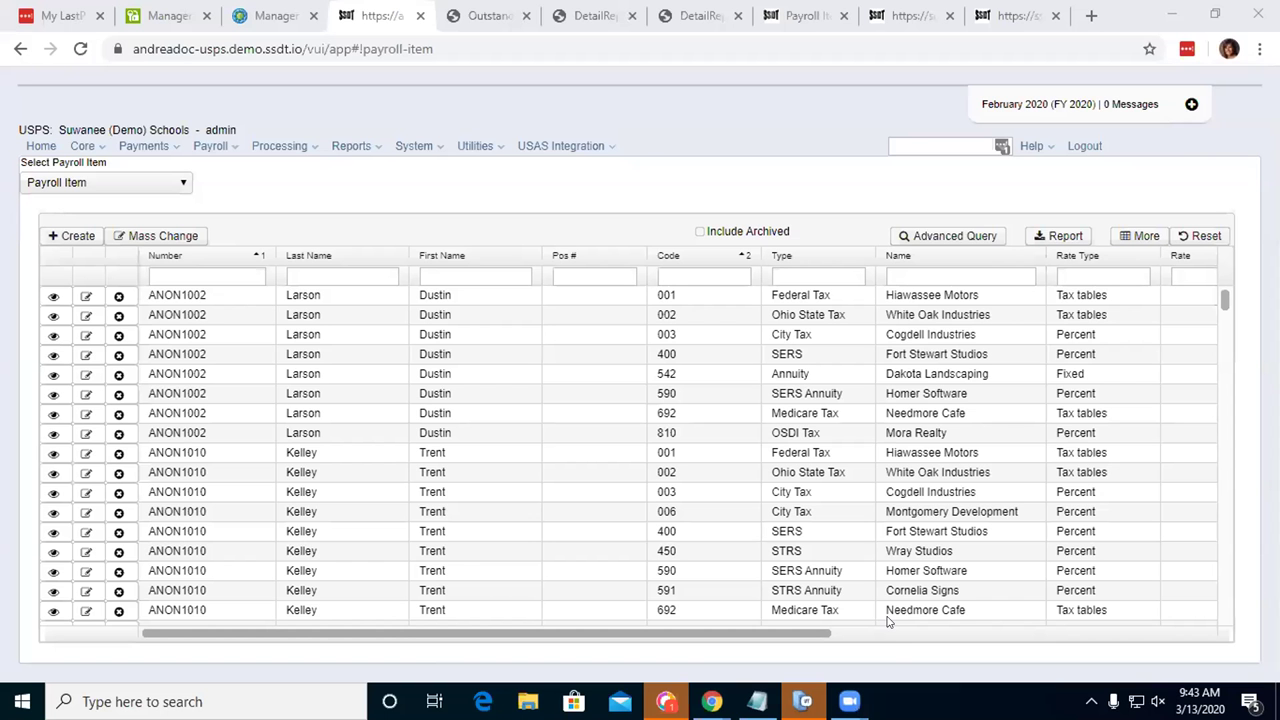
mouse_move(849, 701)
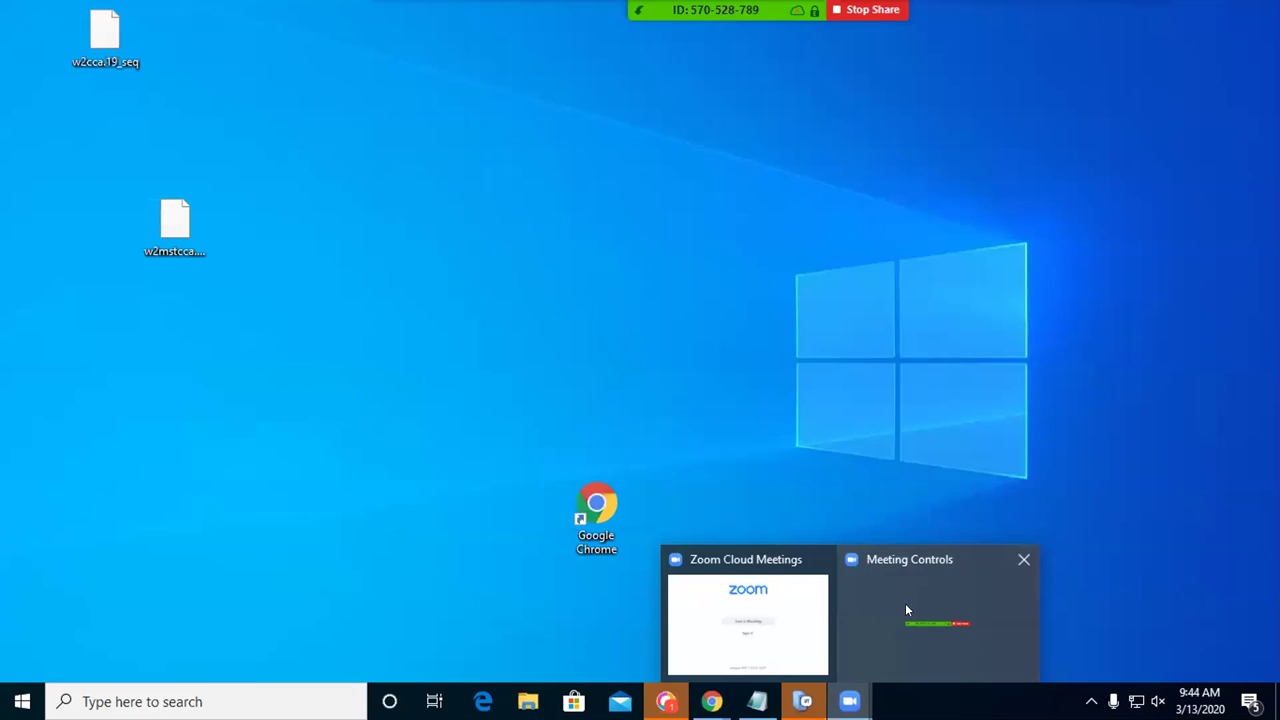
click(907, 610)
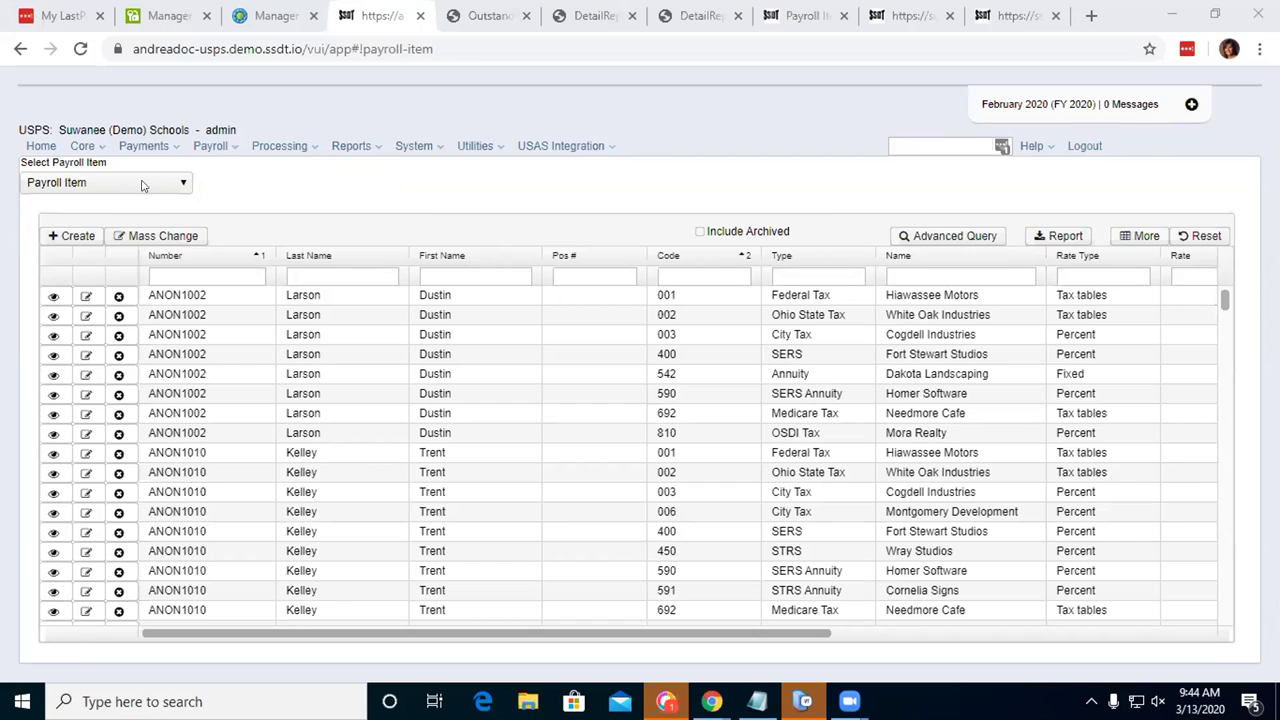
Step: Go to the refund payments, view the Refund ACH records, and return to the Refund Payments list
click(174, 147)
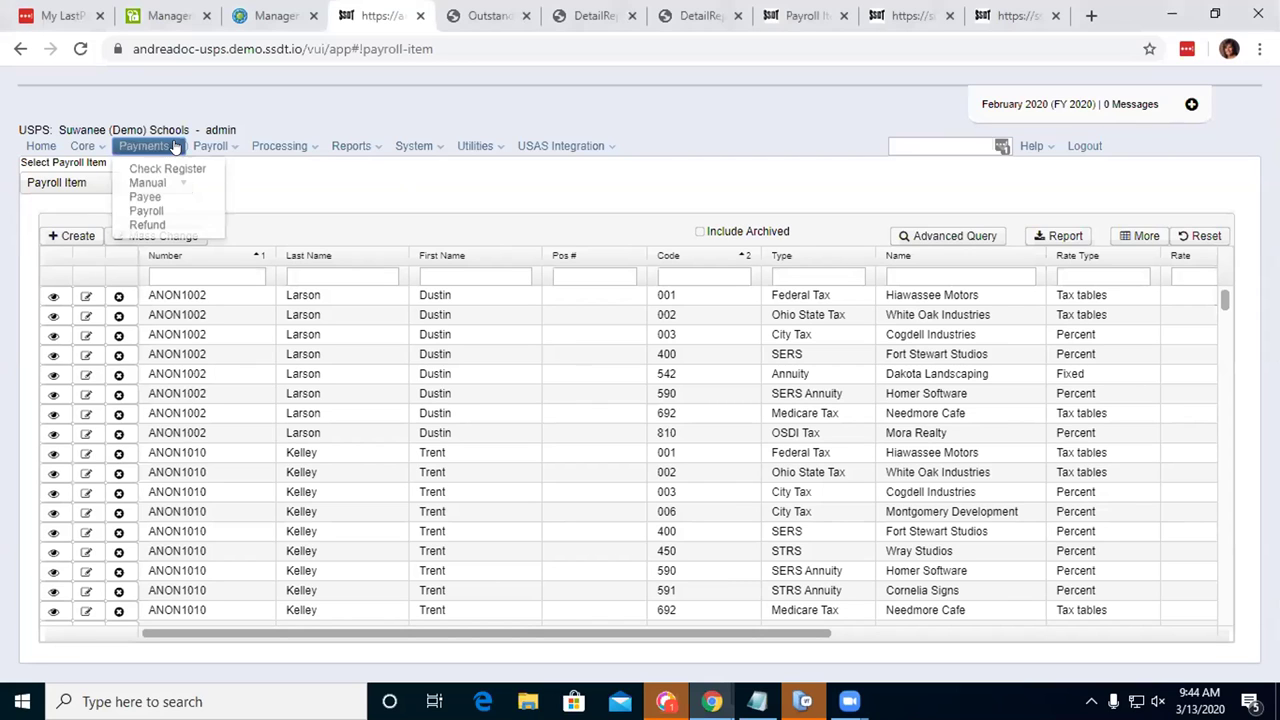
click(158, 225)
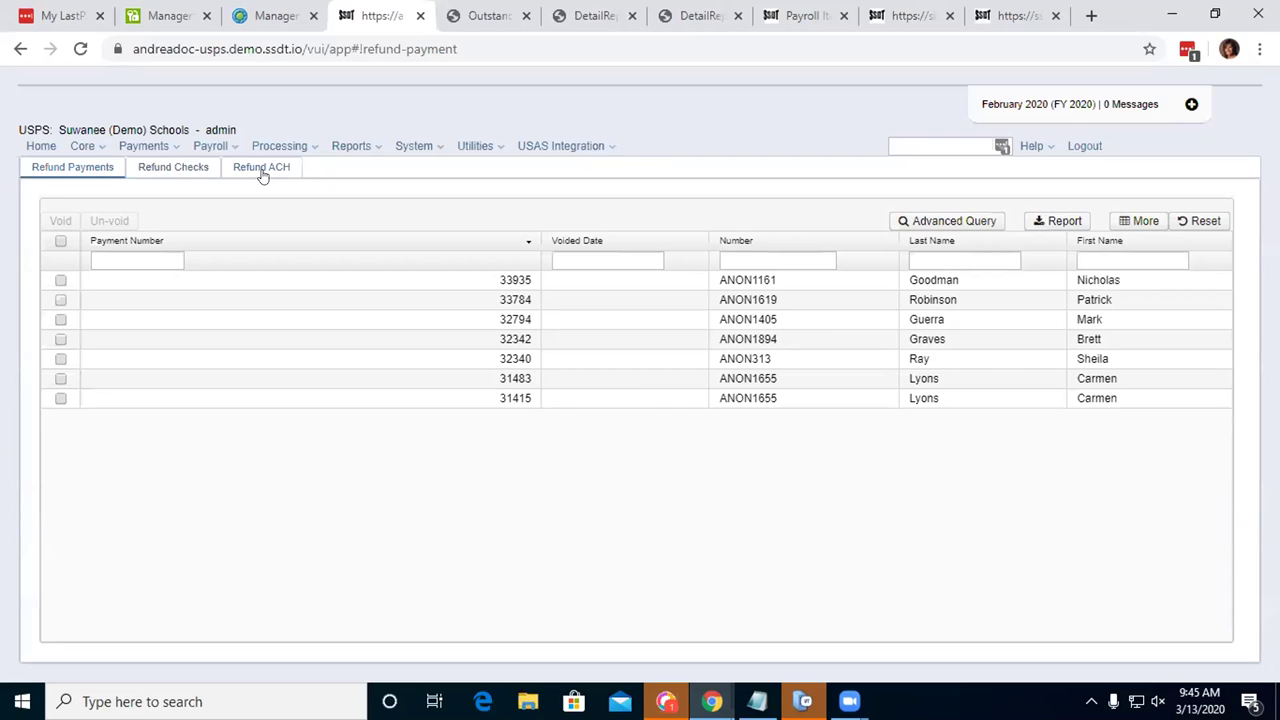
click(261, 170)
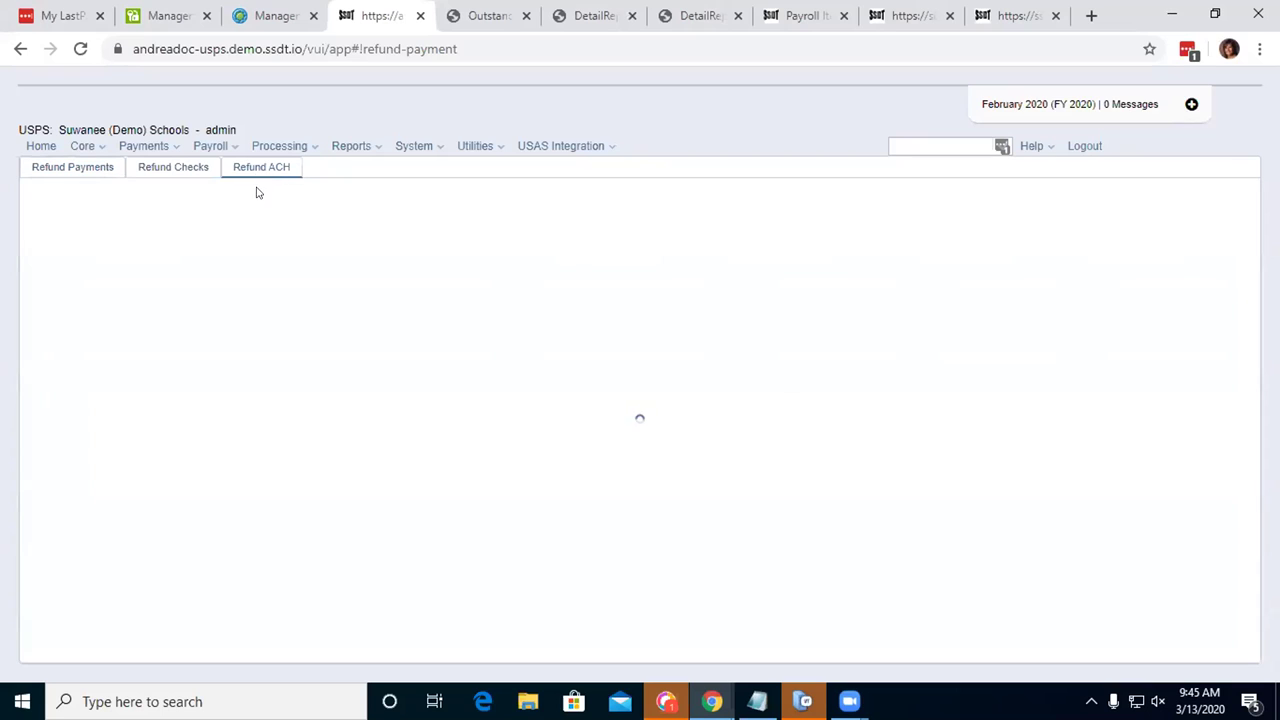
click(100, 168)
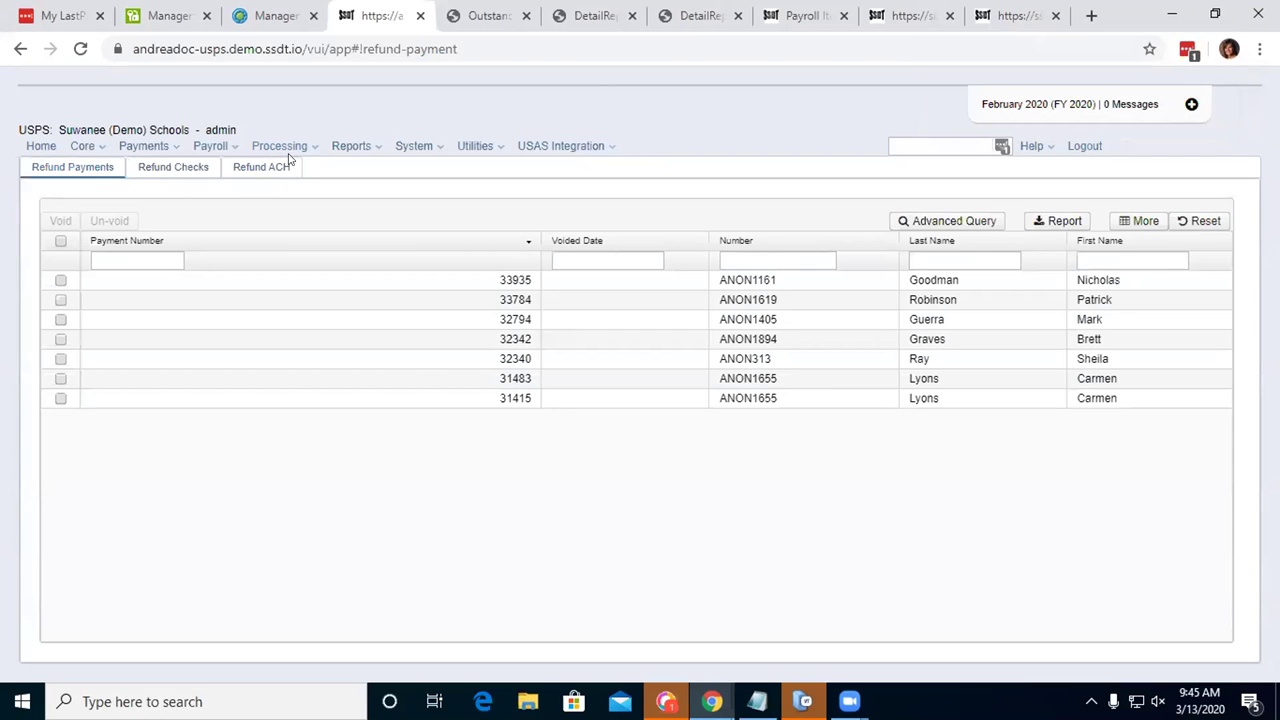
Step: Open the Payroll Archive in File Archive, and switch to the wiki to open the File Archive page under Utilities
click(473, 148)
click(505, 242)
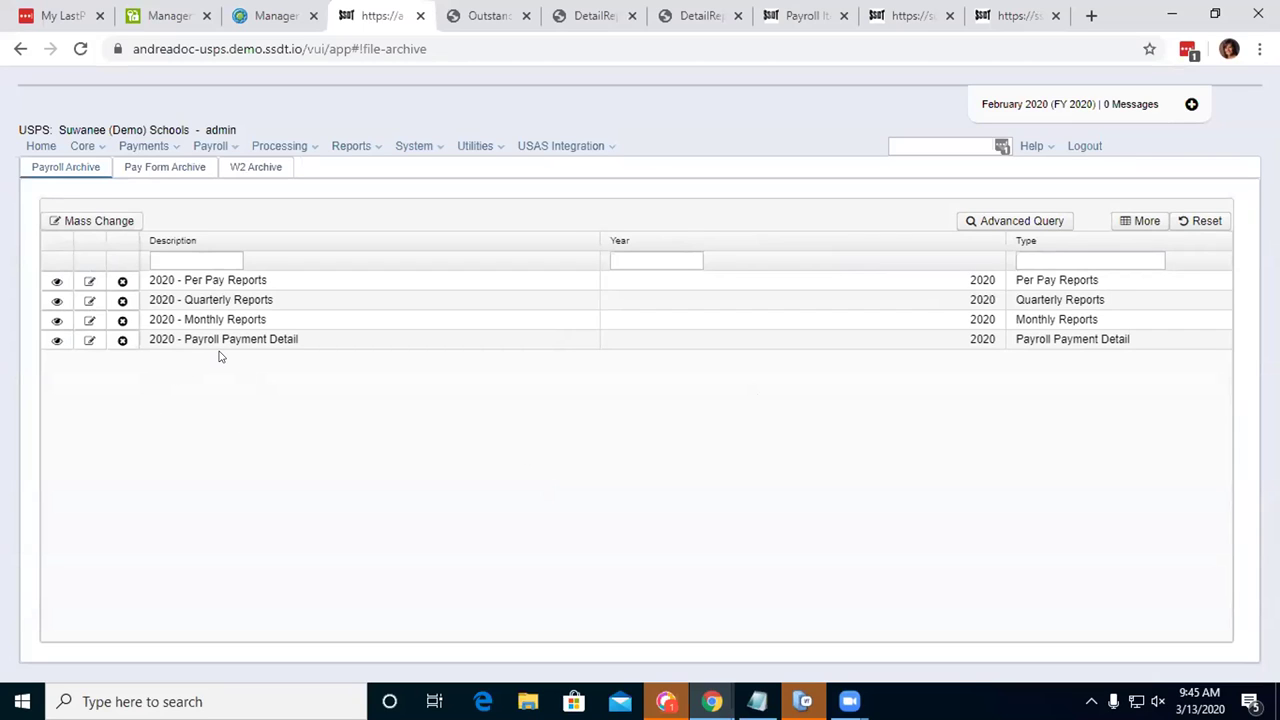
click(460, 20)
click(585, 22)
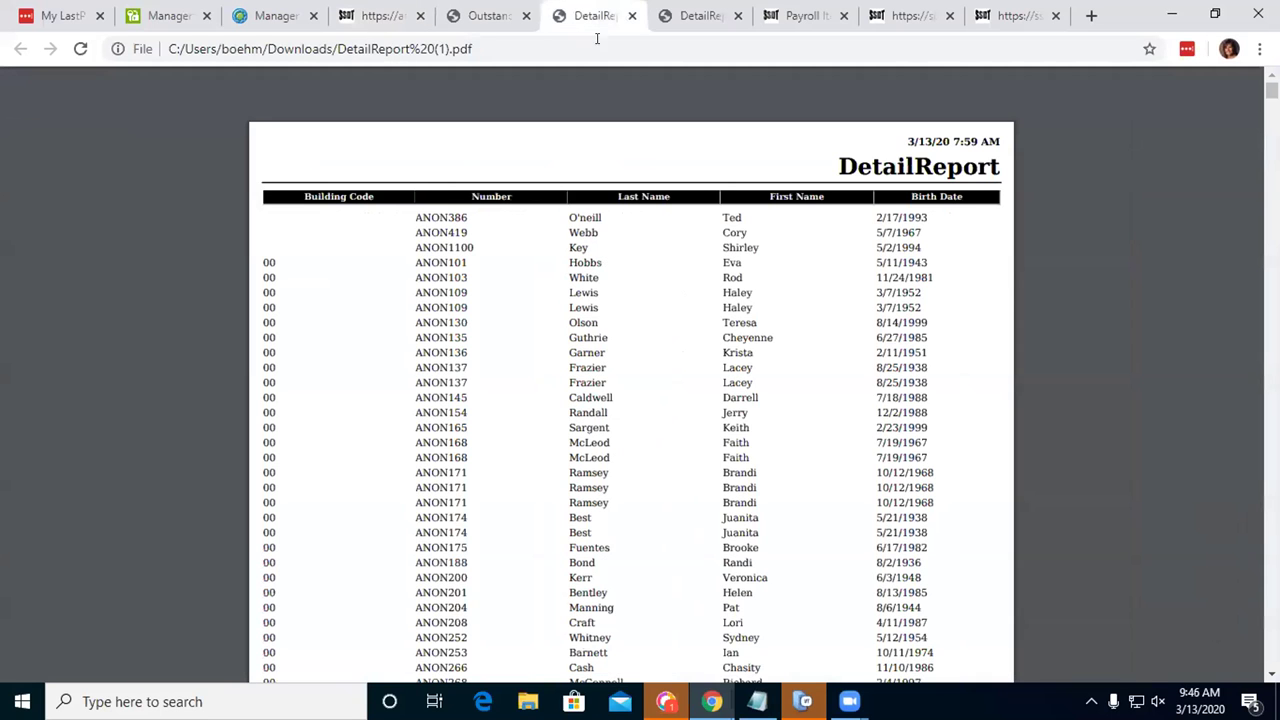
click(661, 30)
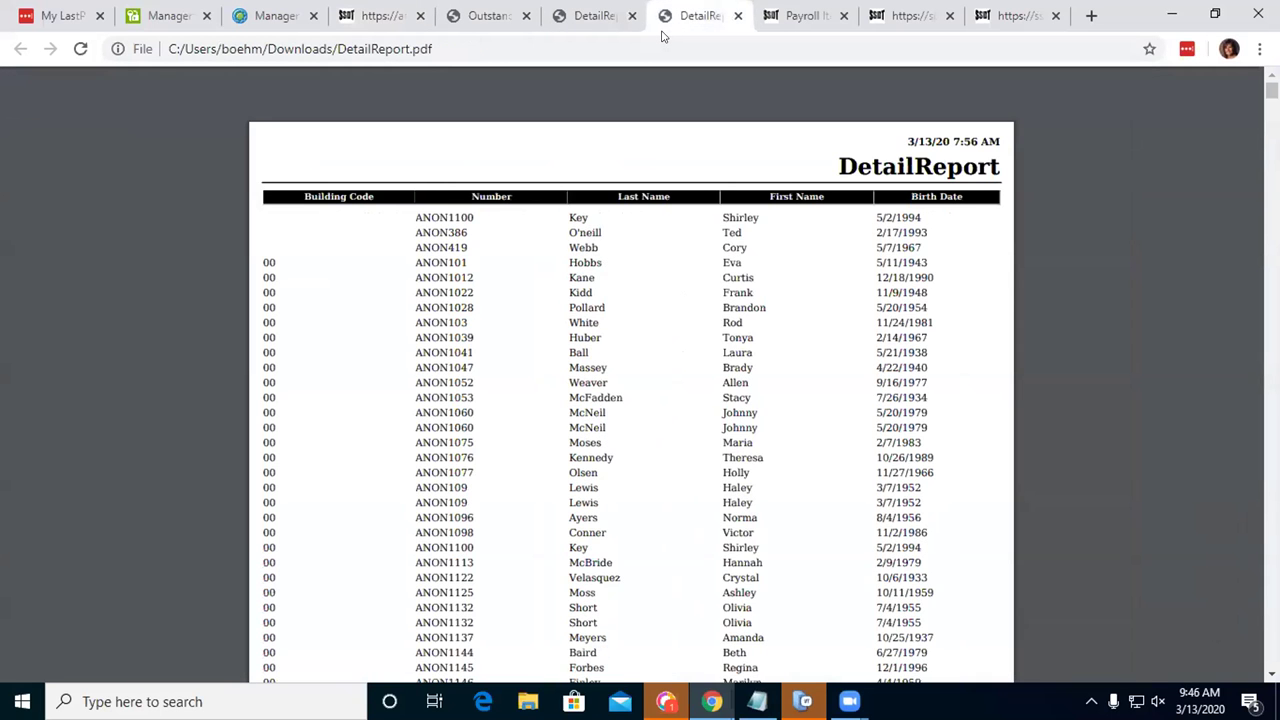
click(770, 30)
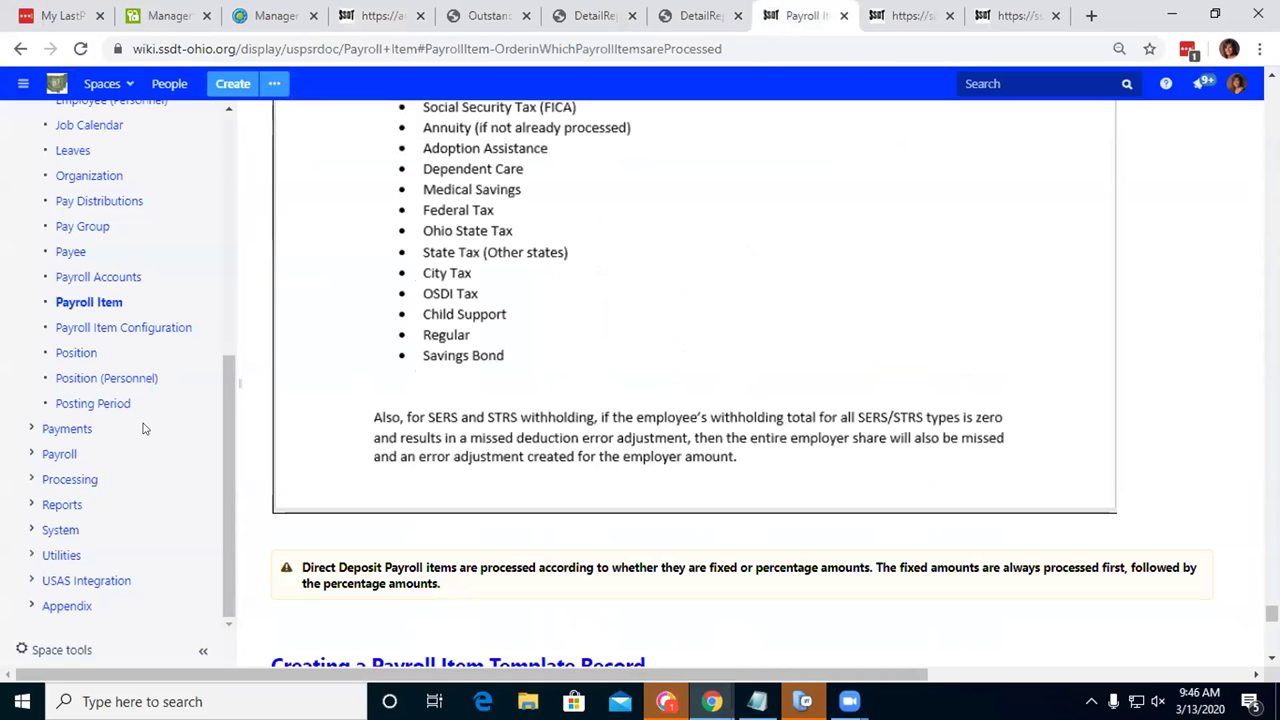
click(30, 528)
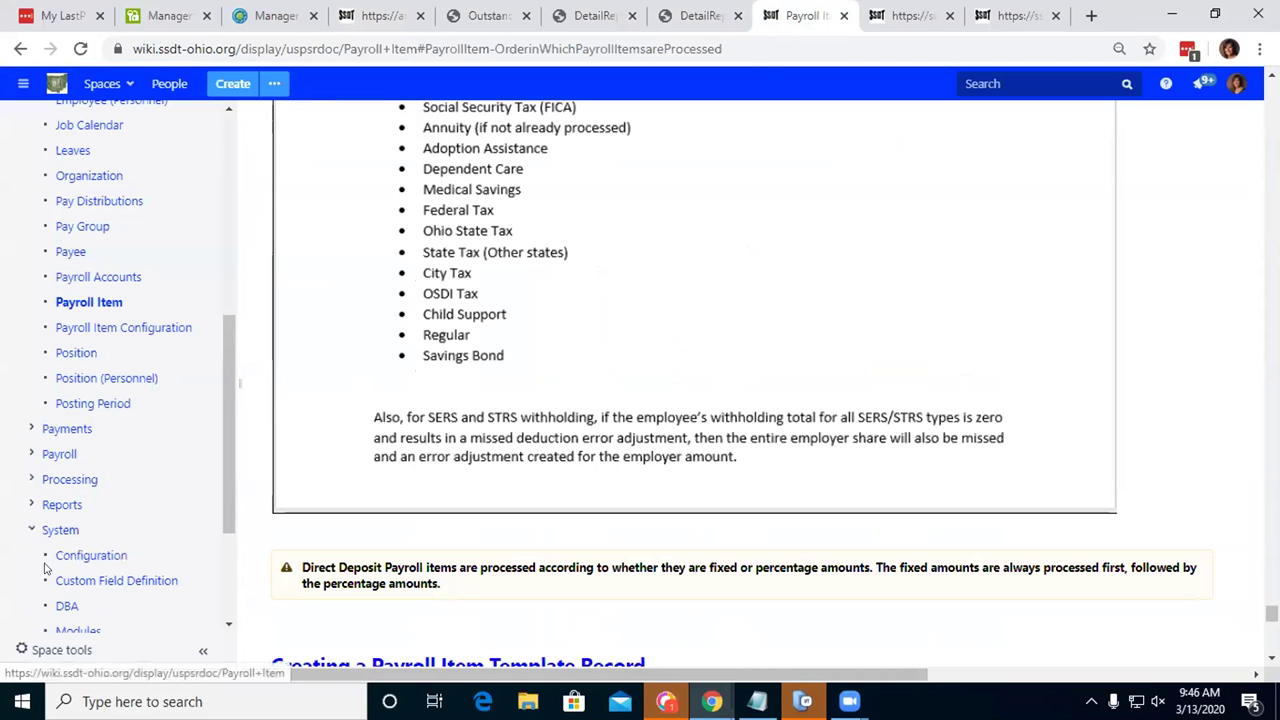
scroll(40, 555, down, 2)
click(30, 555)
scroll(125, 540, down, 3)
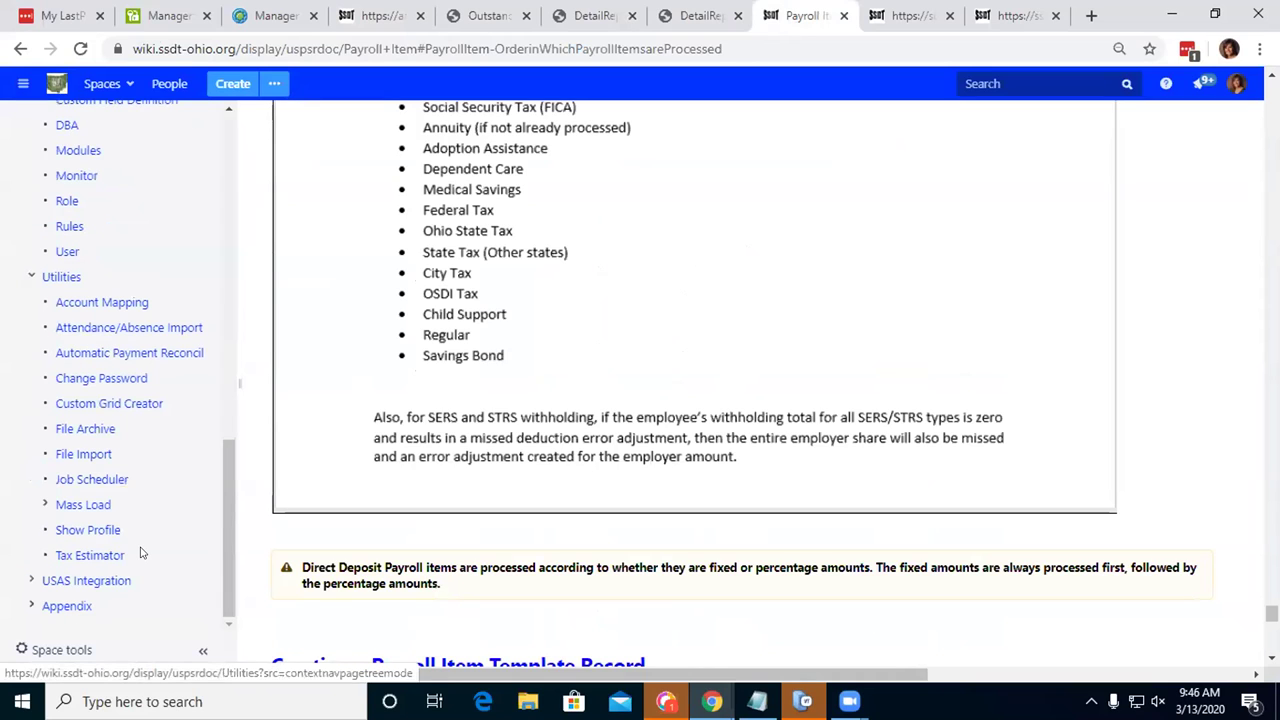
click(90, 428)
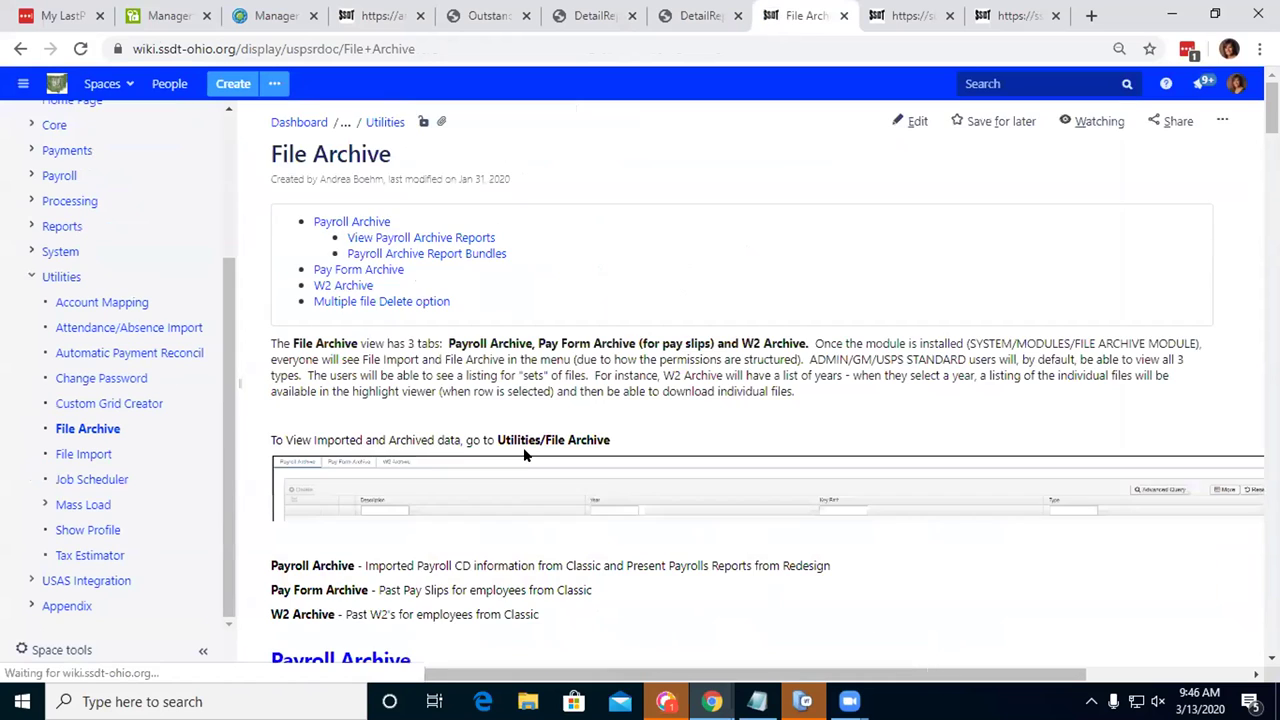
Step: Enlarge the wiki's Payroll Archive screenshot showing the 2019 Per Pay Reports, examine it, and close the image preview
scroll(591, 497, down, 9)
scroll(591, 497, down, 1)
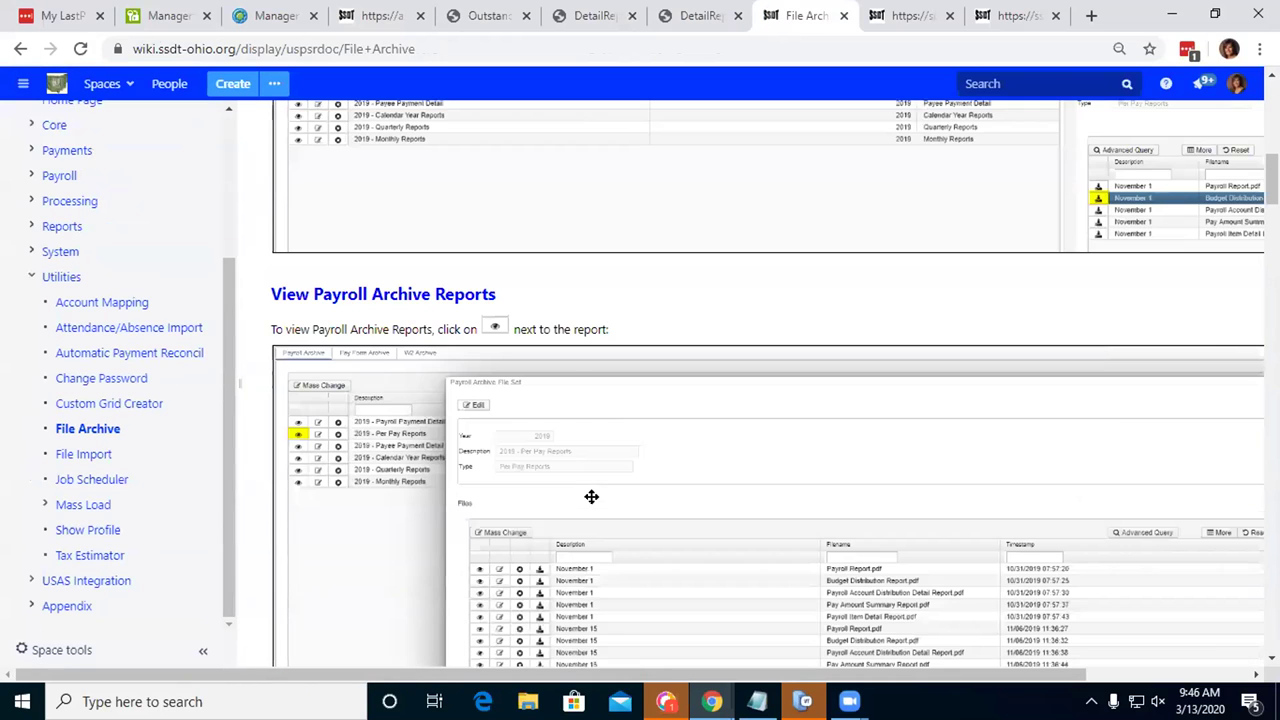
click(546, 191)
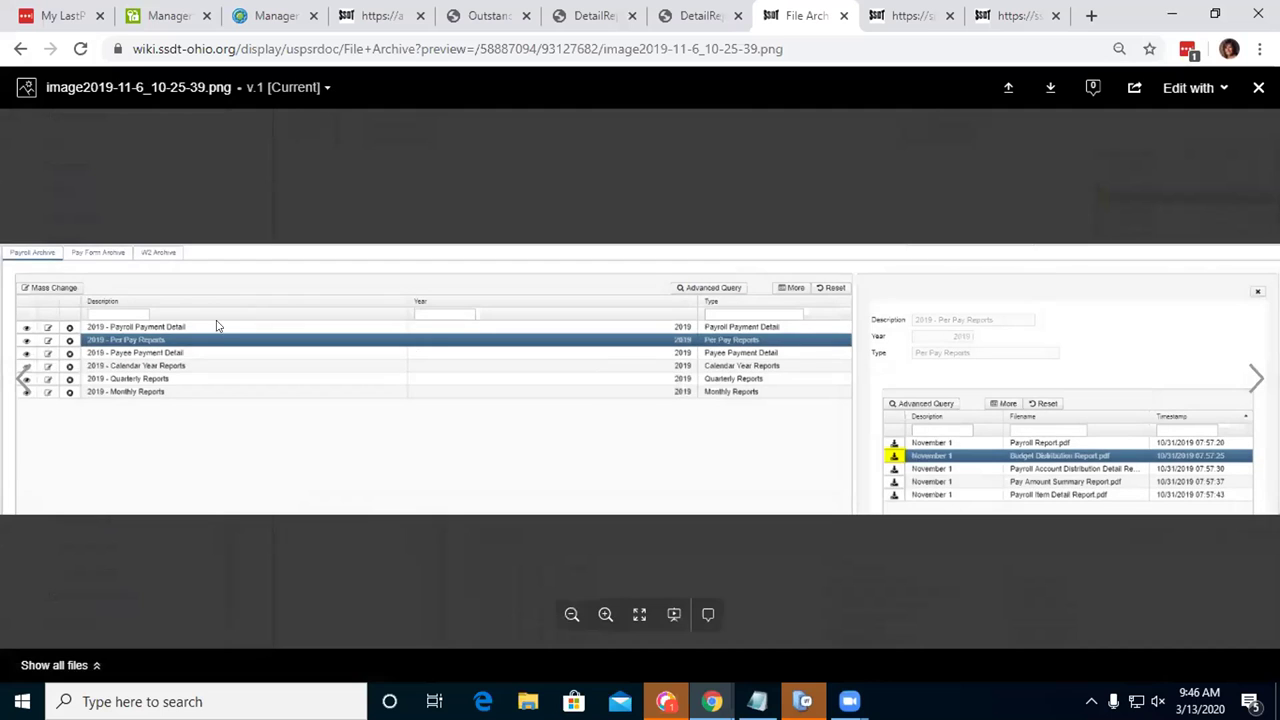
click(605, 613)
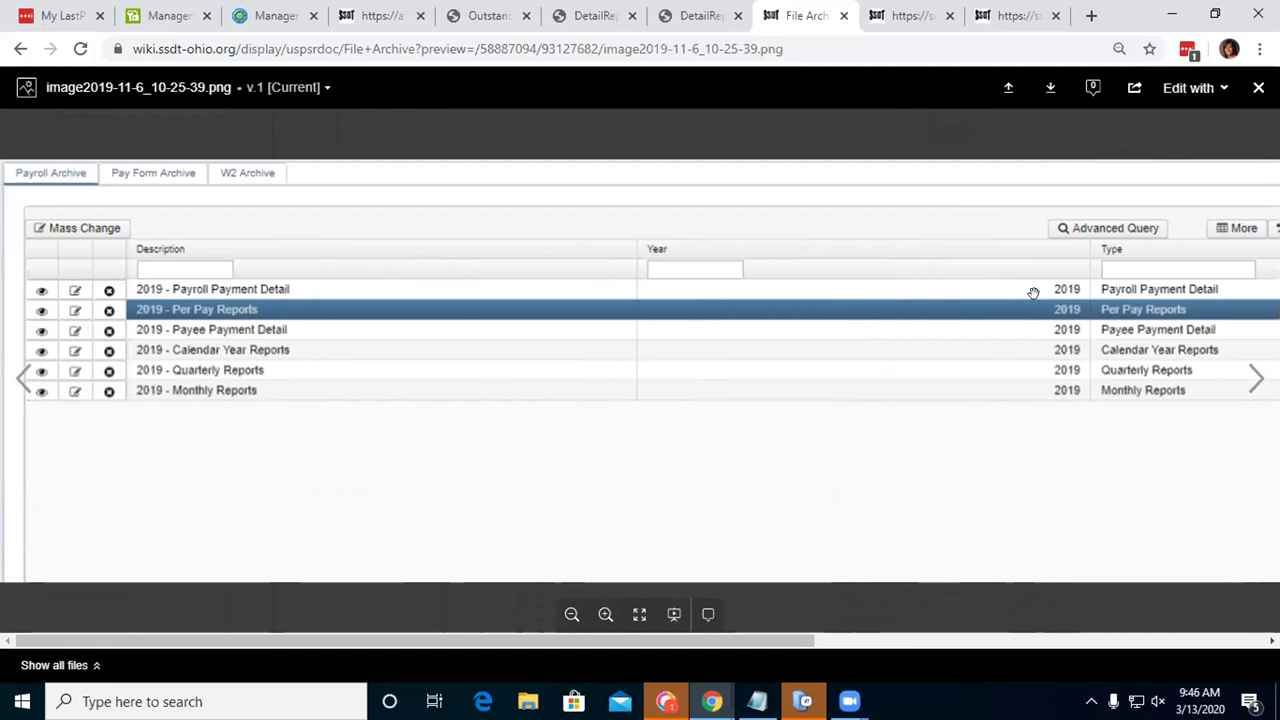
click(1258, 87)
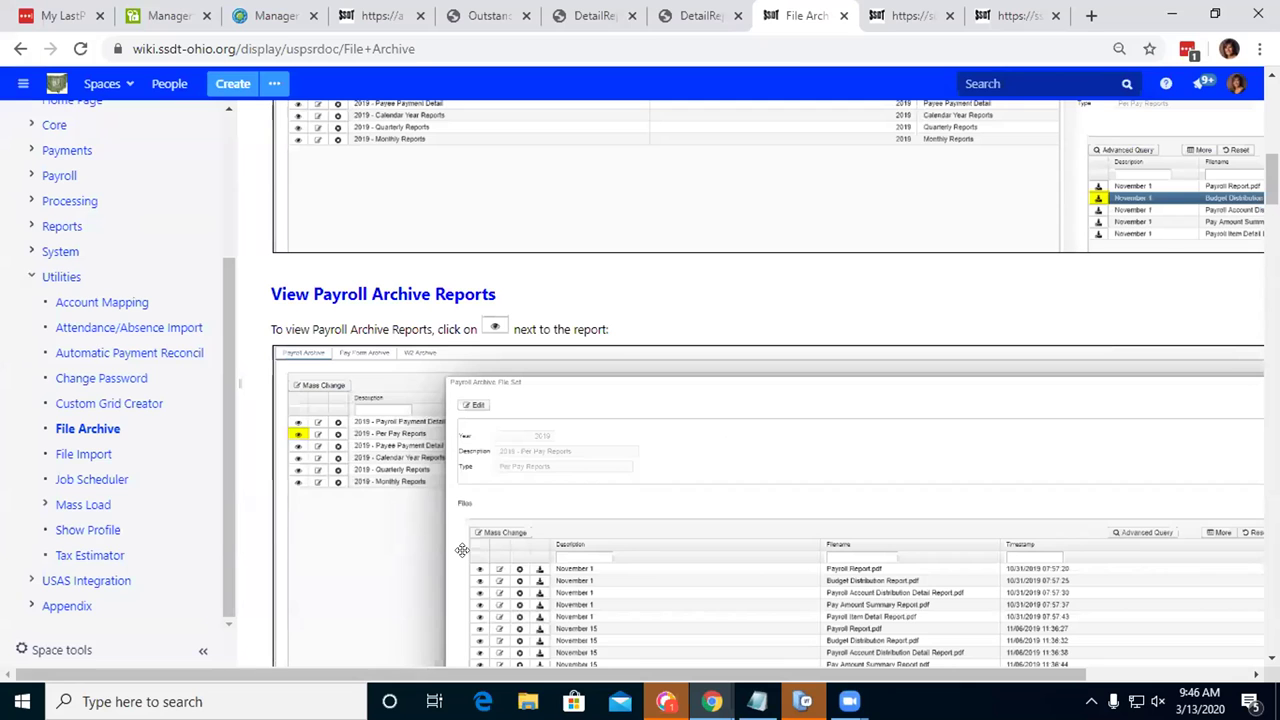
Step: Examine the Payroll Archive Report Bundles table for each category's triggering action, event name and saved reports
scroll(566, 595, down, 10)
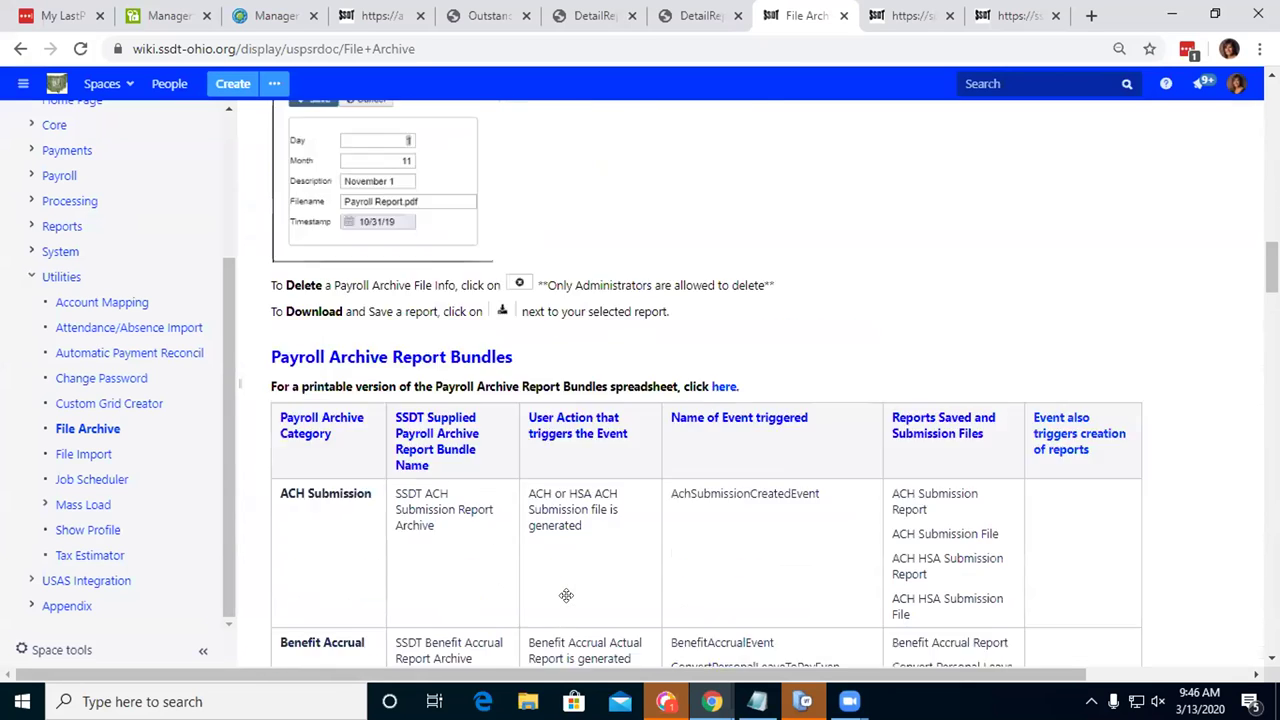
scroll(566, 595, down, 2)
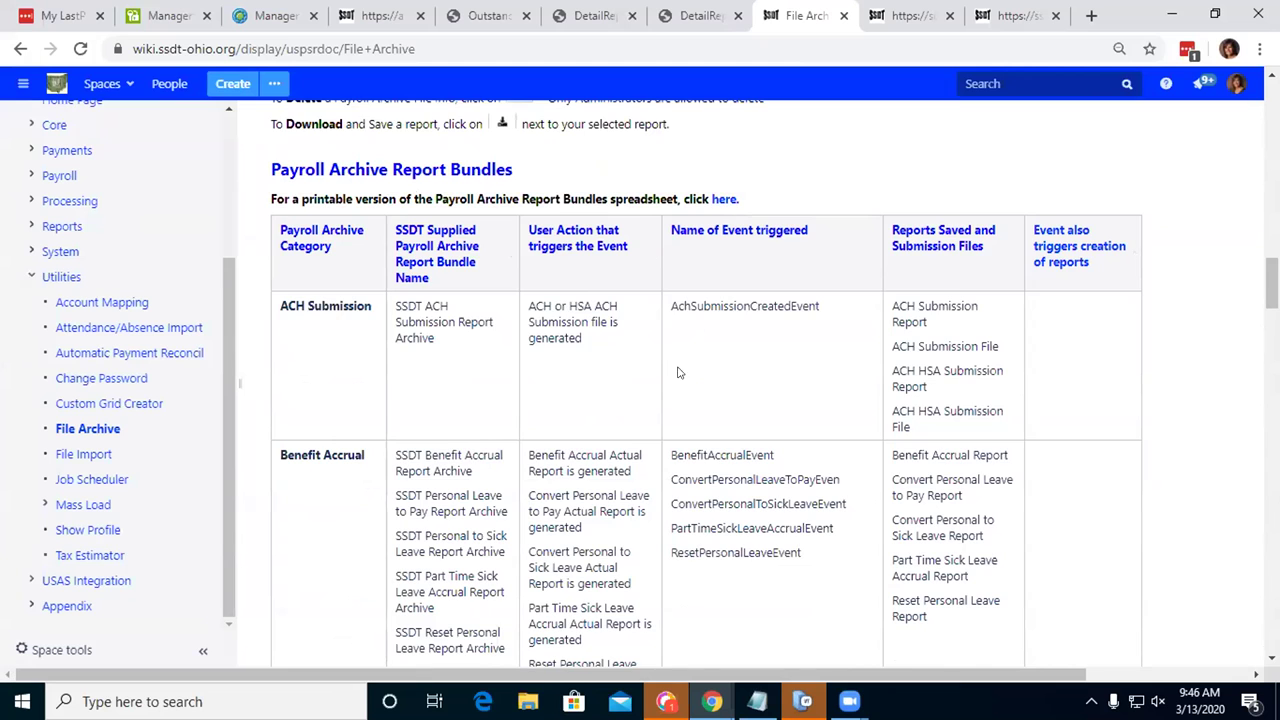
scroll(677, 372, down, 2)
scroll(677, 372, up, 1)
scroll(677, 372, down, 2)
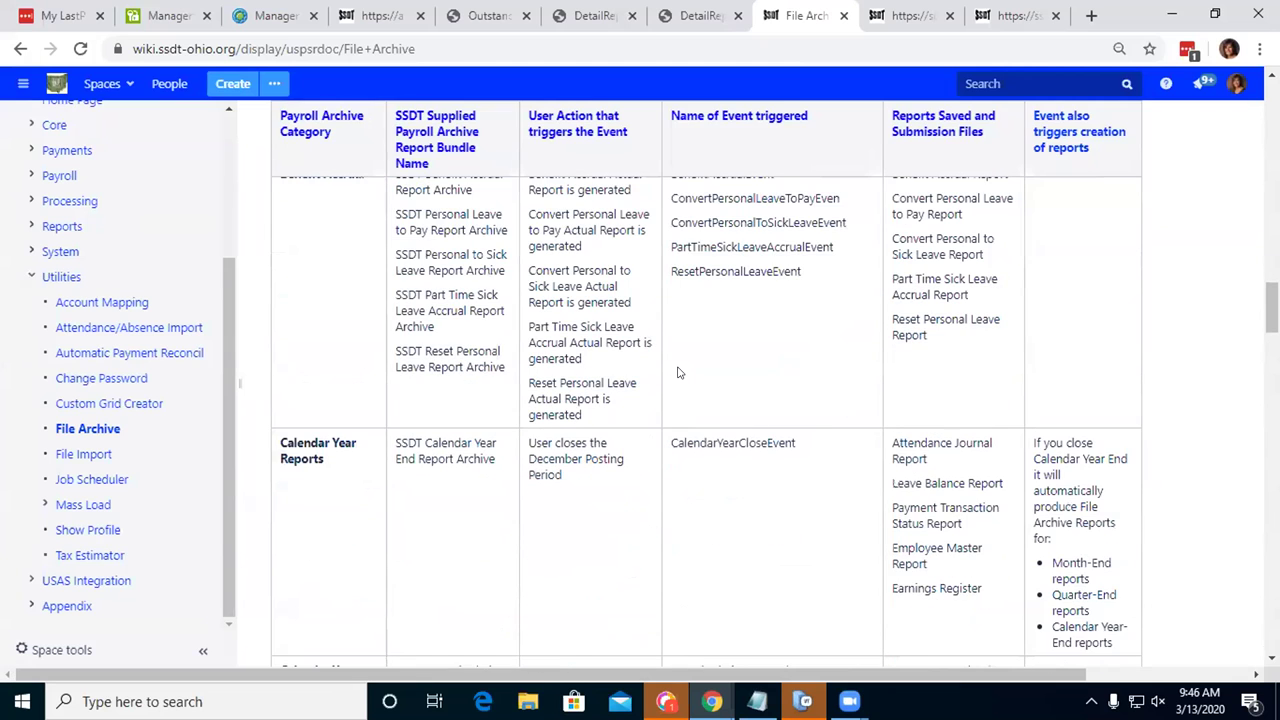
scroll(677, 372, up, 2)
scroll(677, 372, down, 6)
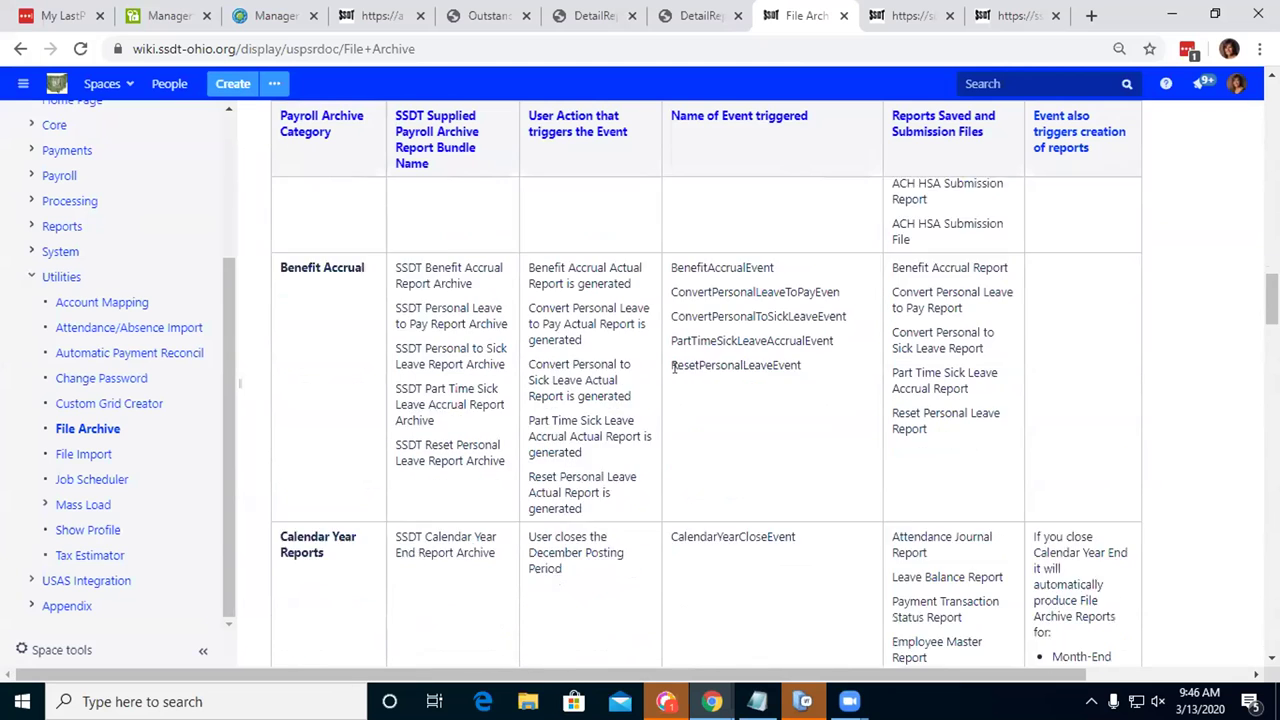
scroll(677, 372, up, 2)
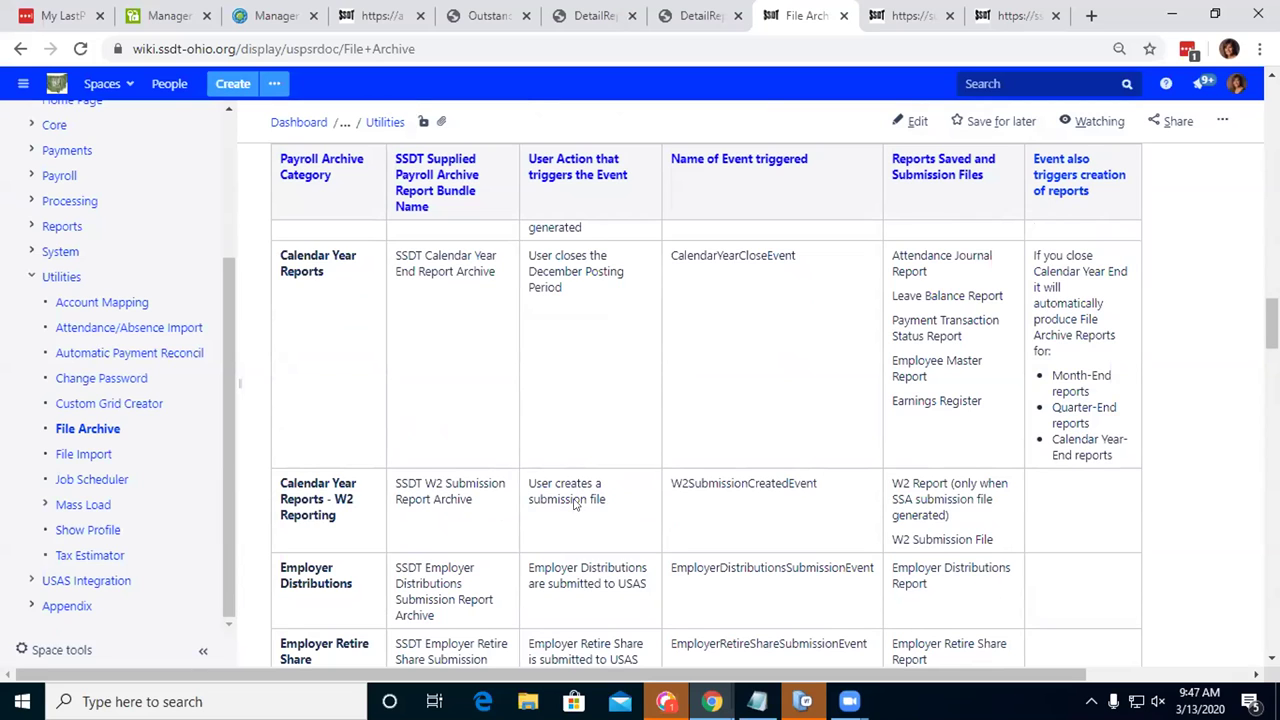
Step: Return to the USPS home page, open the SSDT Birthday Report, and review its report, query and sort options
click(352, 12)
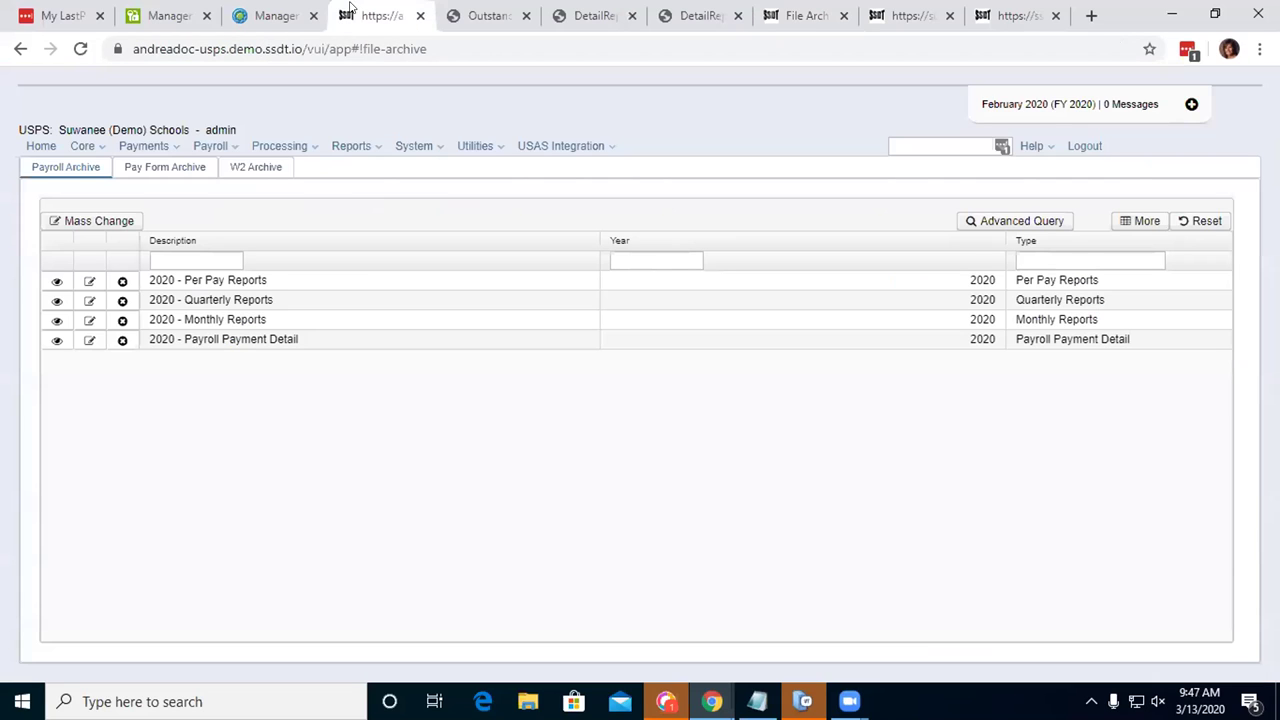
click(42, 147)
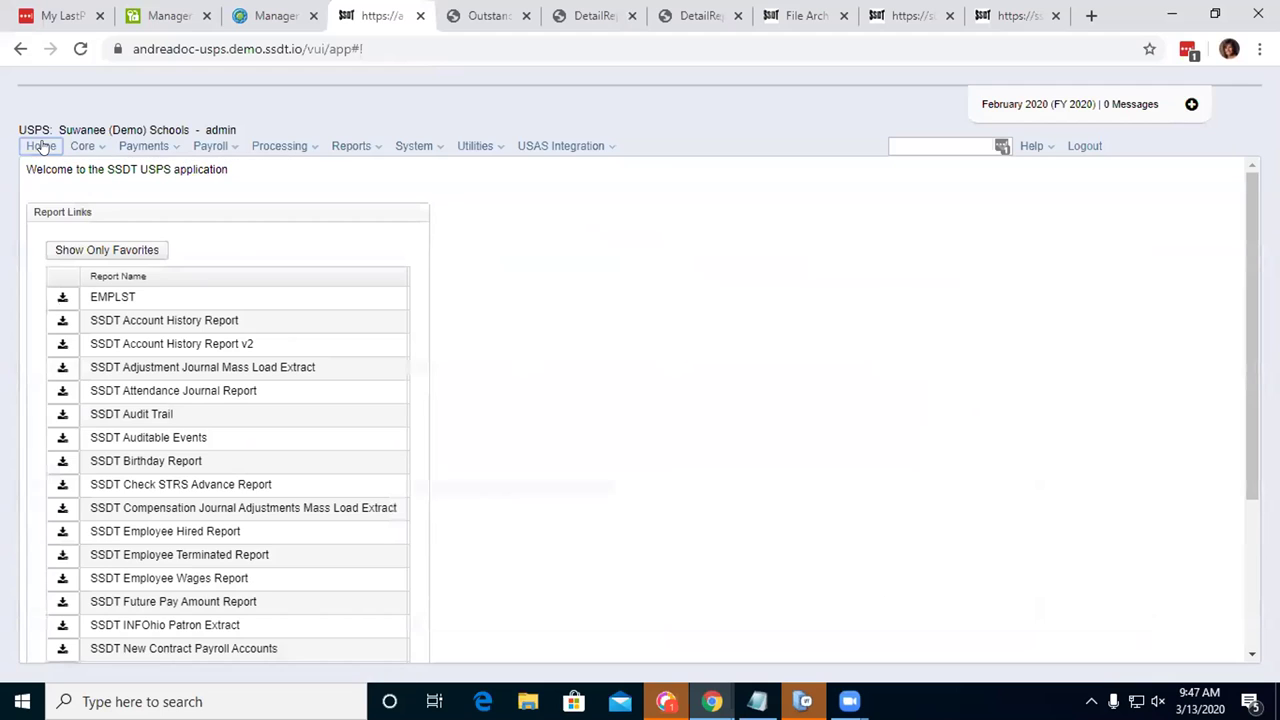
click(62, 462)
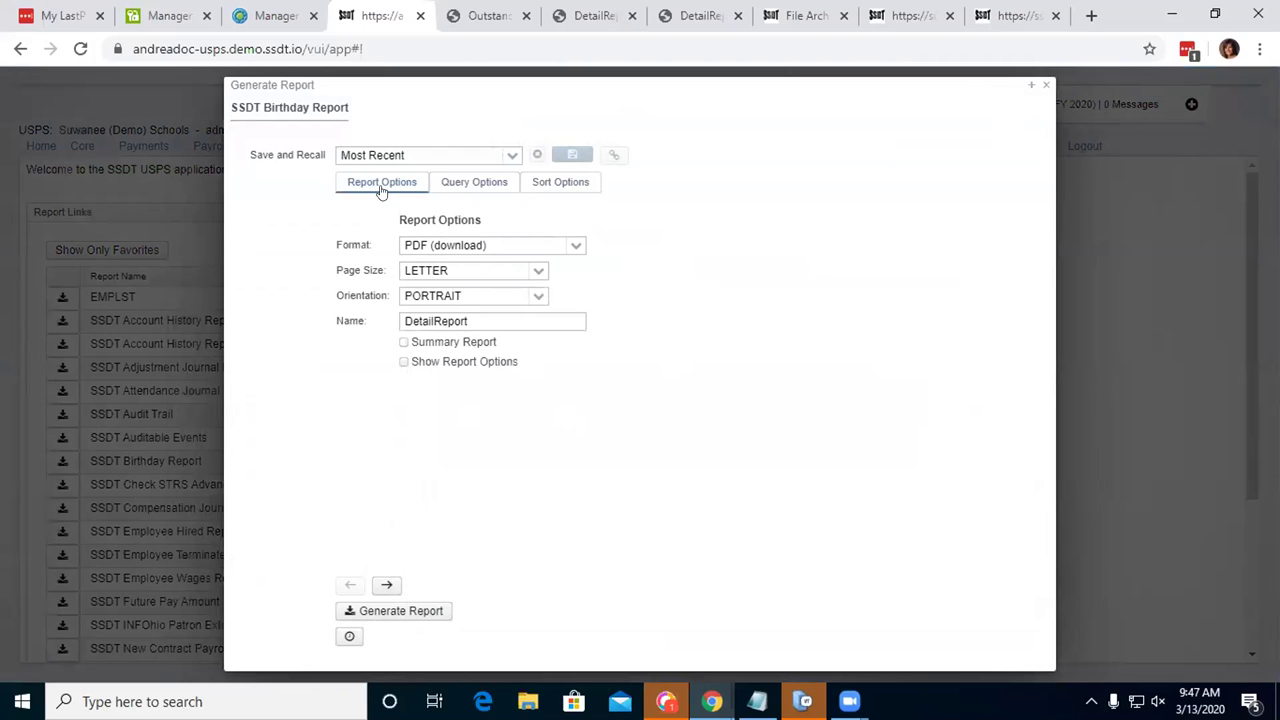
click(463, 188)
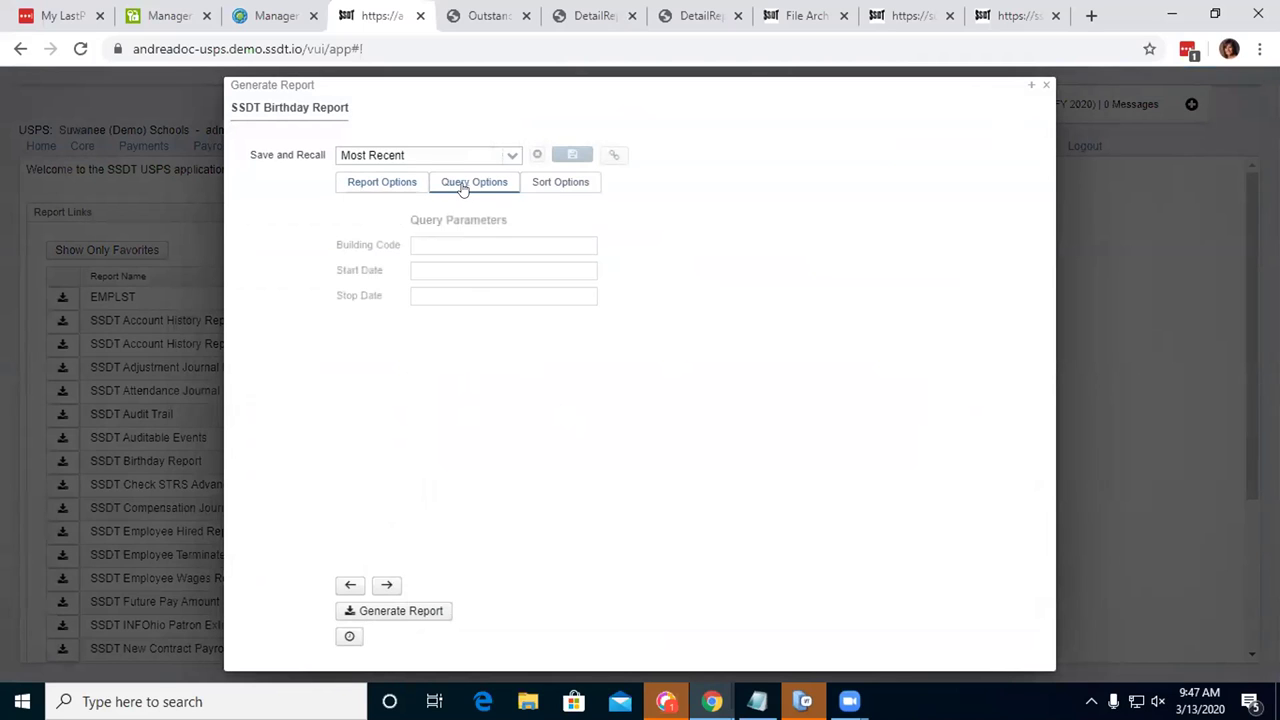
click(548, 189)
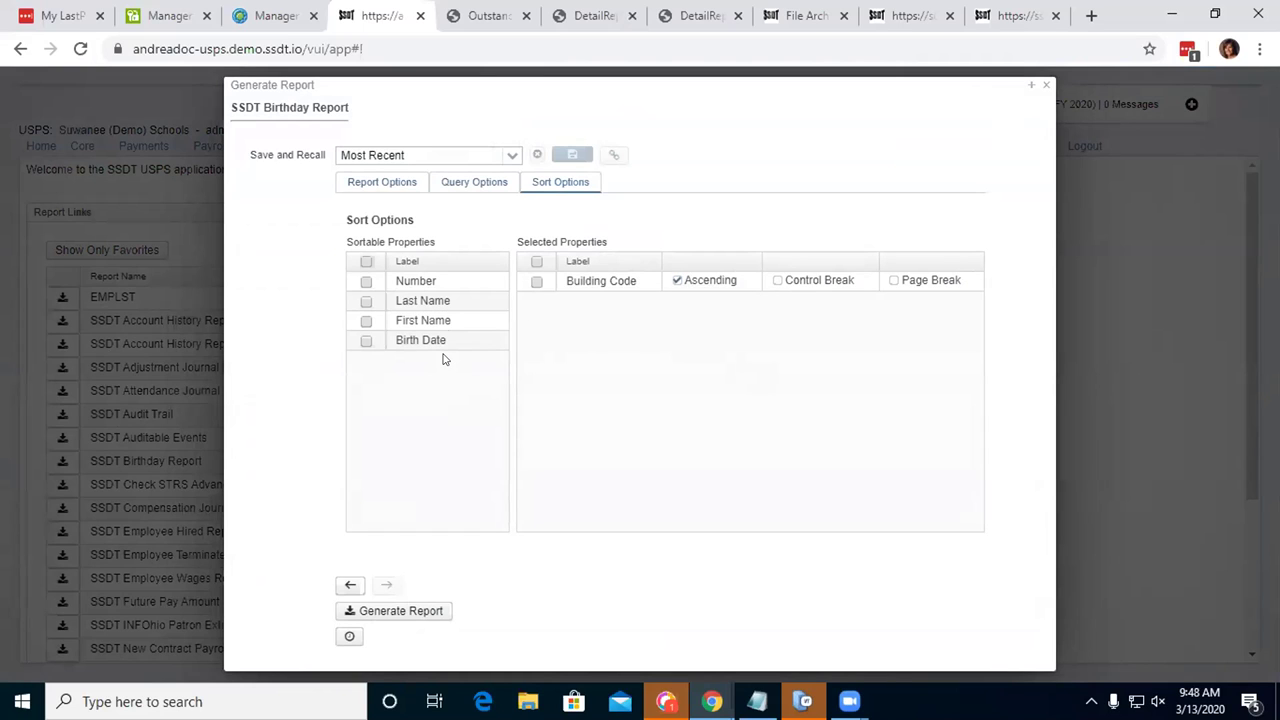
Step: Add Number below Building Code in the Birthday Report's sort properties, and close the report without generating it
click(418, 282)
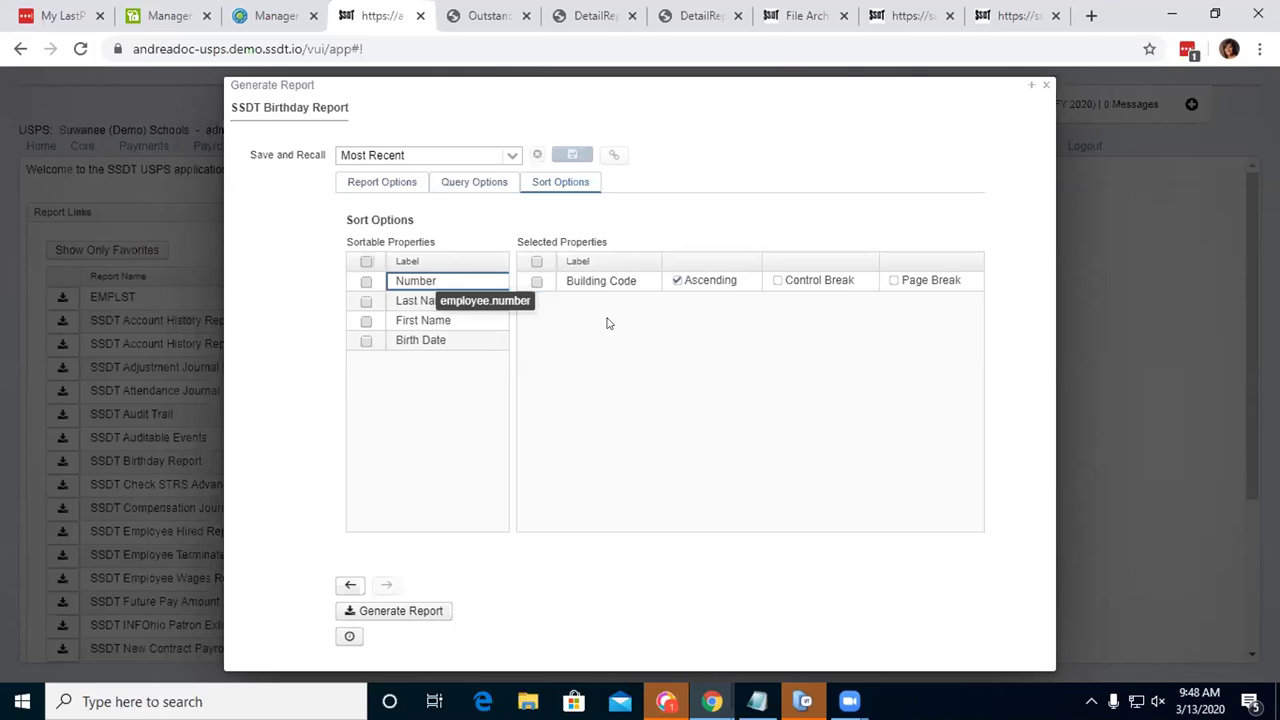
drag(606, 323, 614, 400)
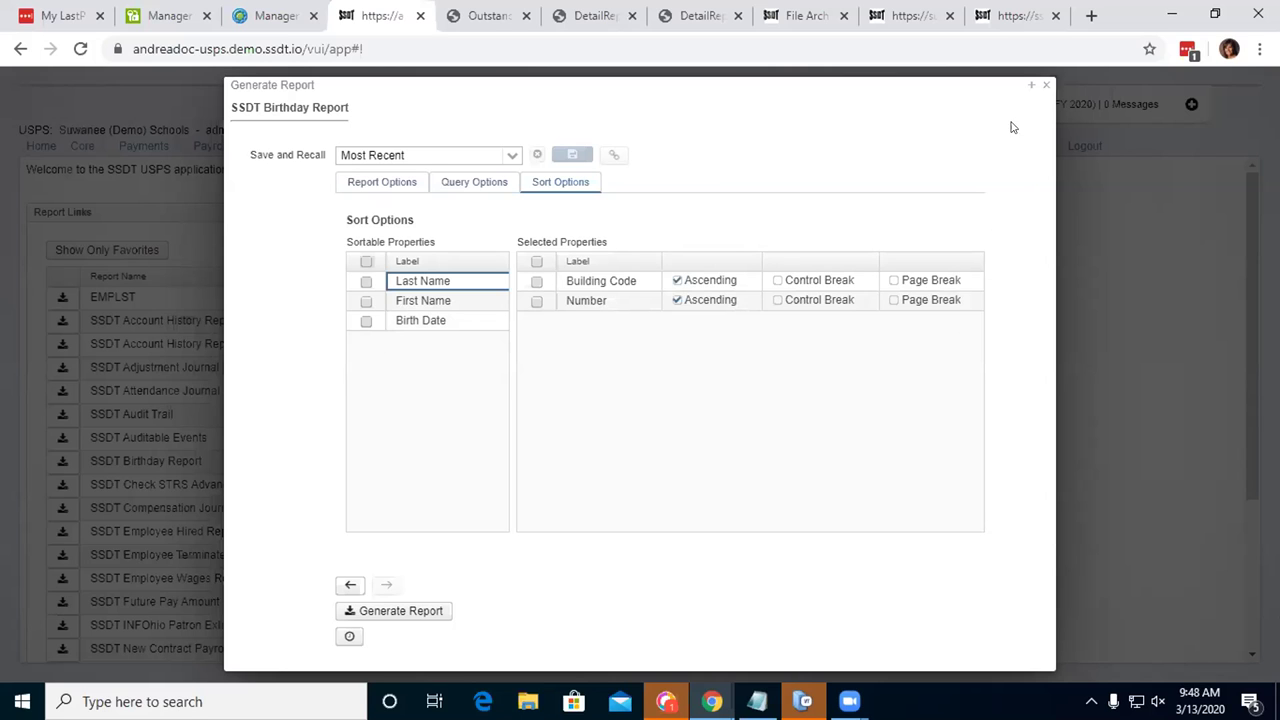
click(1040, 88)
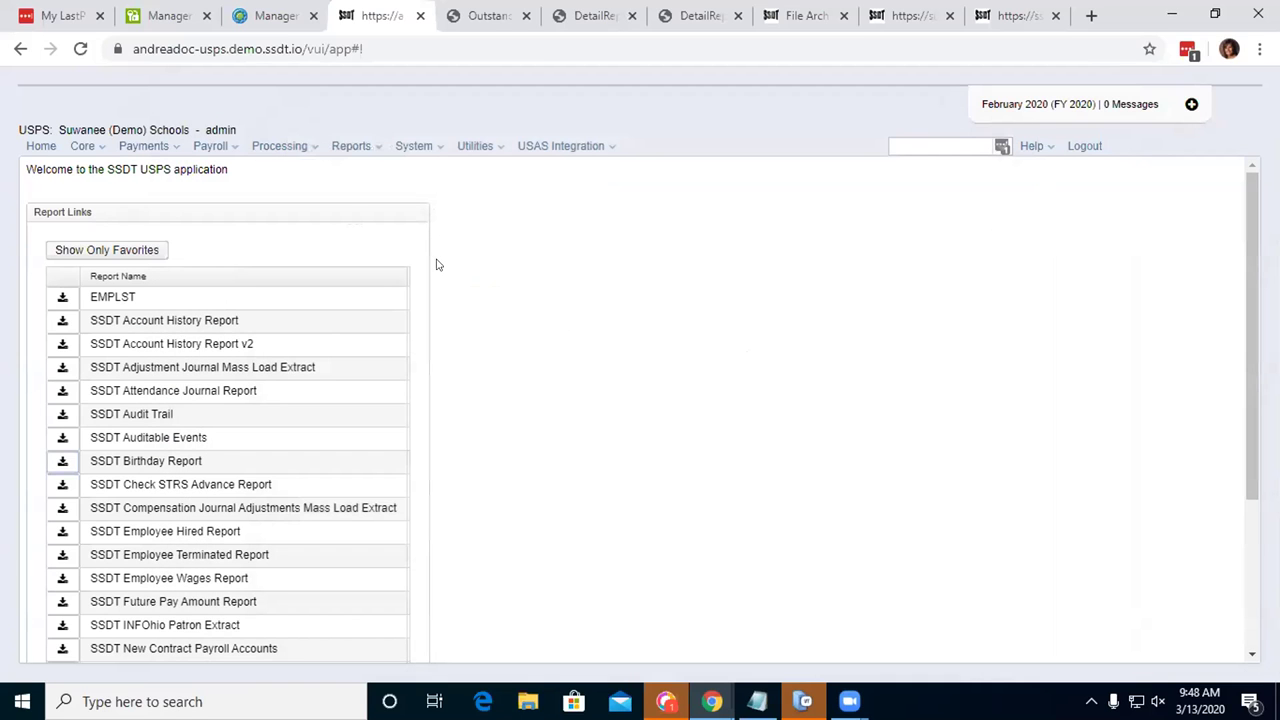
Step: View the report definitions in Report Manager and choose the Custom Report Creator
click(358, 148)
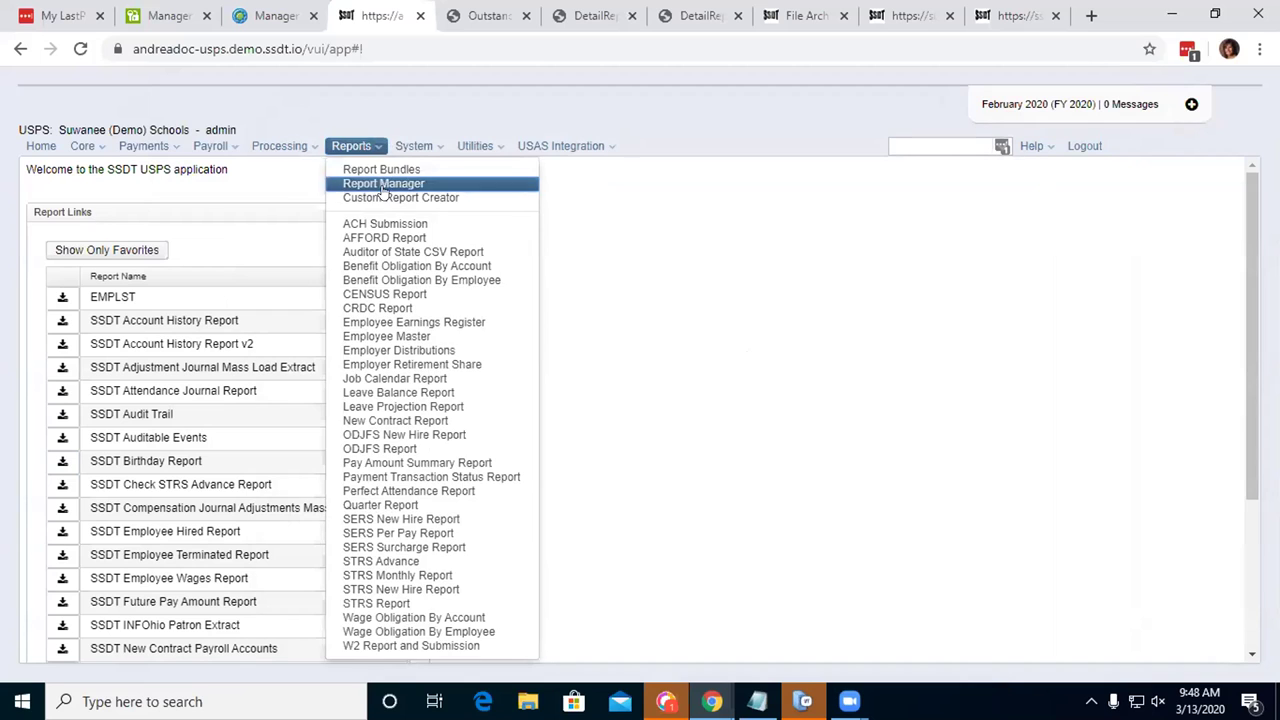
click(383, 189)
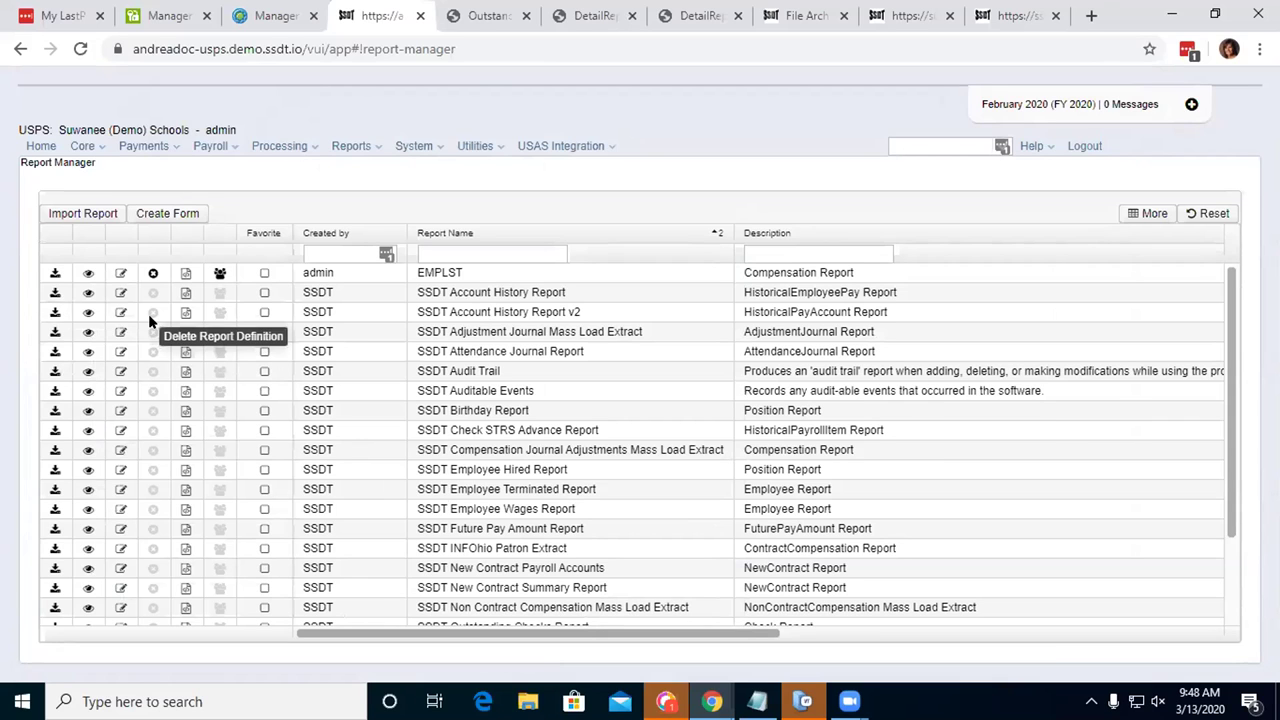
click(351, 146)
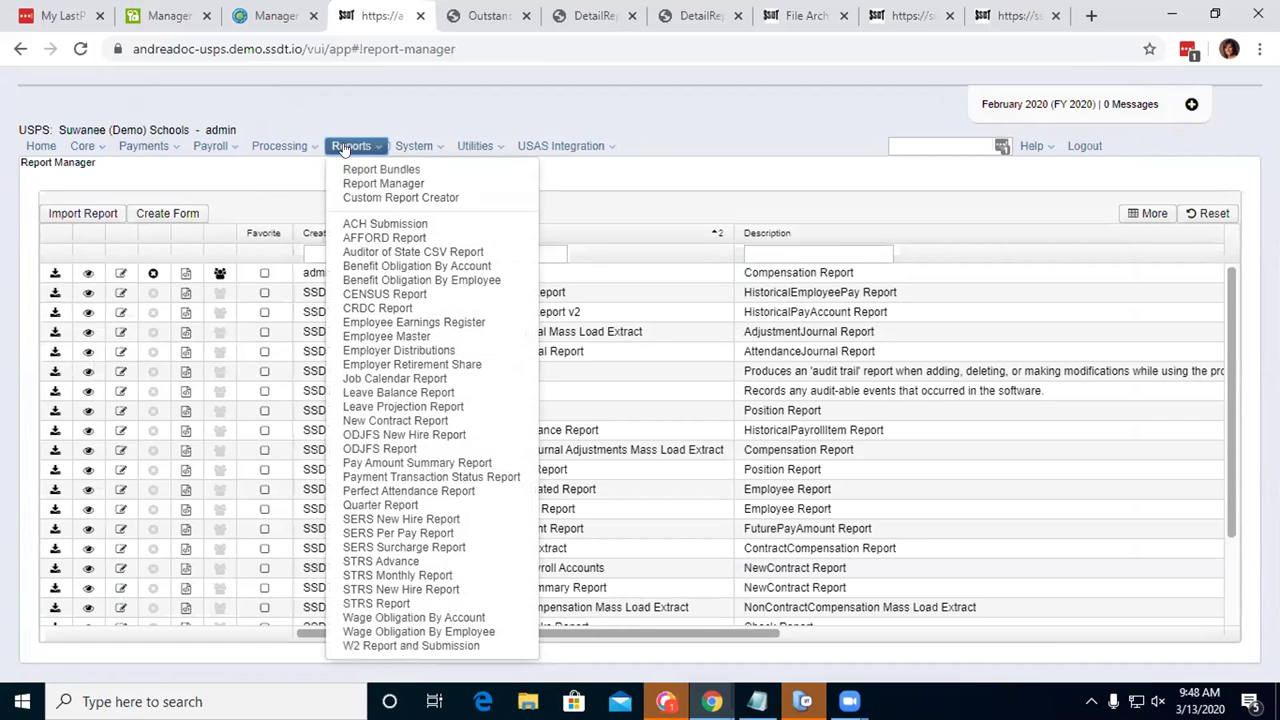
click(374, 197)
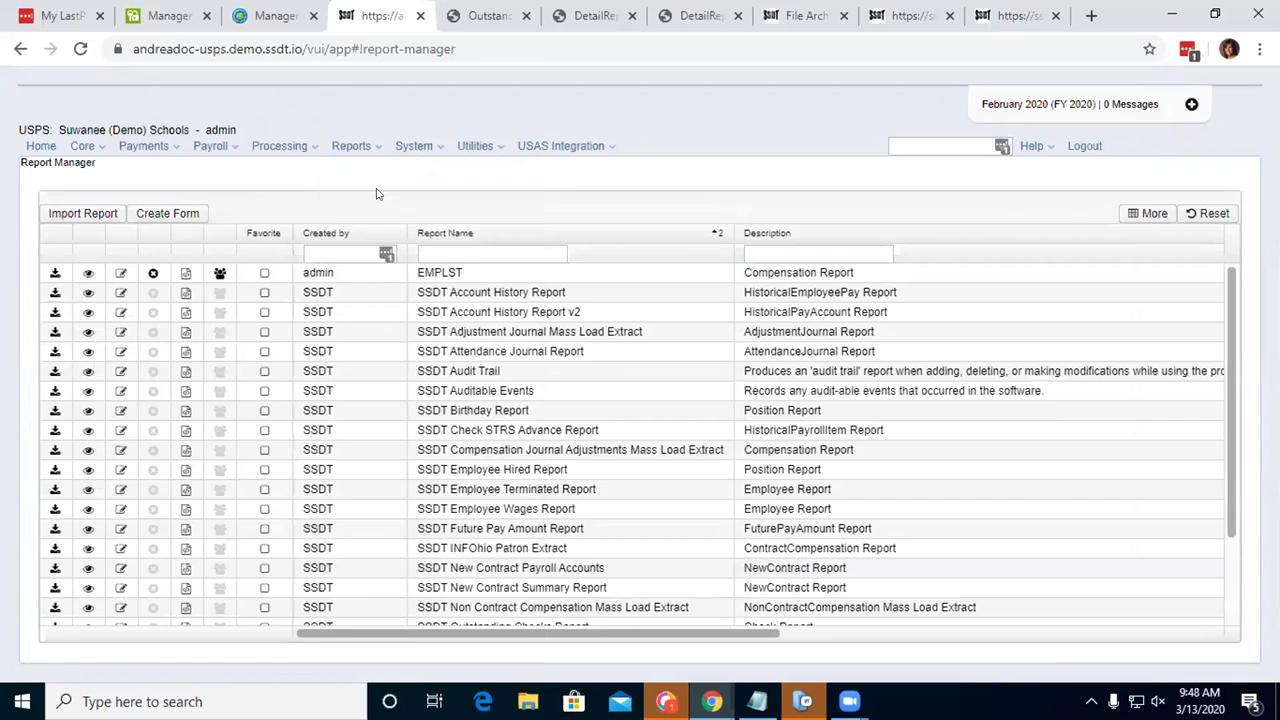
Step: Open the Compensation grid, check the sort options of its report, and close the report without generating it
click(70, 147)
click(167, 239)
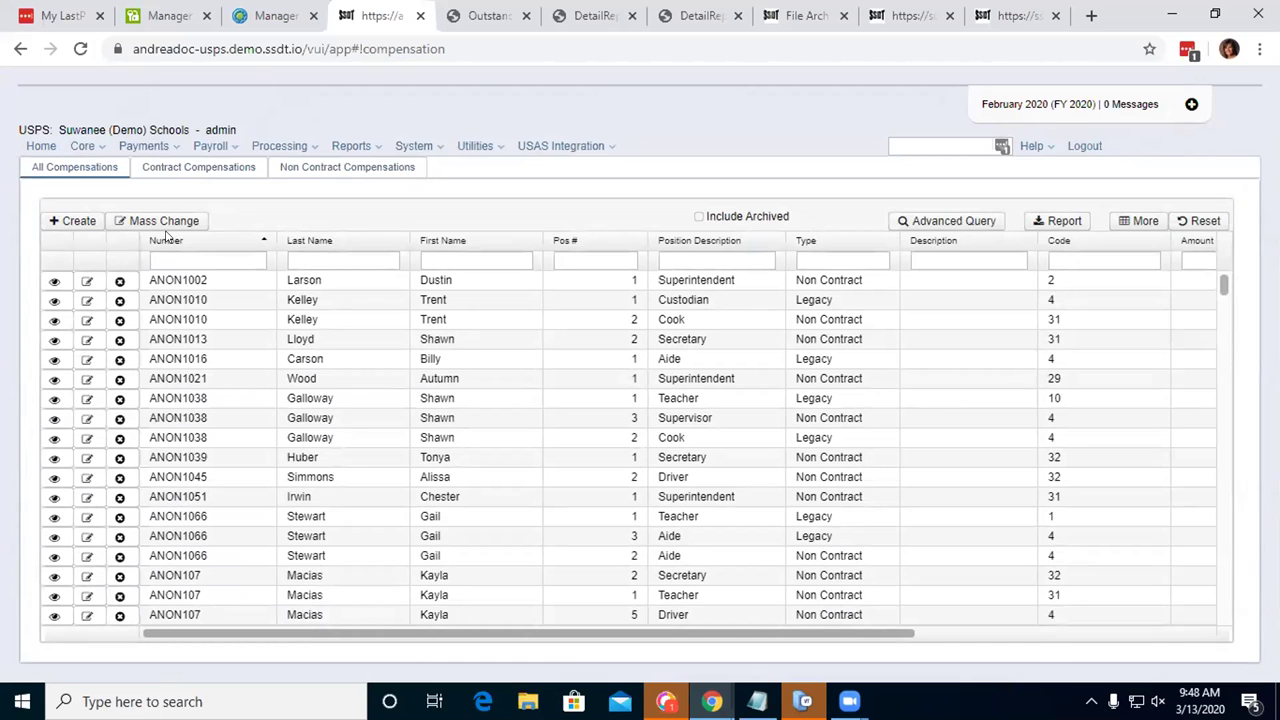
click(1056, 221)
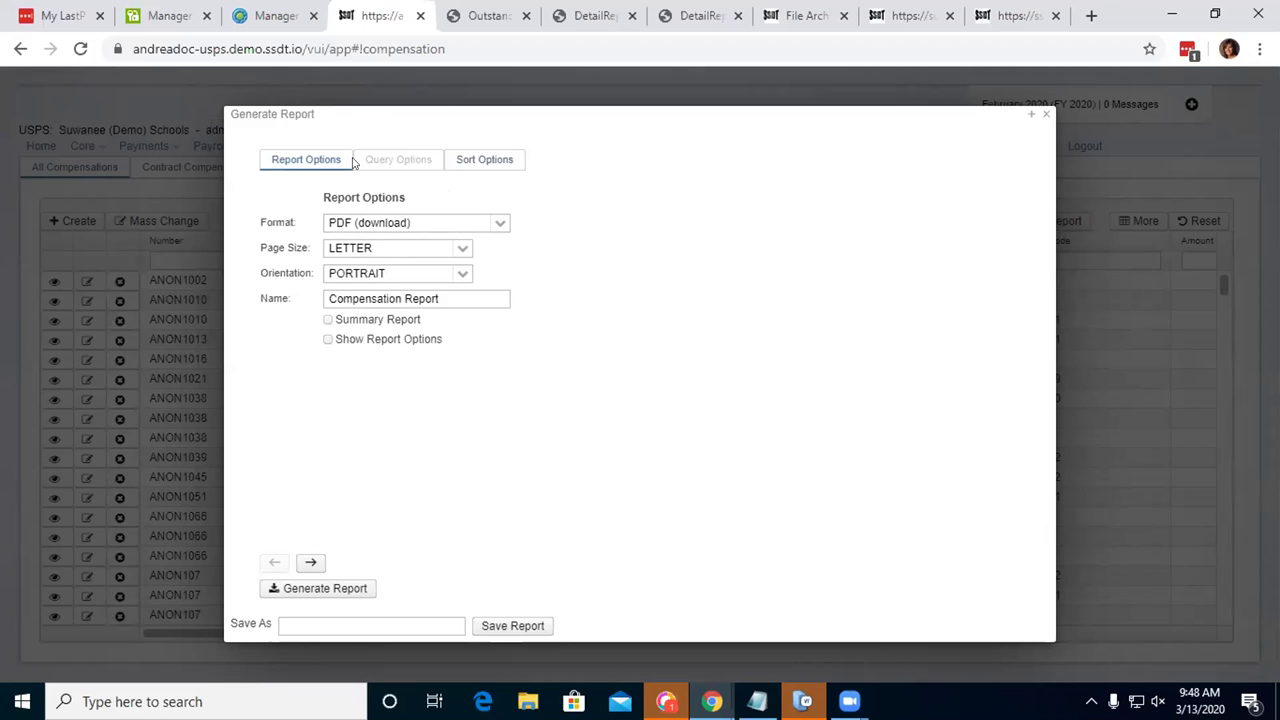
click(478, 159)
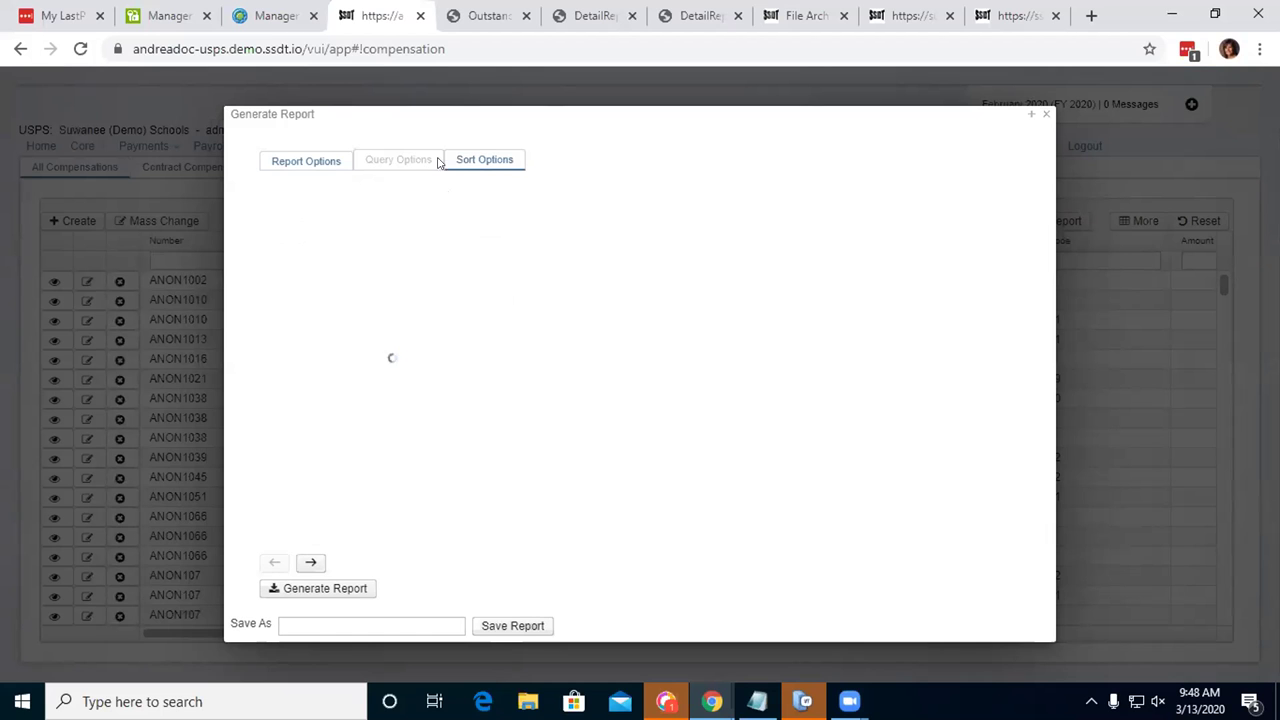
click(1040, 115)
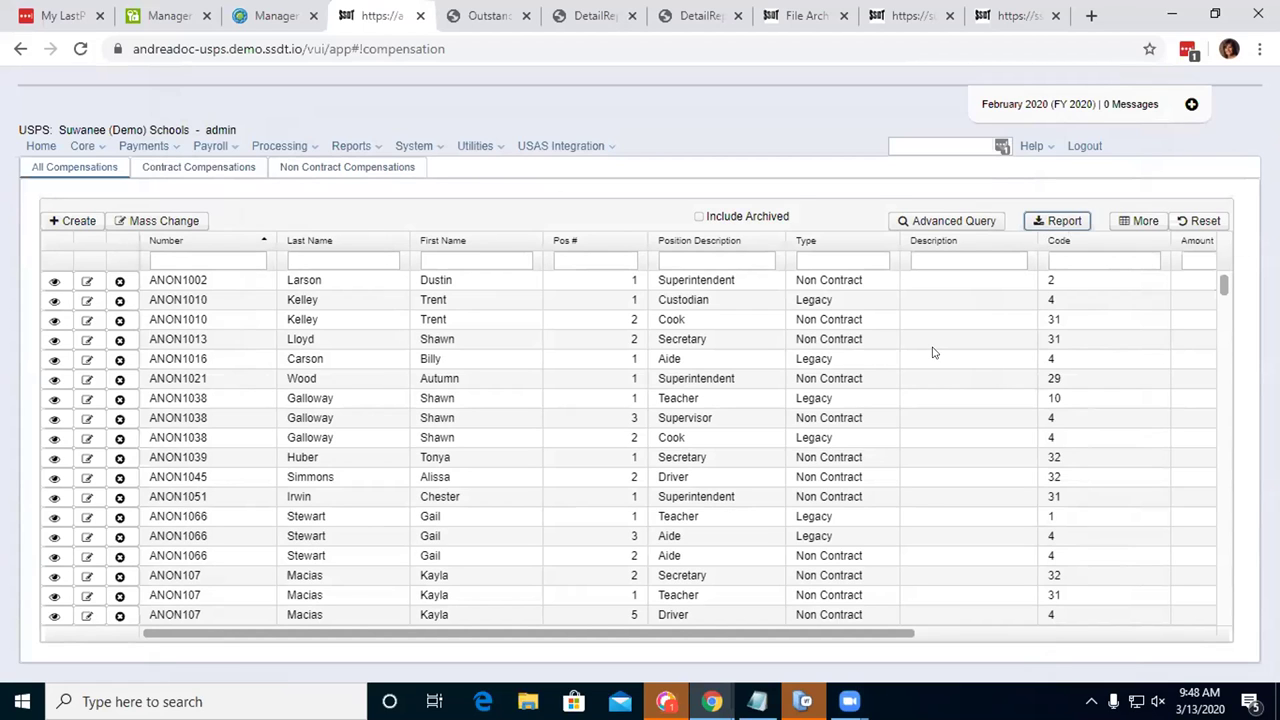
Step: View the SSDT payroll archive bundles in the Report Bundle Manager
click(355, 146)
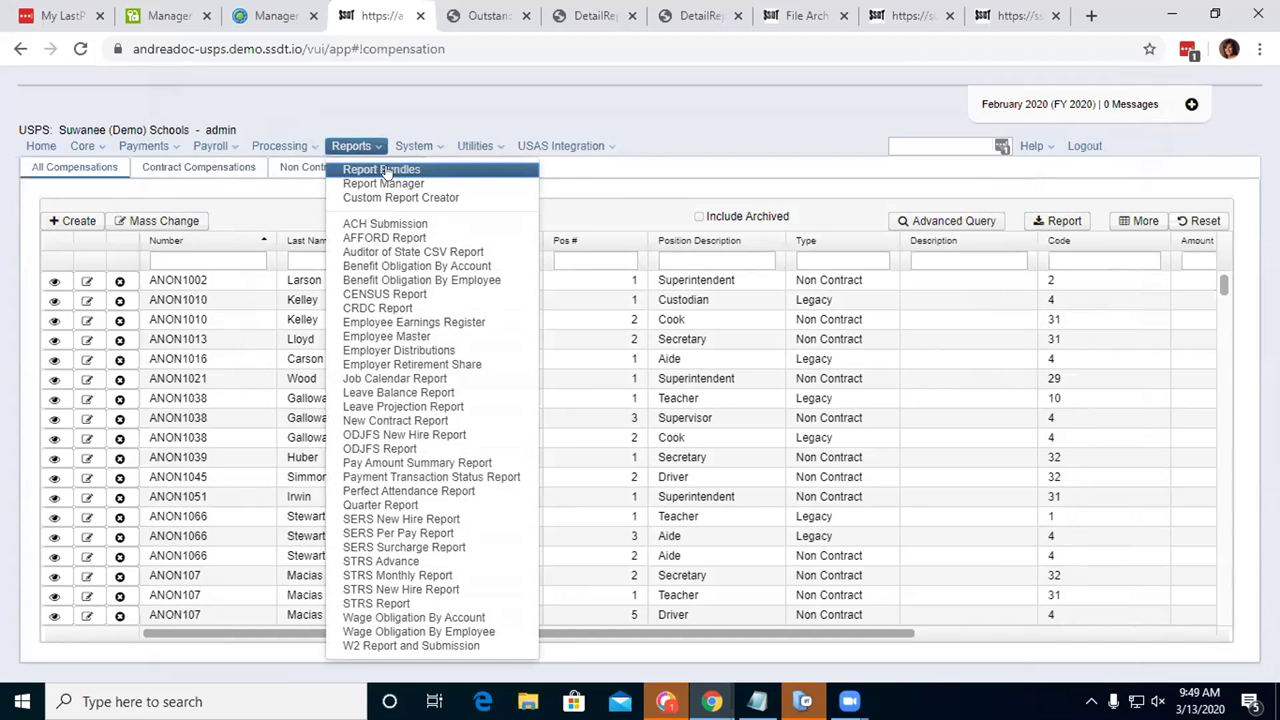
click(378, 169)
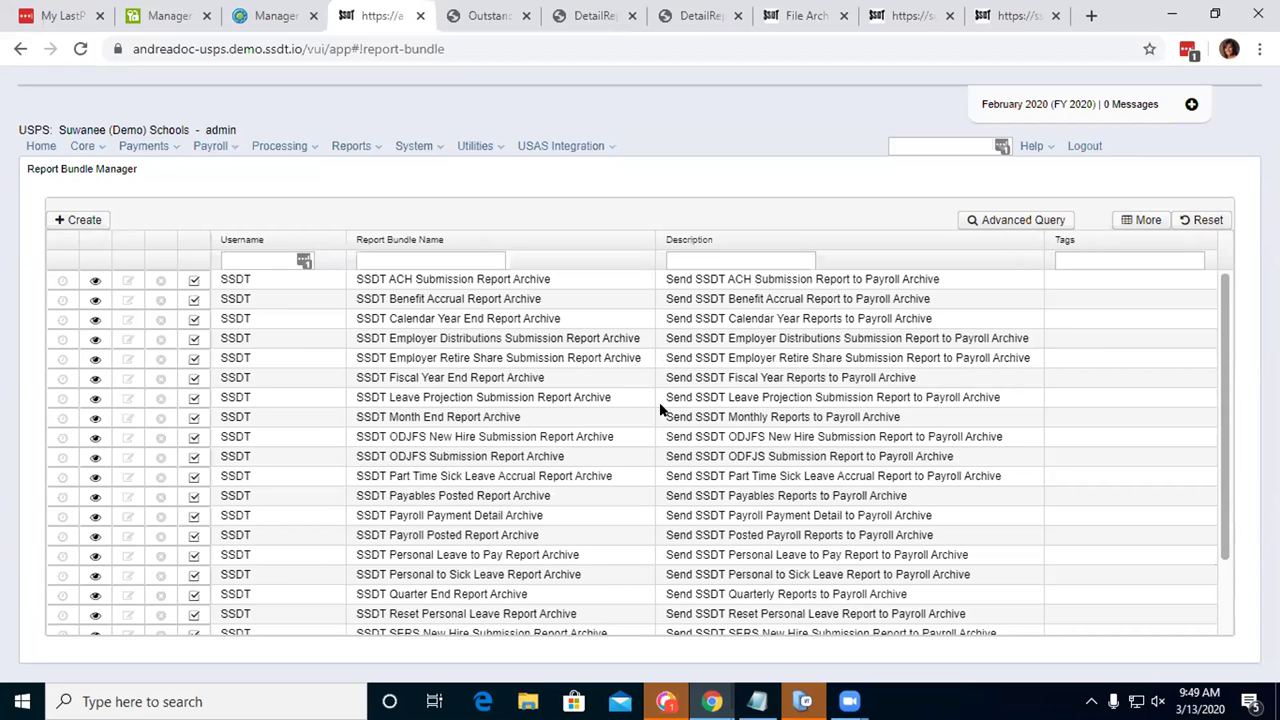
Step: Open the first Federal Tax payroll item, enable Use New W-4 to review its fields, disable it, and close the item without saving
click(92, 151)
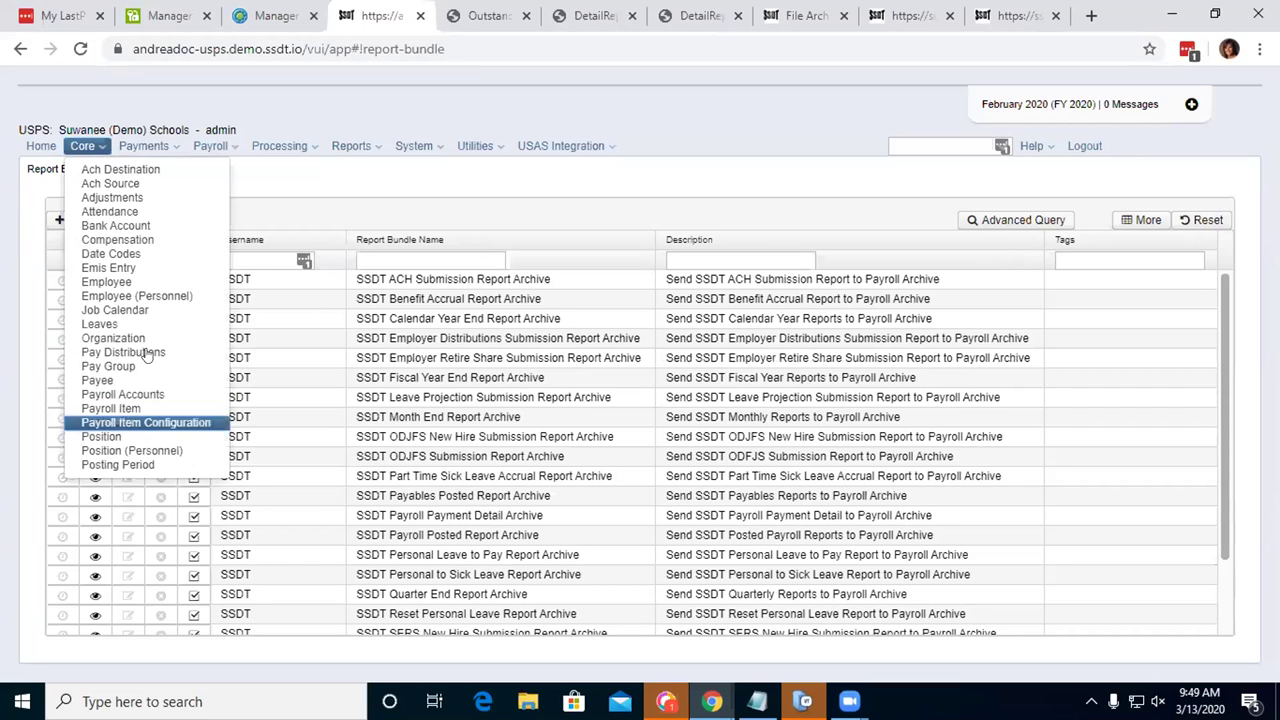
click(110, 408)
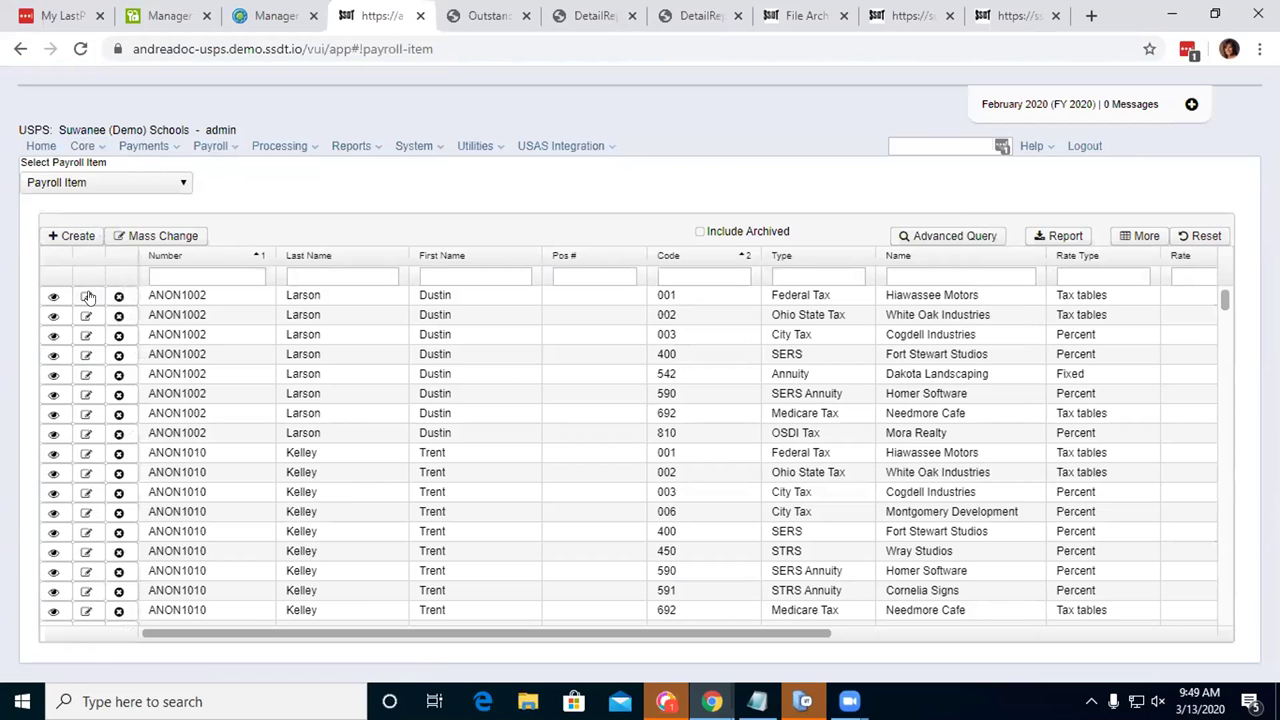
click(87, 297)
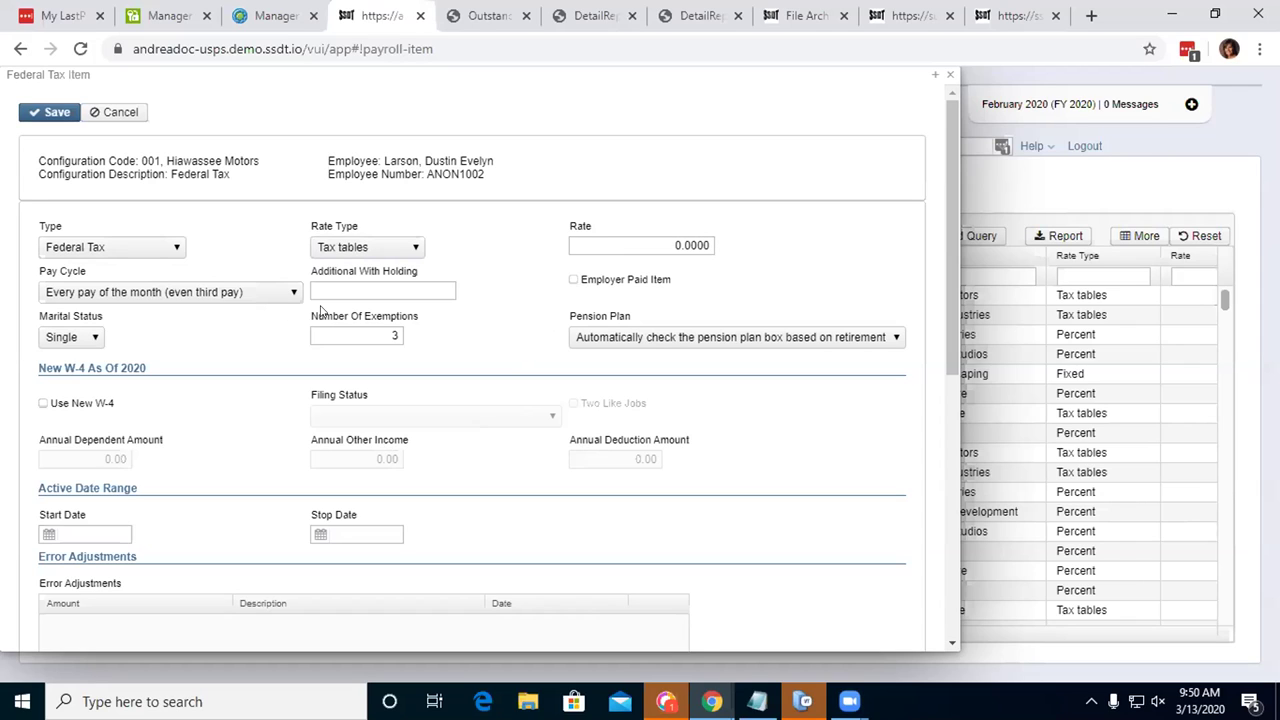
click(42, 404)
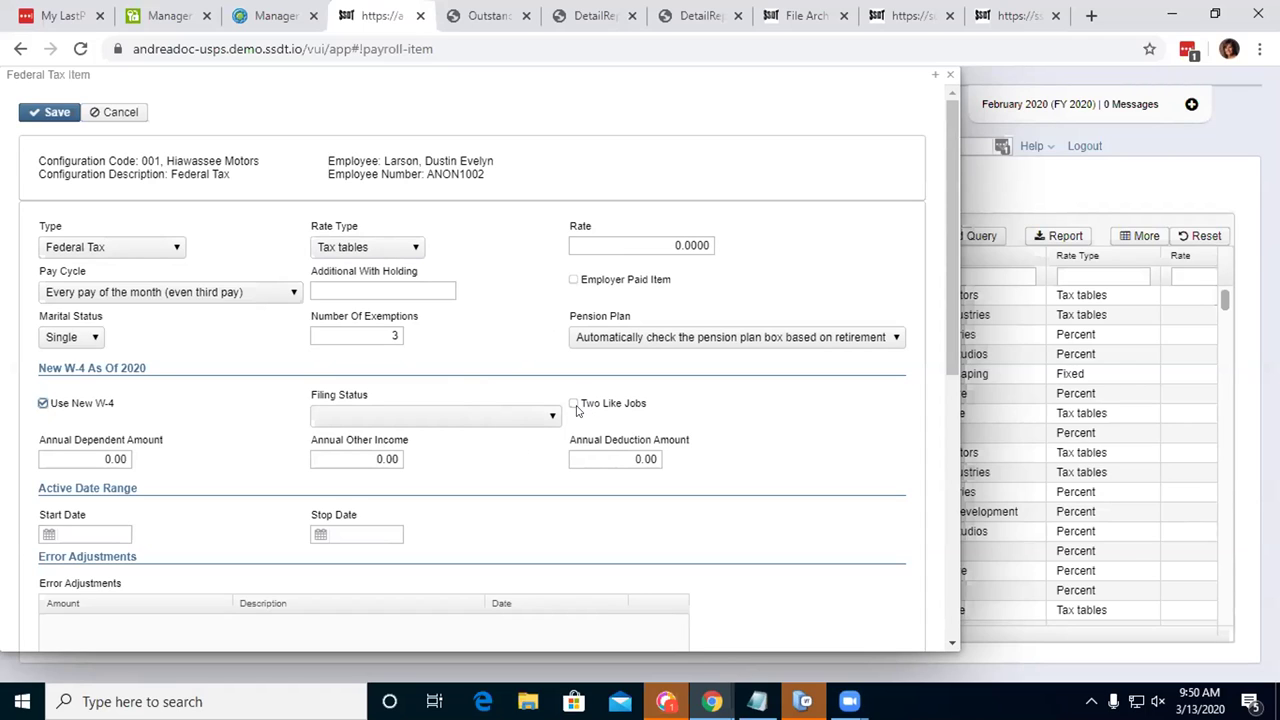
mouse_move(568, 410)
scroll(255, 443, down, 2)
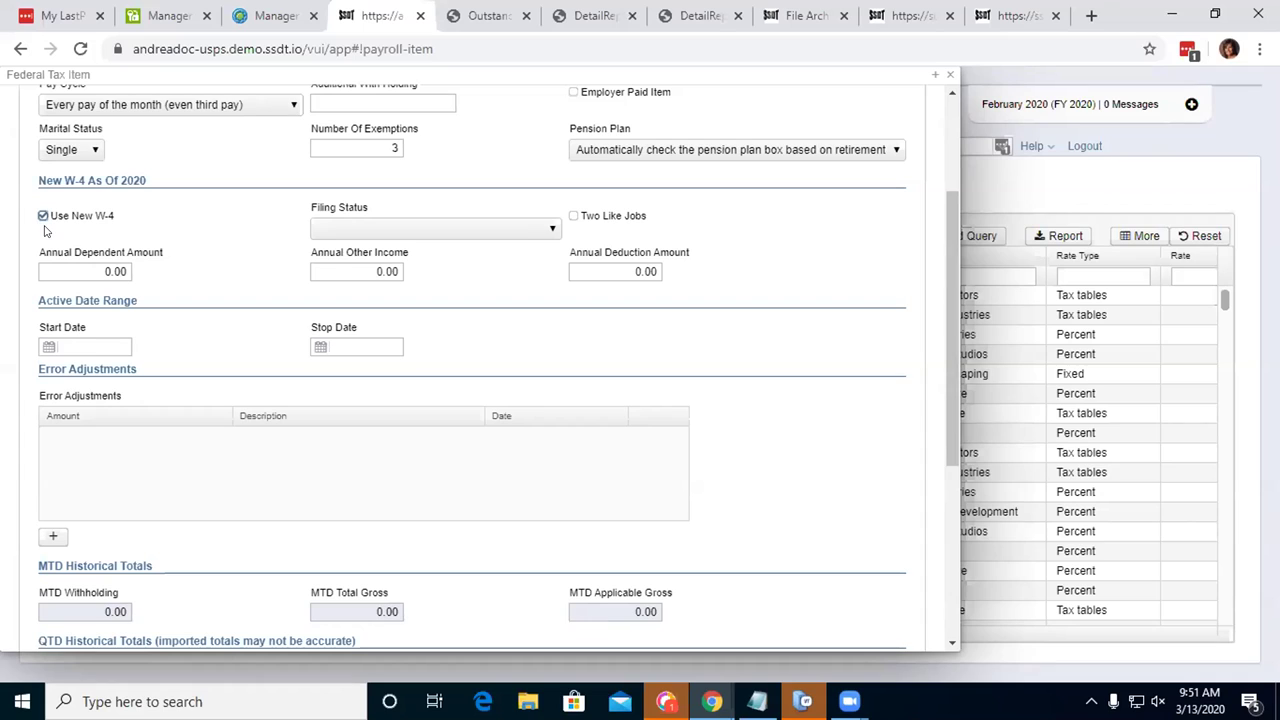
click(43, 215)
mouse_move(367, 269)
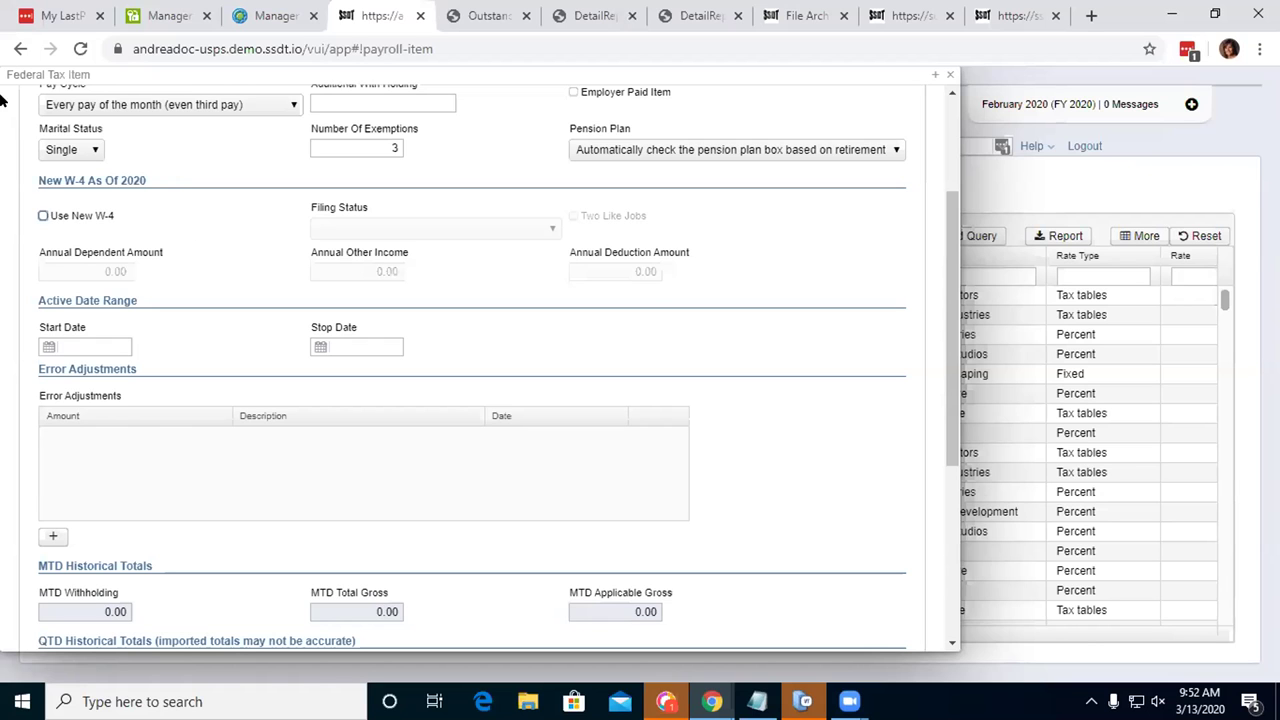
click(950, 74)
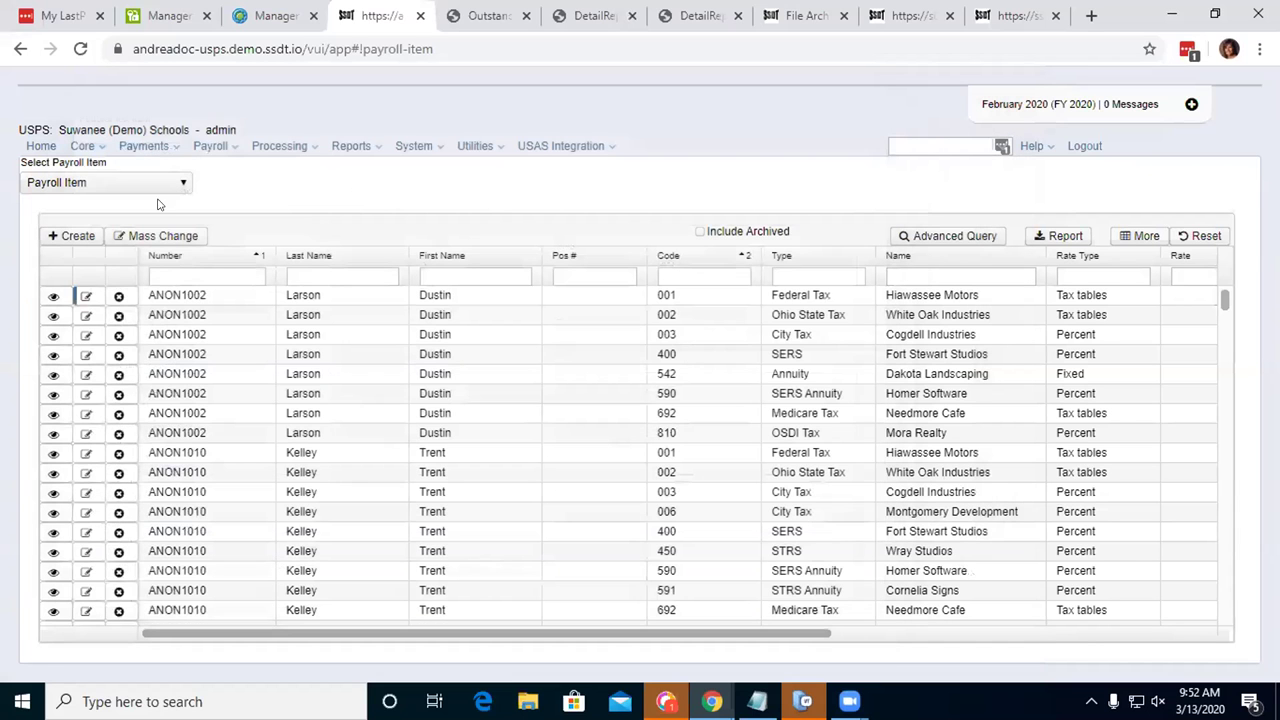
Step: Open the Adjustments grid from the Core records
click(82, 146)
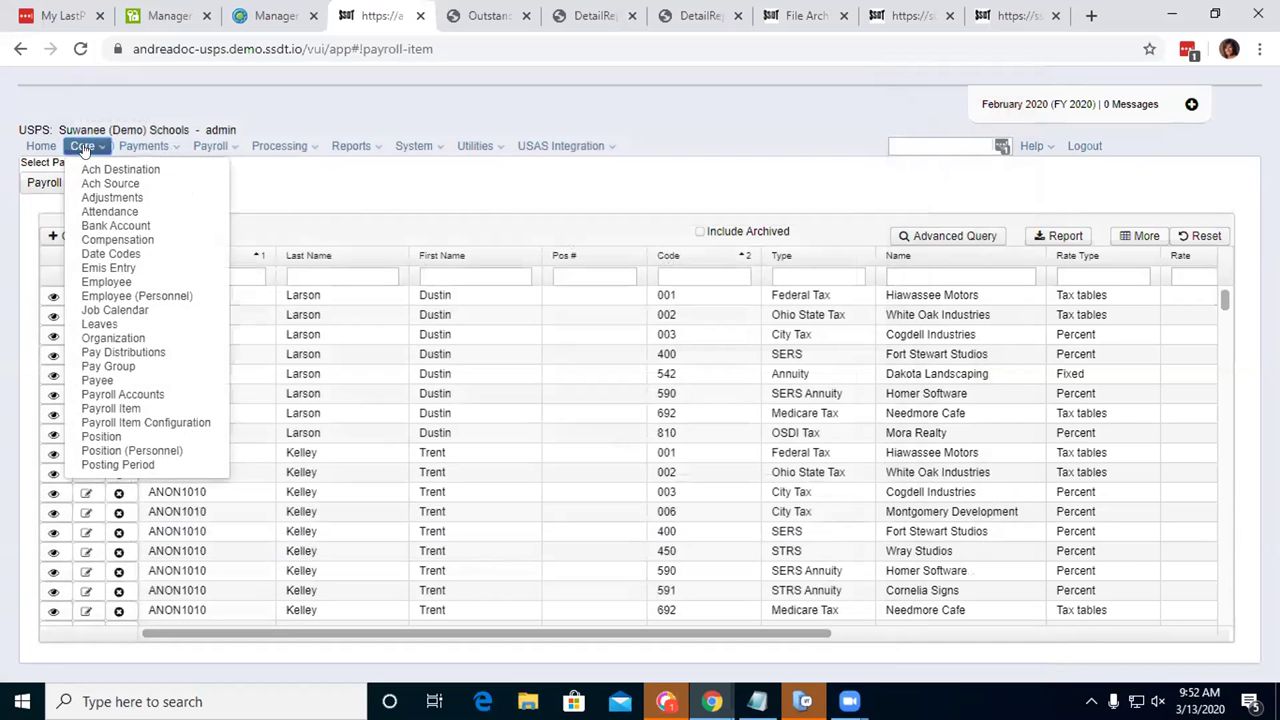
click(125, 199)
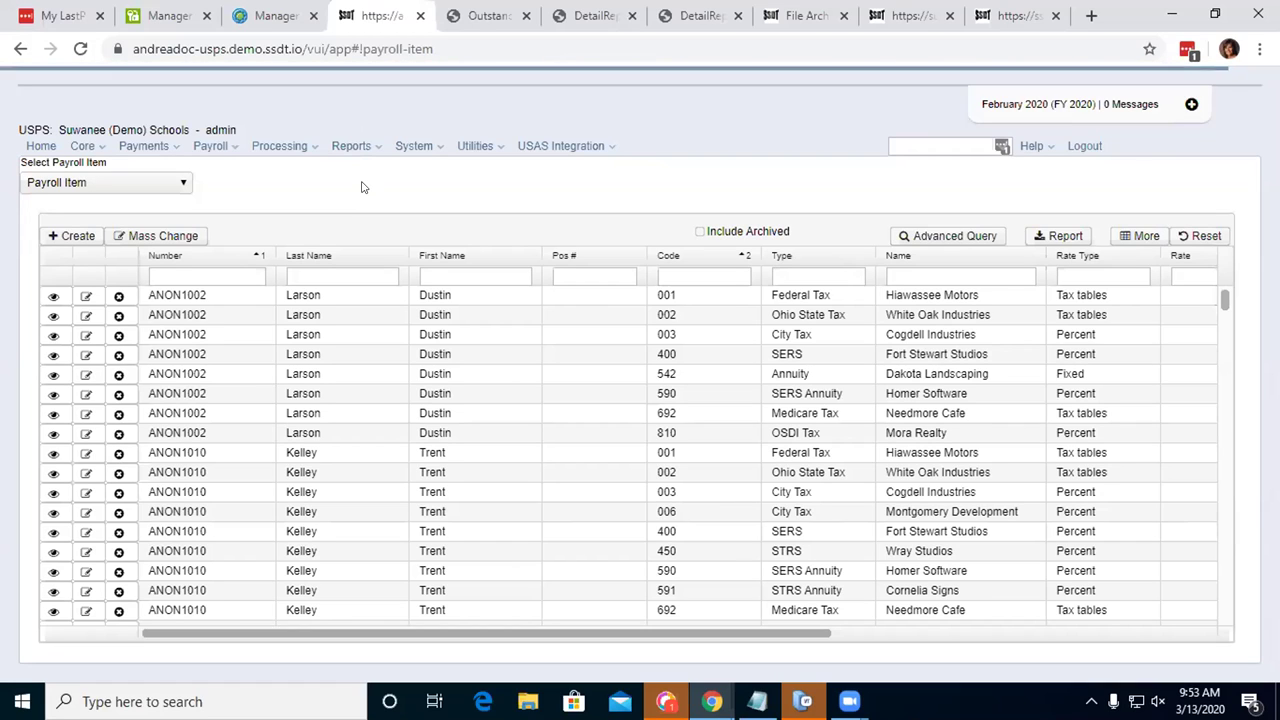
Step: Close the expiring Austintown session's browser tab and try to open Adjustments in the ssdtdemo-usps instance
click(918, 33)
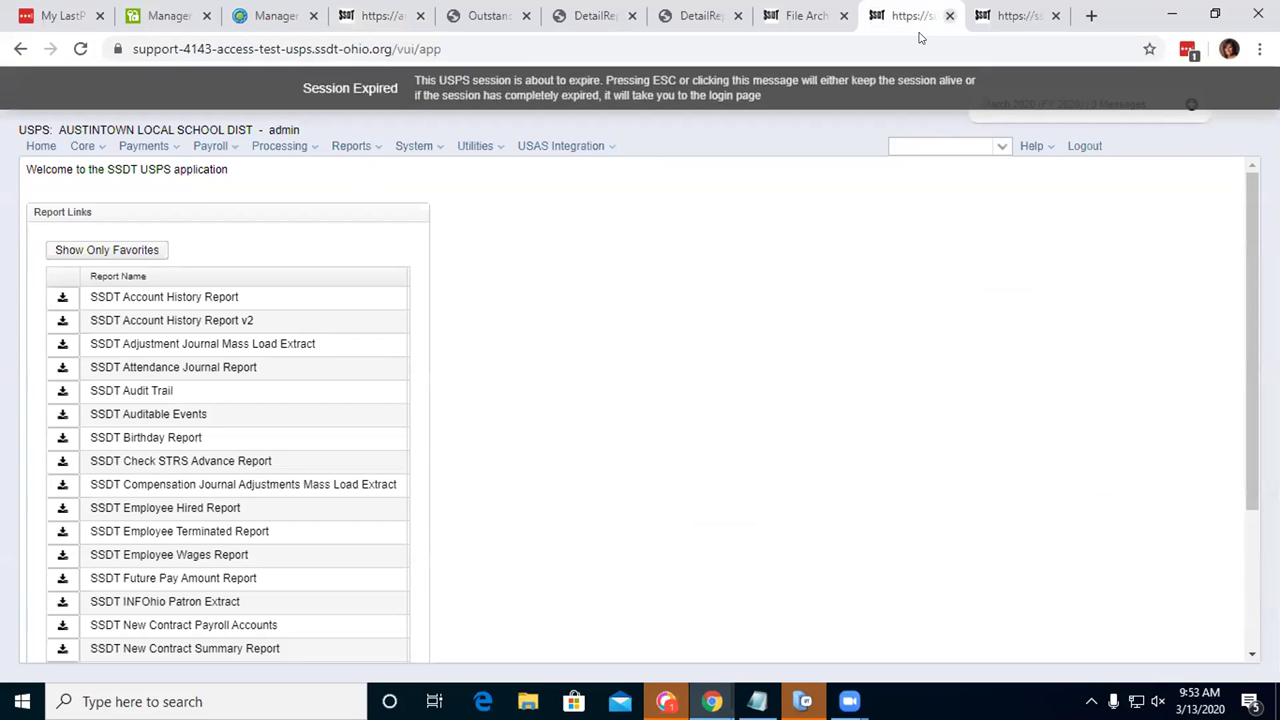
key(ctrl+w)
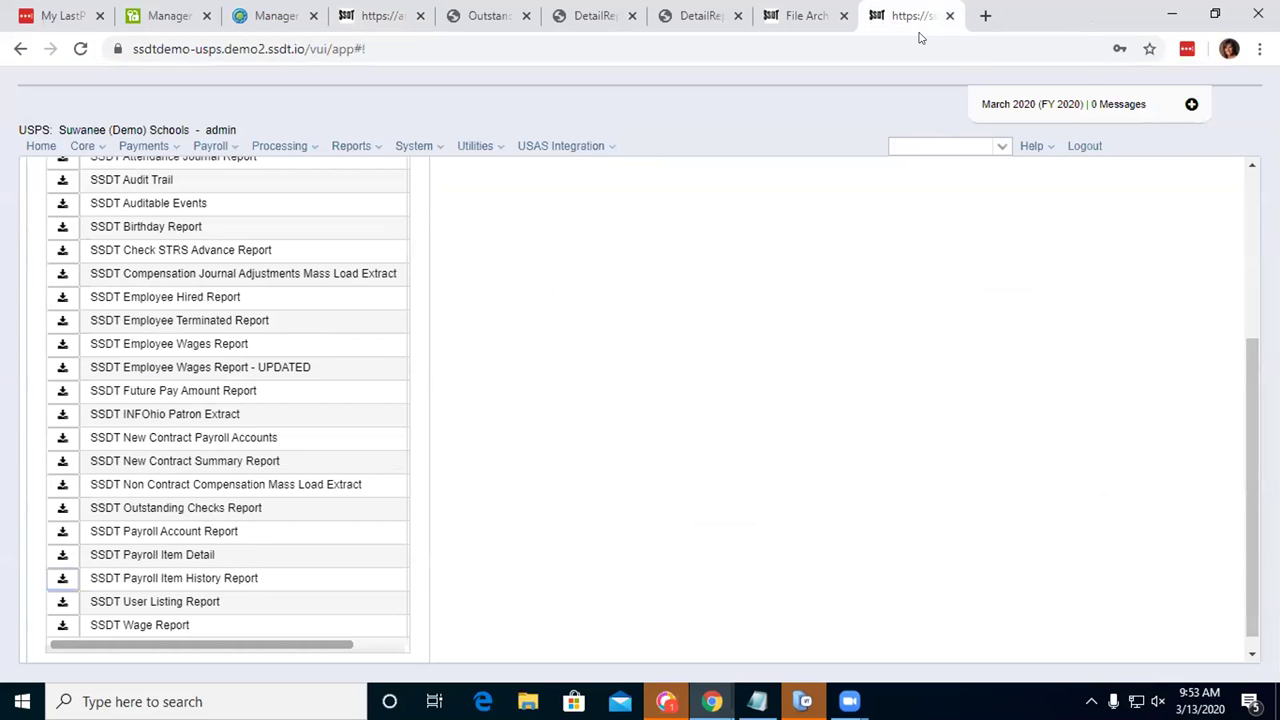
click(83, 145)
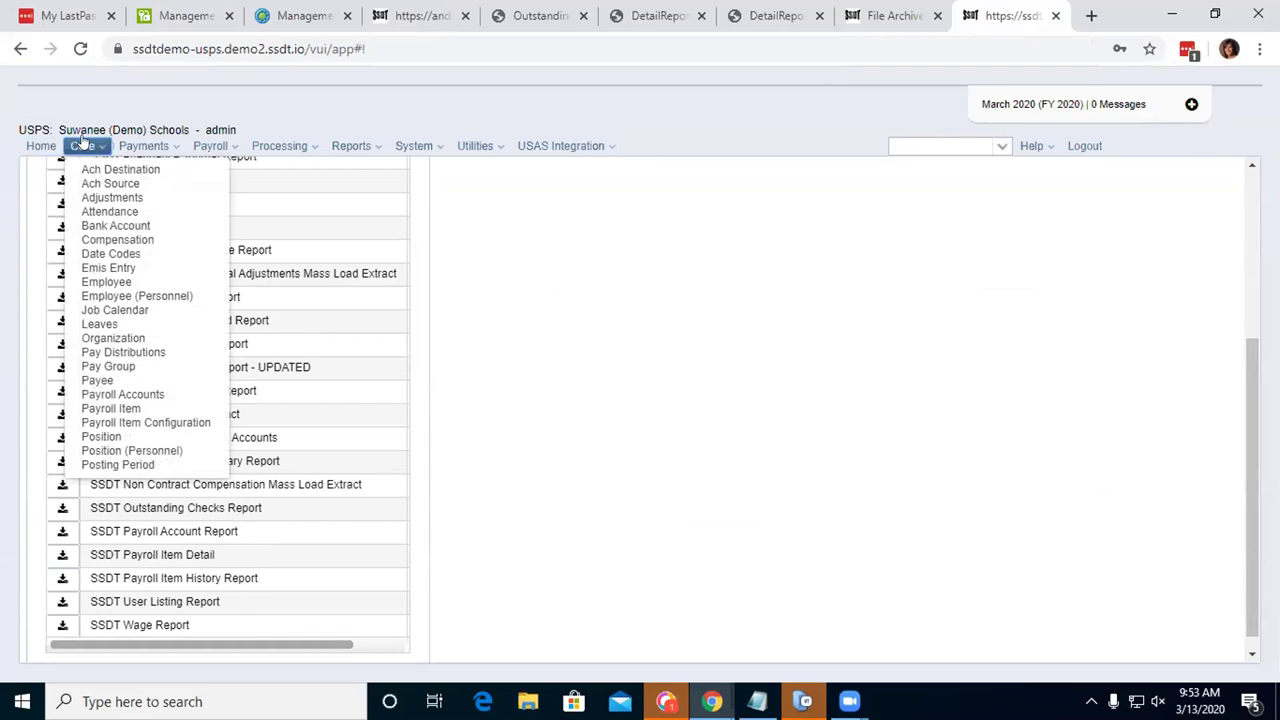
click(128, 198)
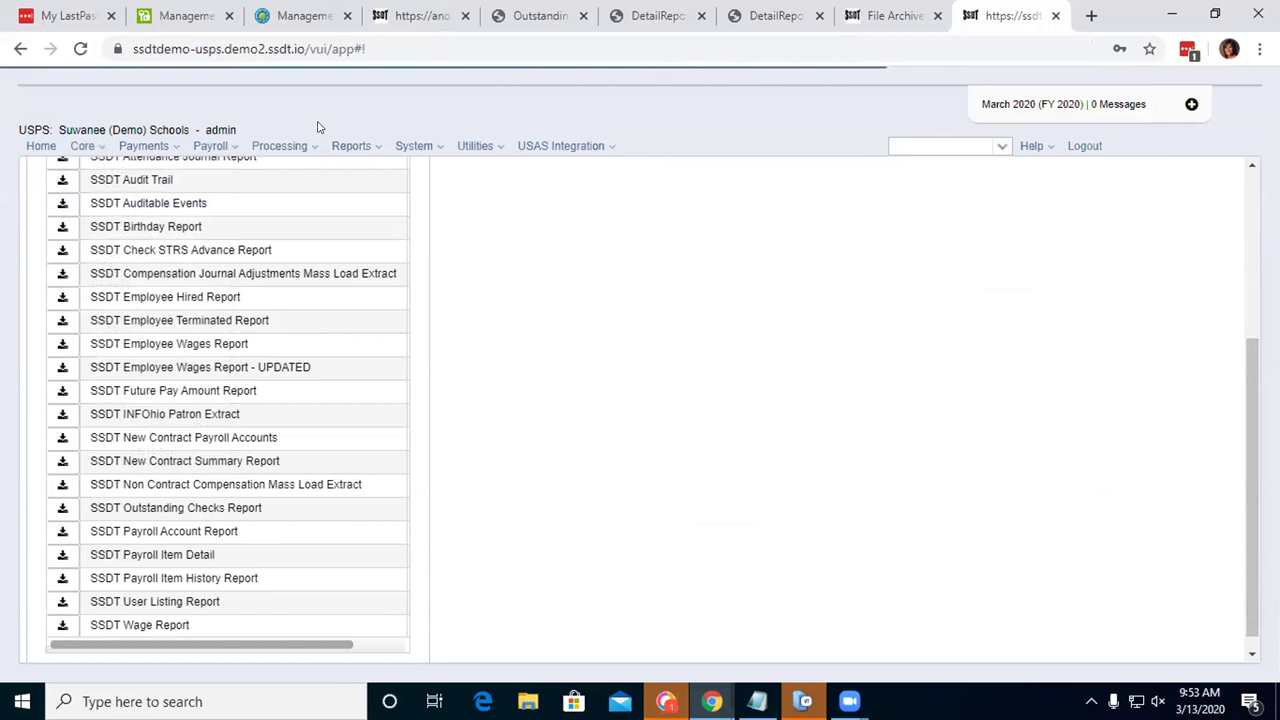
Step: Return to the andreadoc-usps Adjustments grid, start a new adjustment to review its To Date Options and Type field, and close it unsaved
click(398, 32)
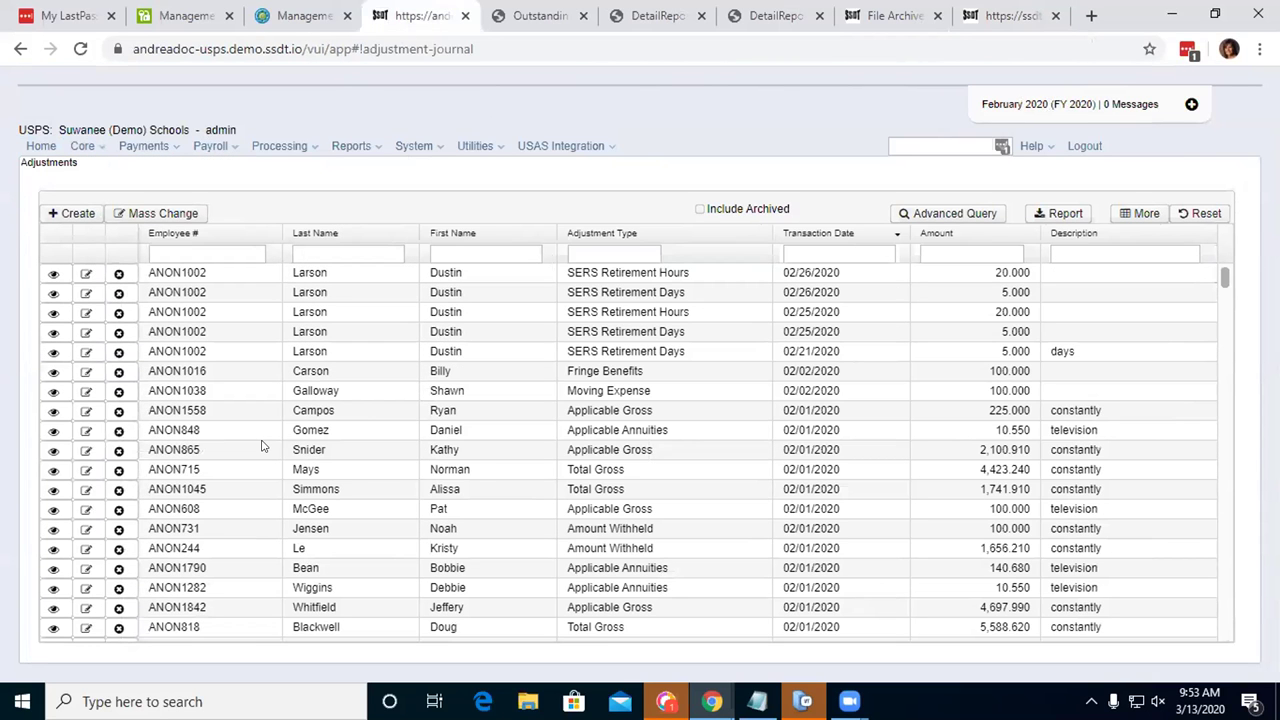
click(72, 215)
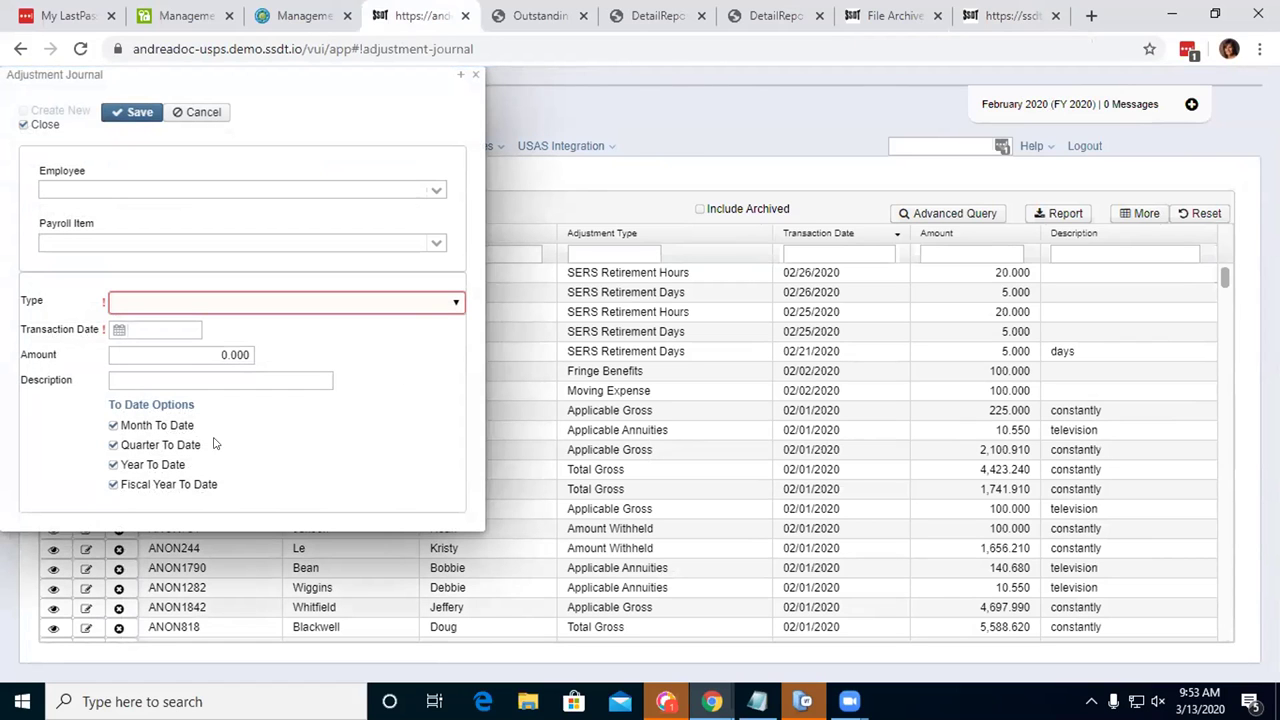
mouse_move(170, 427)
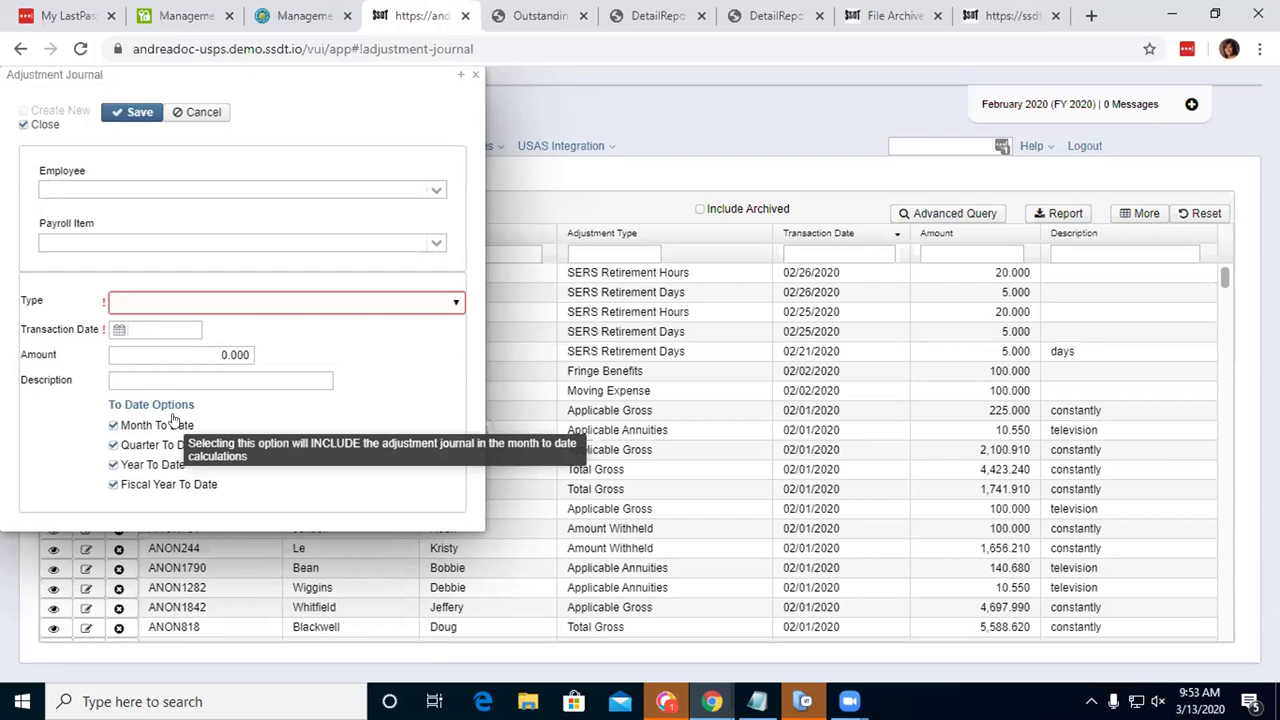
click(455, 300)
click(455, 300)
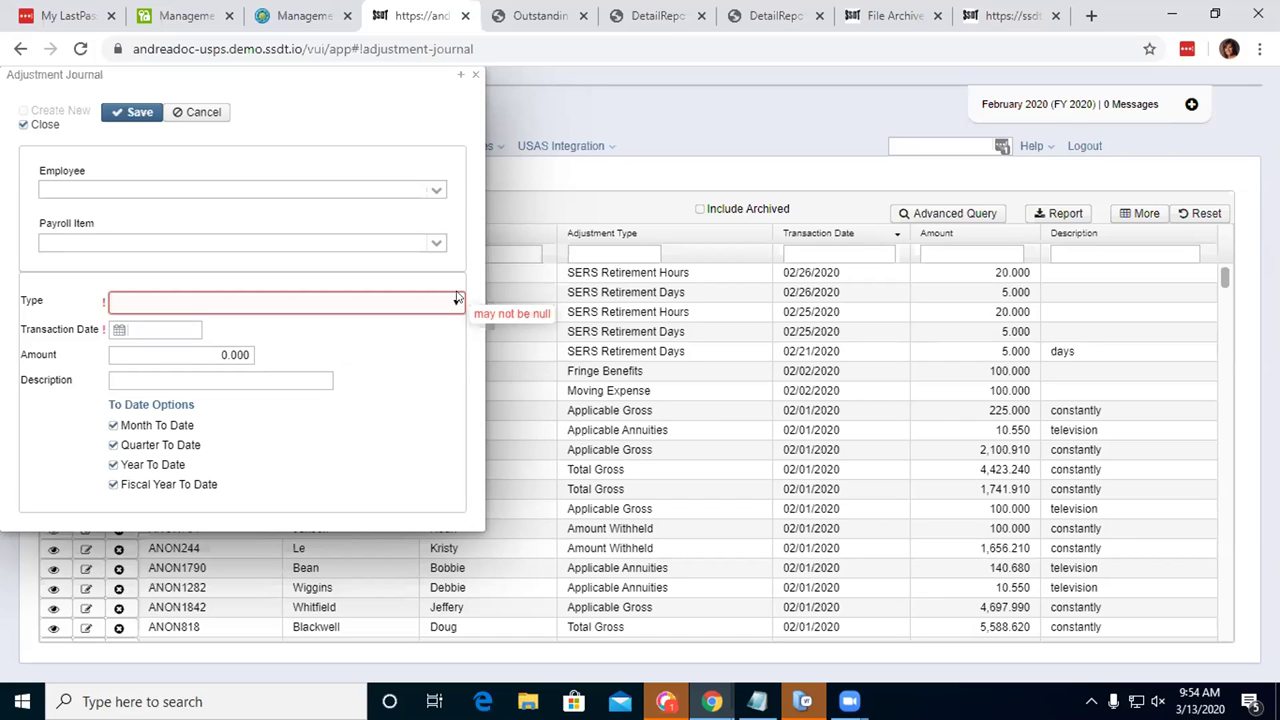
click(475, 75)
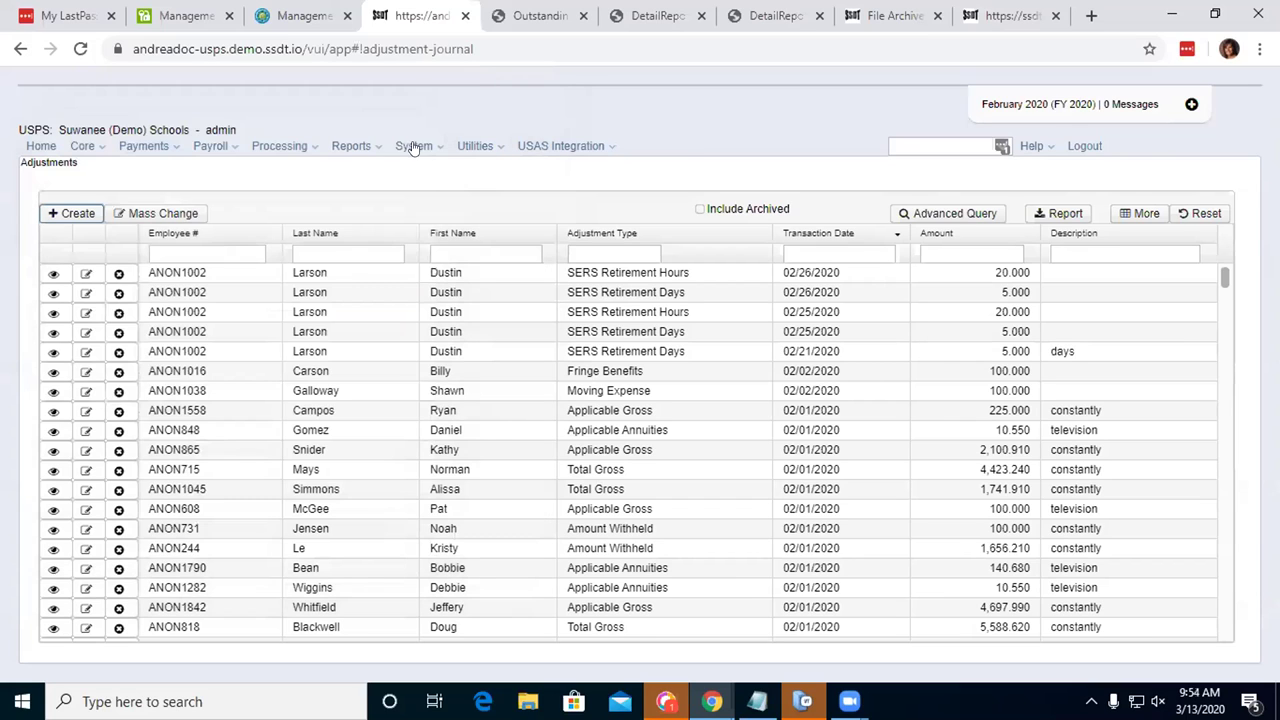
Step: Open the Custom Report Creator and select PayrollItem as the report object
click(355, 152)
click(389, 199)
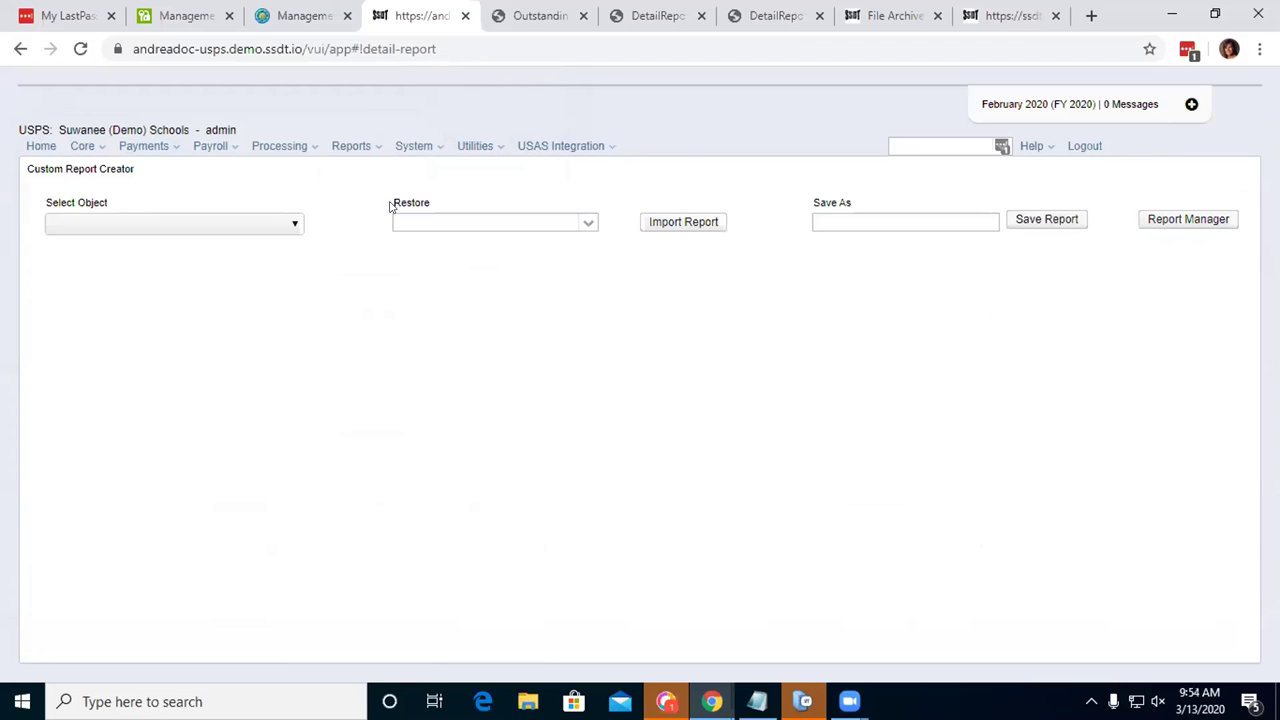
click(290, 226)
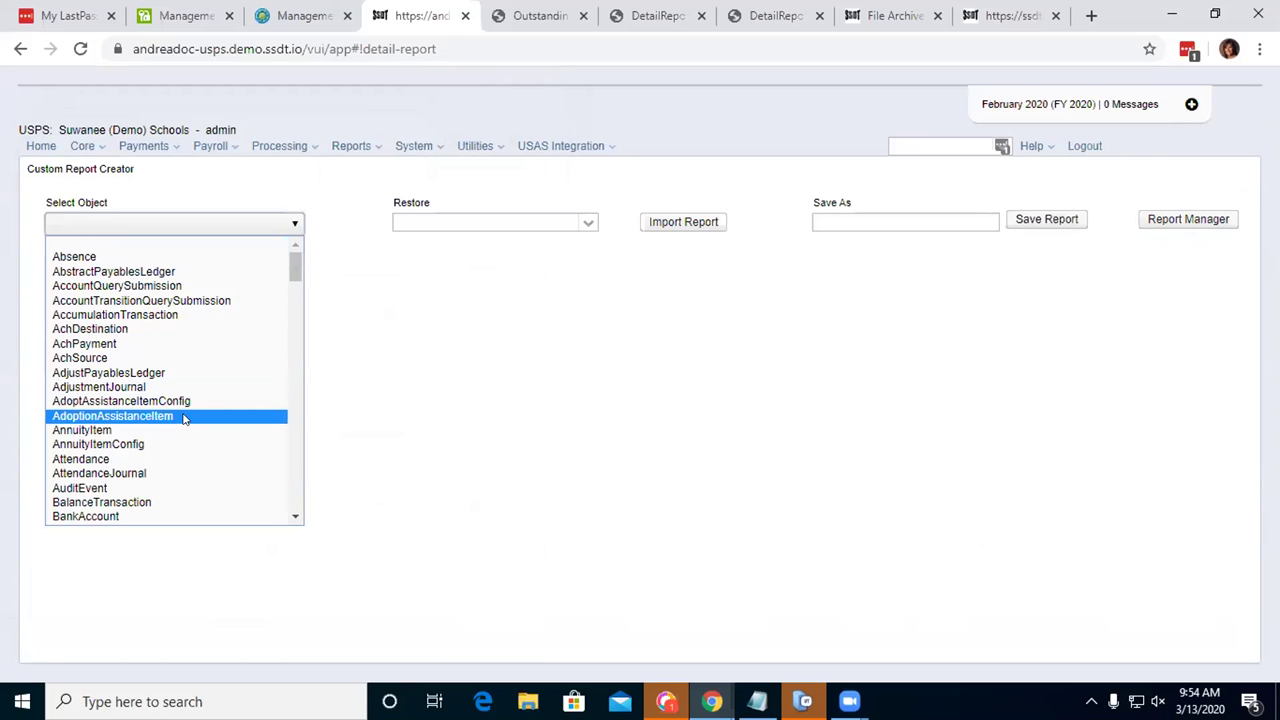
scroll(183, 420, down, 12)
scroll(183, 426, down, 5)
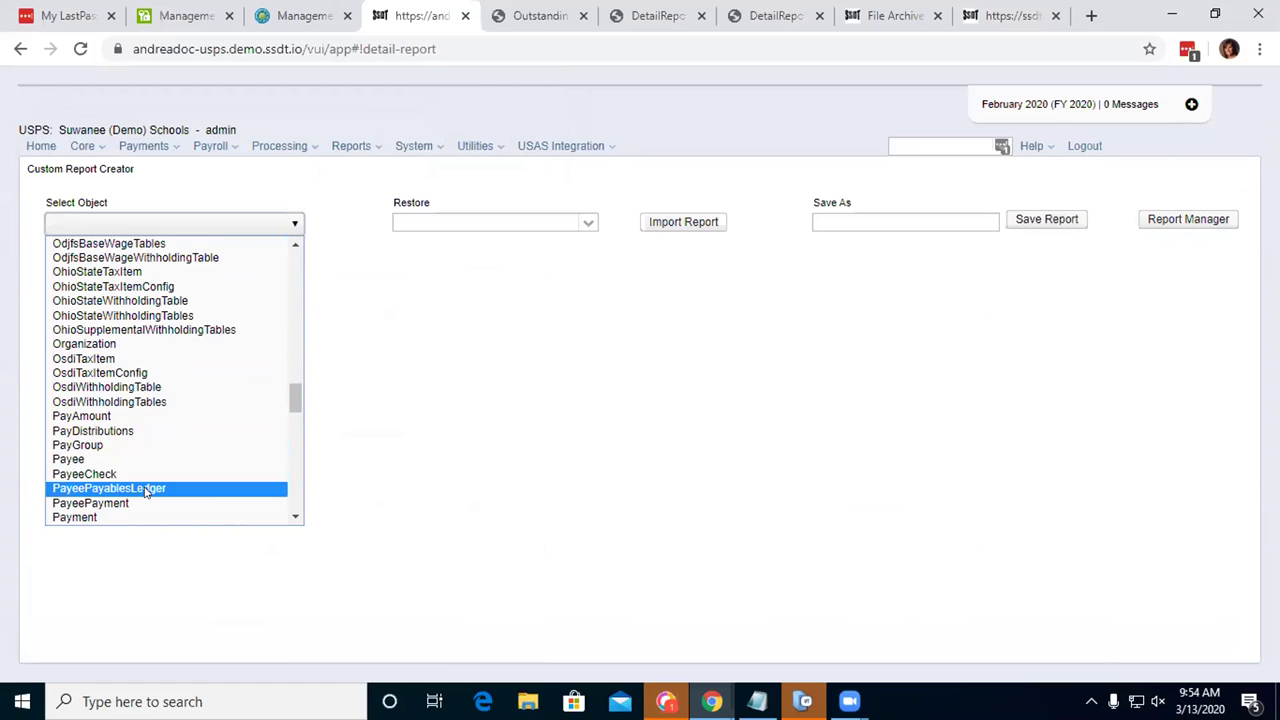
scroll(145, 490, down, 4)
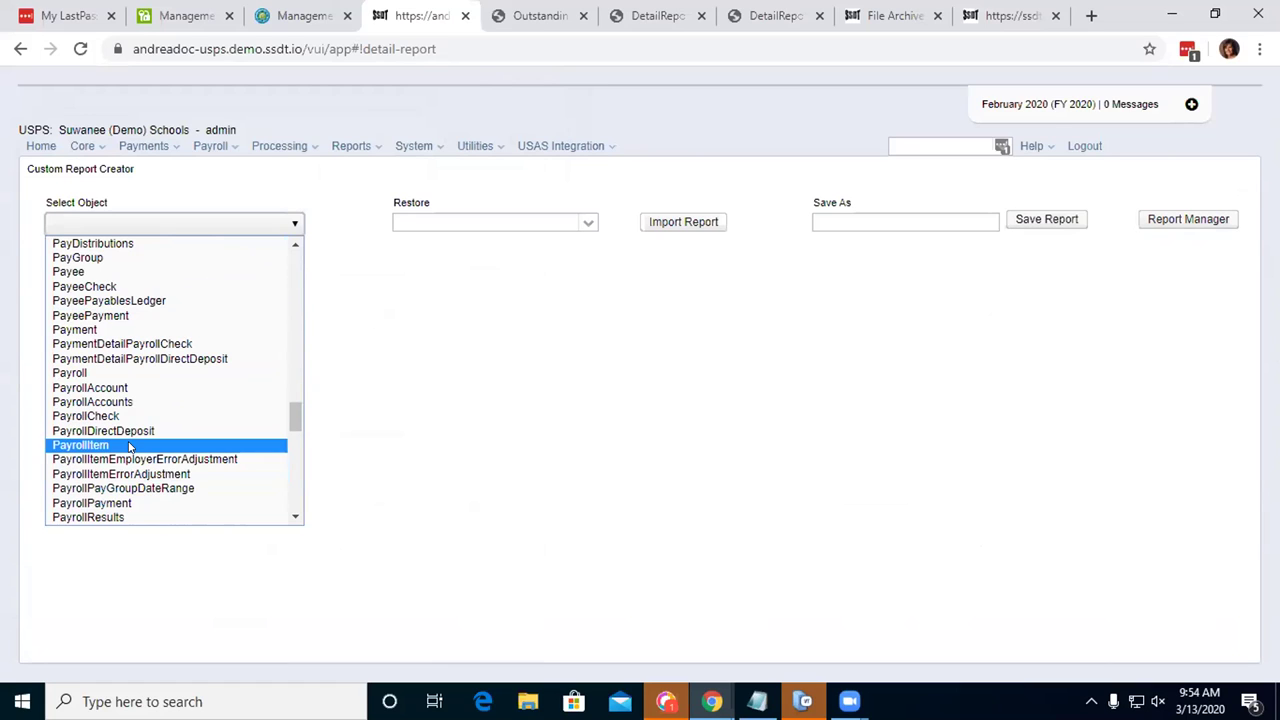
click(128, 447)
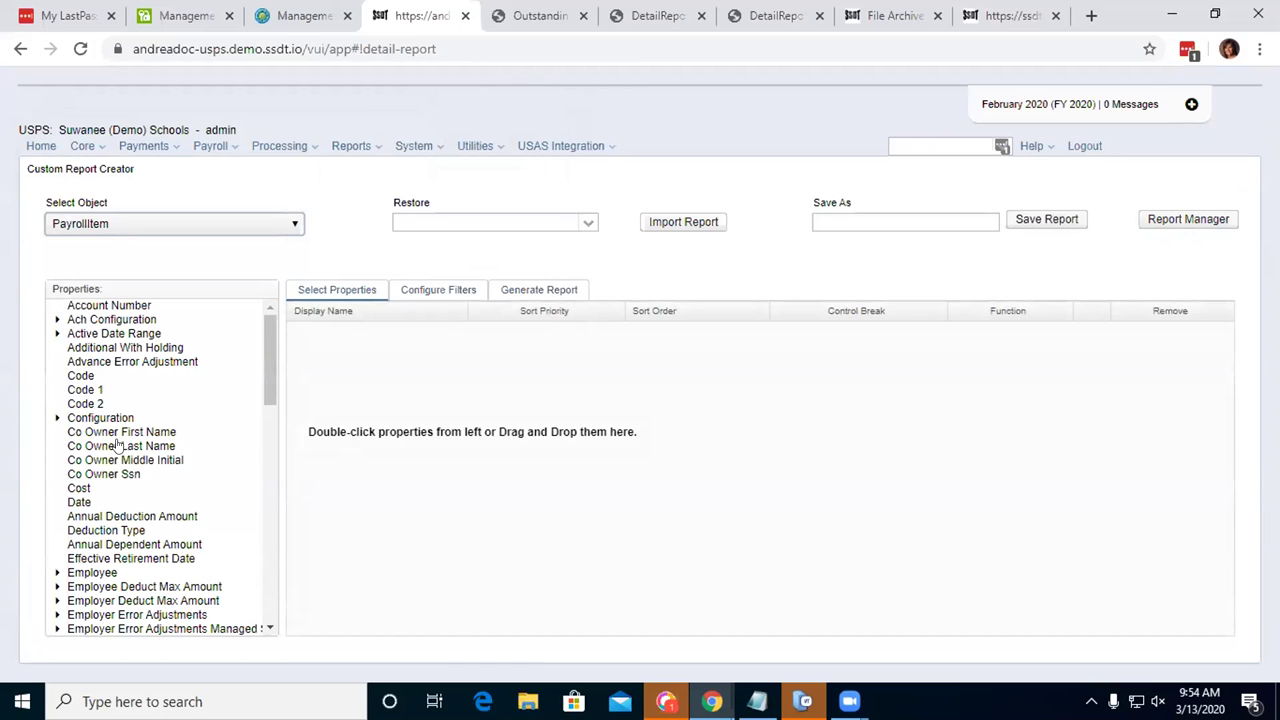
Step: Examine the PayrollItem properties for the to-date totals and new W-4 fields, and switch to the Outstanding Checks PDF
scroll(123, 491, down, 2)
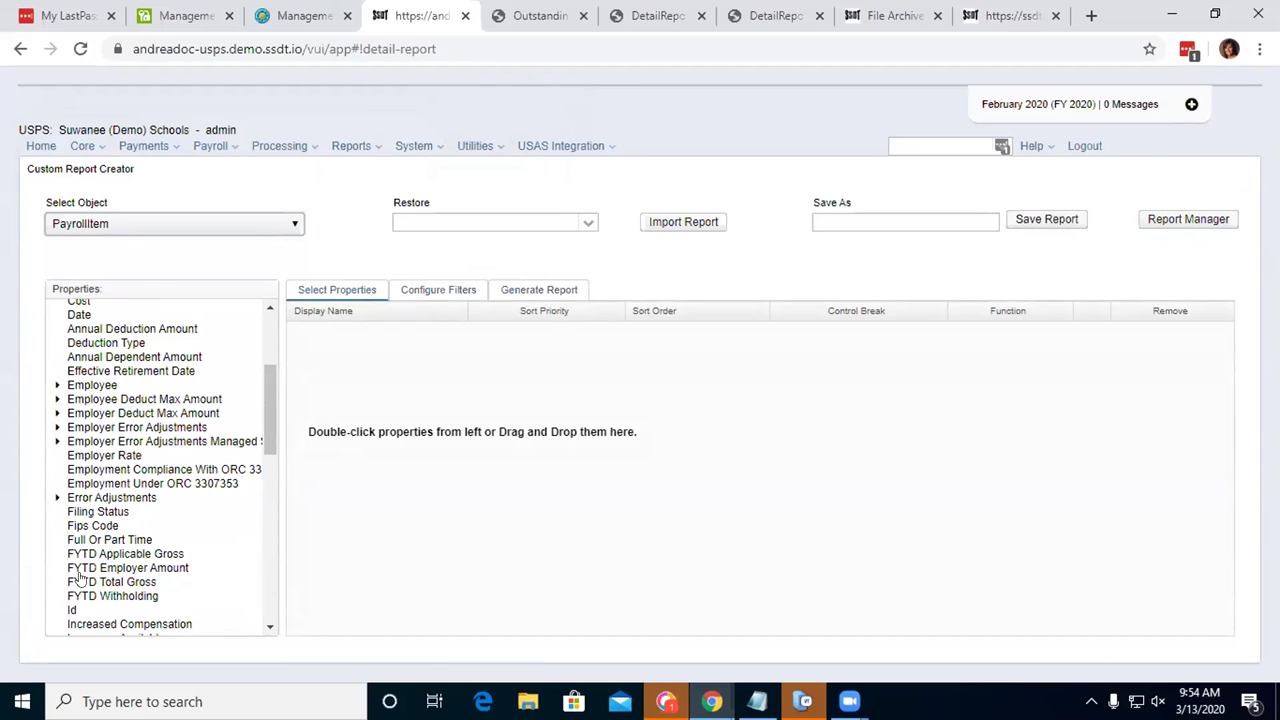
scroll(72, 582, down, 1)
scroll(100, 514, down, 2)
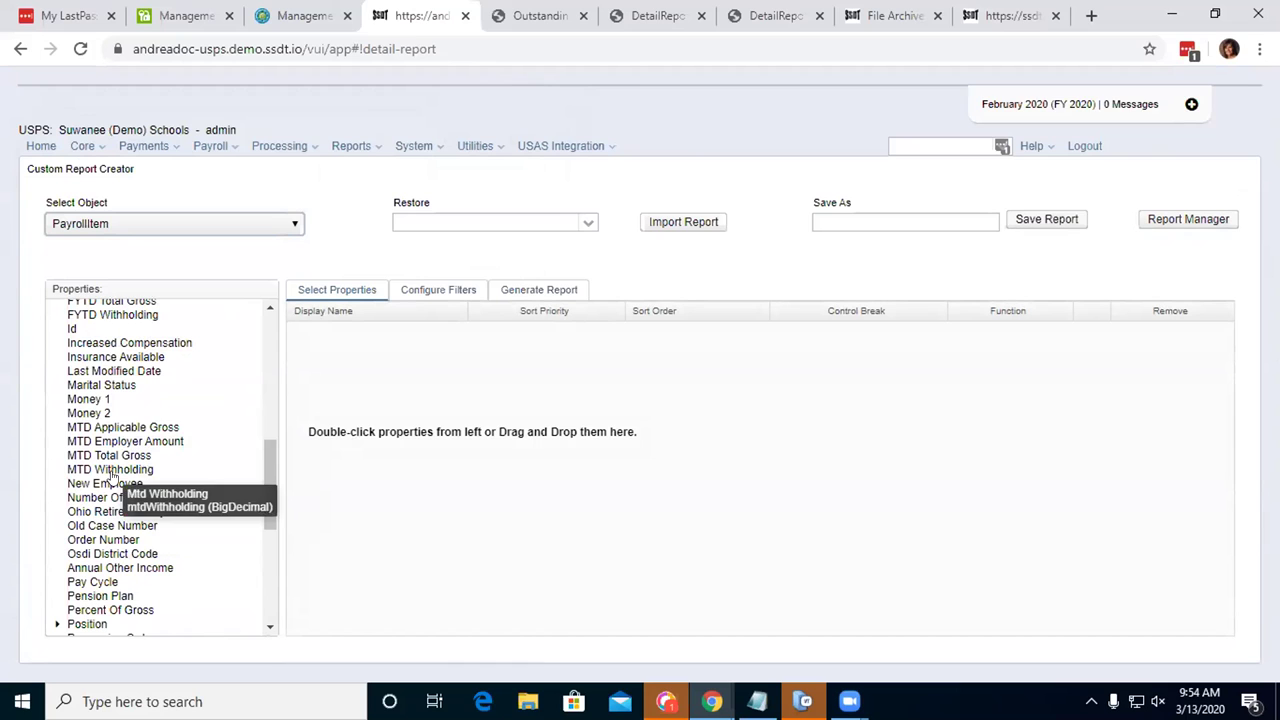
scroll(113, 478, down, 3)
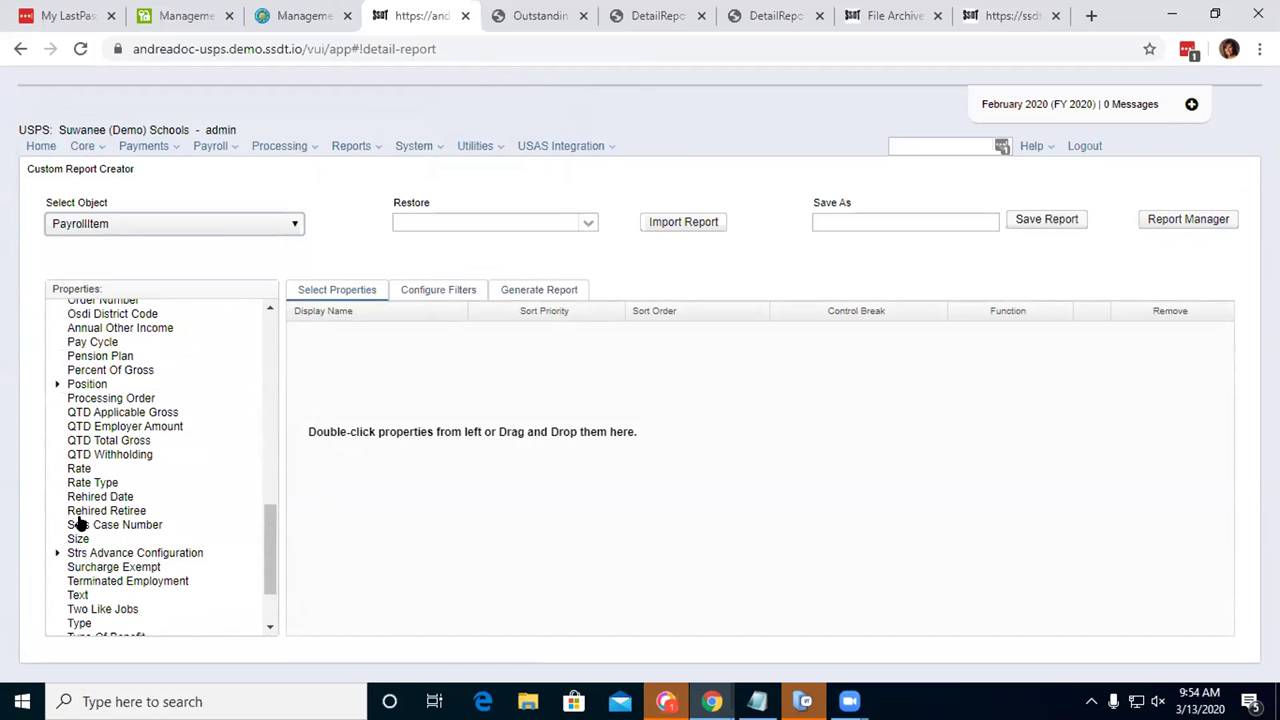
scroll(78, 522, down, 1)
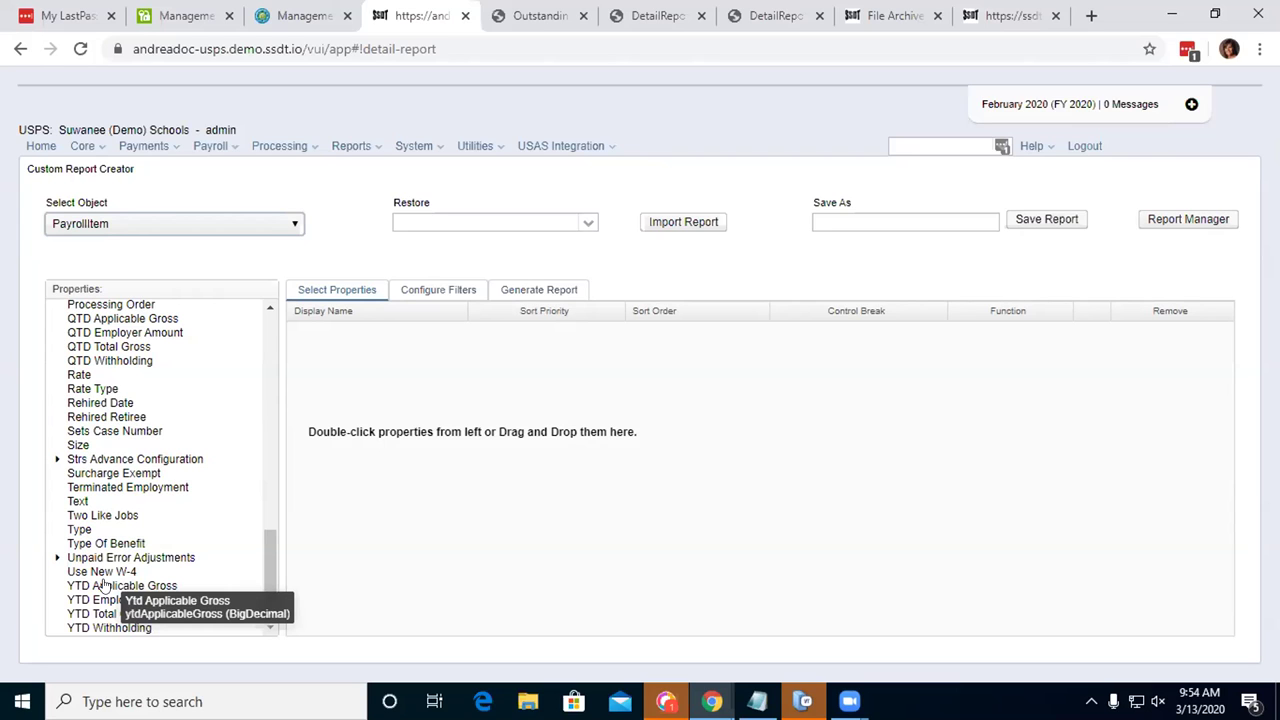
scroll(214, 520, up, 10)
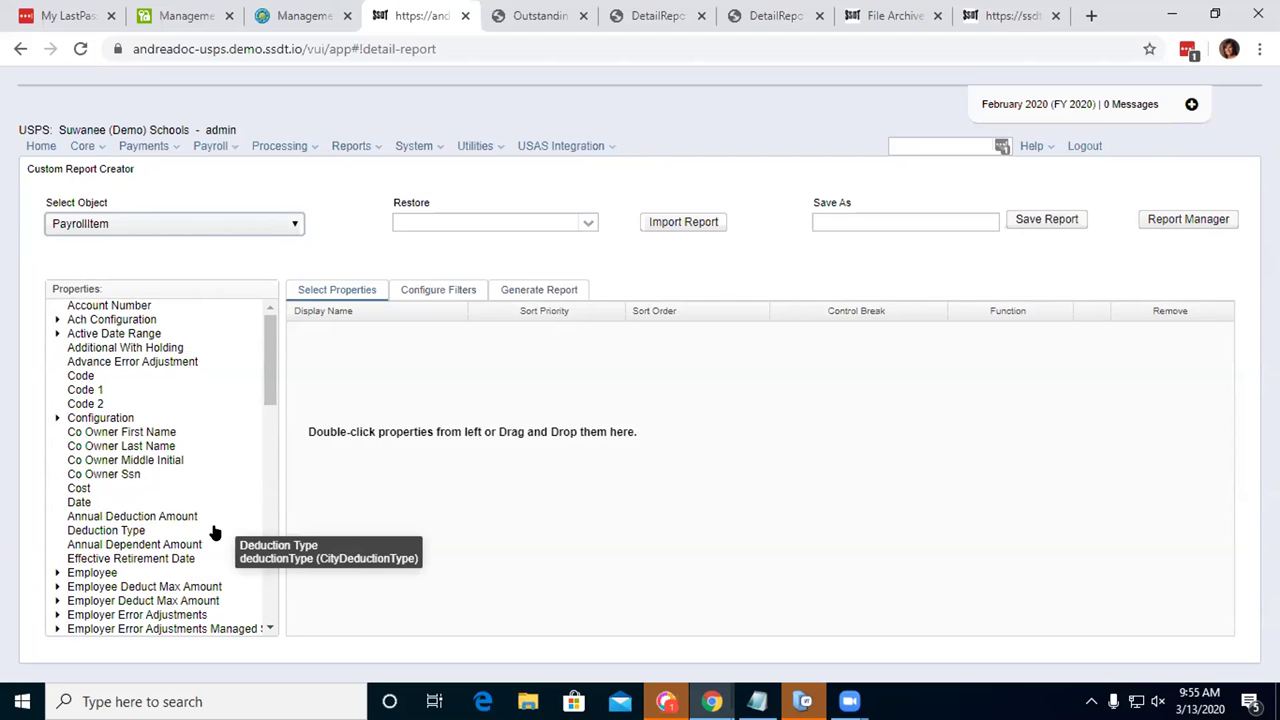
click(538, 15)
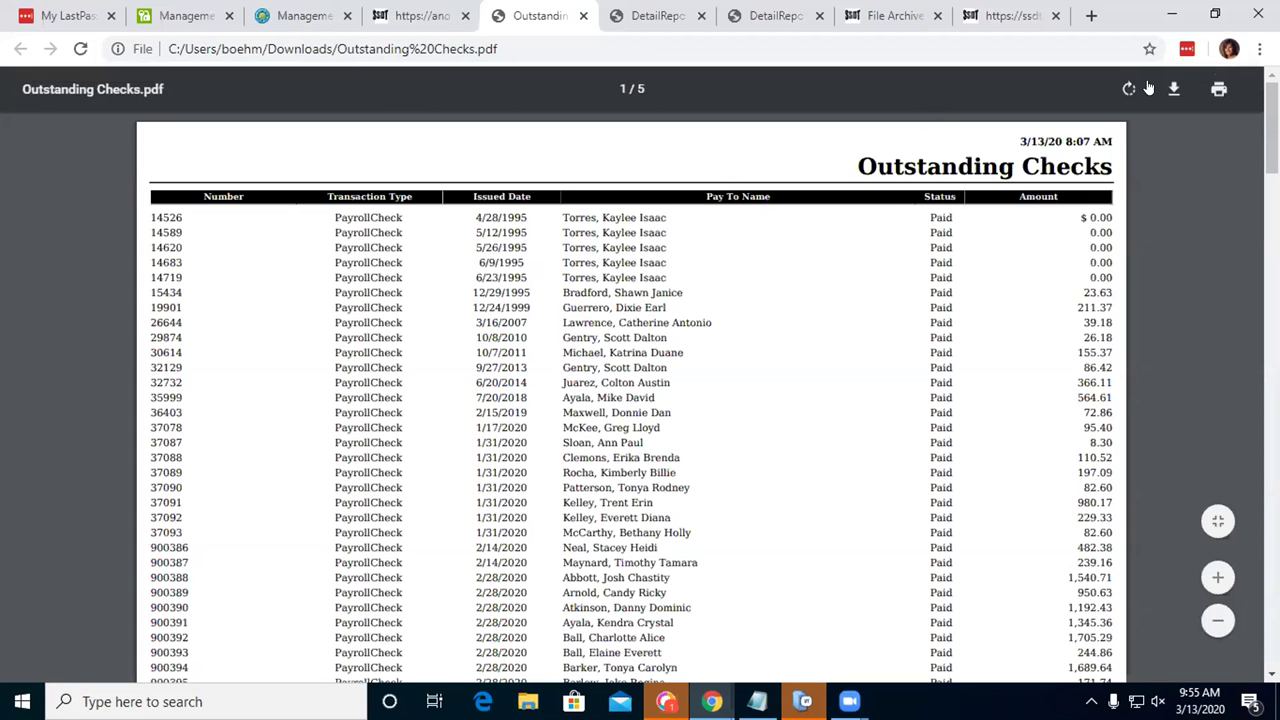
Step: Return to the andreadoc-usps instance, start a new adjustment from the Adjustments grid, and review the available adjustment types
click(415, 15)
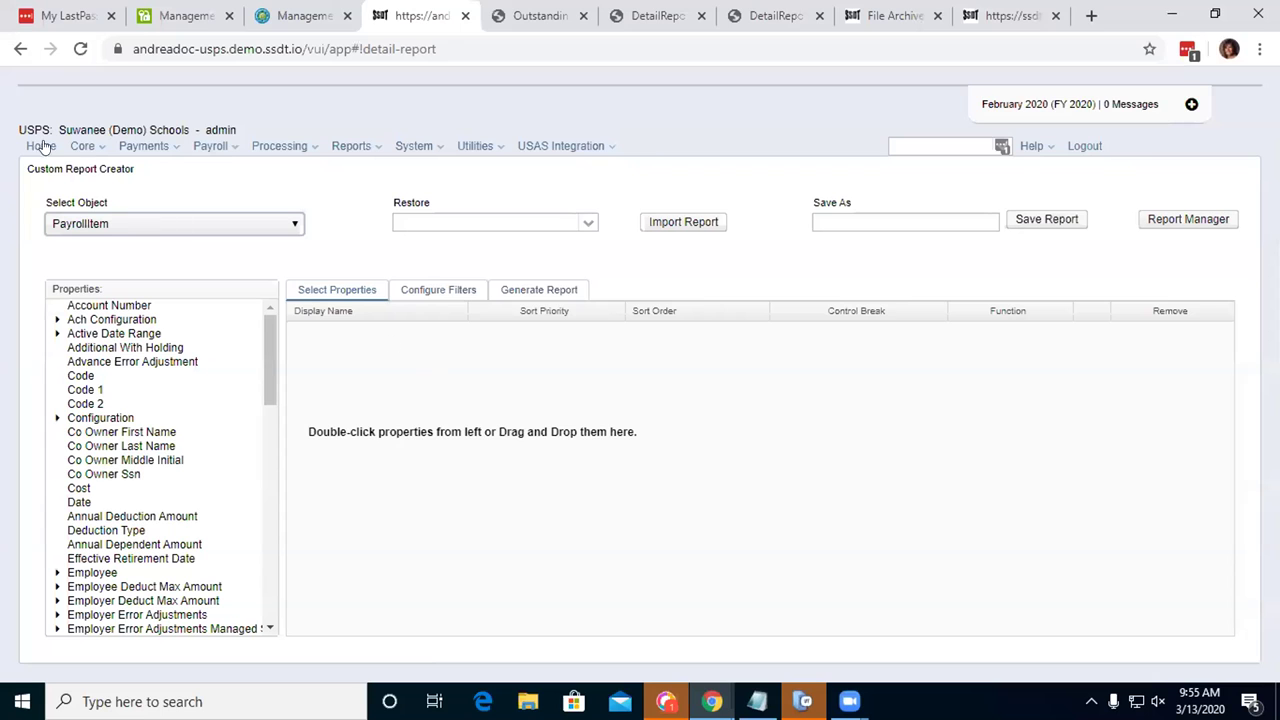
click(84, 146)
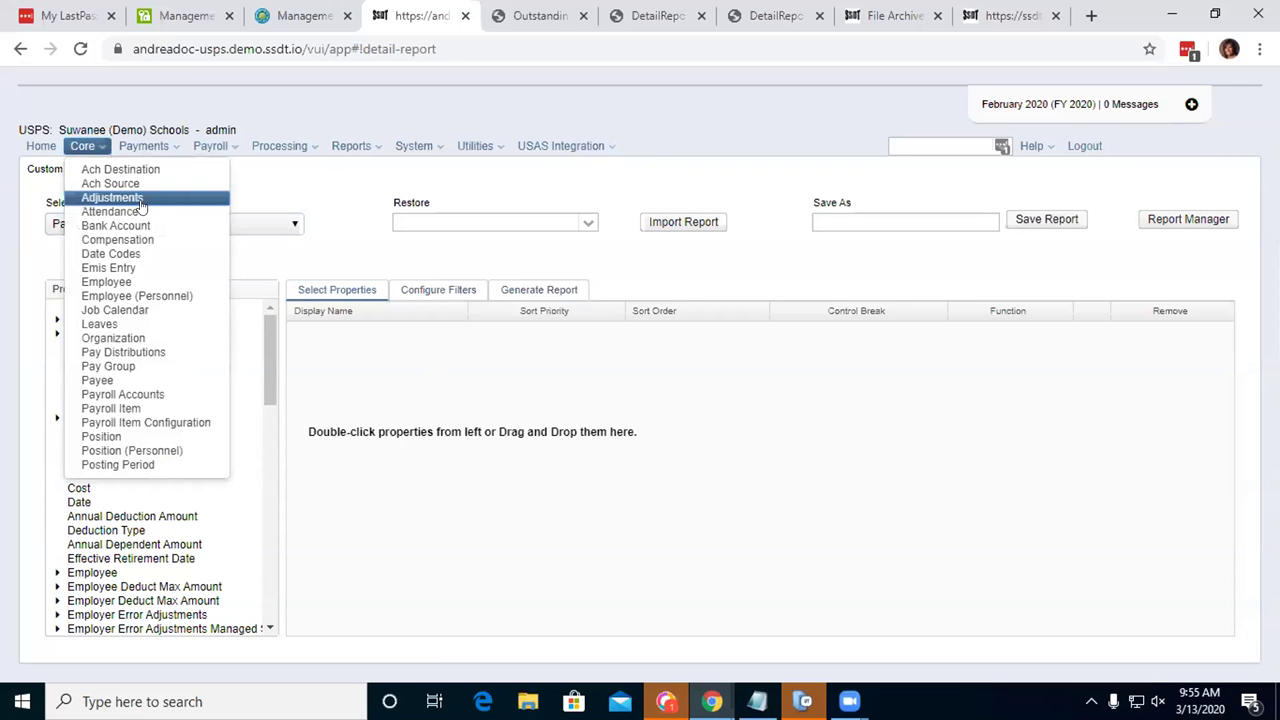
click(112, 197)
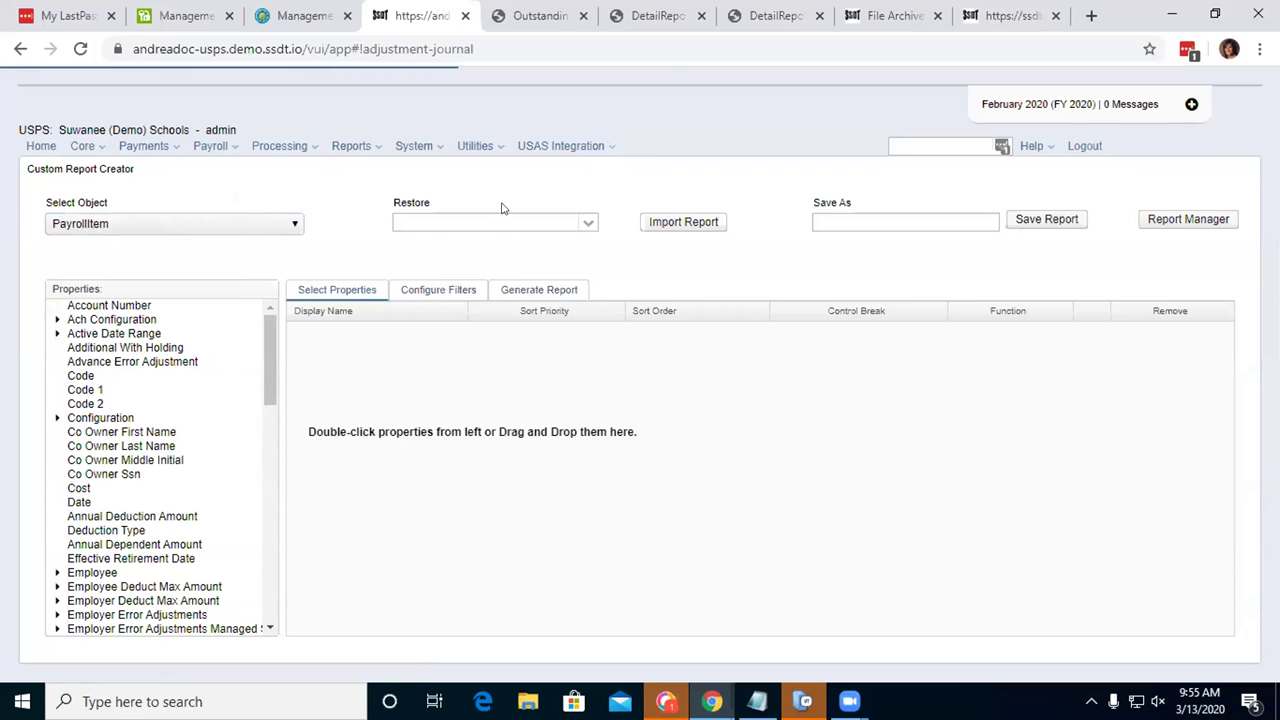
click(66, 214)
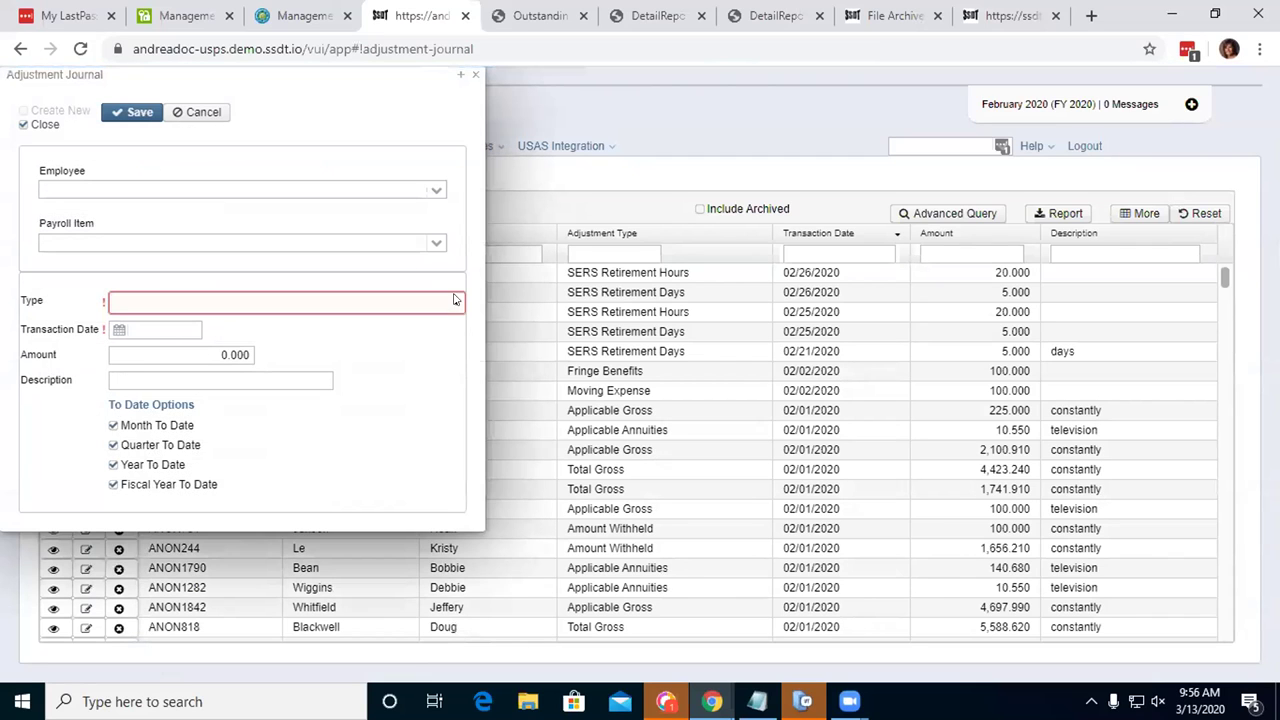
click(455, 303)
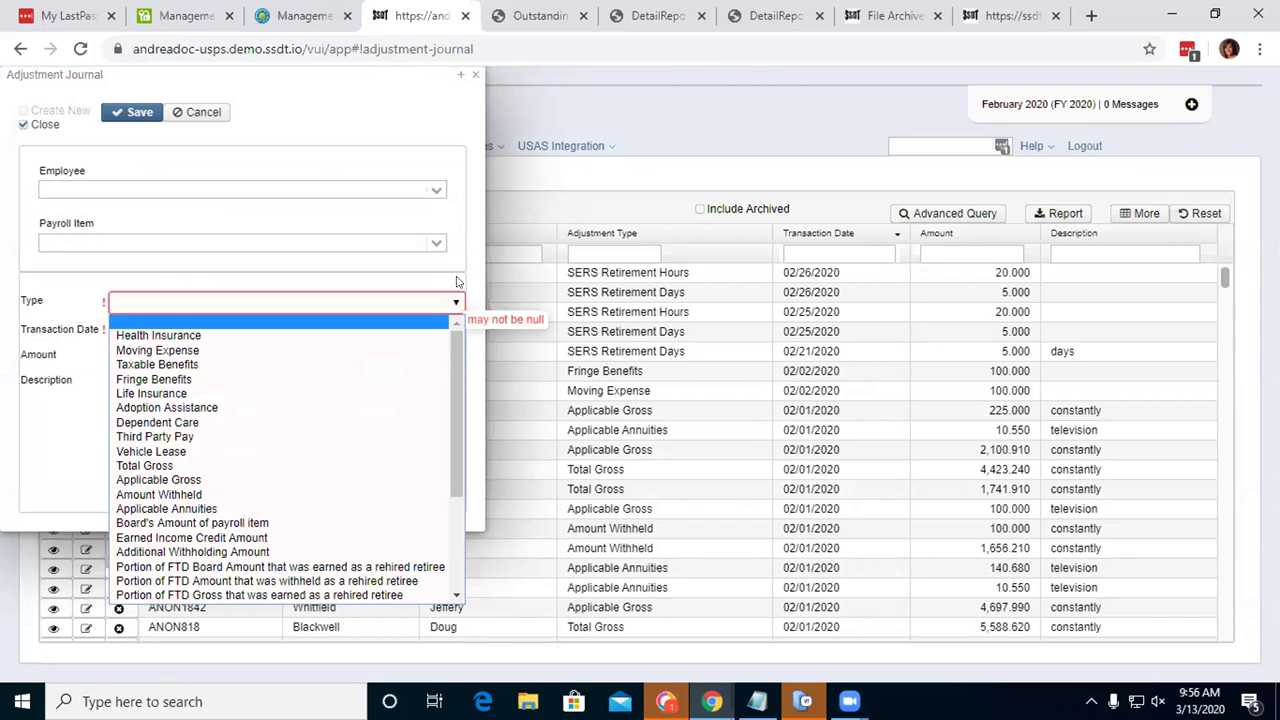
Step: Assign the third listed employee and the Medicare Tax, Code 692 payroll item to the new adjustment, and close it unsaved
click(432, 242)
click(433, 191)
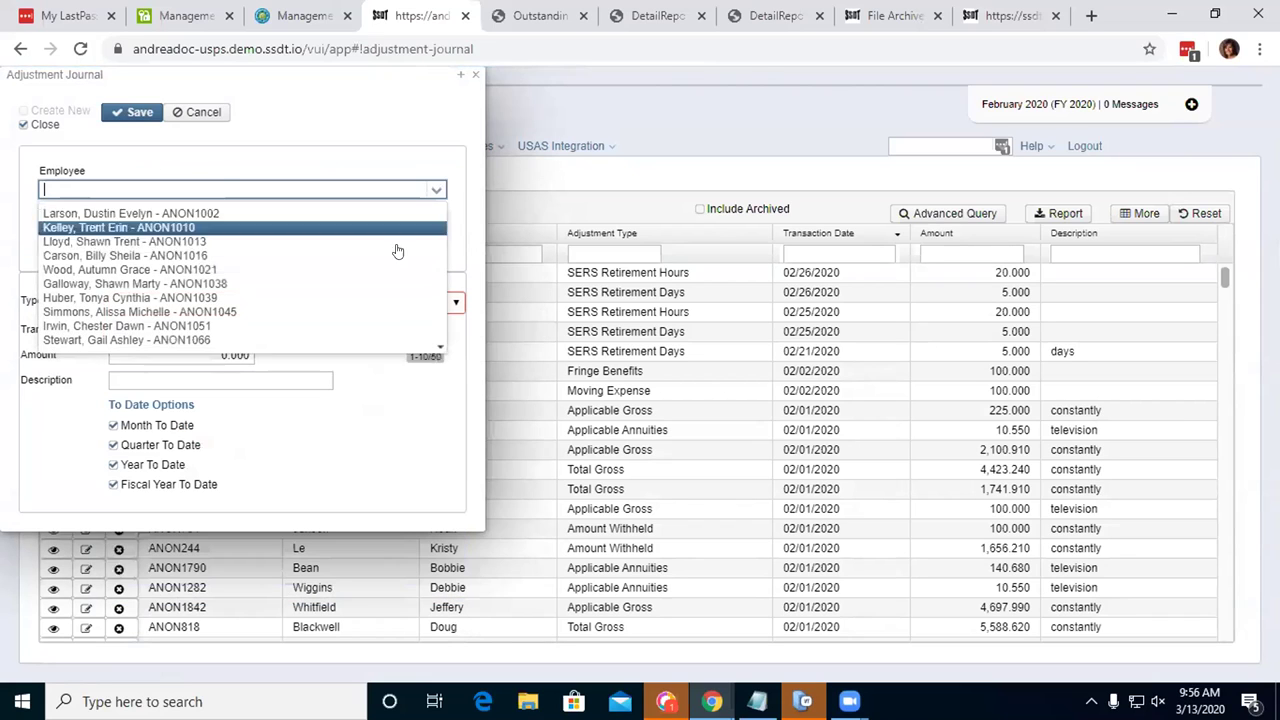
click(405, 231)
click(432, 246)
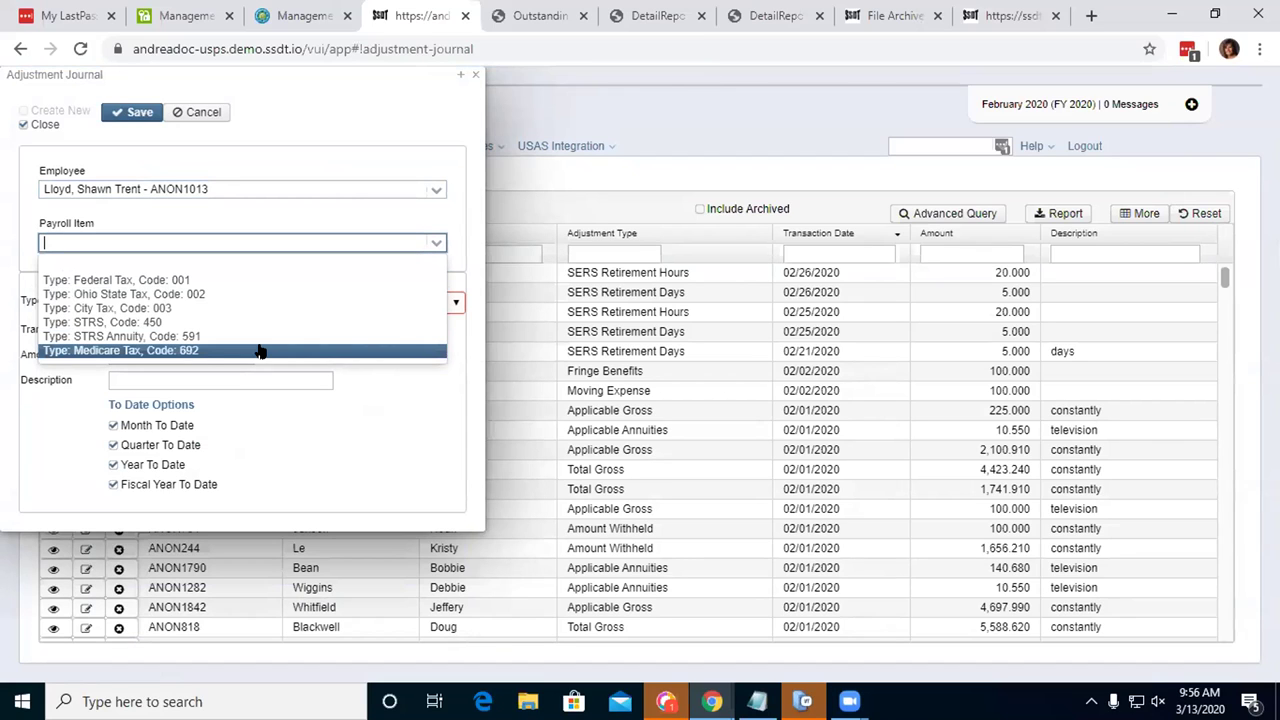
key(Down)
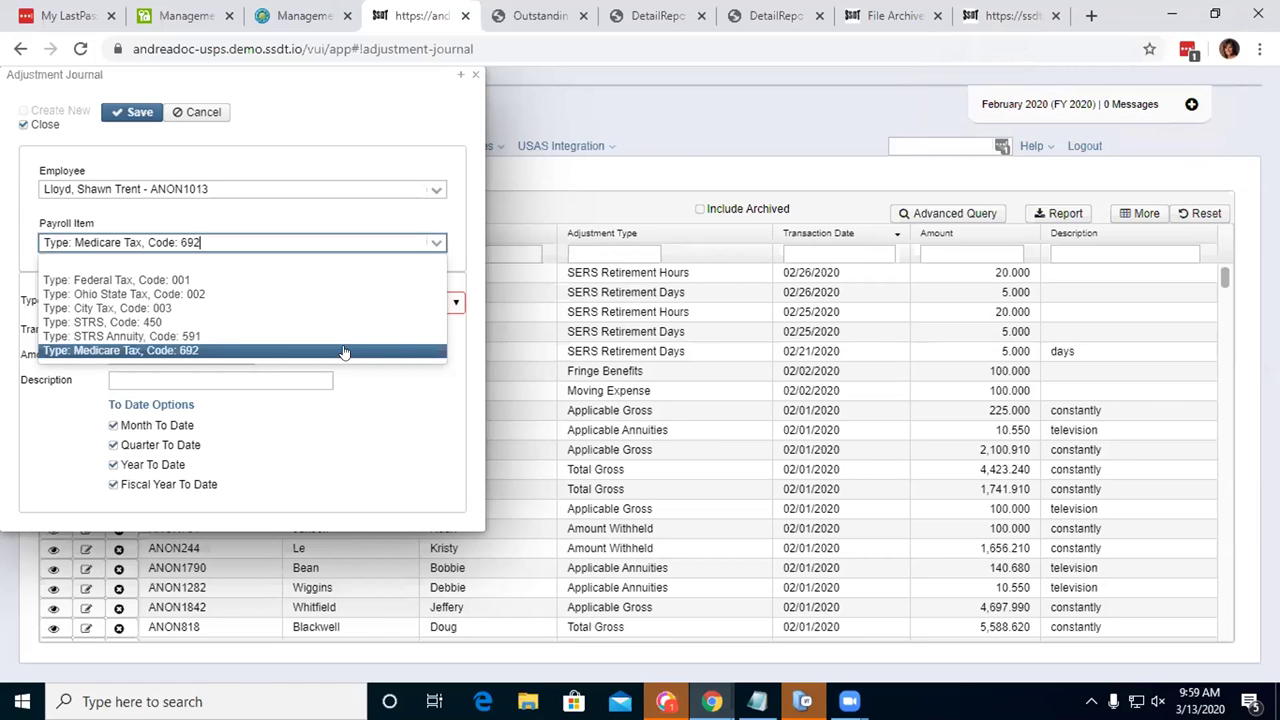
click(471, 76)
click(471, 76)
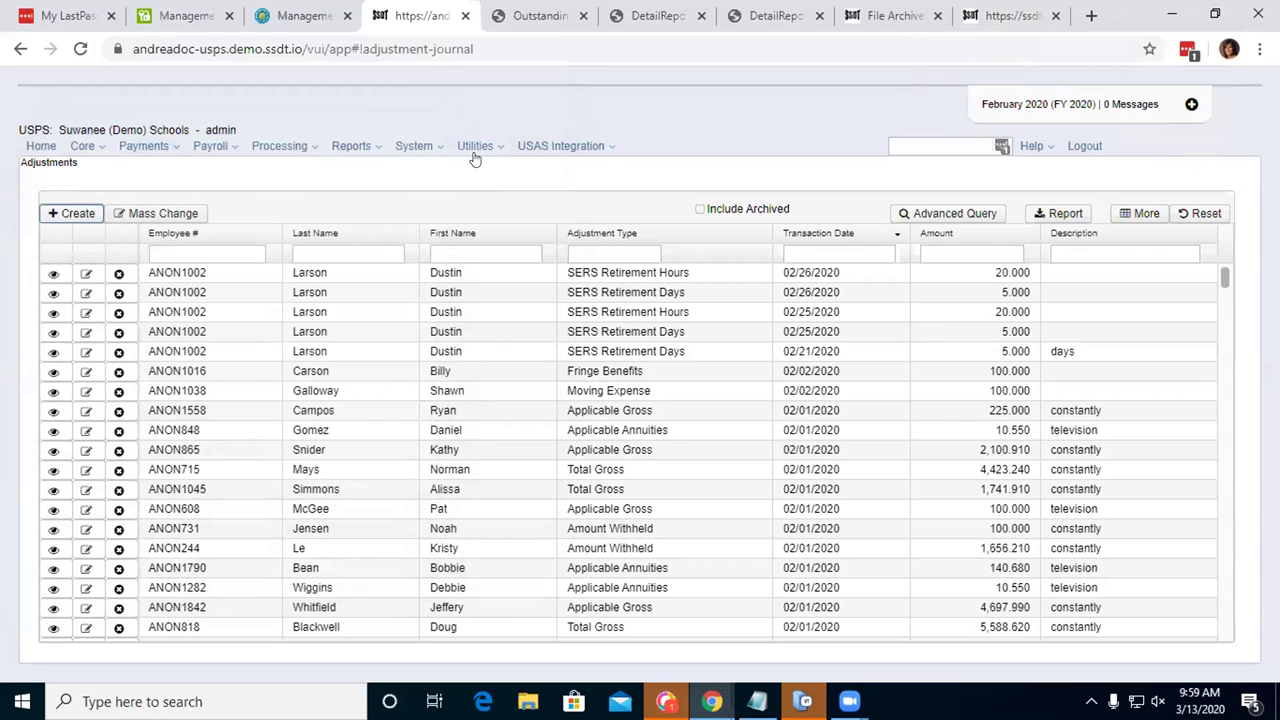
Step: Open the ODJFS Configuration for editing, review the District Will Submit Own File To ODJFS option, and close it unsaved
click(475, 154)
click(433, 147)
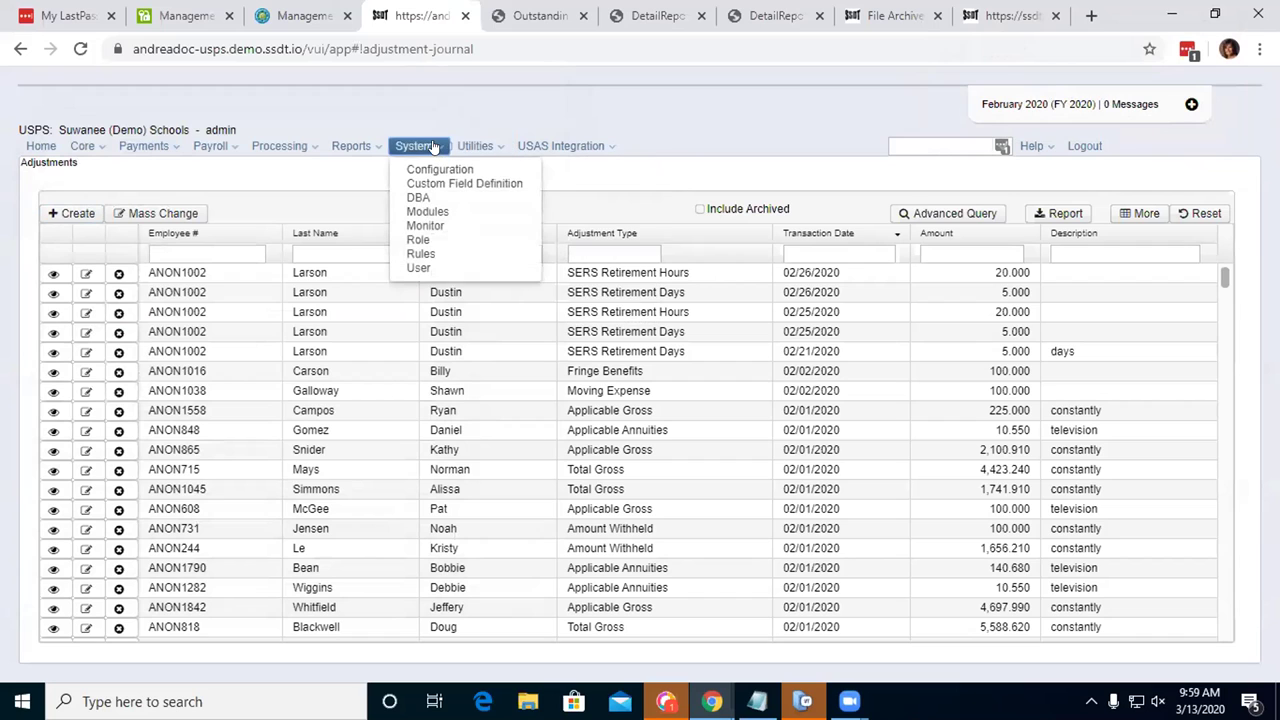
click(451, 166)
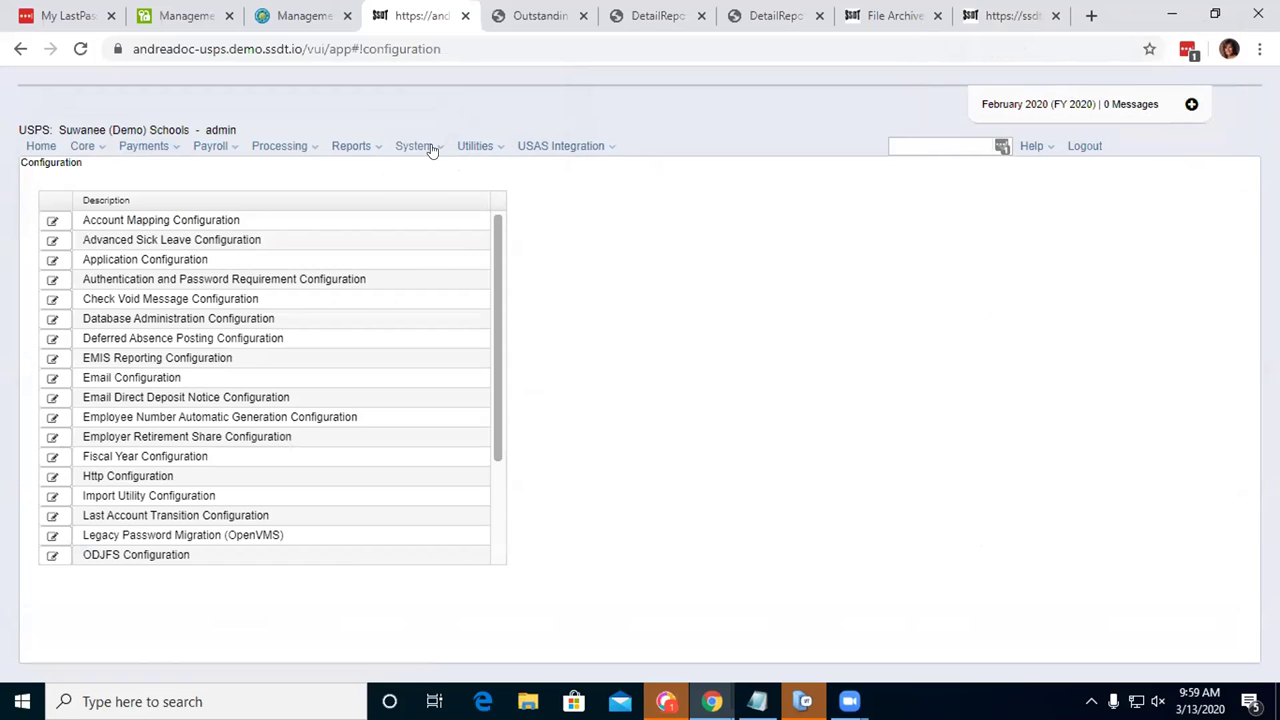
click(53, 555)
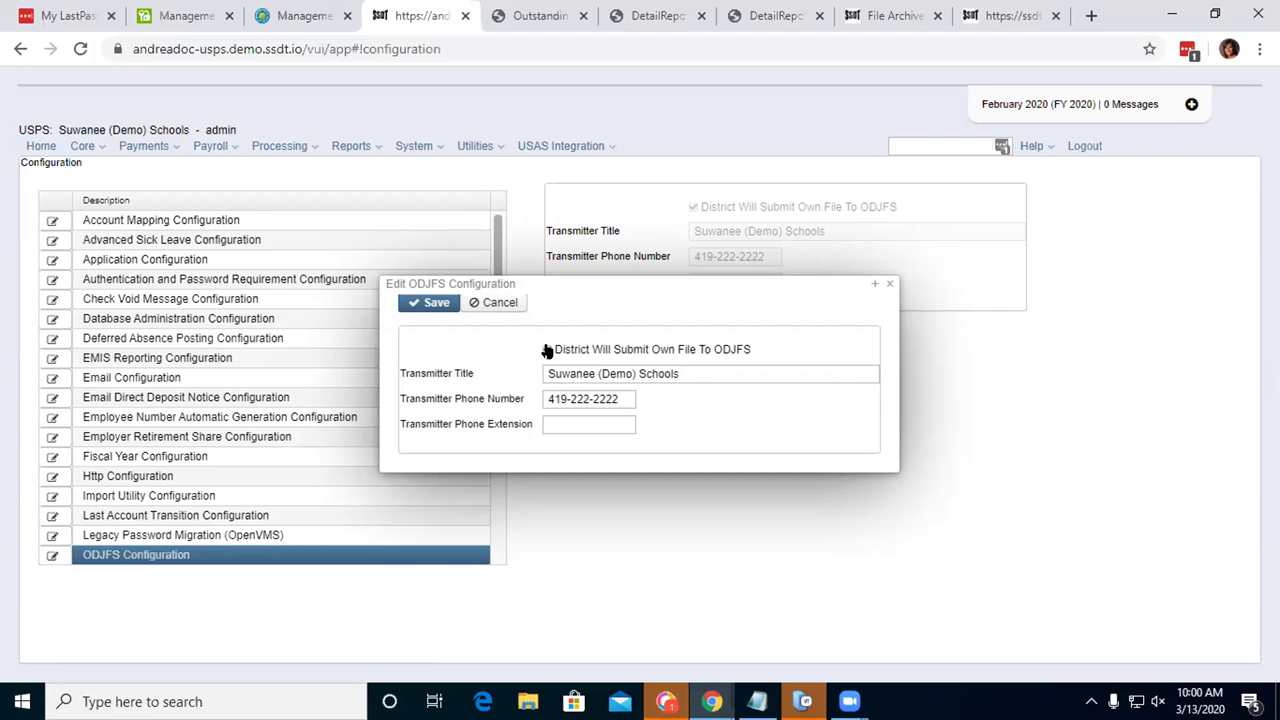
mouse_move(547, 351)
mouse_move(580, 369)
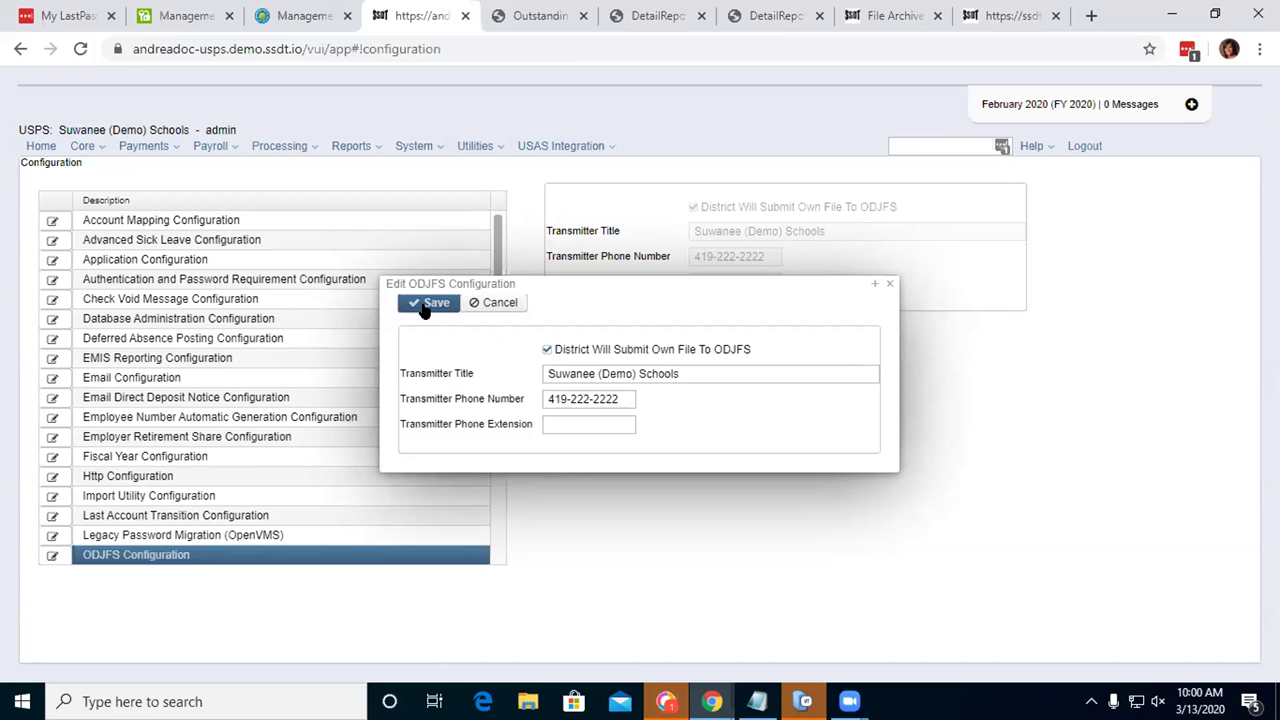
click(887, 287)
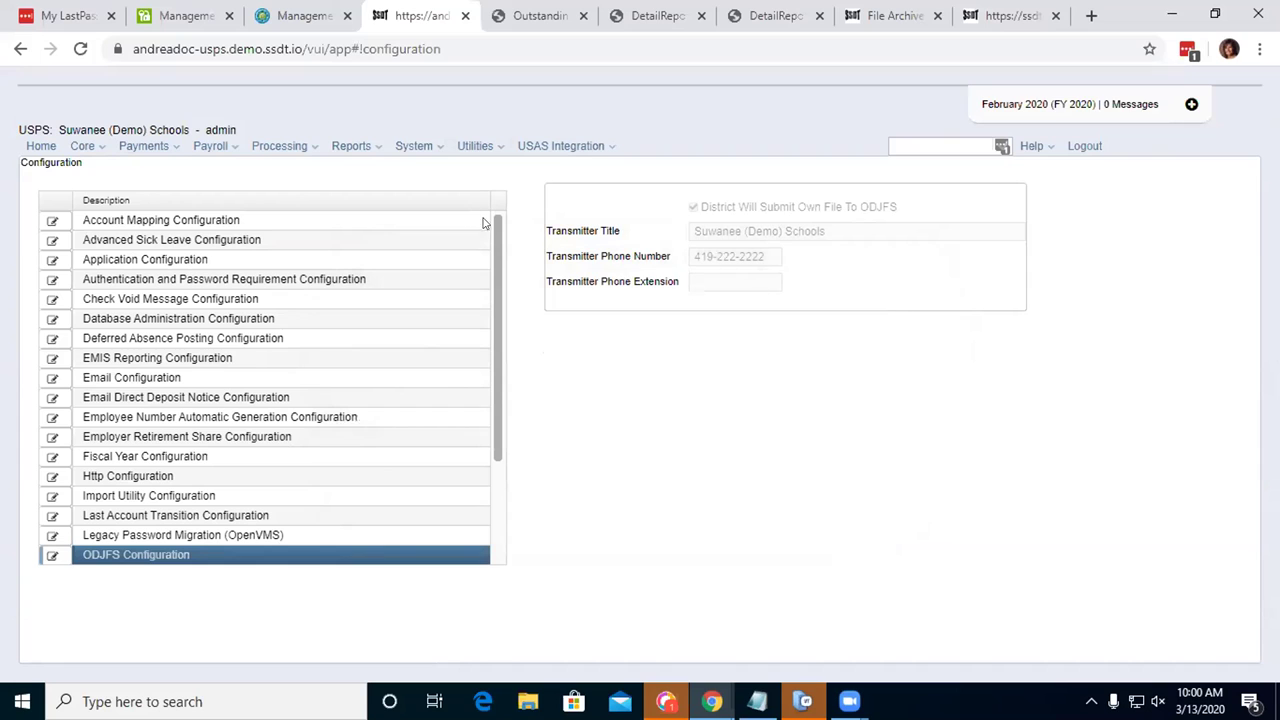
Step: View the ODJFS Report options and the Posting Period grid
click(352, 147)
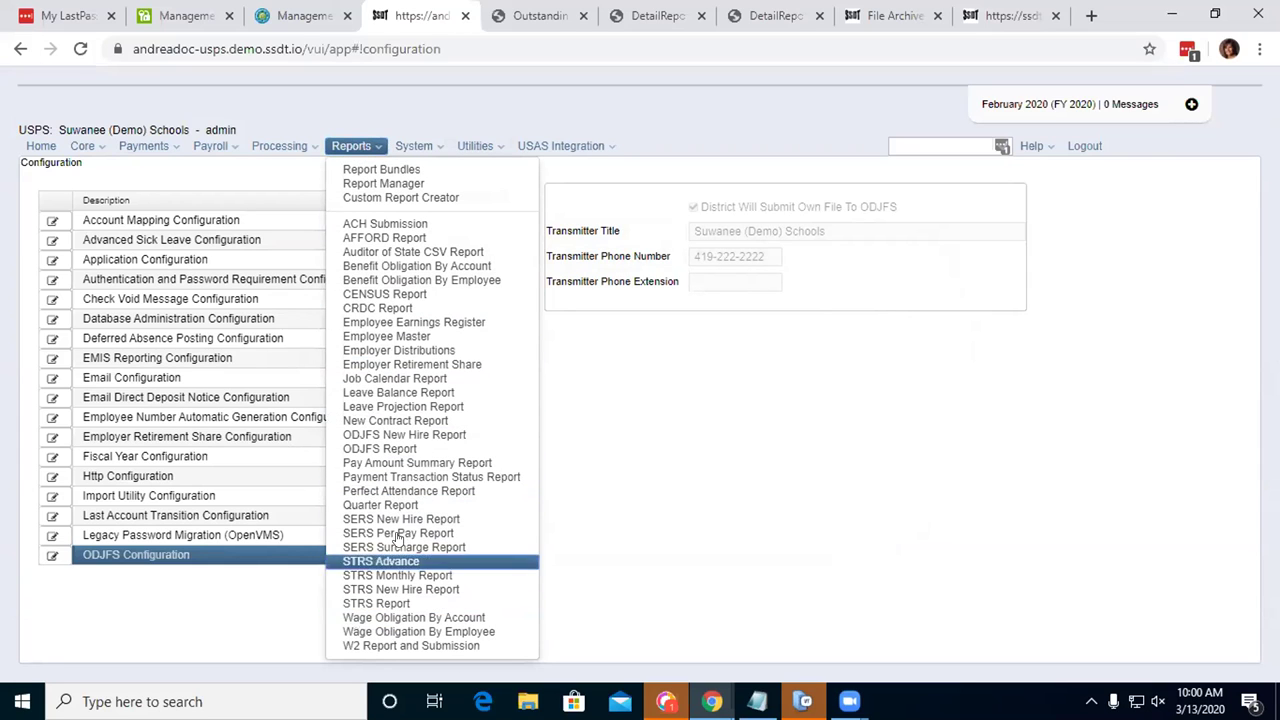
click(380, 448)
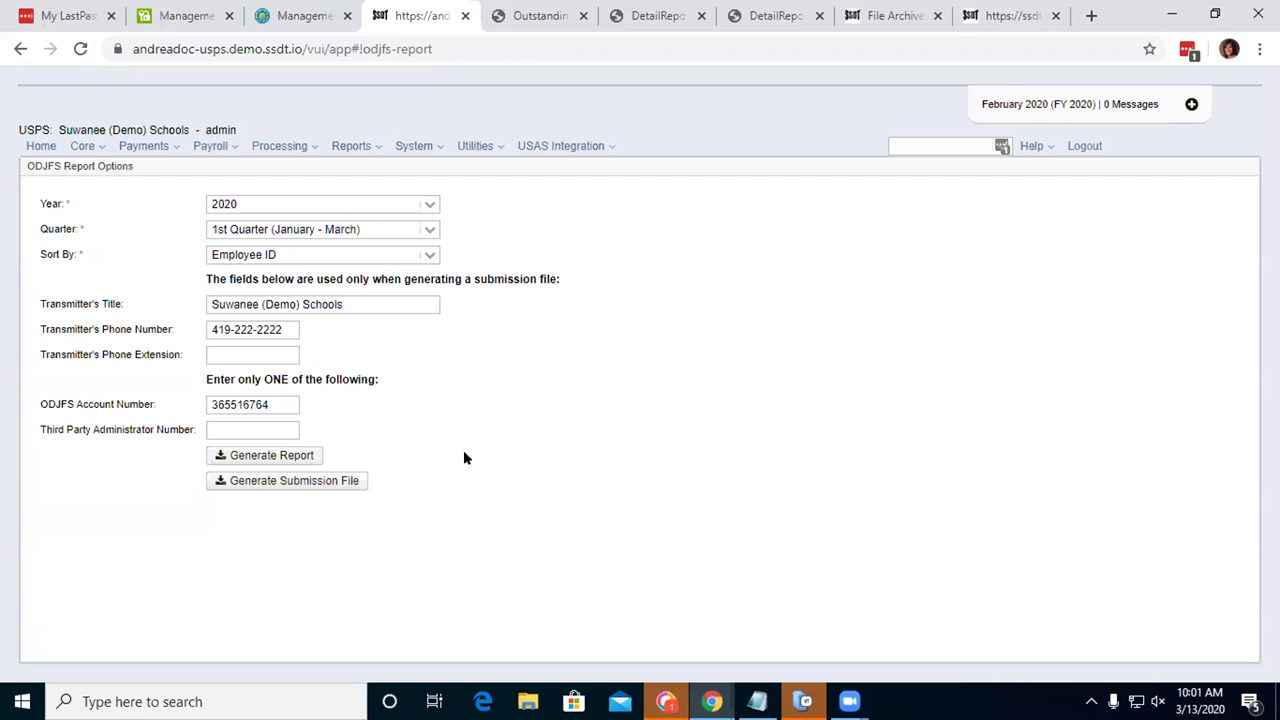
click(86, 146)
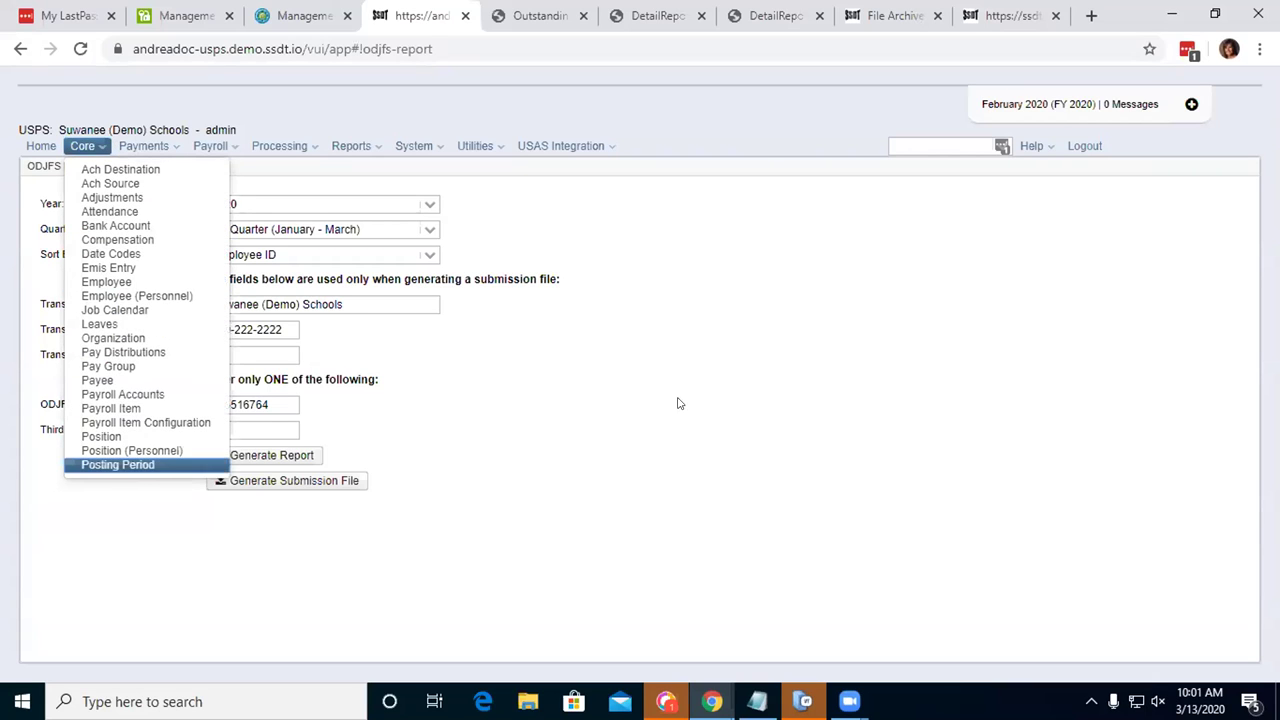
click(622, 435)
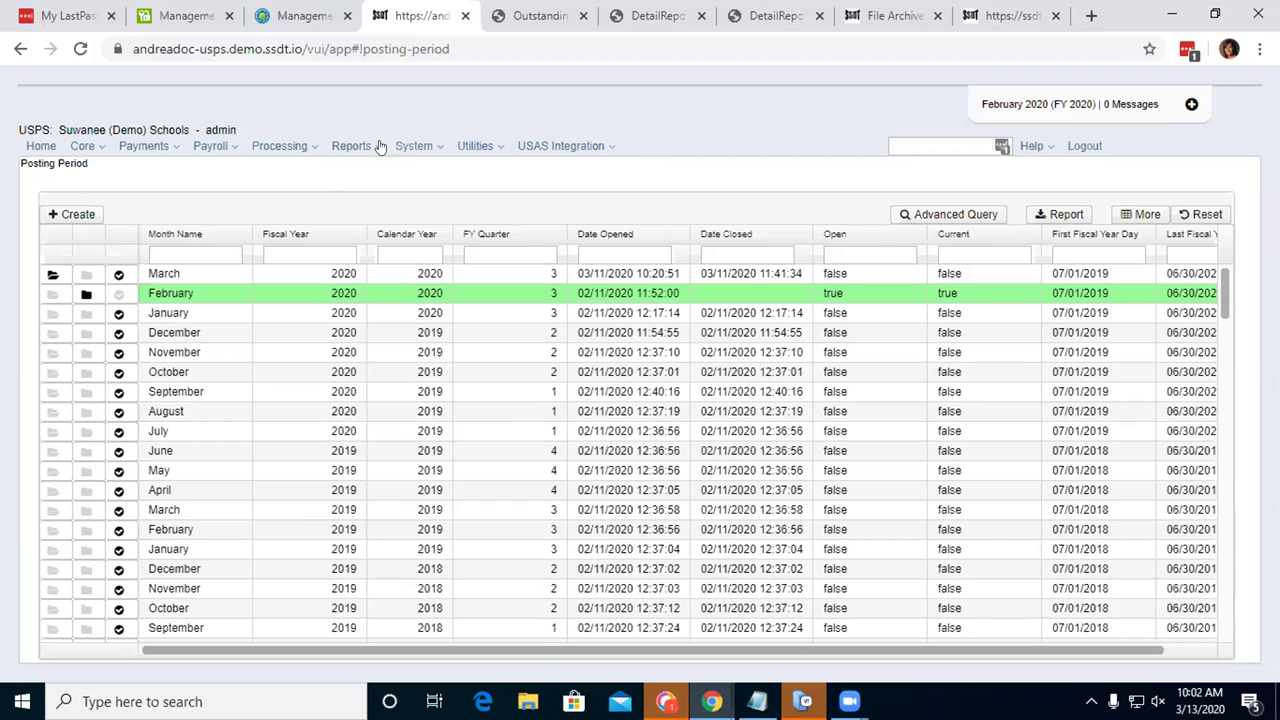
Step: Select Employee as the report object in the Custom Report Creator and look through its available properties
mouse_move(372, 147)
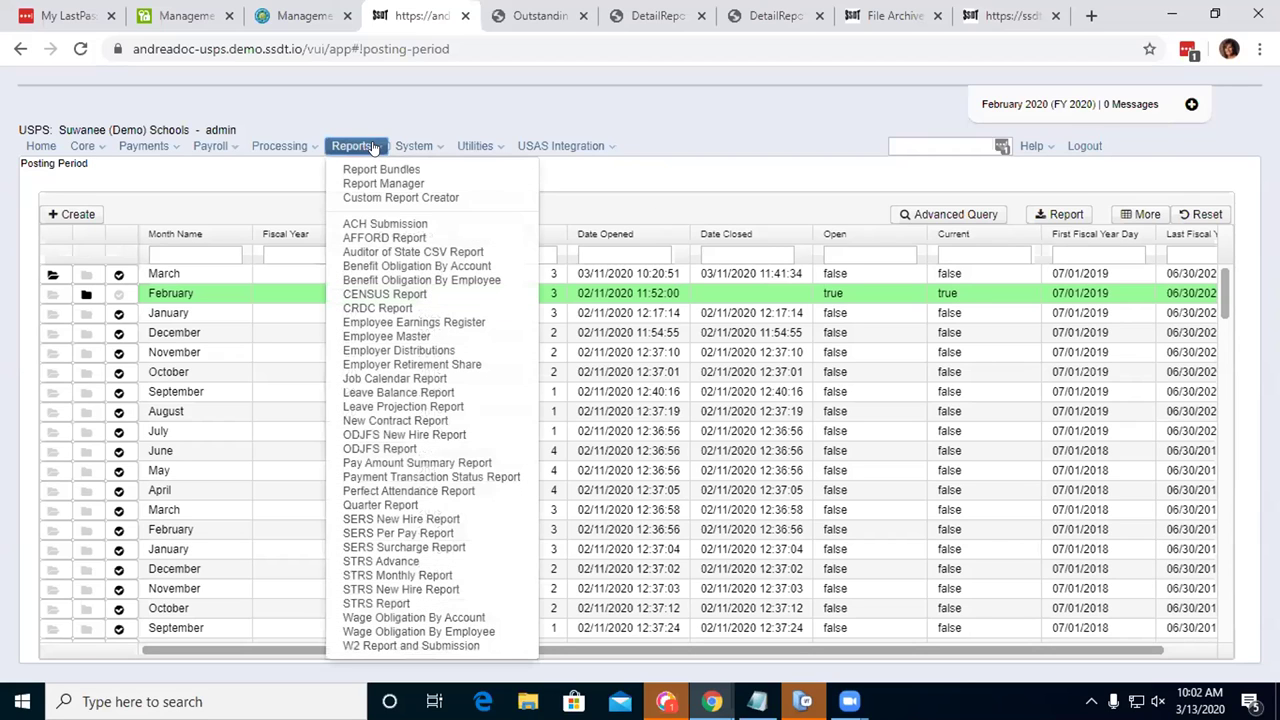
click(397, 198)
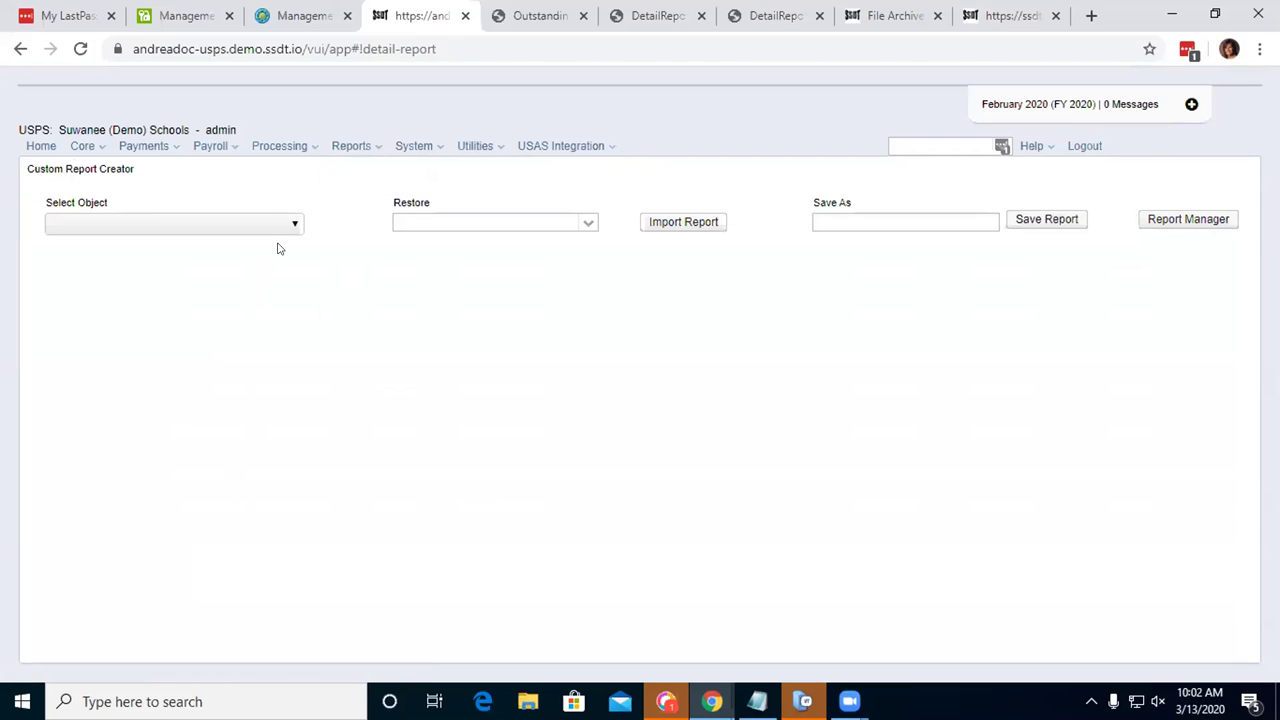
click(280, 229)
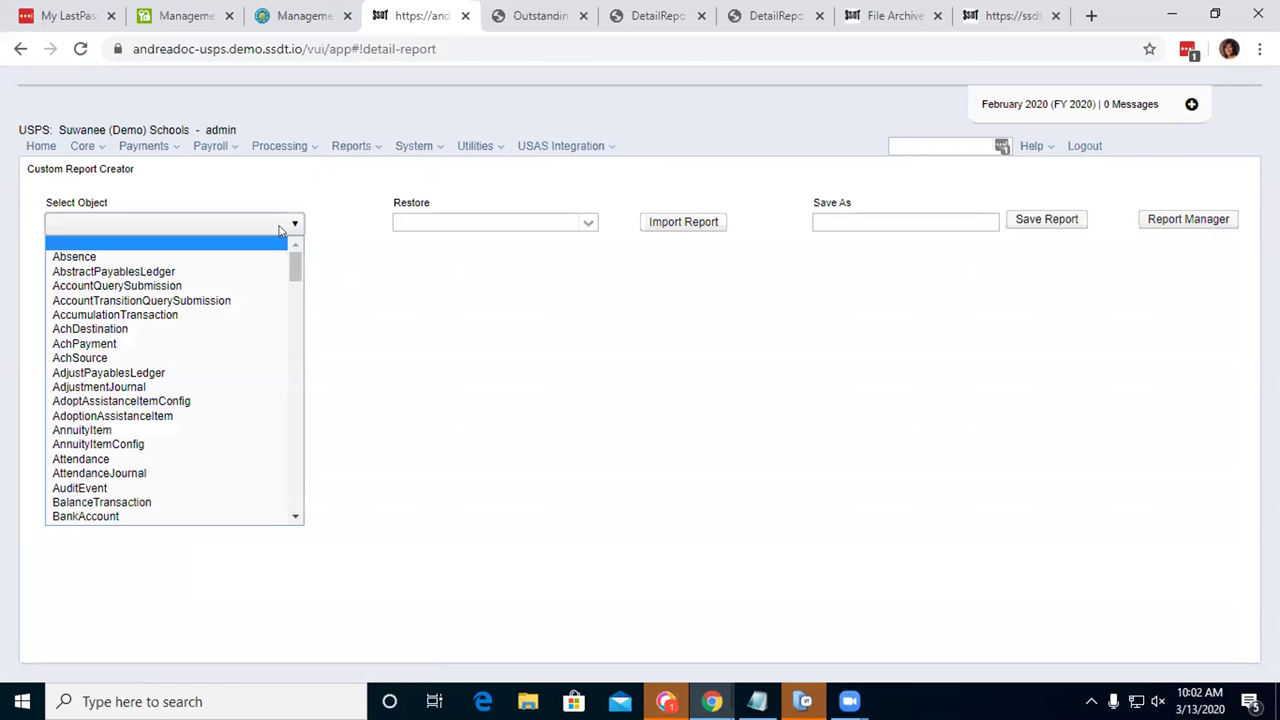
scroll(122, 468, down, 4)
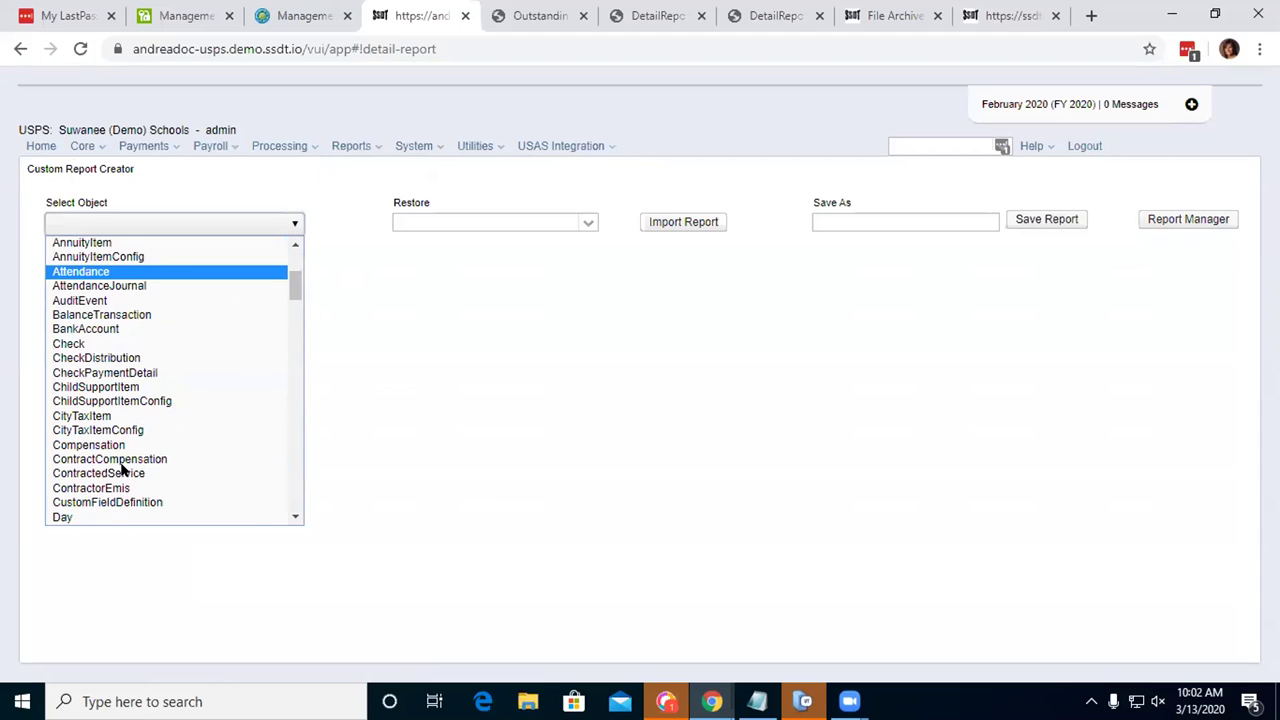
scroll(122, 468, down, 8)
click(108, 246)
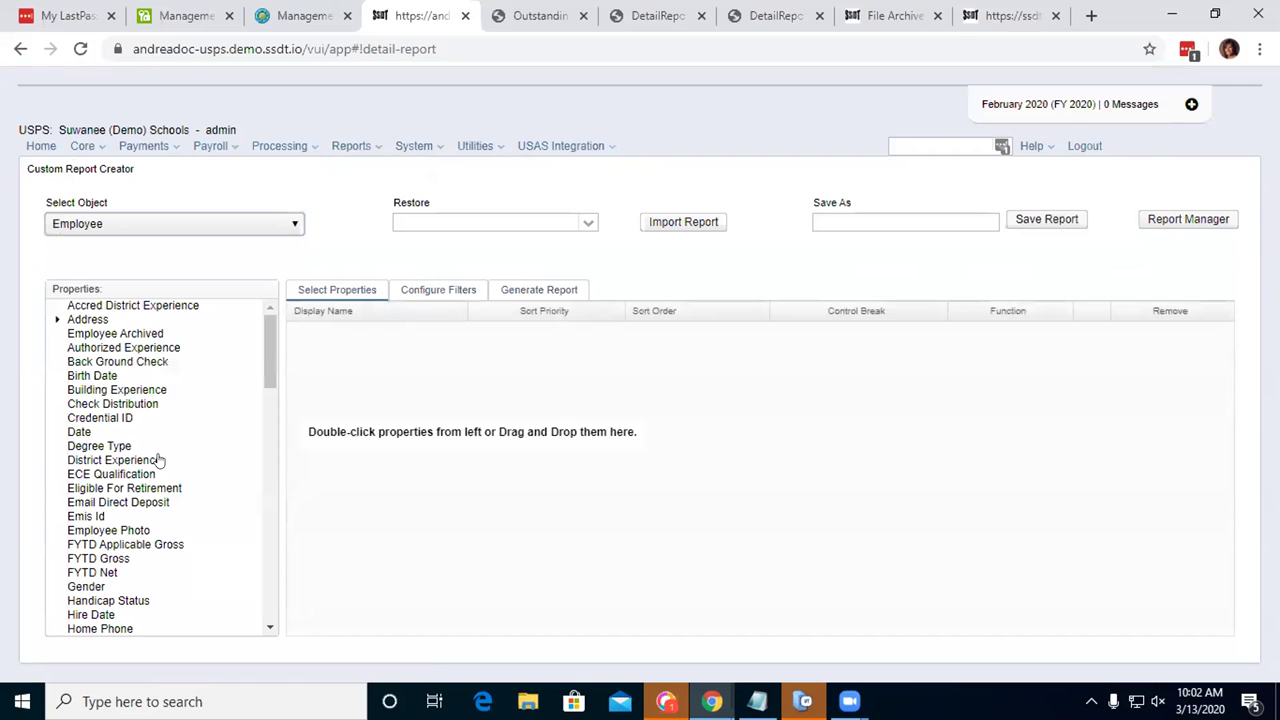
scroll(130, 478, down, 2)
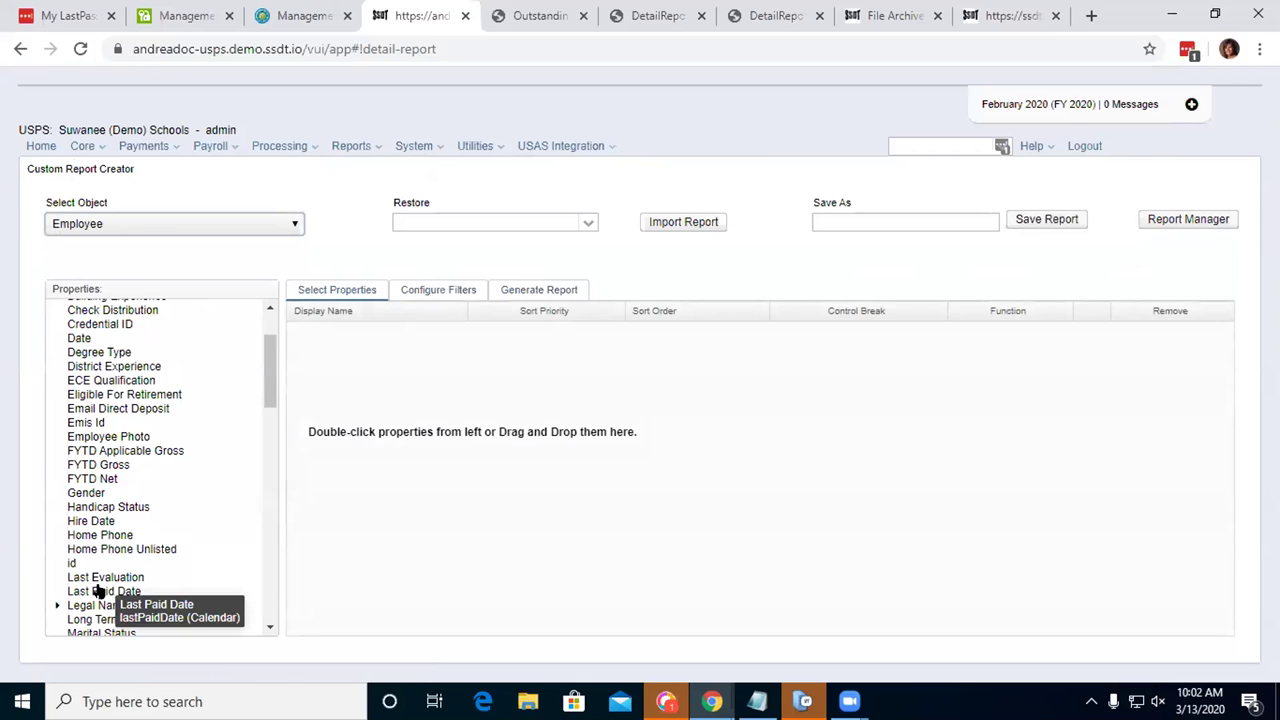
scroll(110, 594, up, 2)
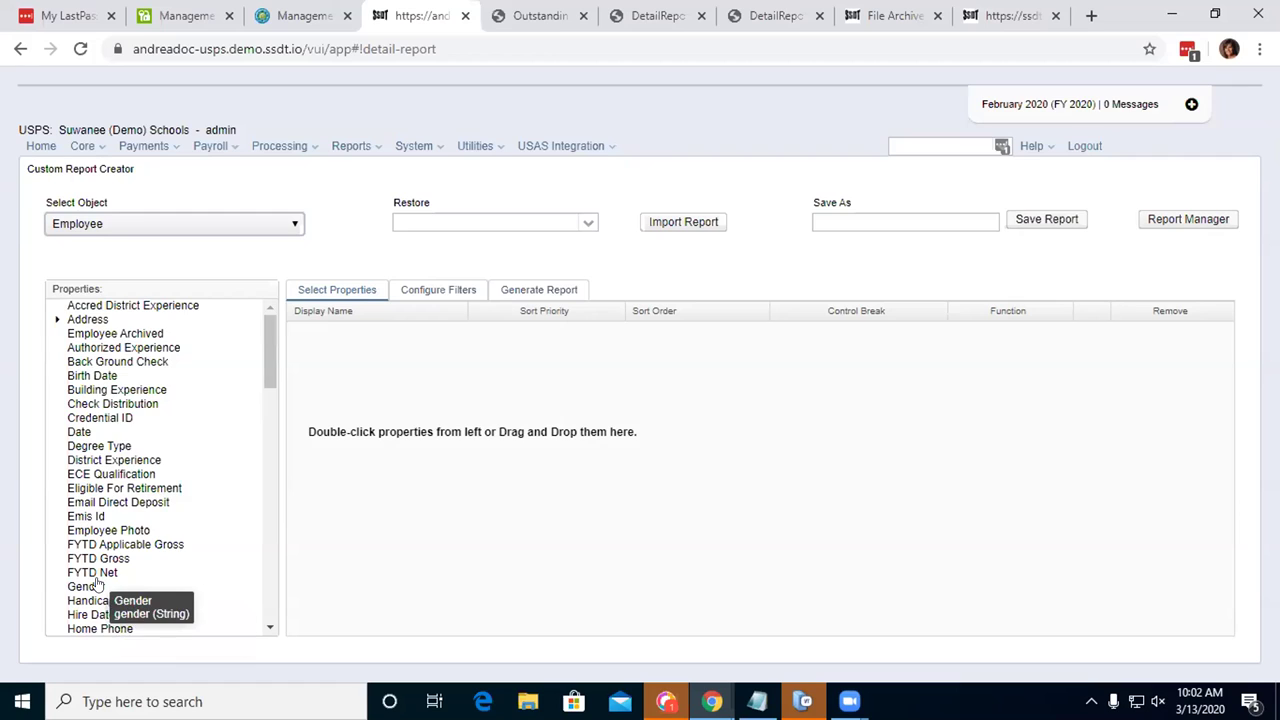
scroll(106, 591, down, 2)
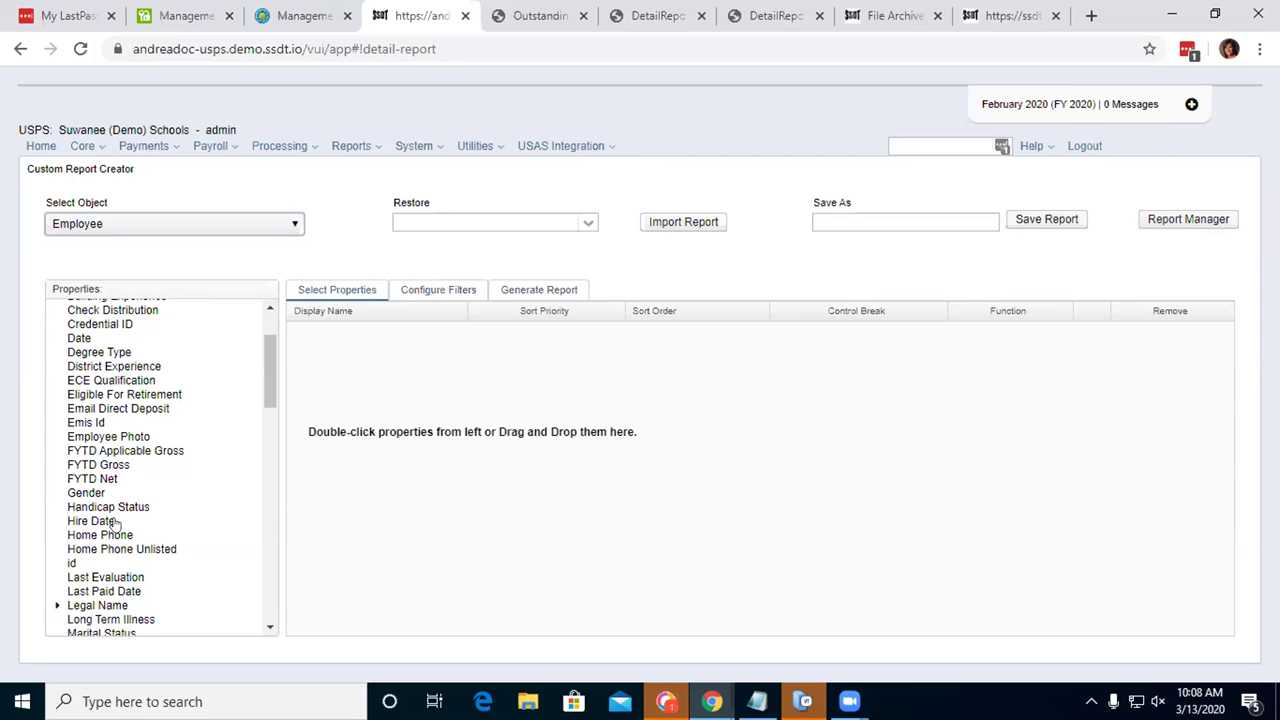
Step: Look through the system Configuration list and open the Modules list to check the installed modules
click(463, 148)
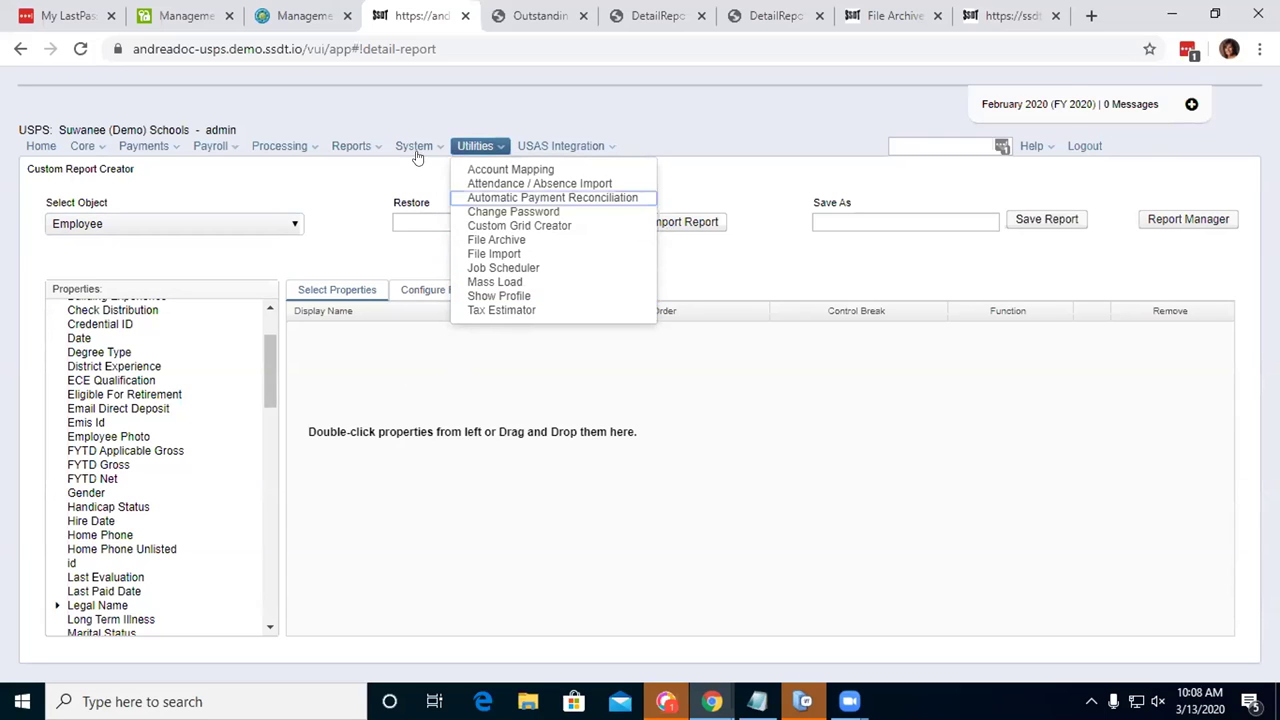
click(414, 148)
click(432, 166)
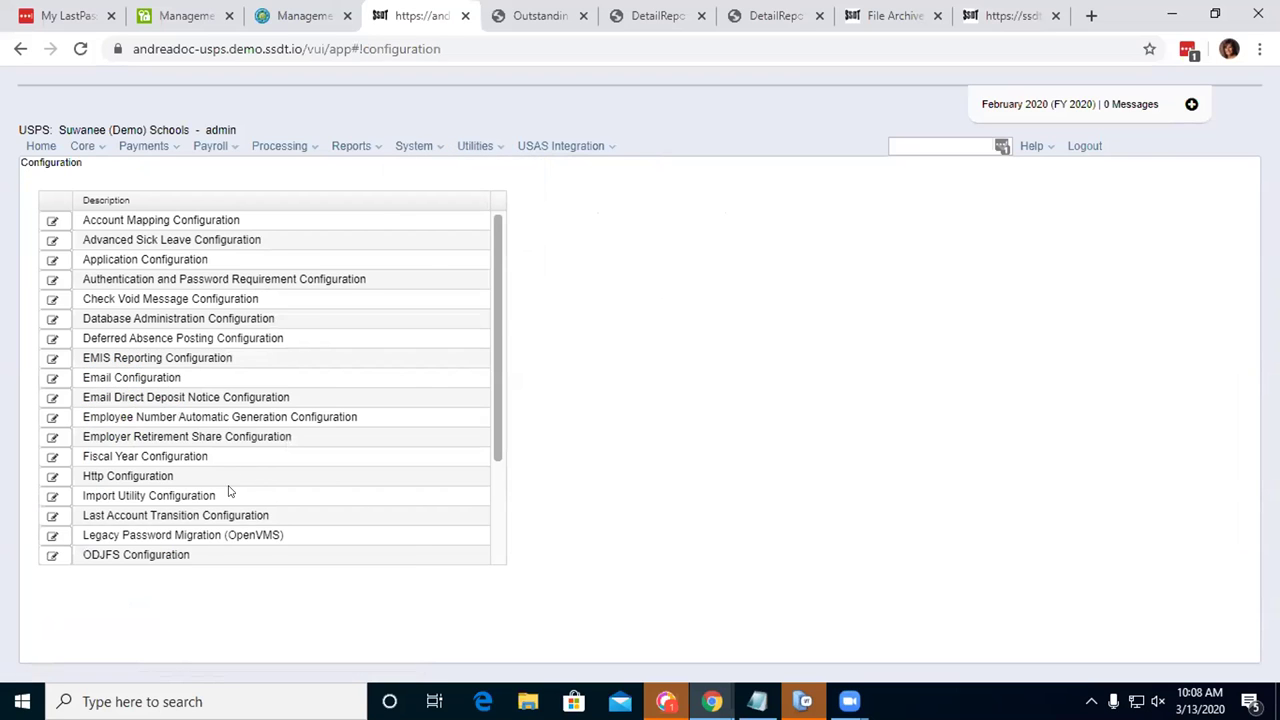
scroll(228, 491, down, 3)
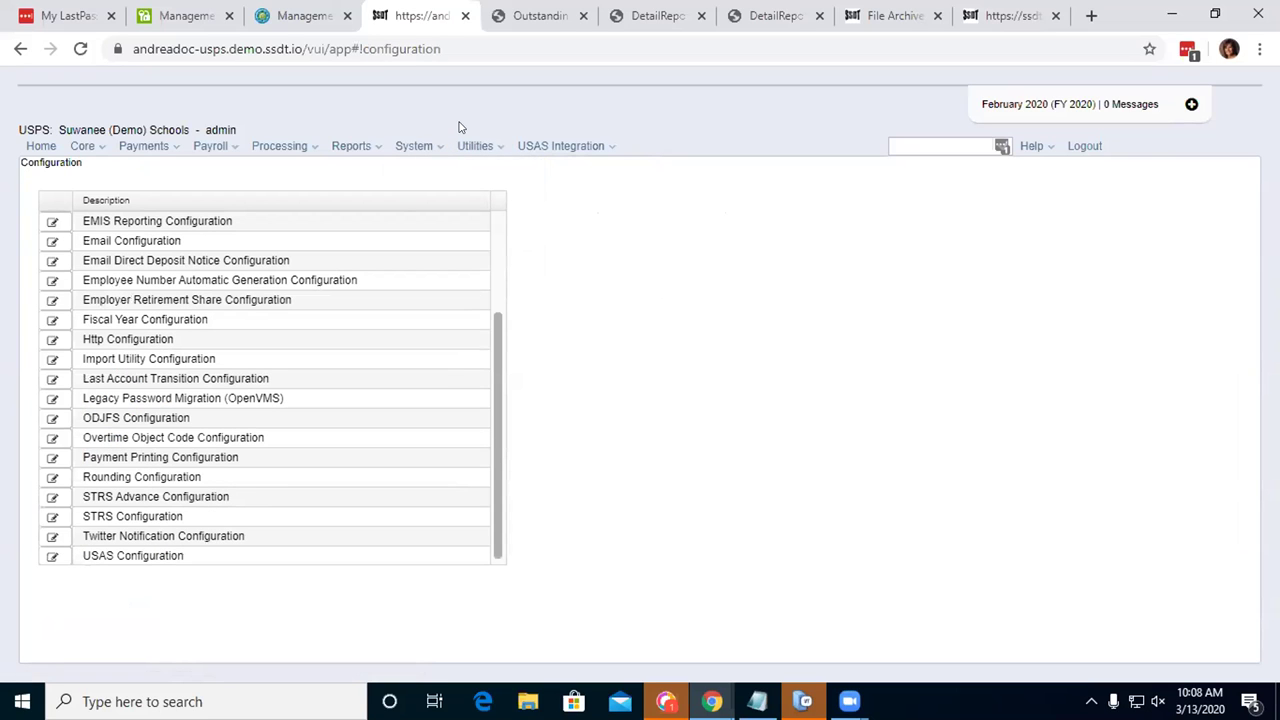
click(421, 146)
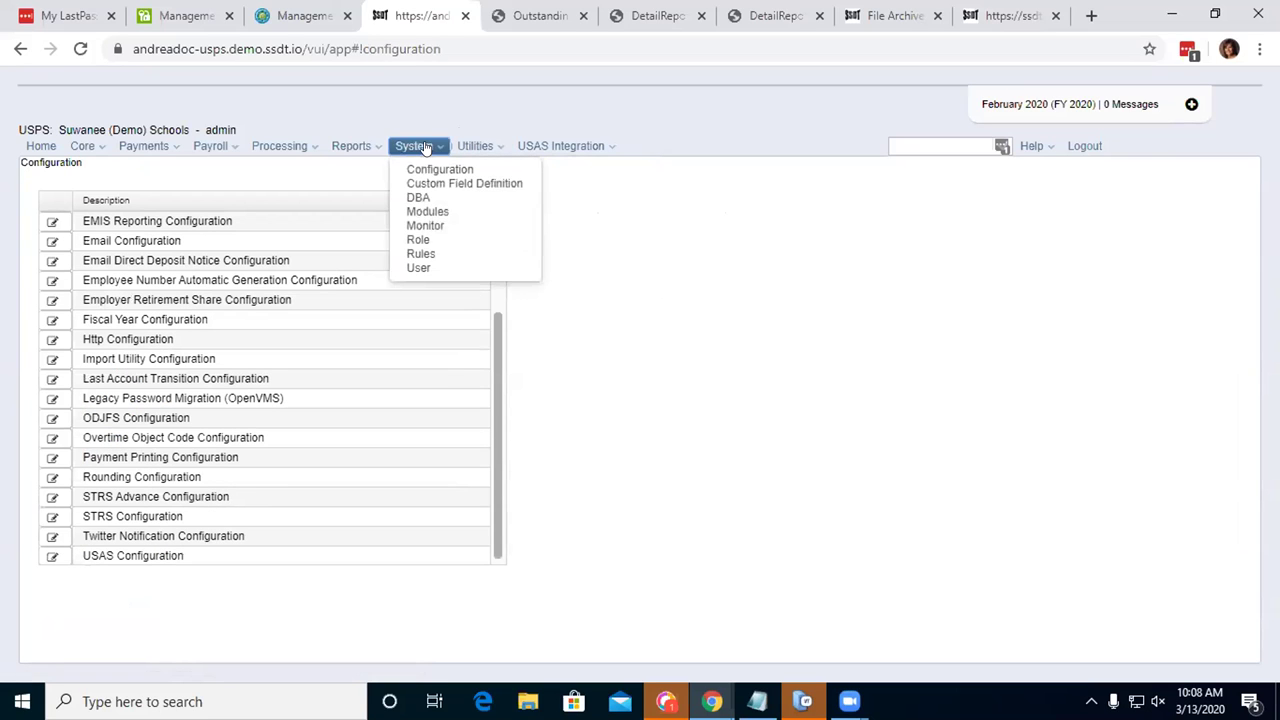
click(416, 211)
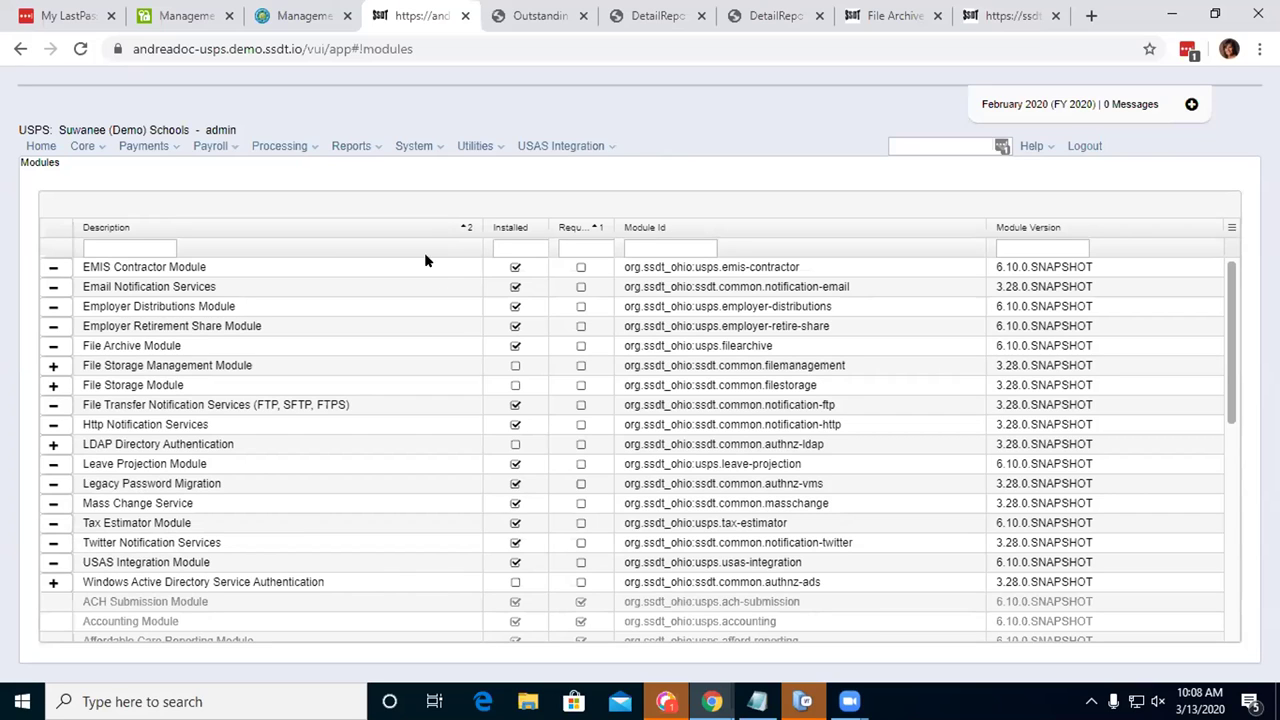
Step: Open the Tax Estimator and load the second employee in the employee list
click(472, 148)
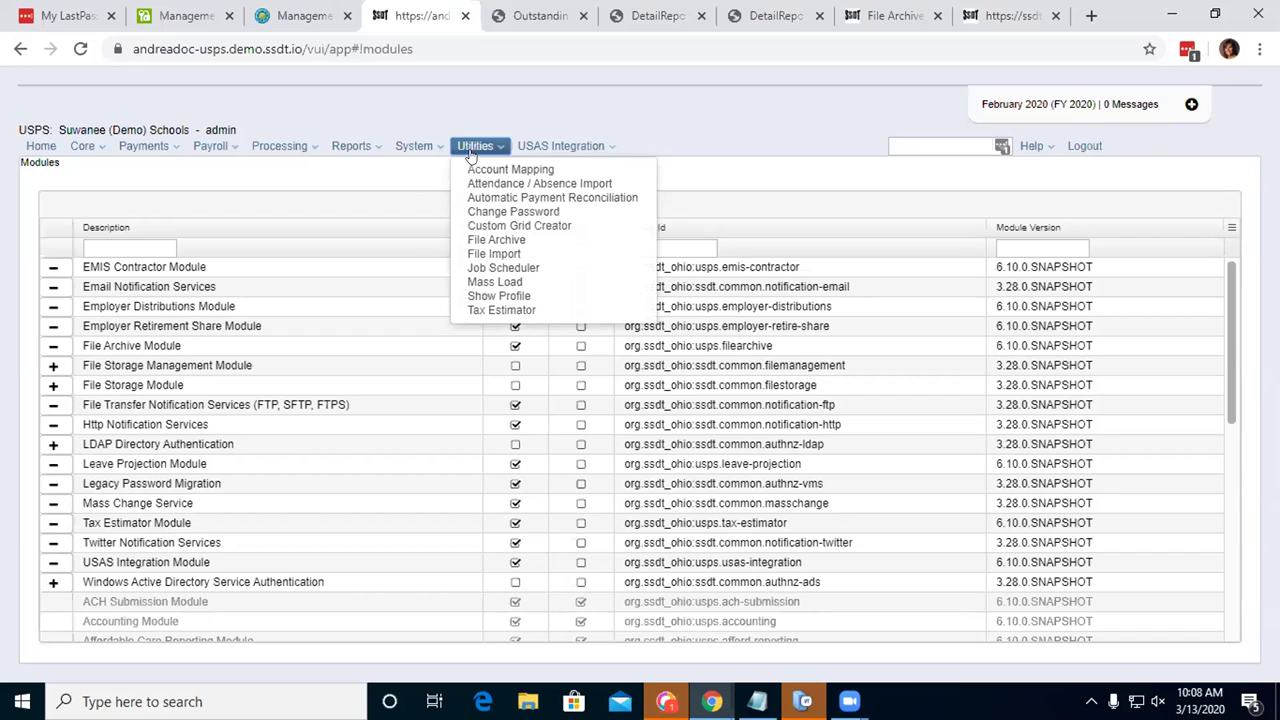
click(490, 310)
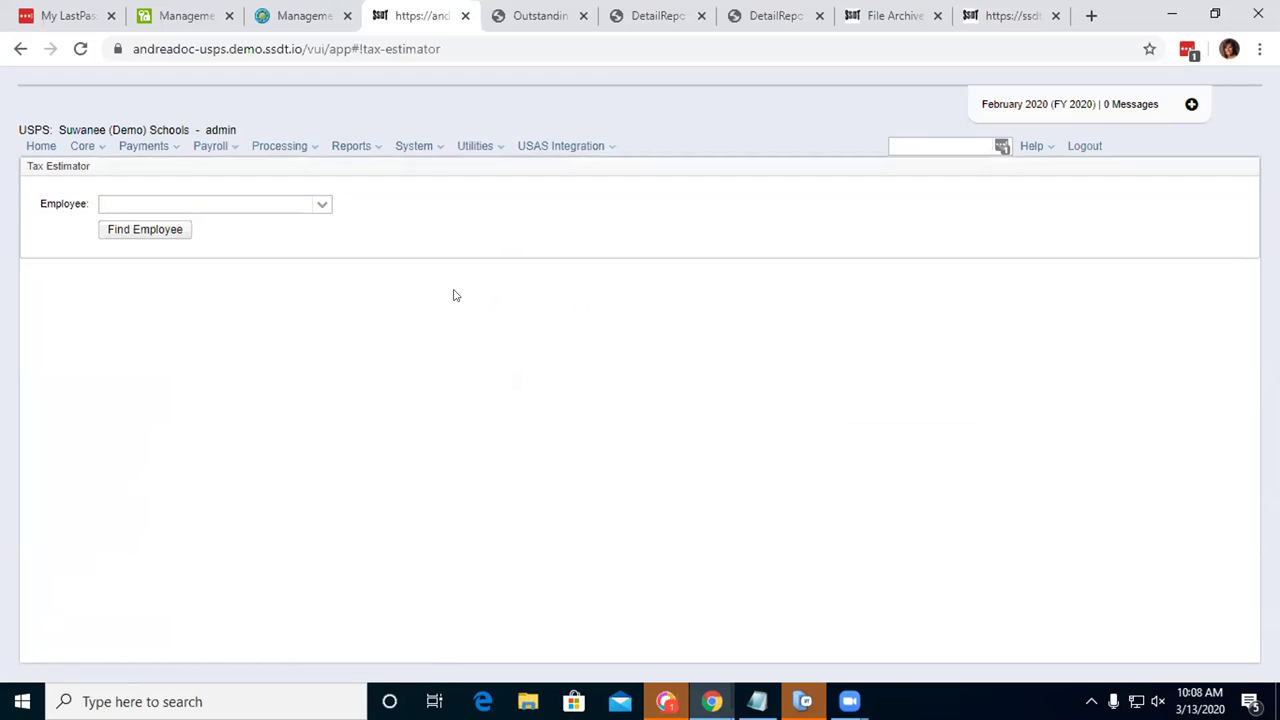
click(322, 205)
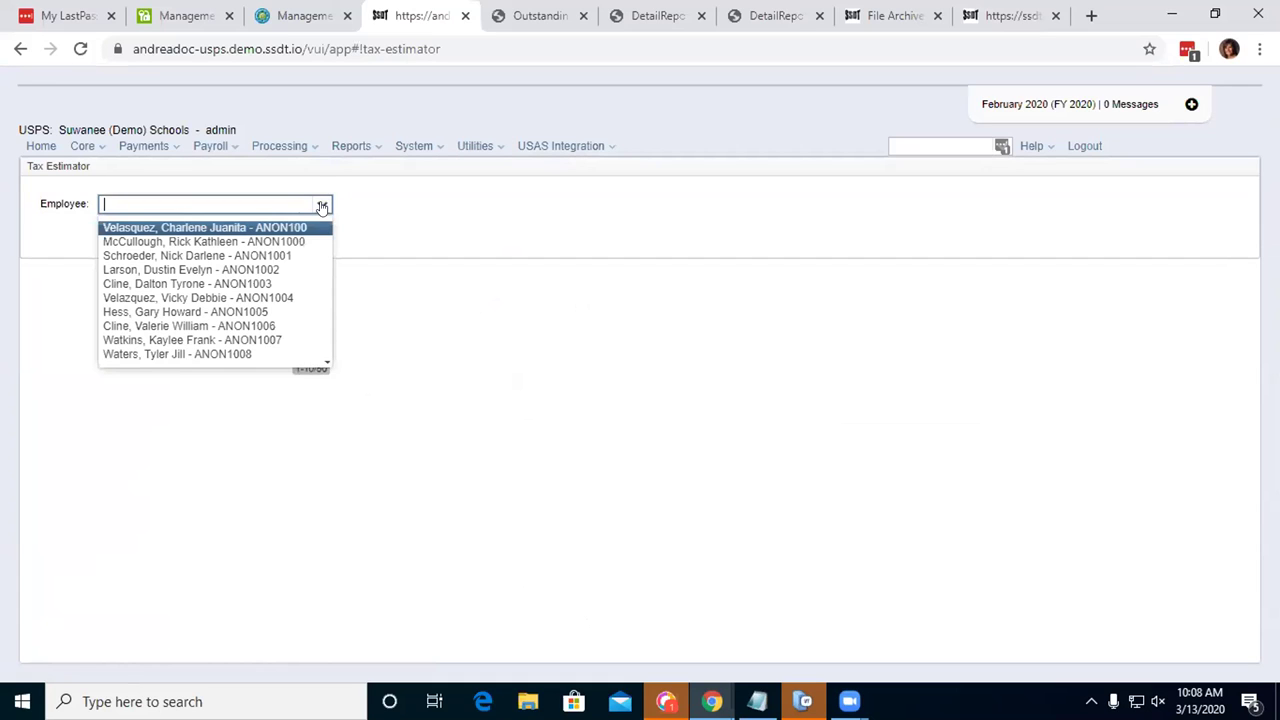
click(295, 242)
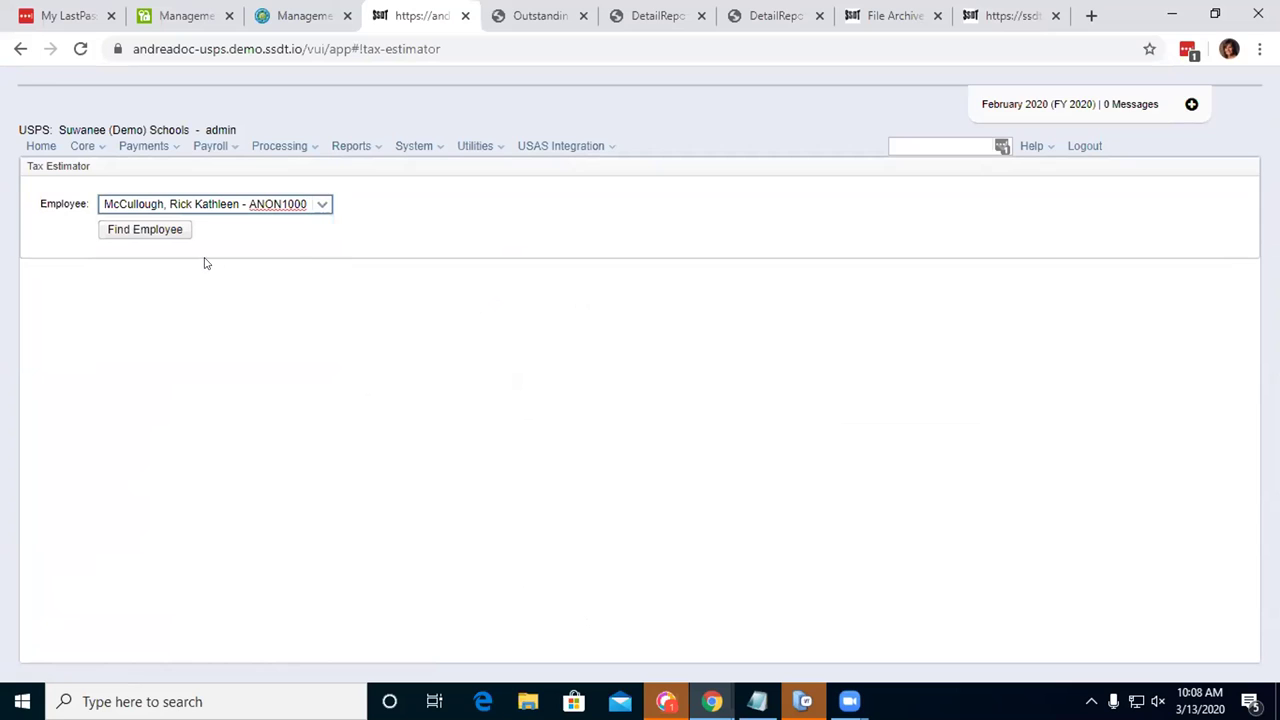
click(183, 230)
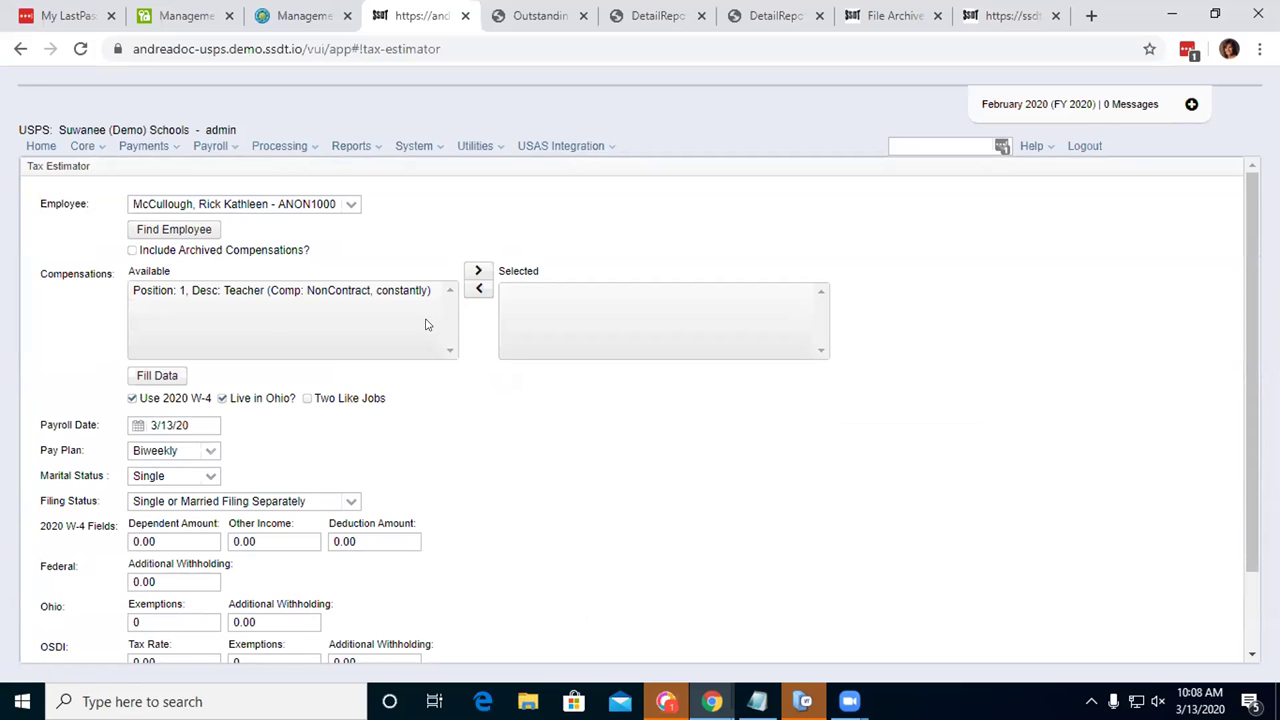
Step: Add the employee's position 1 Teacher compensation to the selected compensations and fill in its data
click(386, 294)
click(478, 274)
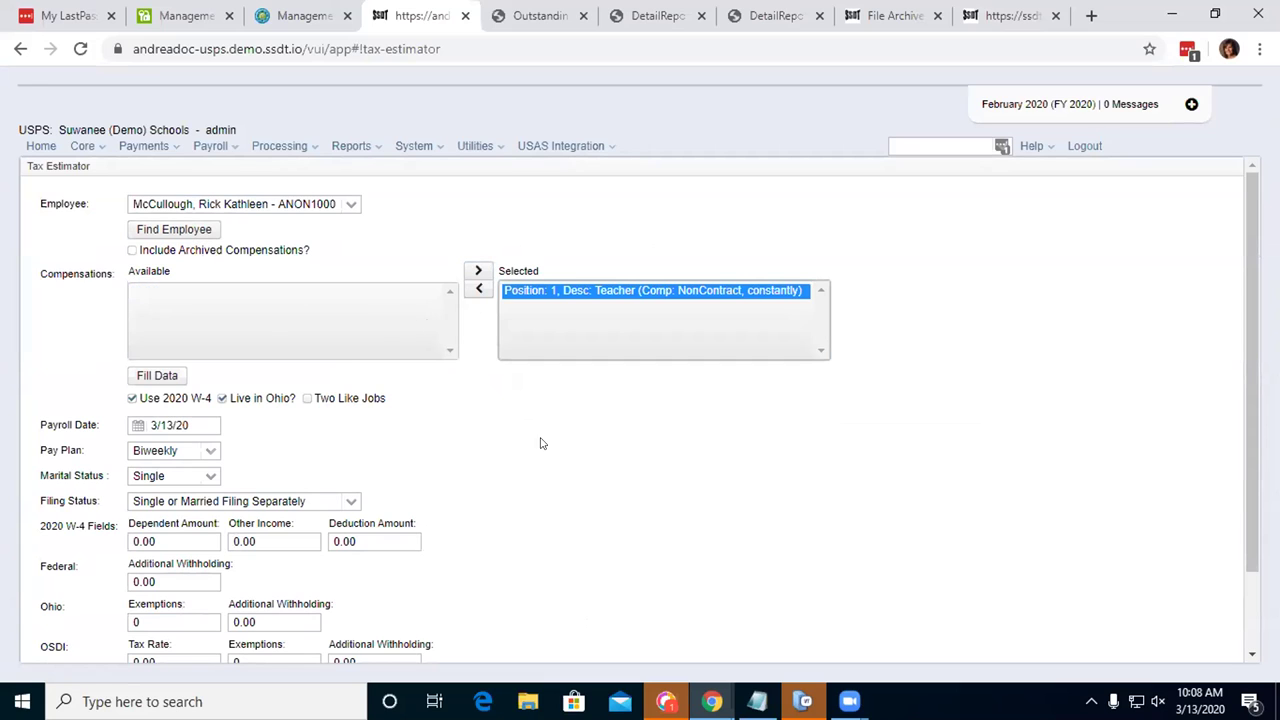
click(159, 378)
Step: Set Gross Pay to 1500 and calculate the employee's tax estimates
scroll(549, 532, down, 2)
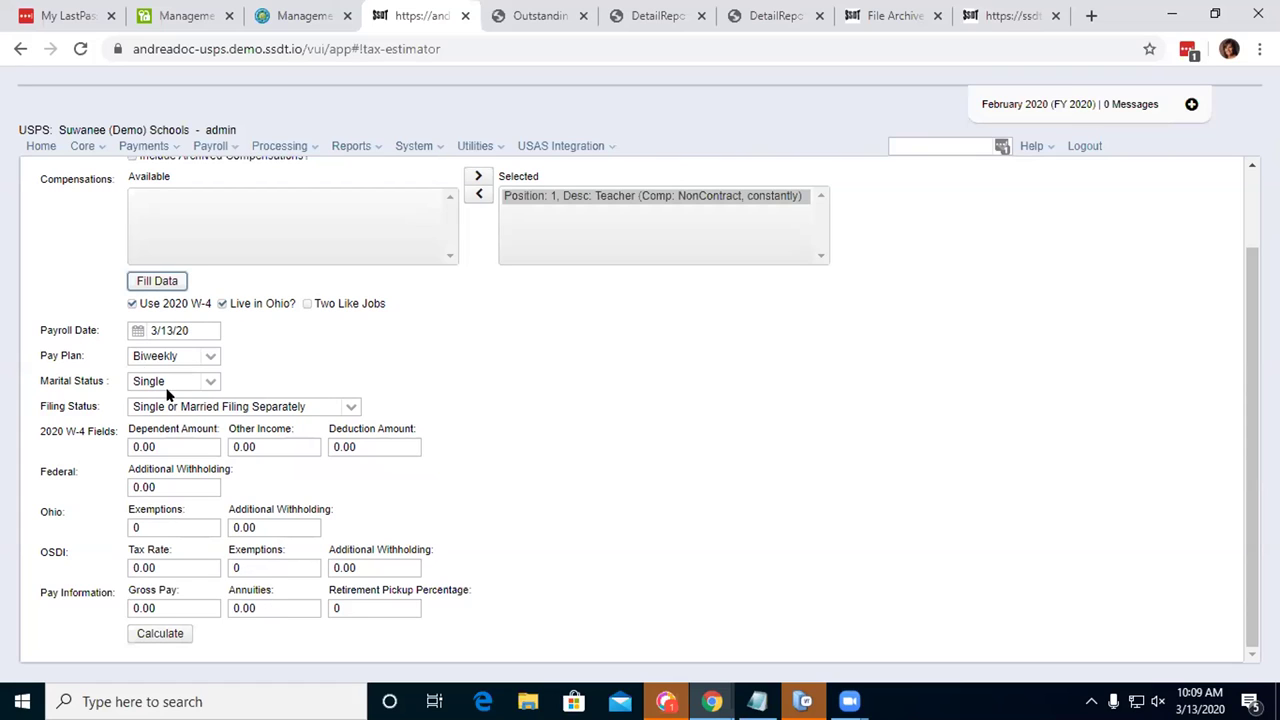
mouse_move(155, 310)
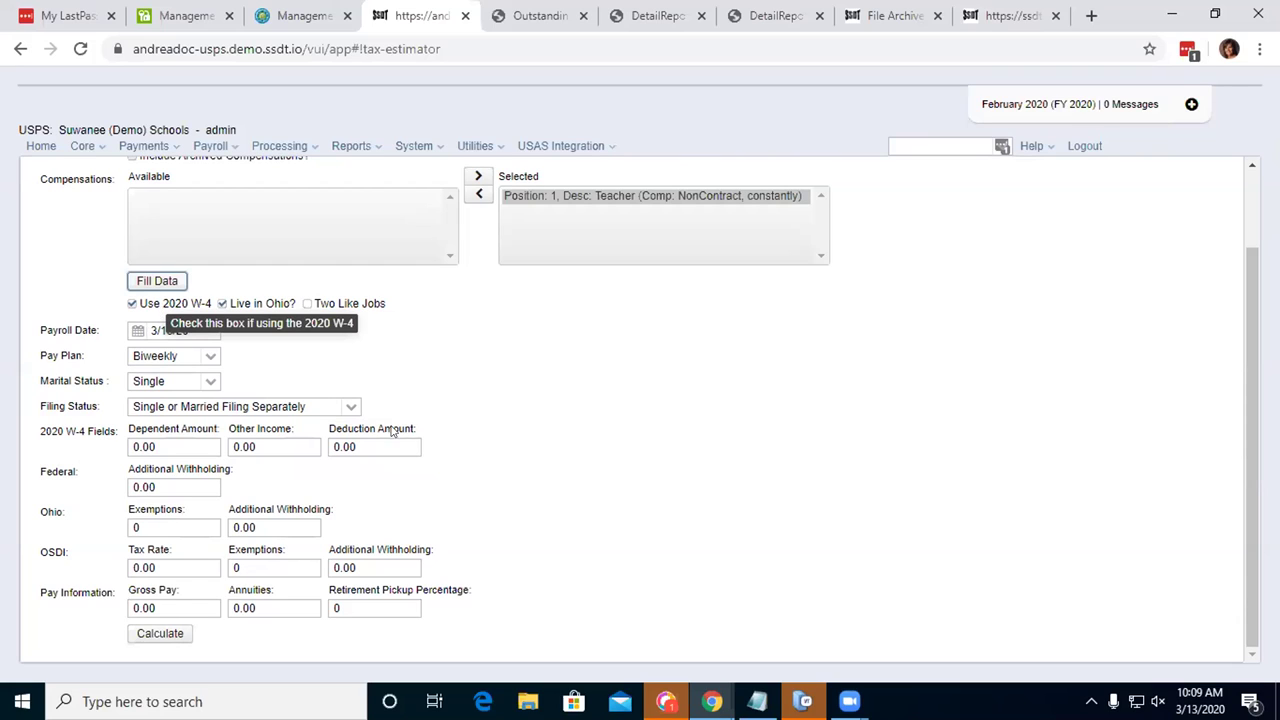
click(191, 614)
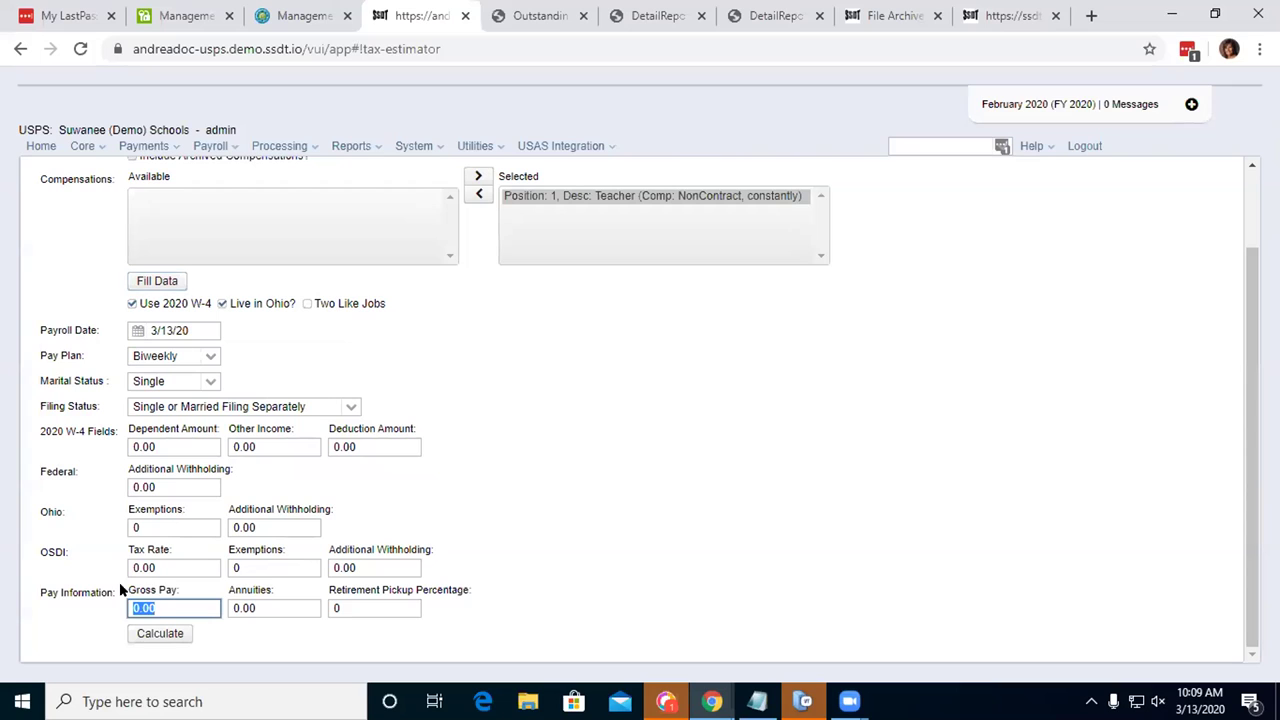
text(1500)
click(145, 638)
scroll(797, 402, down, 2)
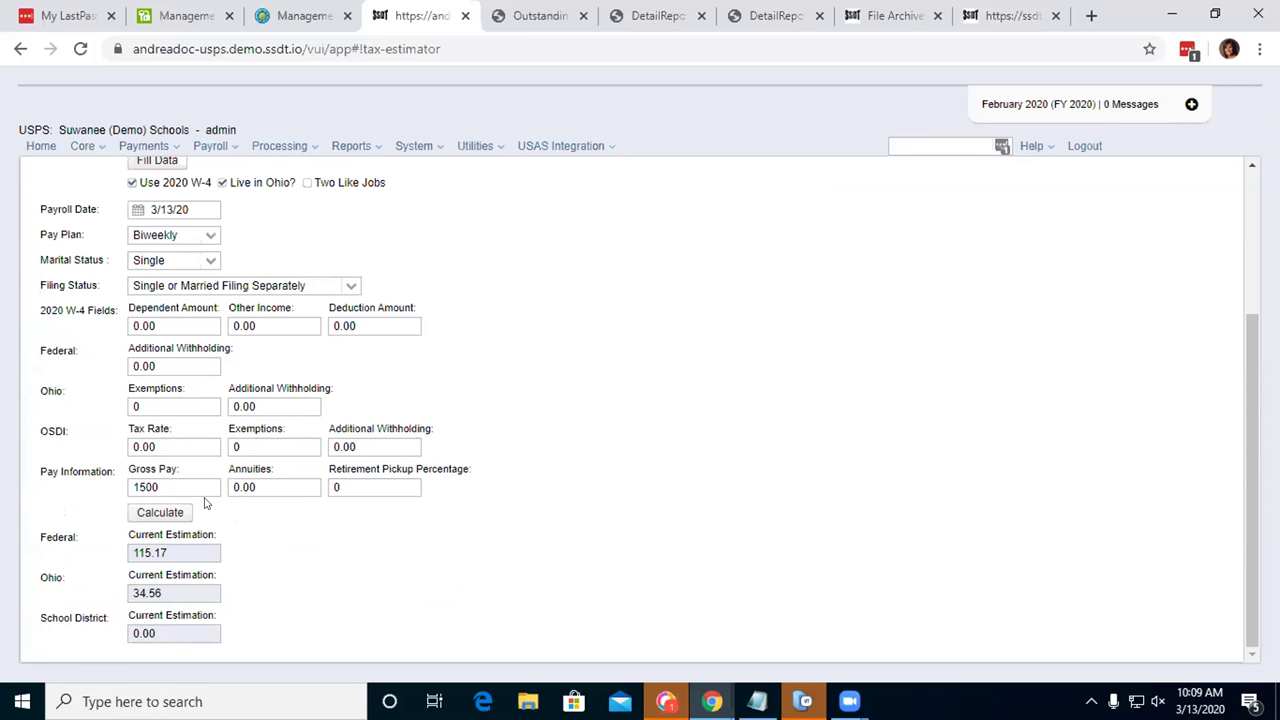
Step: Set Gross Pay to 1600 and recalculate the estimates for comparison with the previous ones
drag(168, 488, 136, 484)
text(1600)
click(174, 515)
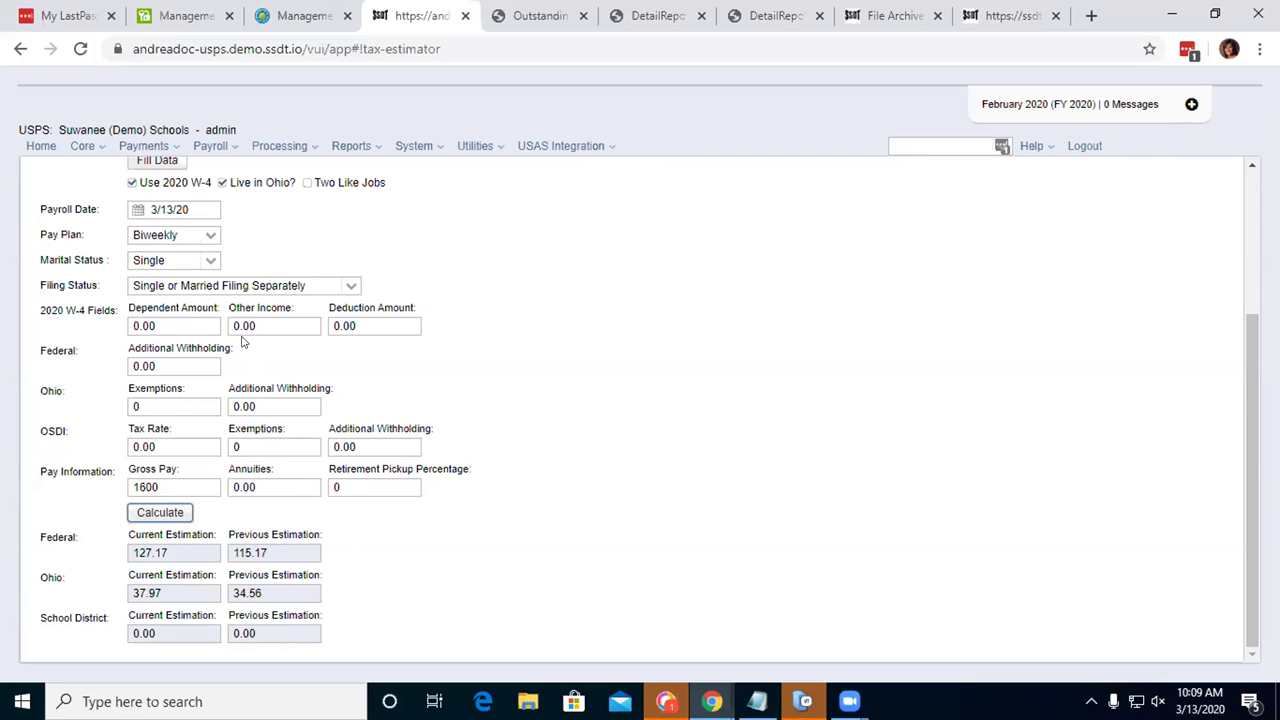
Step: Set the 2020 W-4 Other Income to 1000 and recalculate the tax estimates
drag(263, 323, 183, 308)
text(1000)
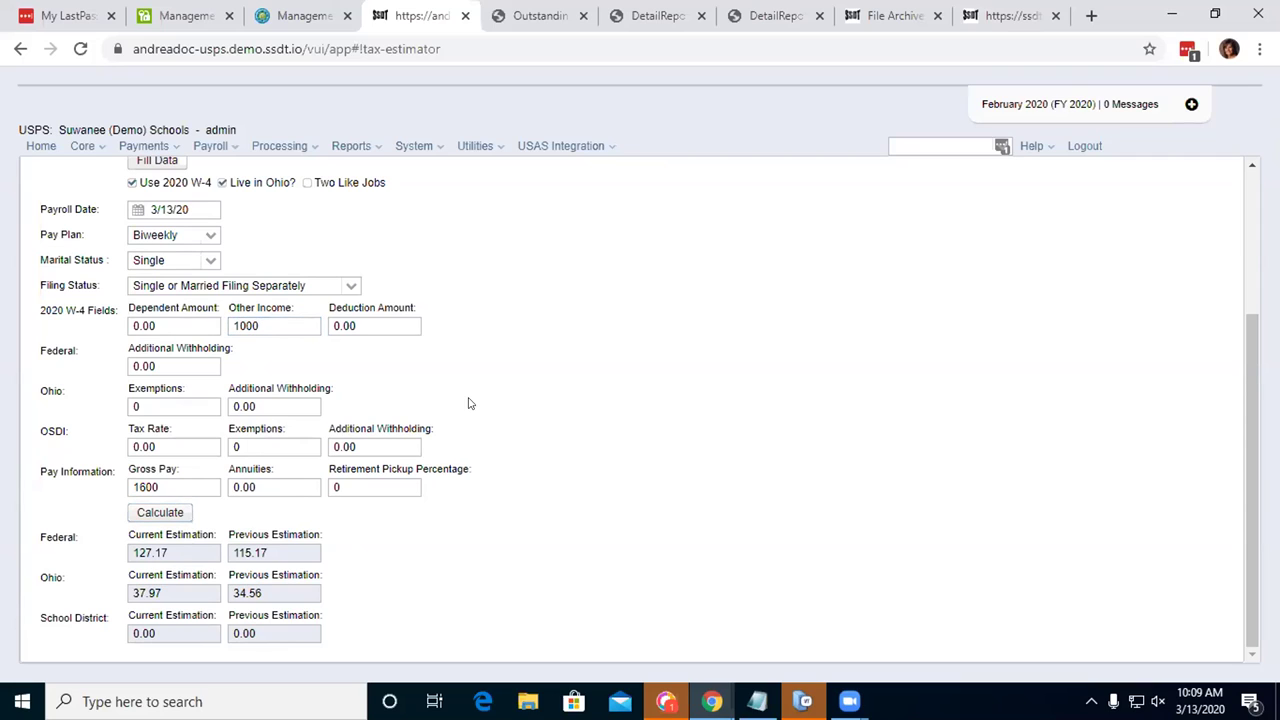
click(176, 511)
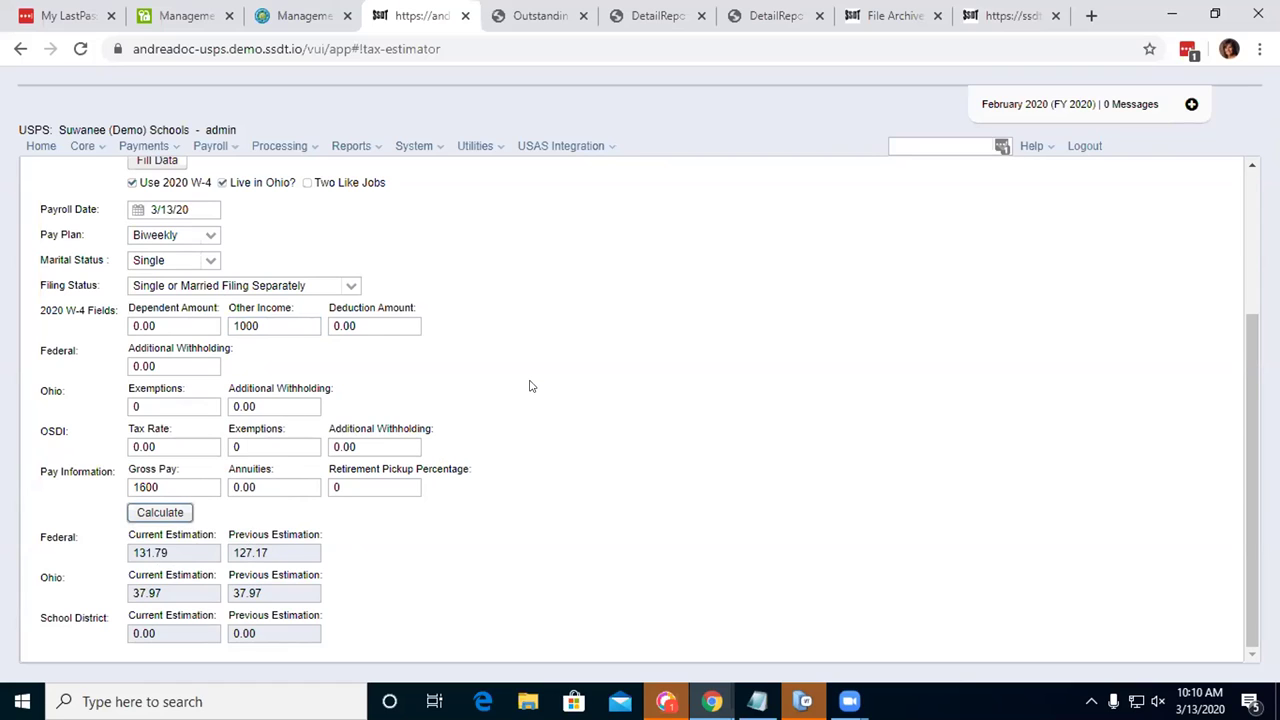
Step: Load the sixth employee in the employee list into the Tax Estimator
scroll(530, 386, up, 1)
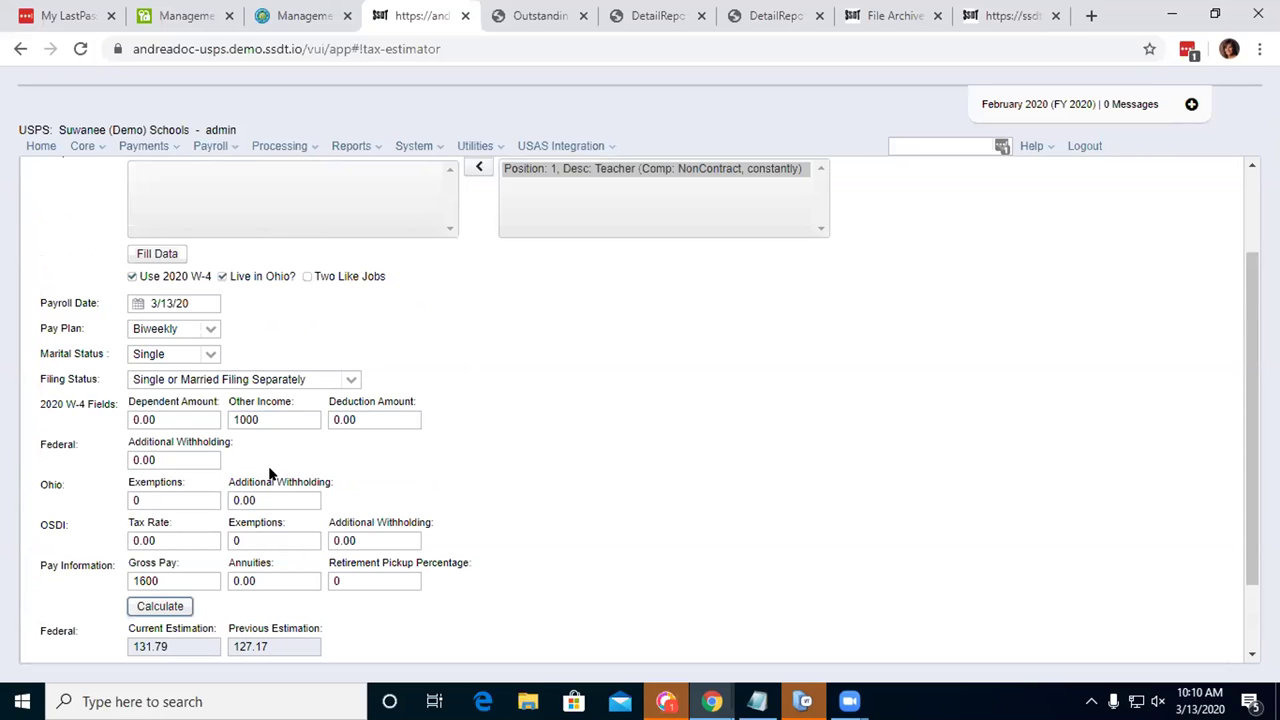
scroll(607, 502, up, 1)
scroll(565, 507, up, 1)
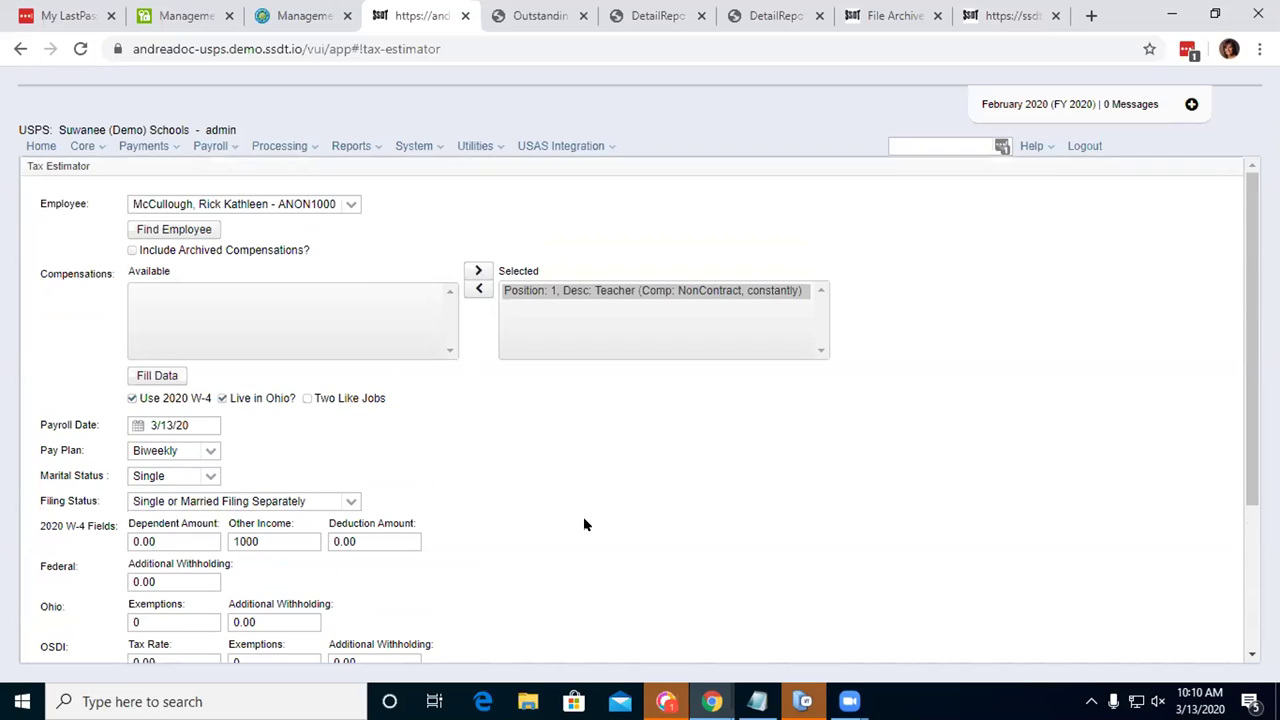
click(350, 205)
click(300, 296)
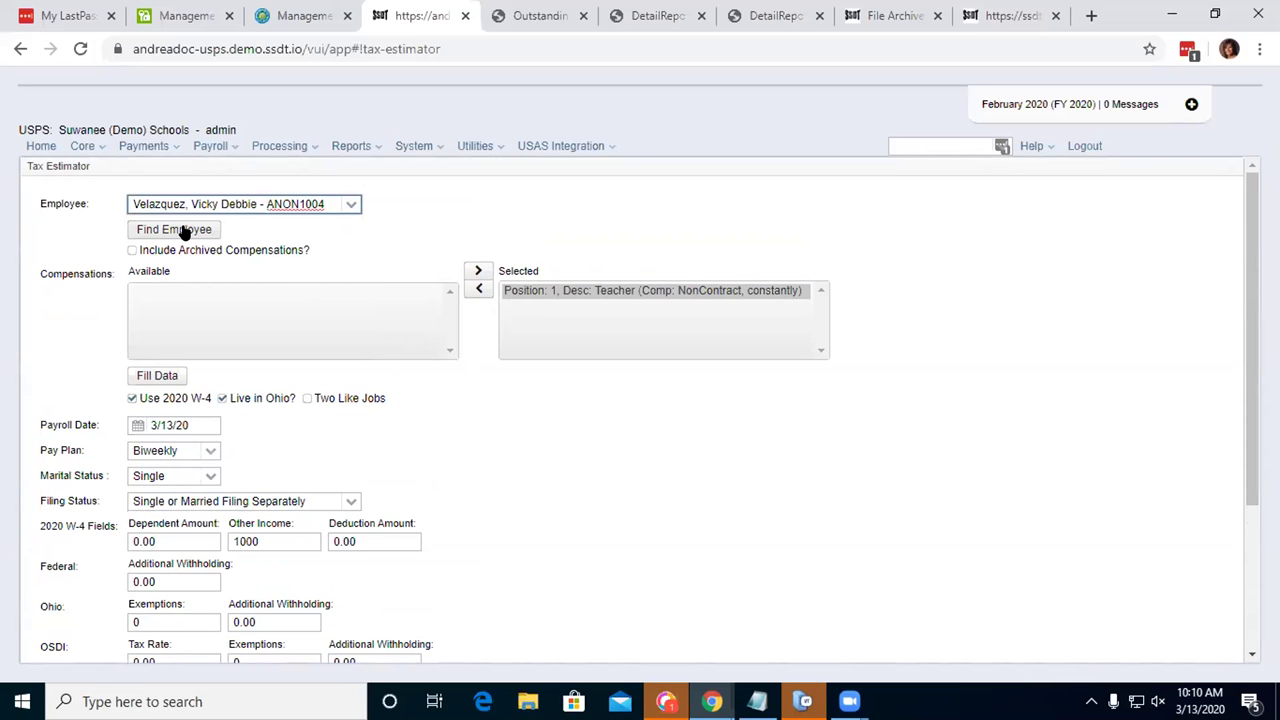
click(184, 231)
Step: Add the position 1 Secretary compensation to the selected compensations and fill in the employee's data
click(317, 291)
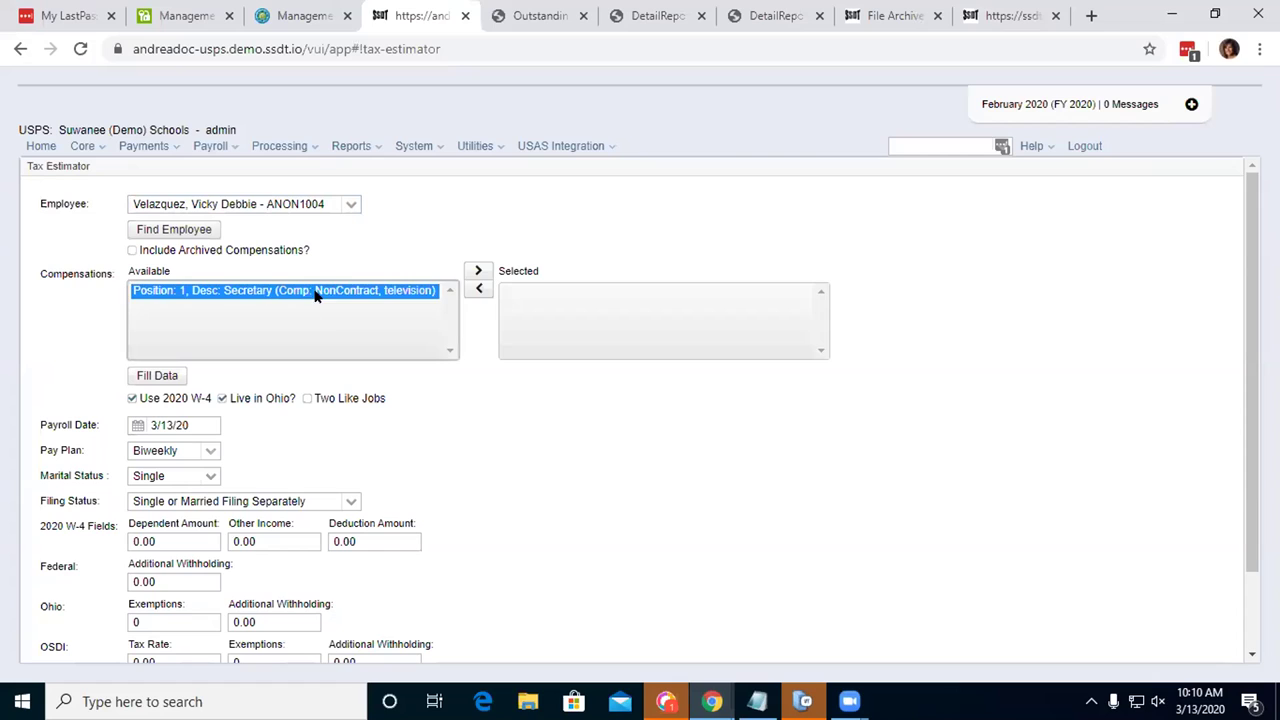
click(462, 271)
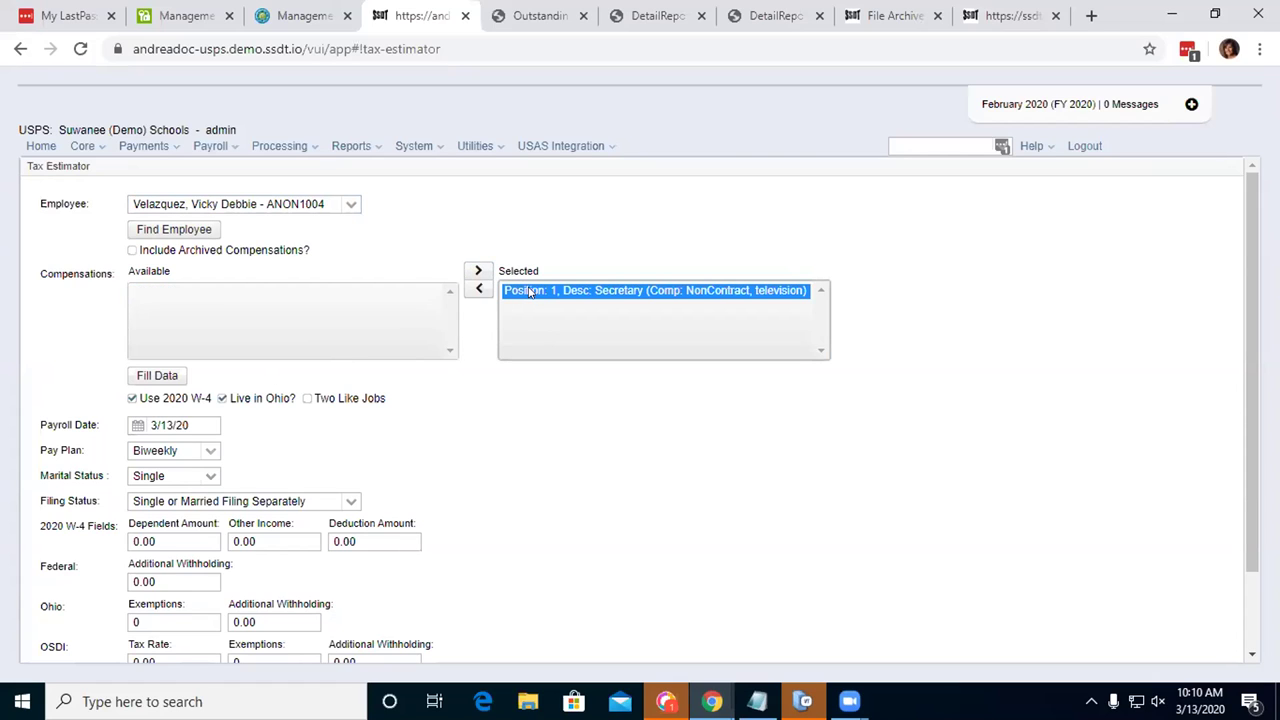
click(157, 380)
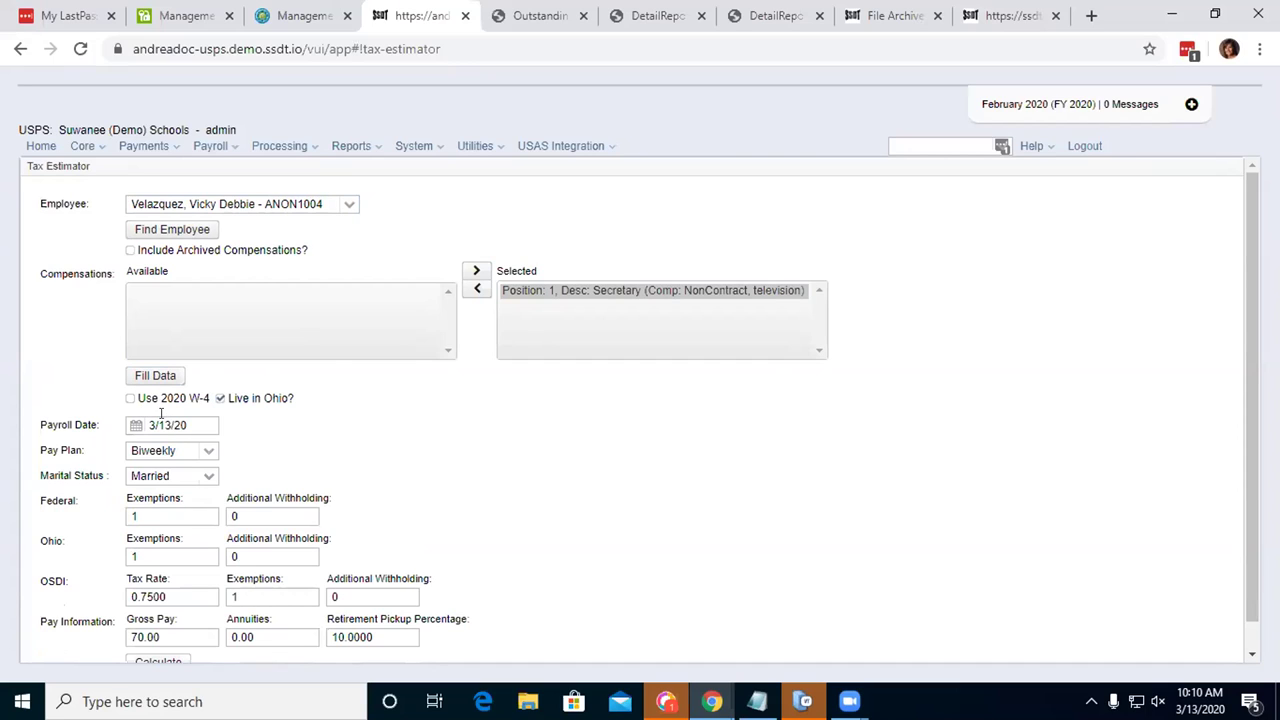
Step: Turn on Use 2020 W-4 for this employee and review the W-4, withholding and pay information fields
scroll(160, 412, down, 1)
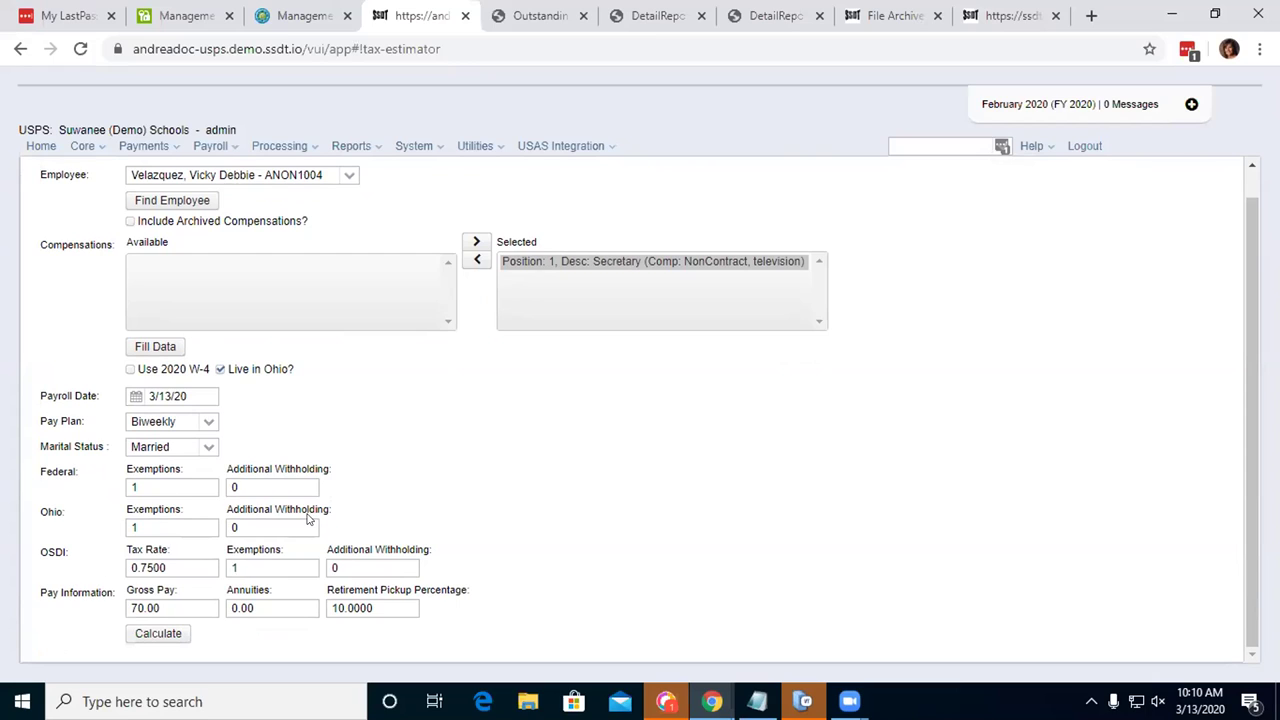
click(130, 370)
scroll(527, 582, down, 1)
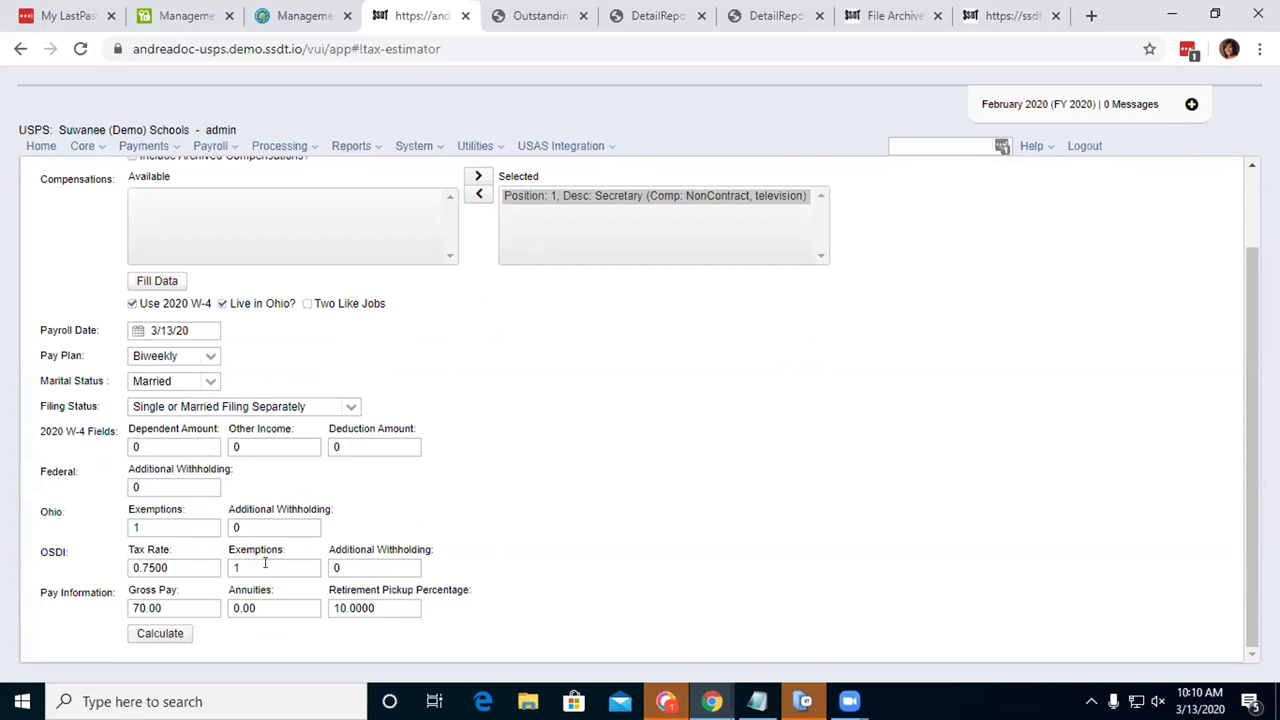
click(304, 305)
scroll(396, 370, up, 2)
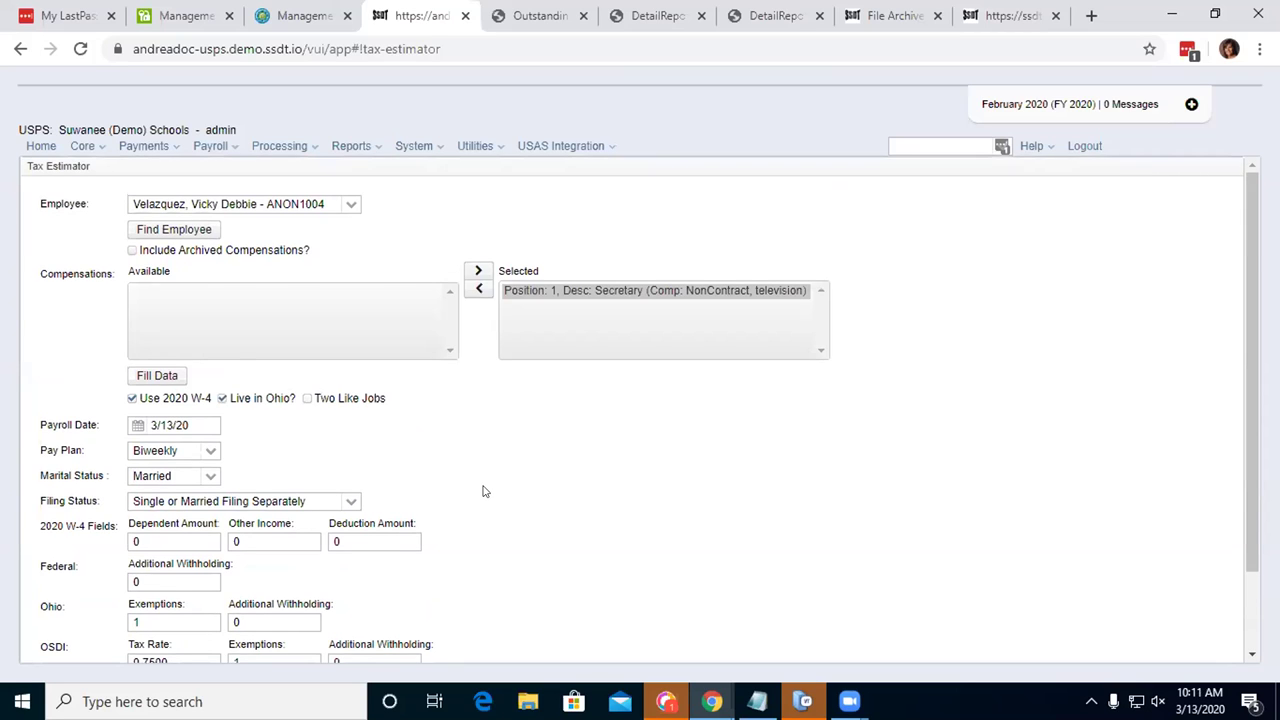
scroll(484, 491, down, 1)
scroll(484, 491, up, 1)
scroll(483, 491, down, 2)
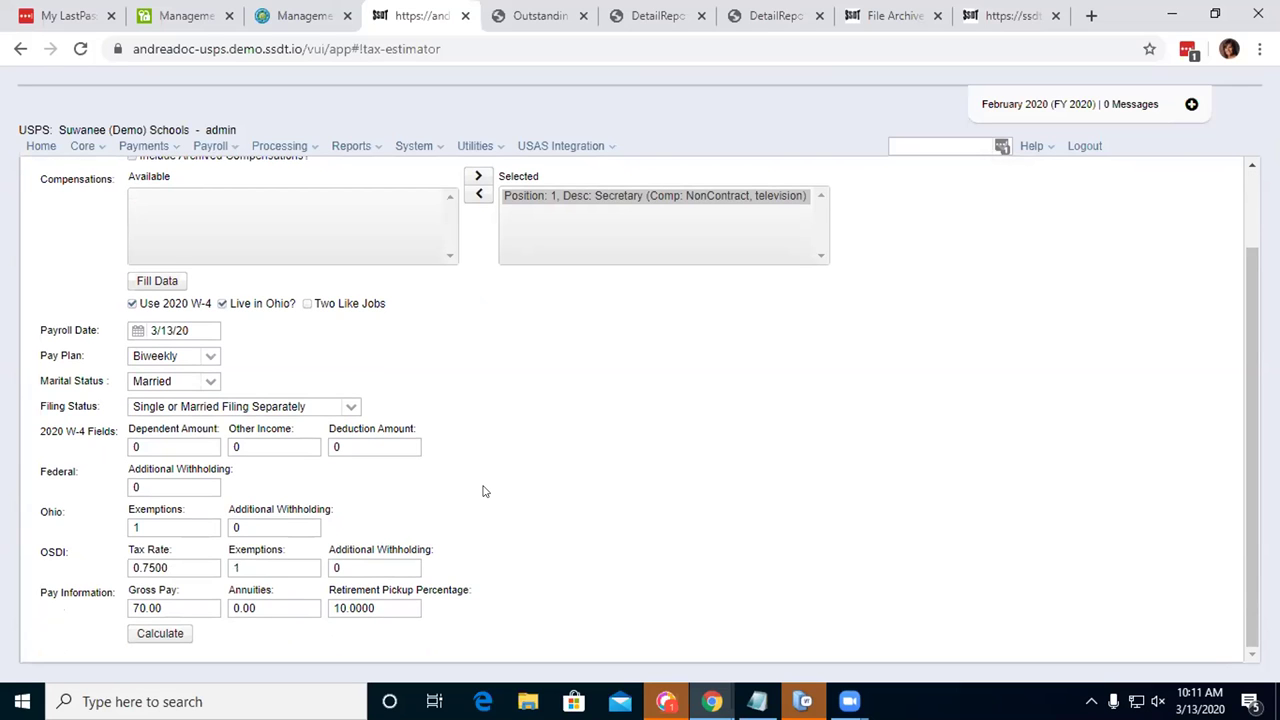
scroll(483, 491, up, 2)
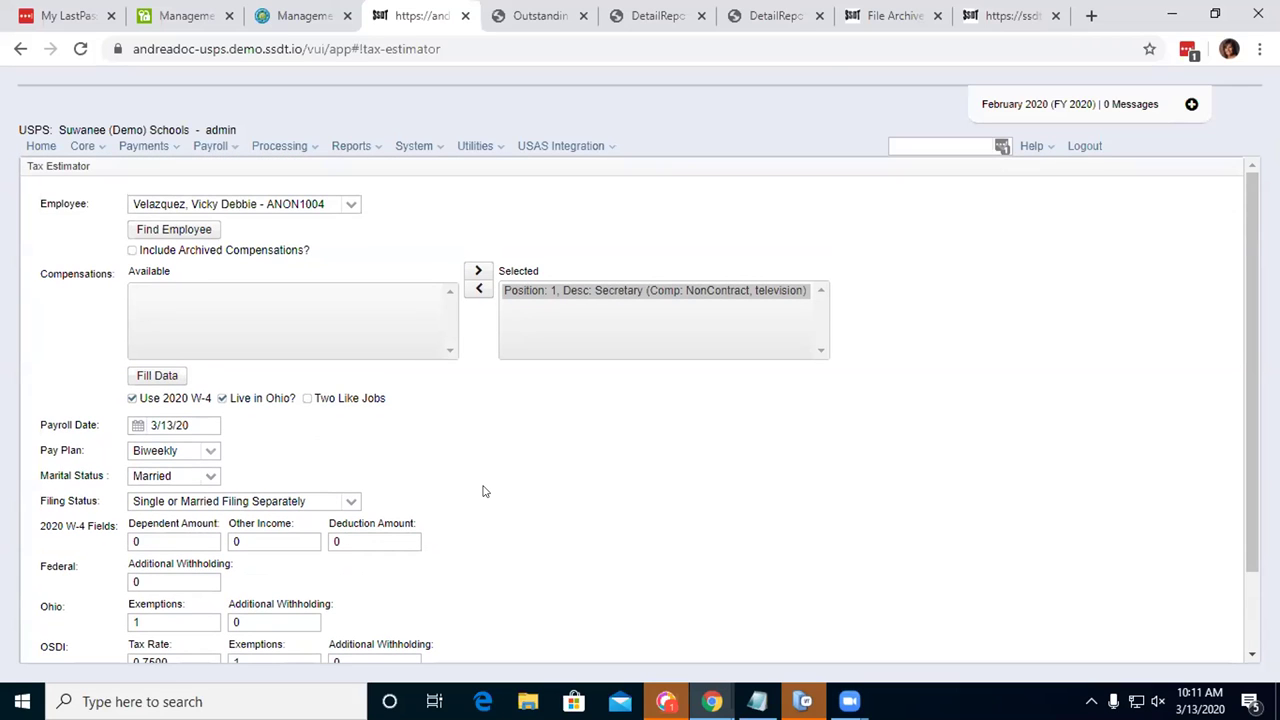
Step: Move the Secretary compensation from the selected compensations back to the available ones
click(520, 291)
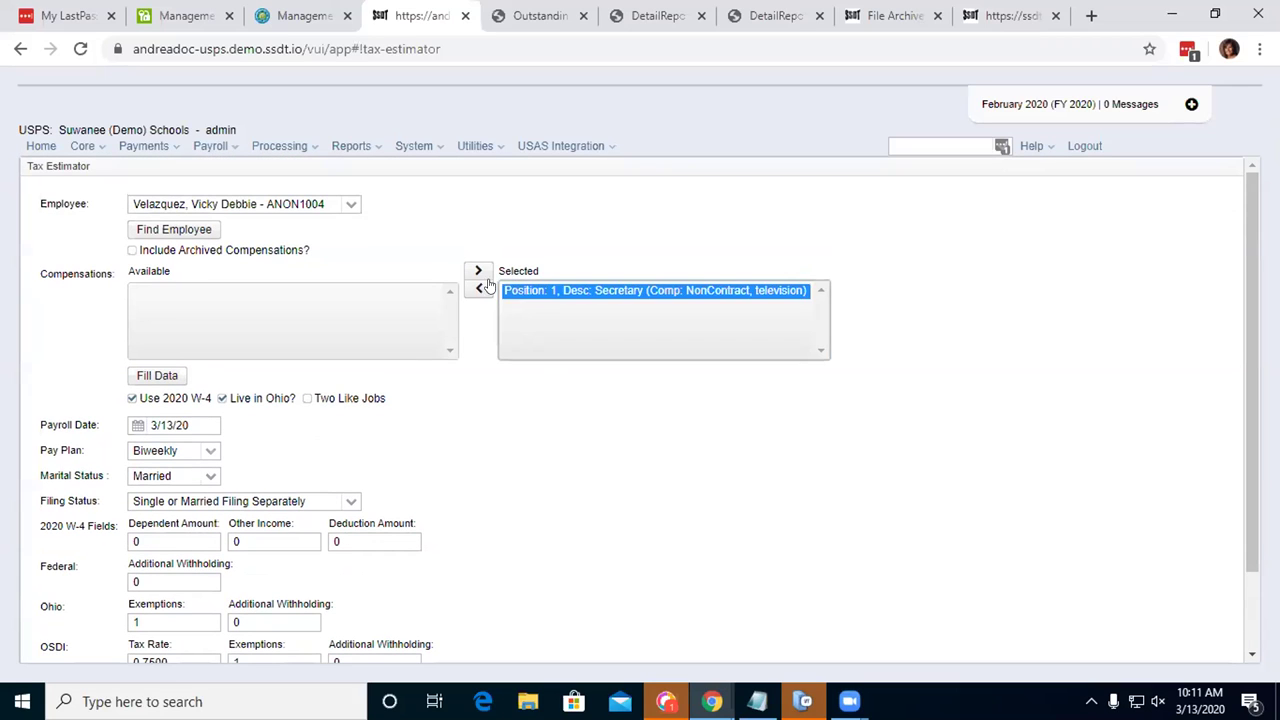
click(479, 288)
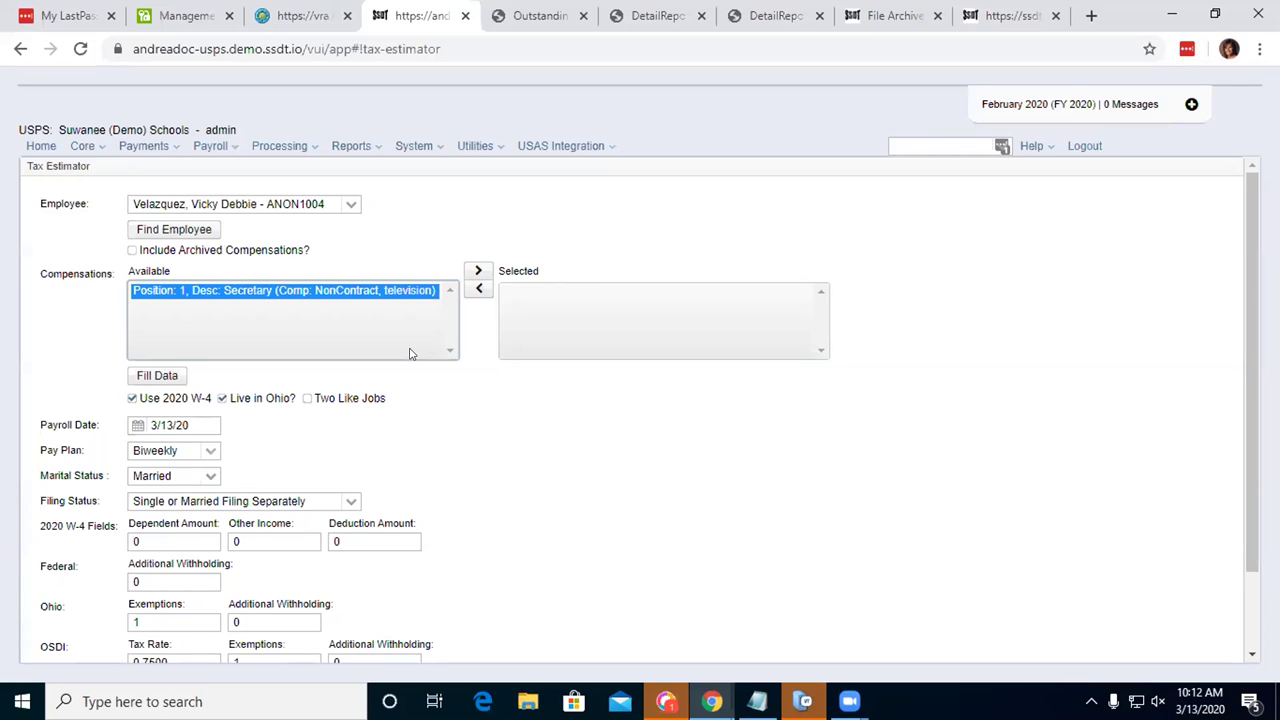
click(872, 565)
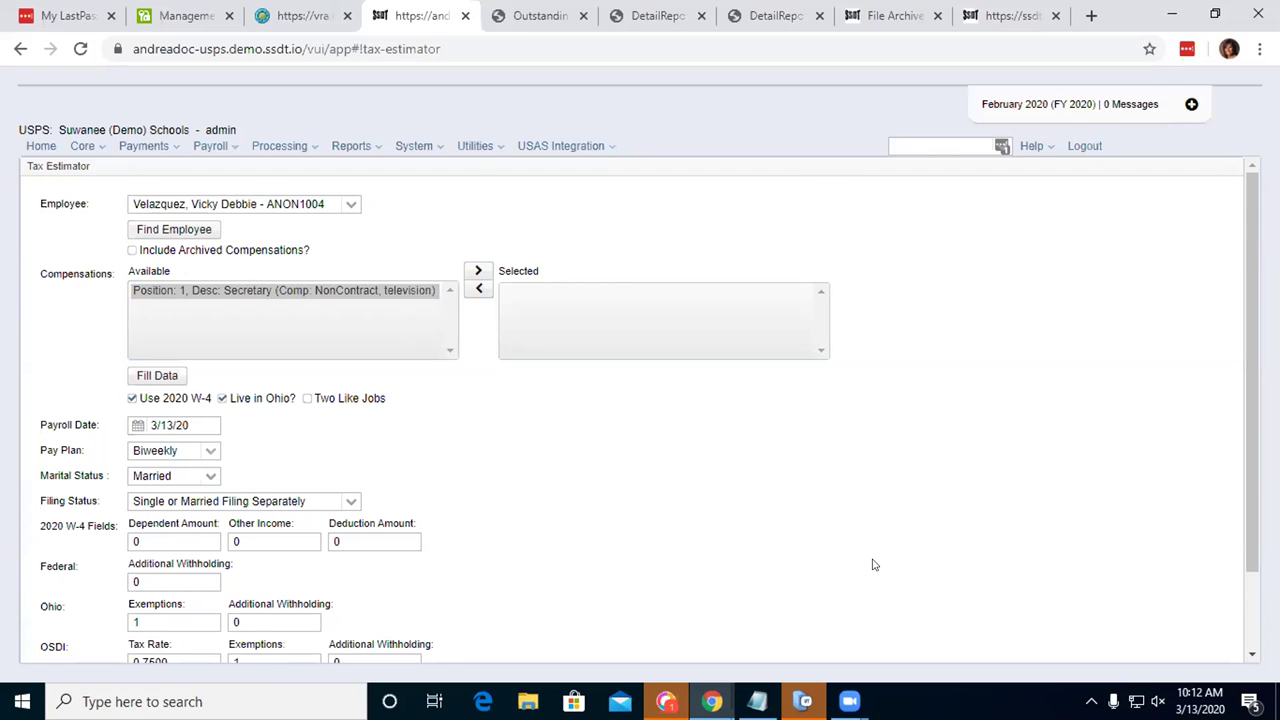
scroll(872, 565, down, 1)
scroll(876, 562, up, 1)
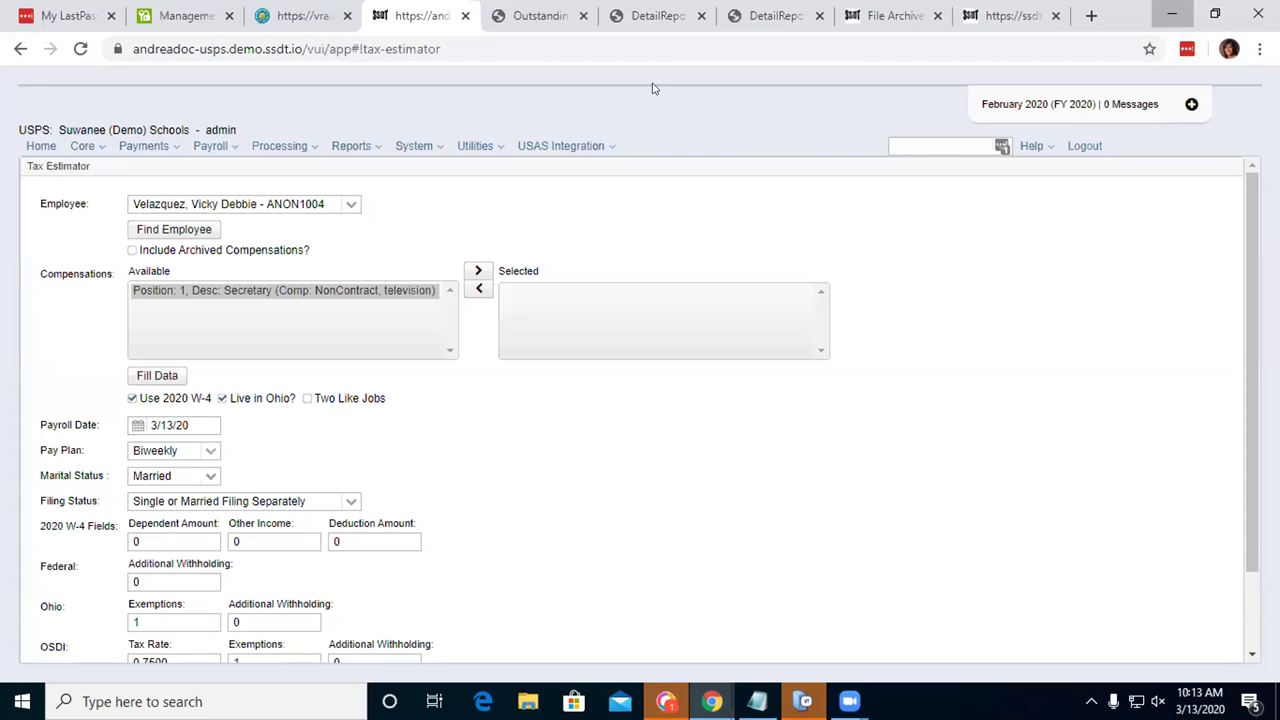
click(759, 699)
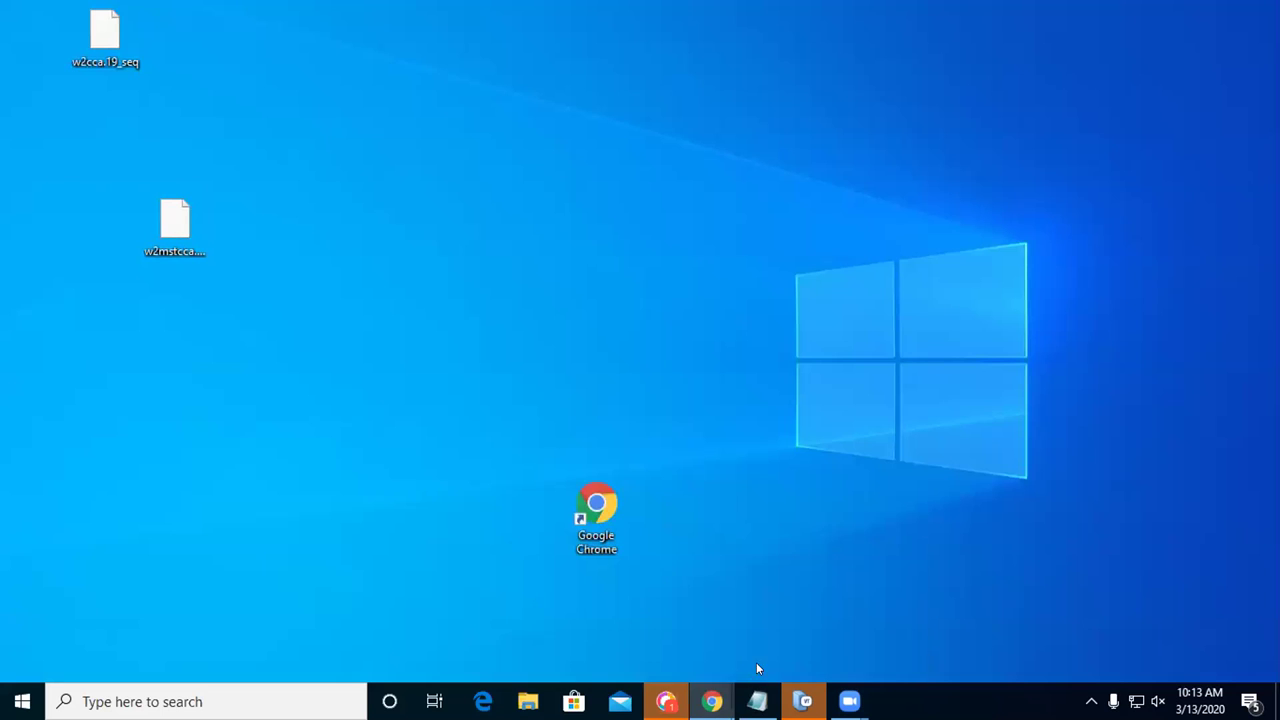
mouse_move(712, 700)
click(672, 630)
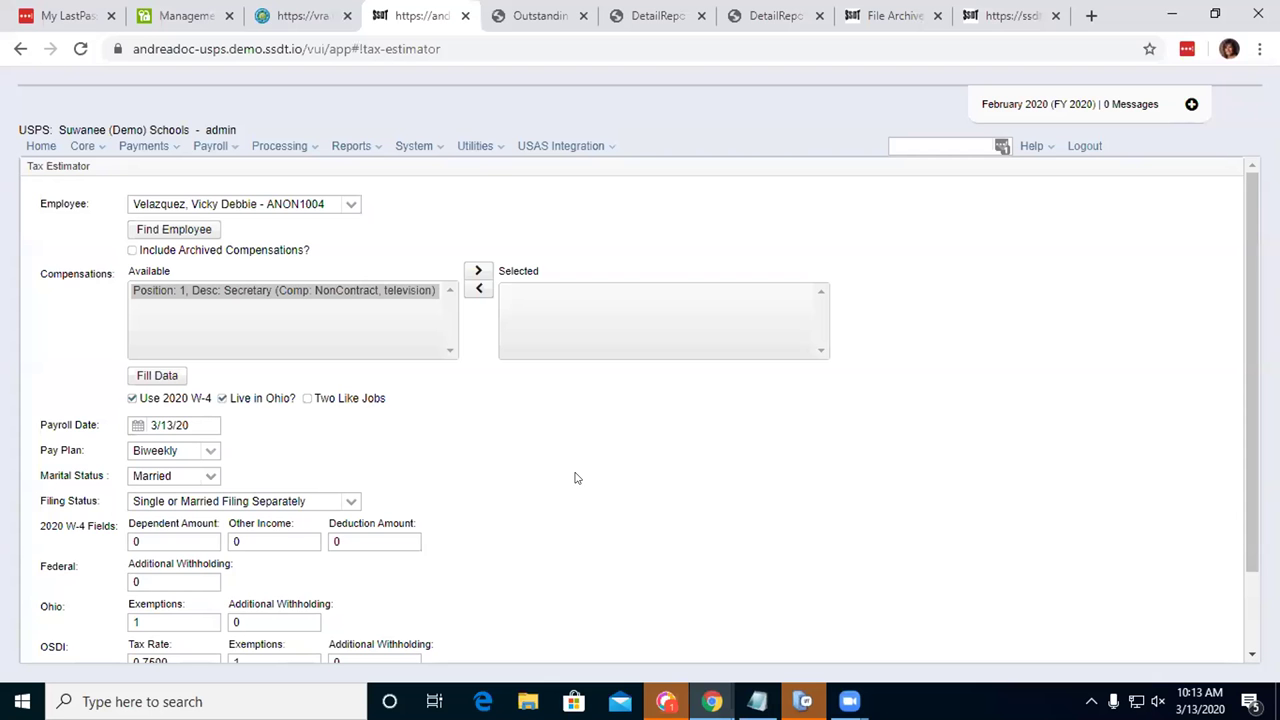
Step: Switch to the USPS-R wiki documentation and open the Payroll Item page of the Core section
click(772, 16)
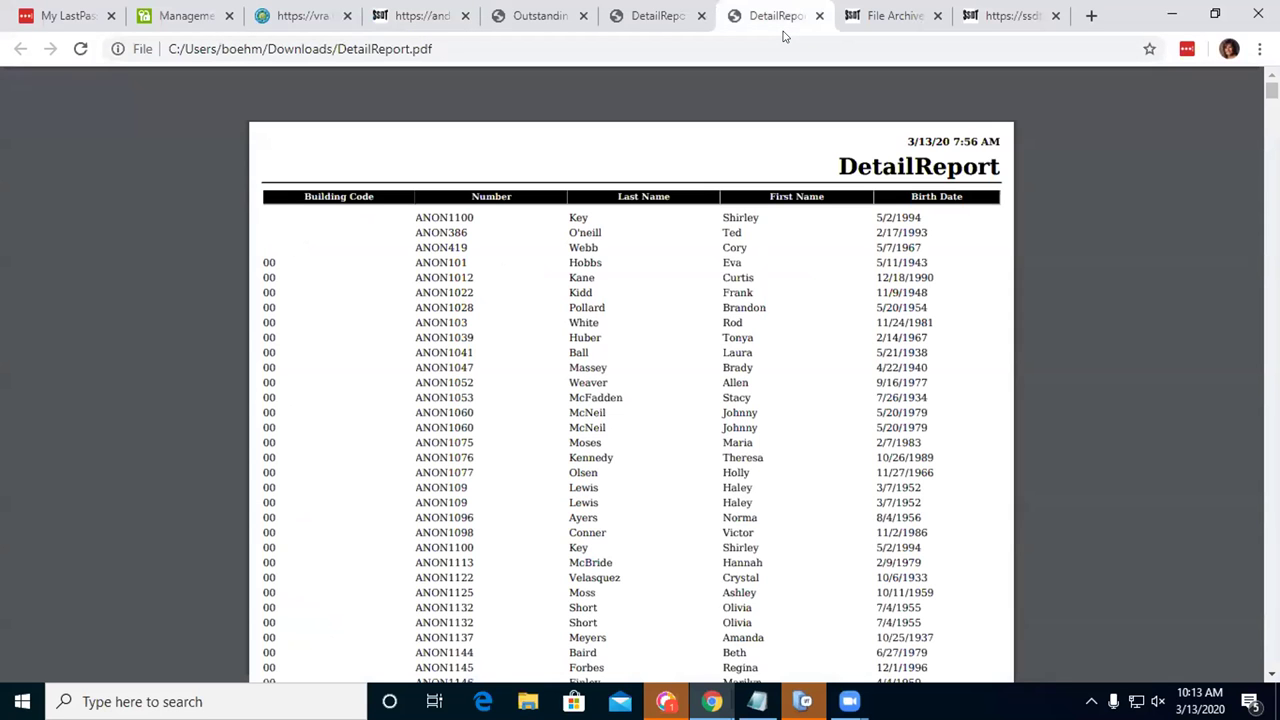
click(924, 22)
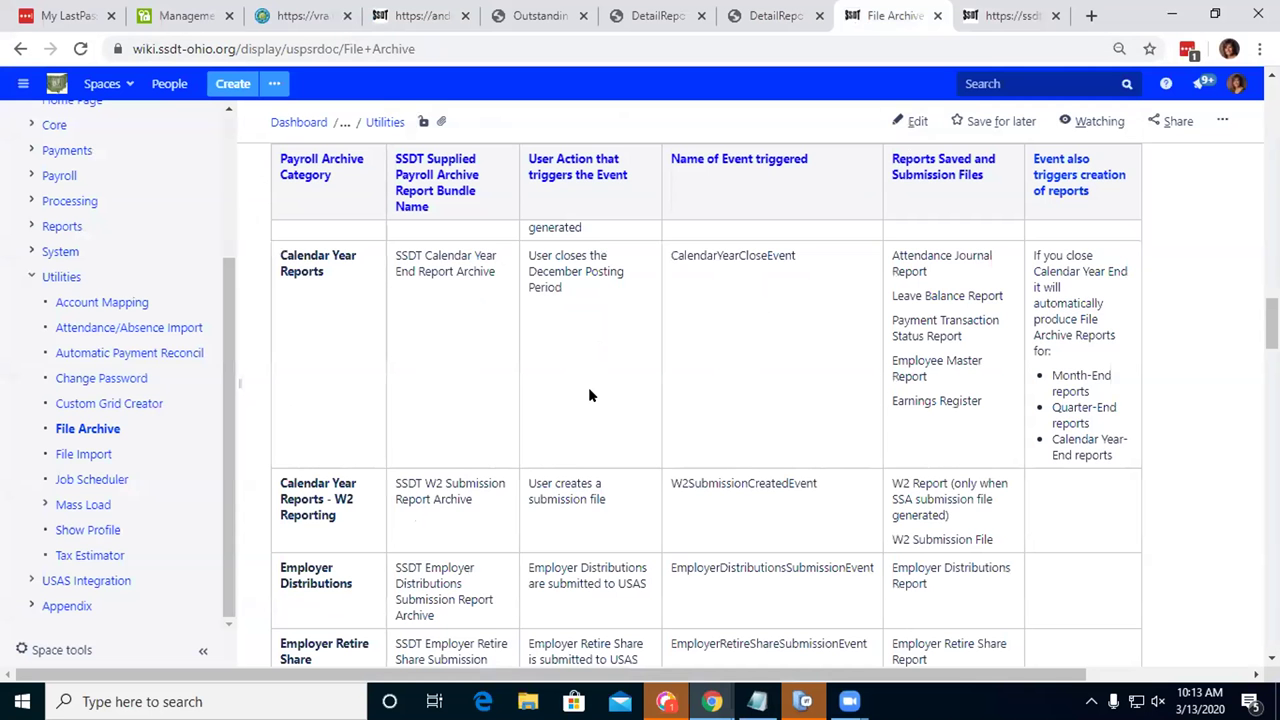
scroll(33, 522, down, 1)
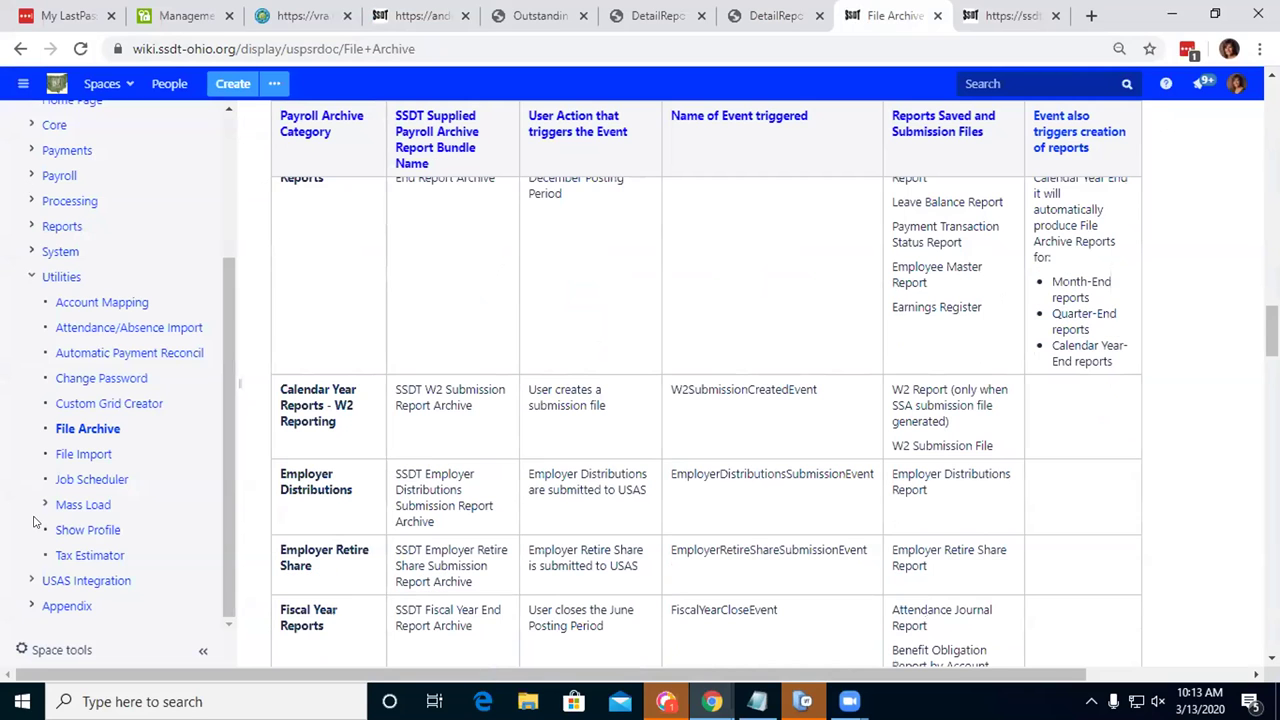
scroll(33, 522, up, 3)
click(31, 334)
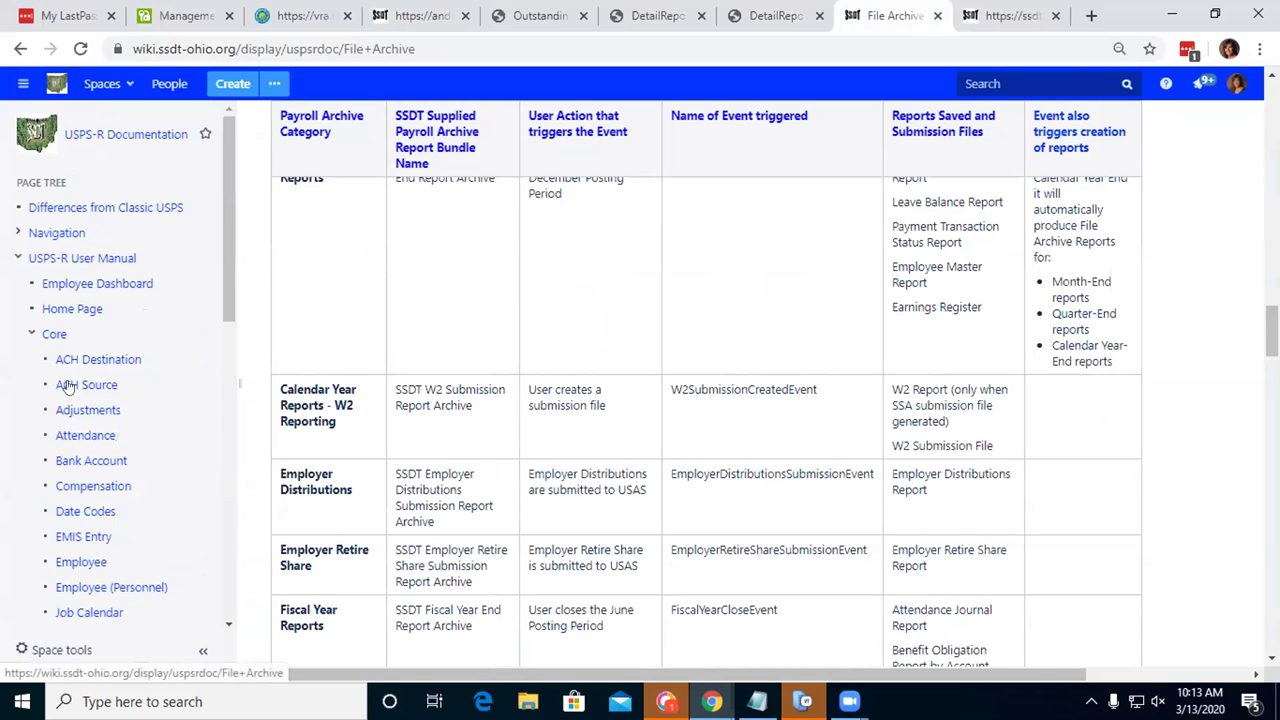
scroll(67, 388, down, 5)
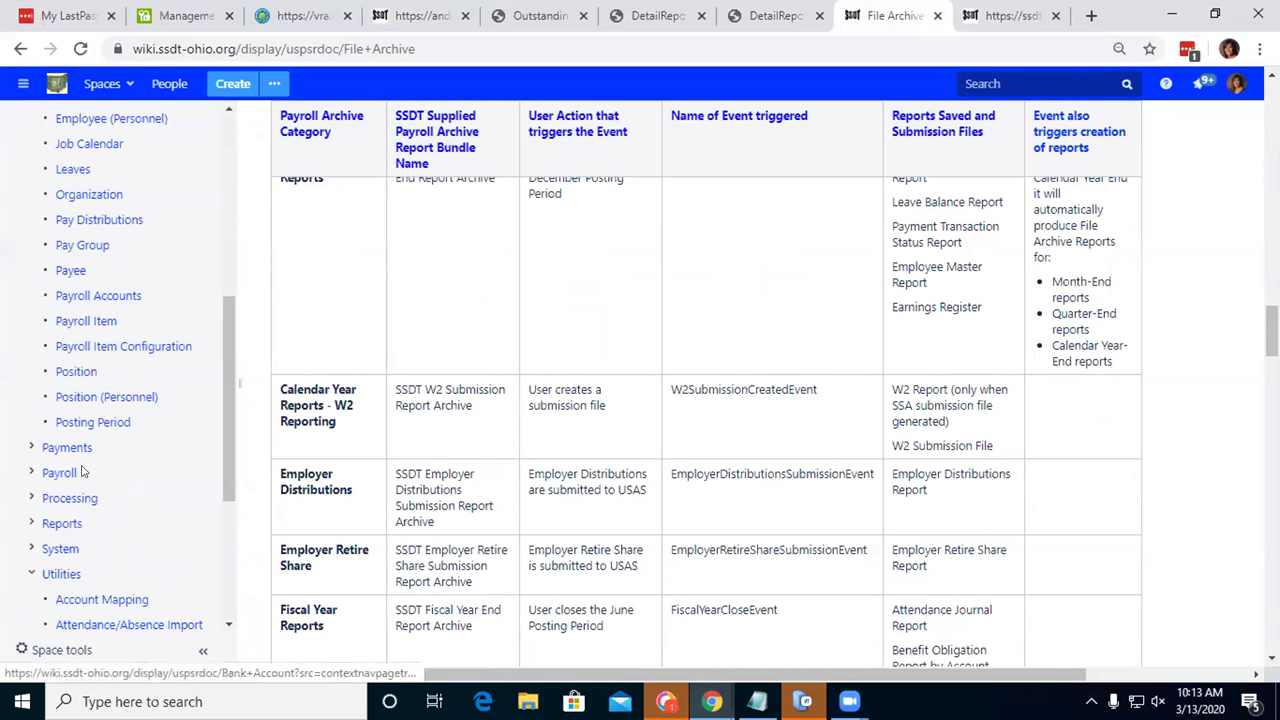
click(85, 322)
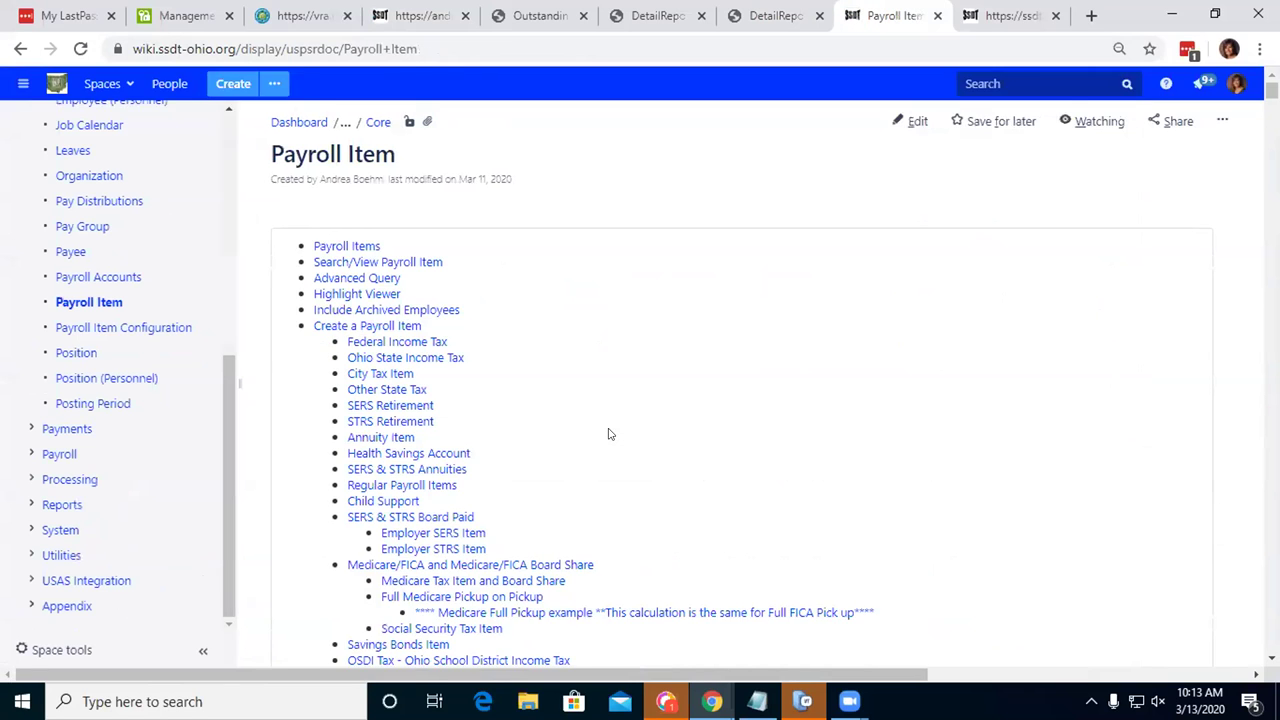
Step: Jump to the section Order in Which Payroll Items are Processed and examine the new processing order and its notes
scroll(608, 434, down, 4)
scroll(557, 403, up, 3)
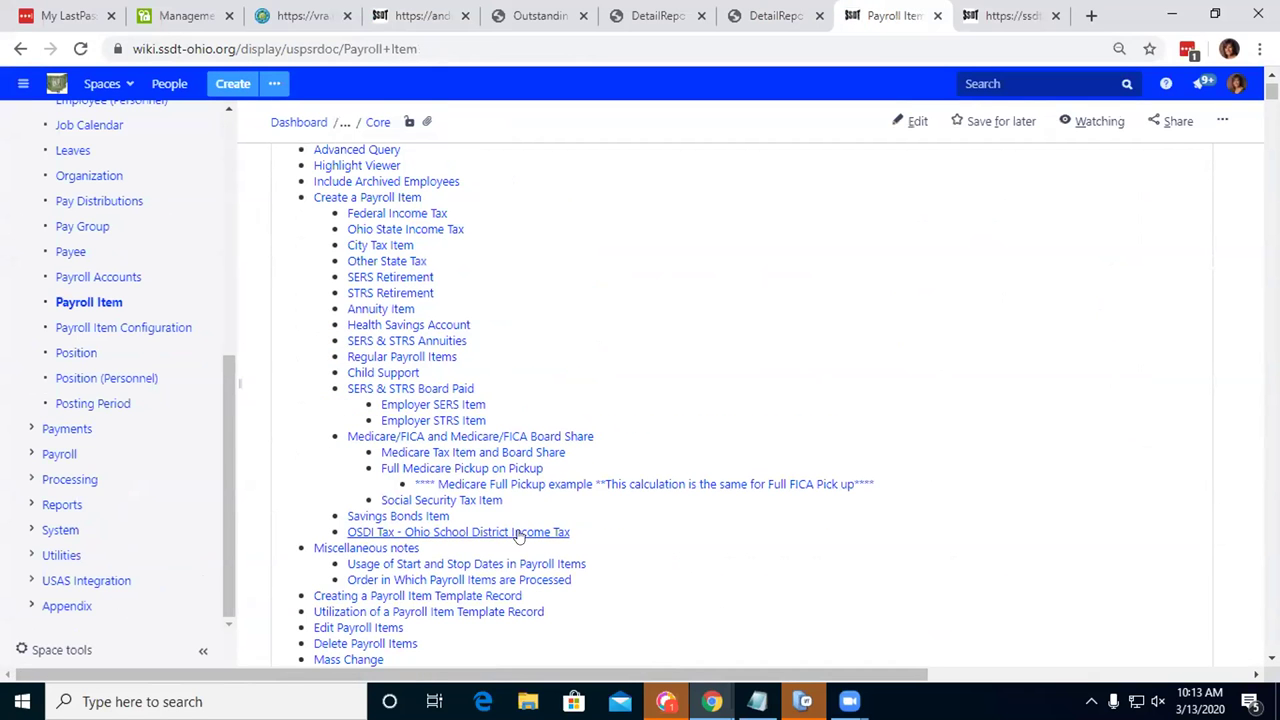
scroll(510, 530, down, 1)
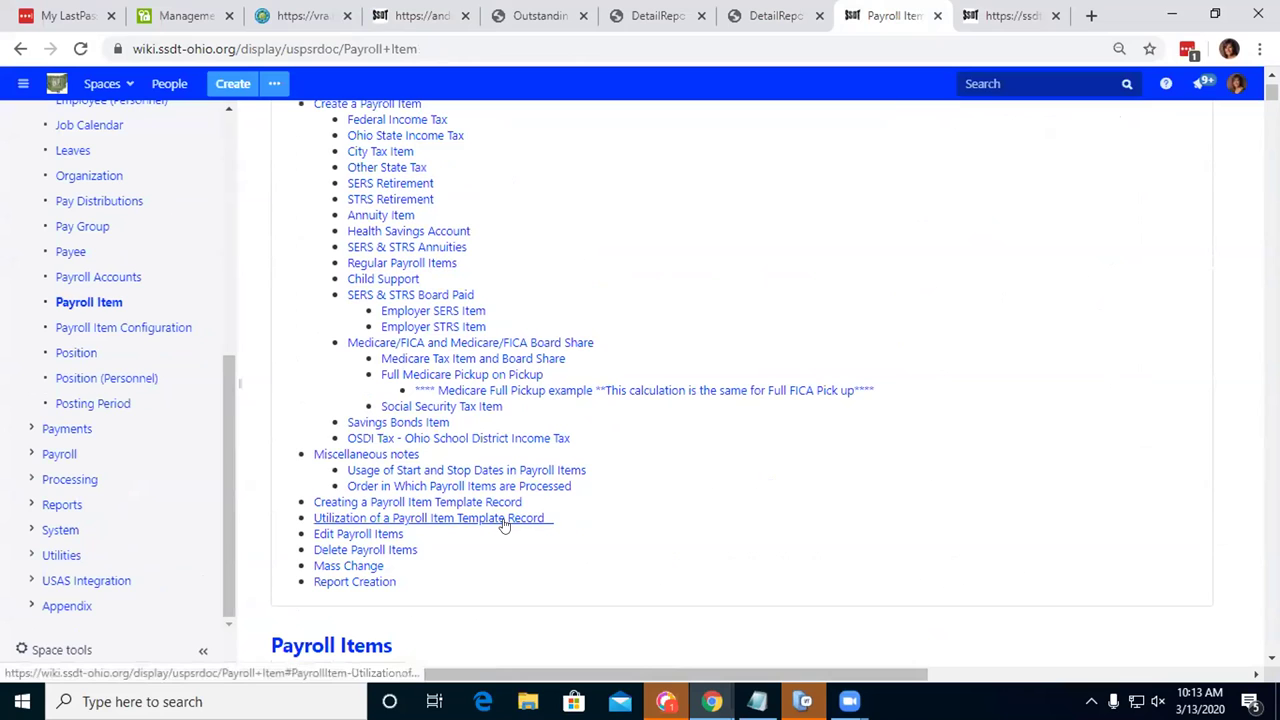
click(453, 490)
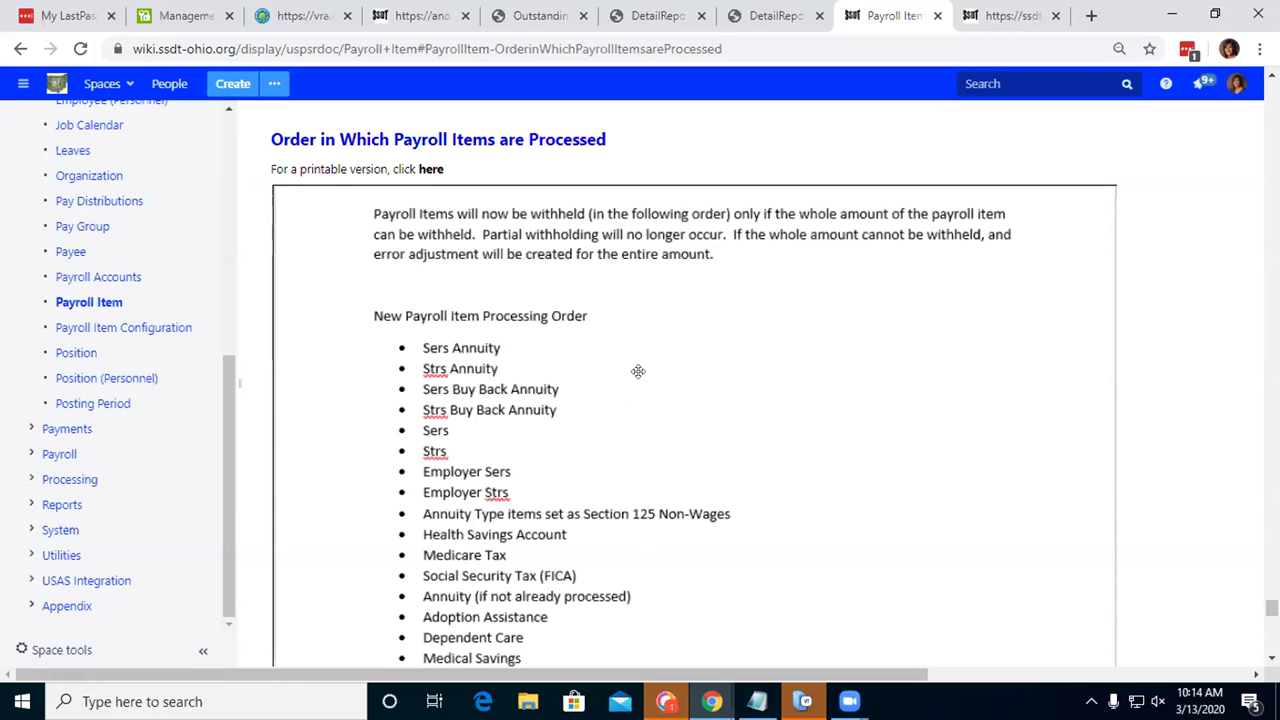
scroll(580, 396, down, 1)
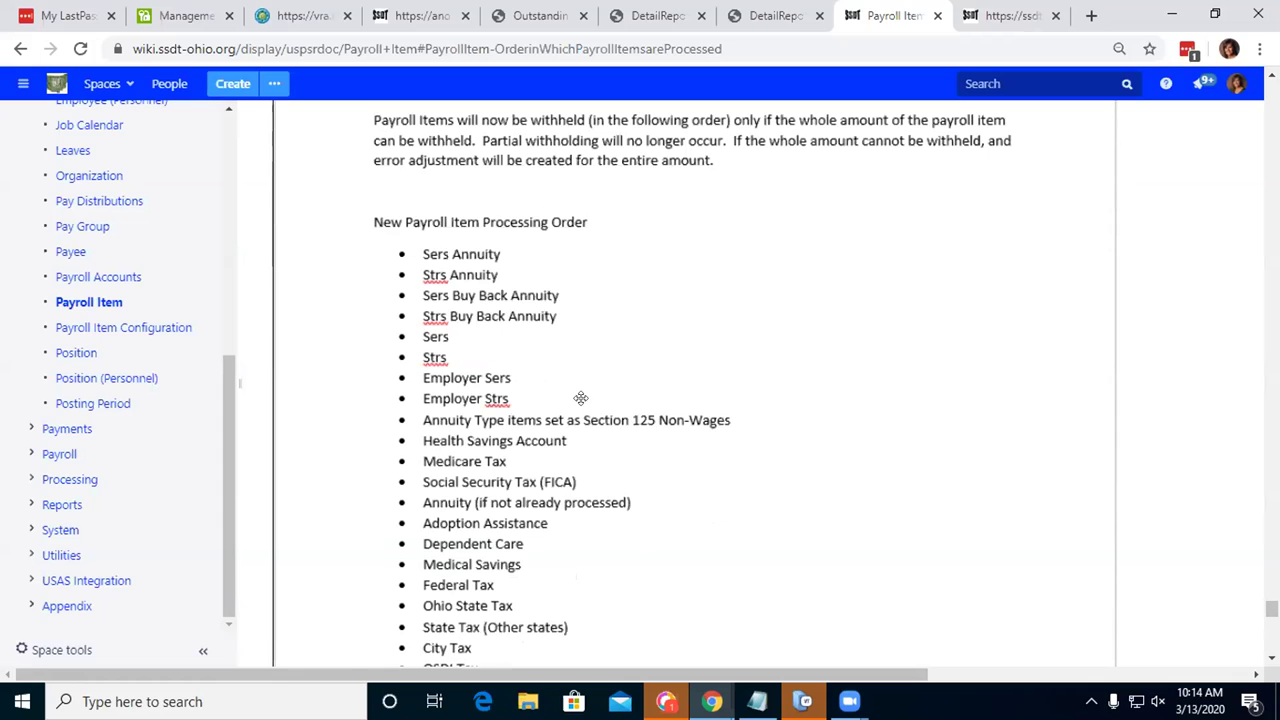
scroll(580, 396, down, 1)
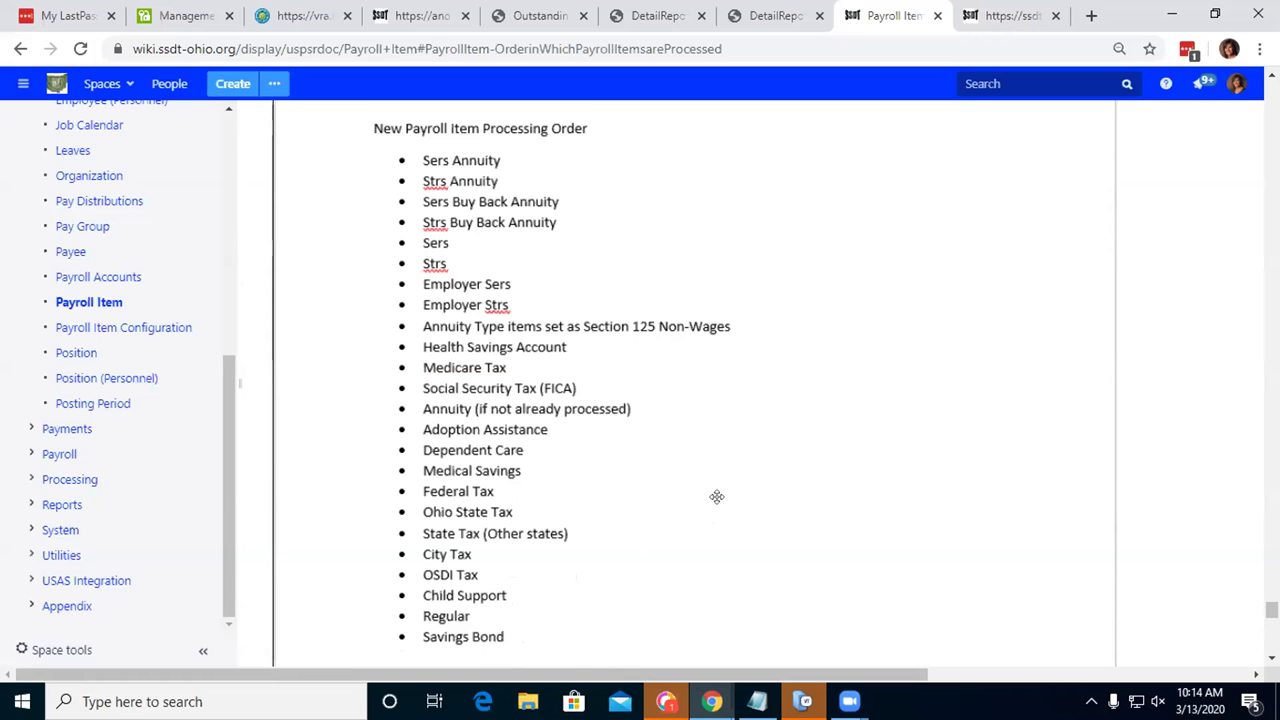
scroll(717, 497, up, 3)
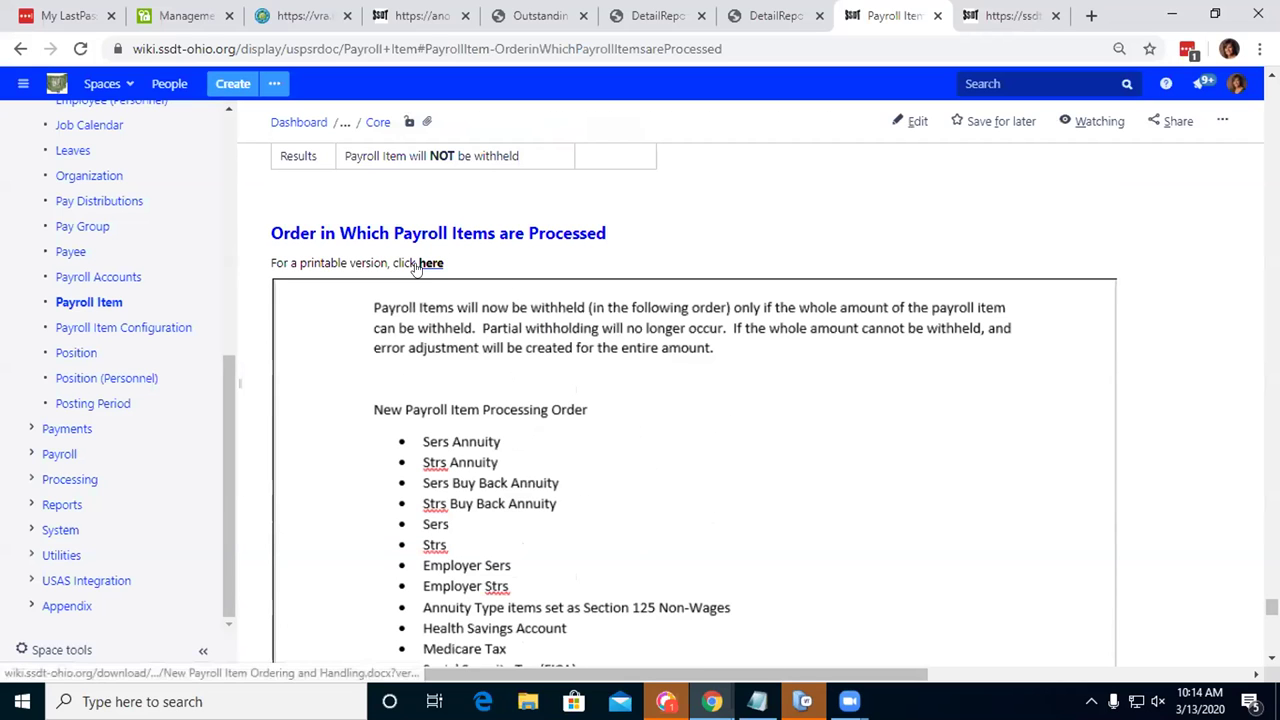
scroll(789, 462, down, 2)
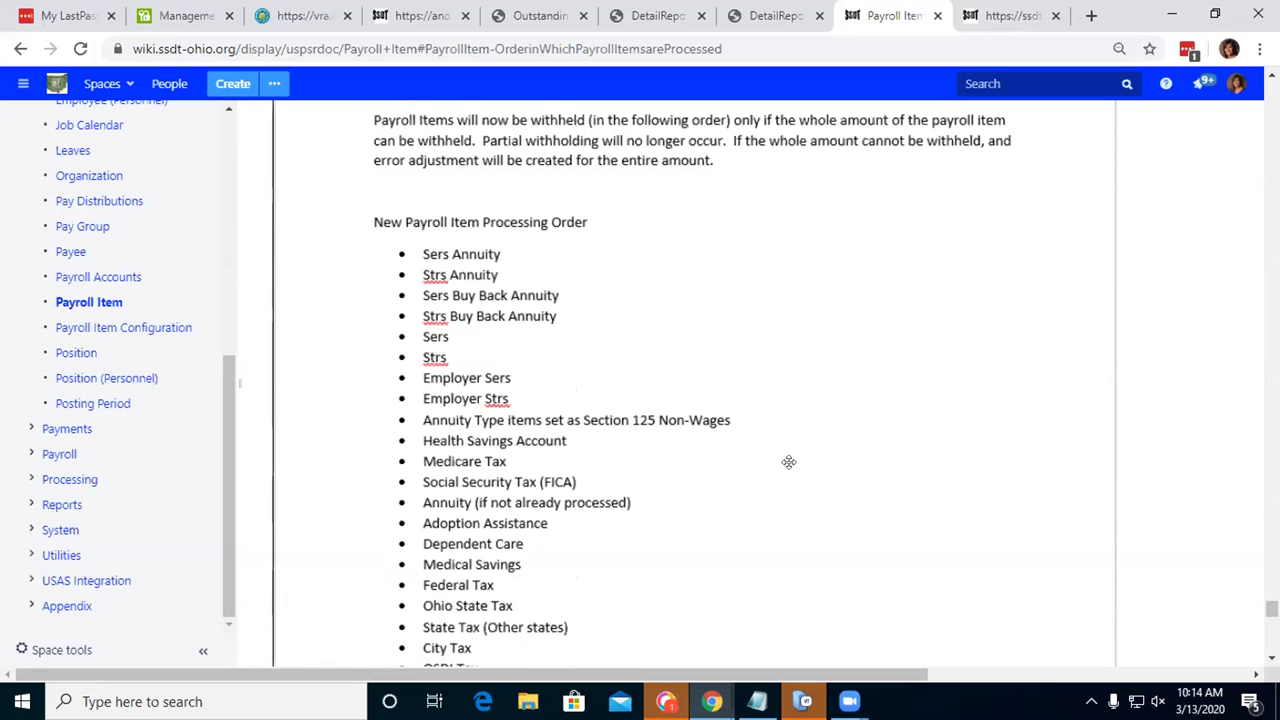
scroll(789, 462, down, 4)
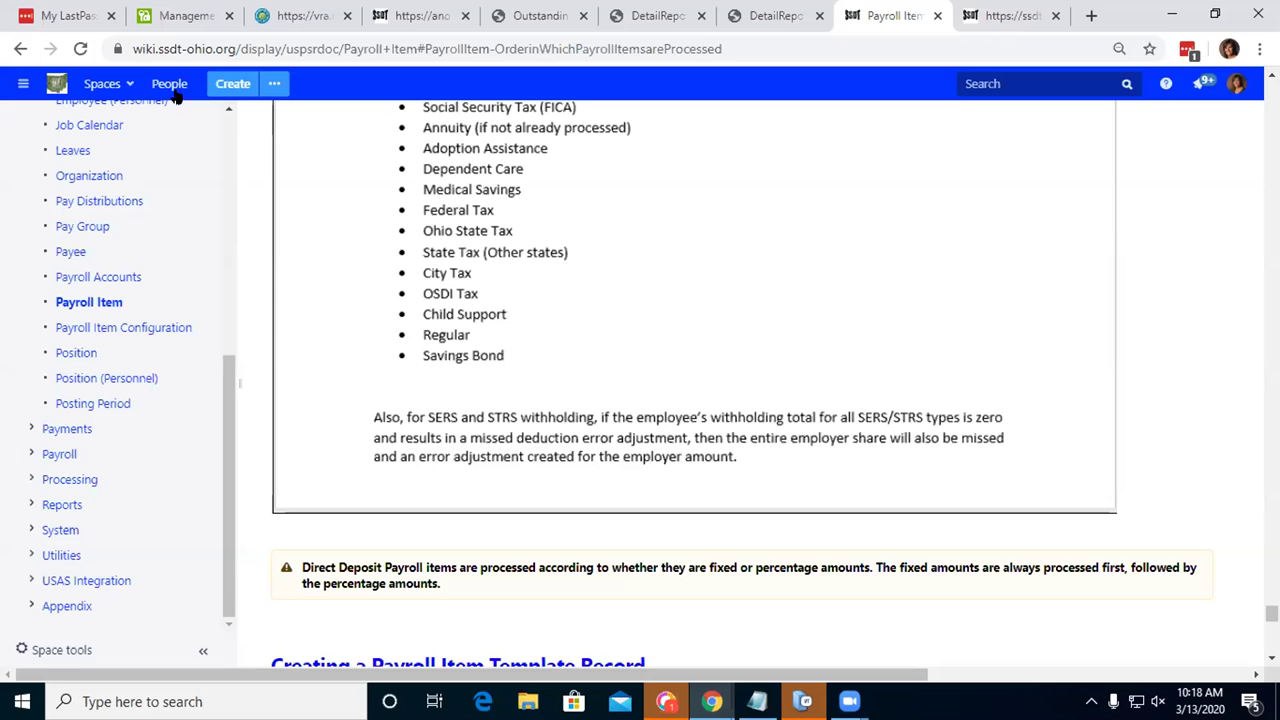
Step: Switch back to the USPS demo application and open the Core Compensation grid
click(372, 15)
click(86, 148)
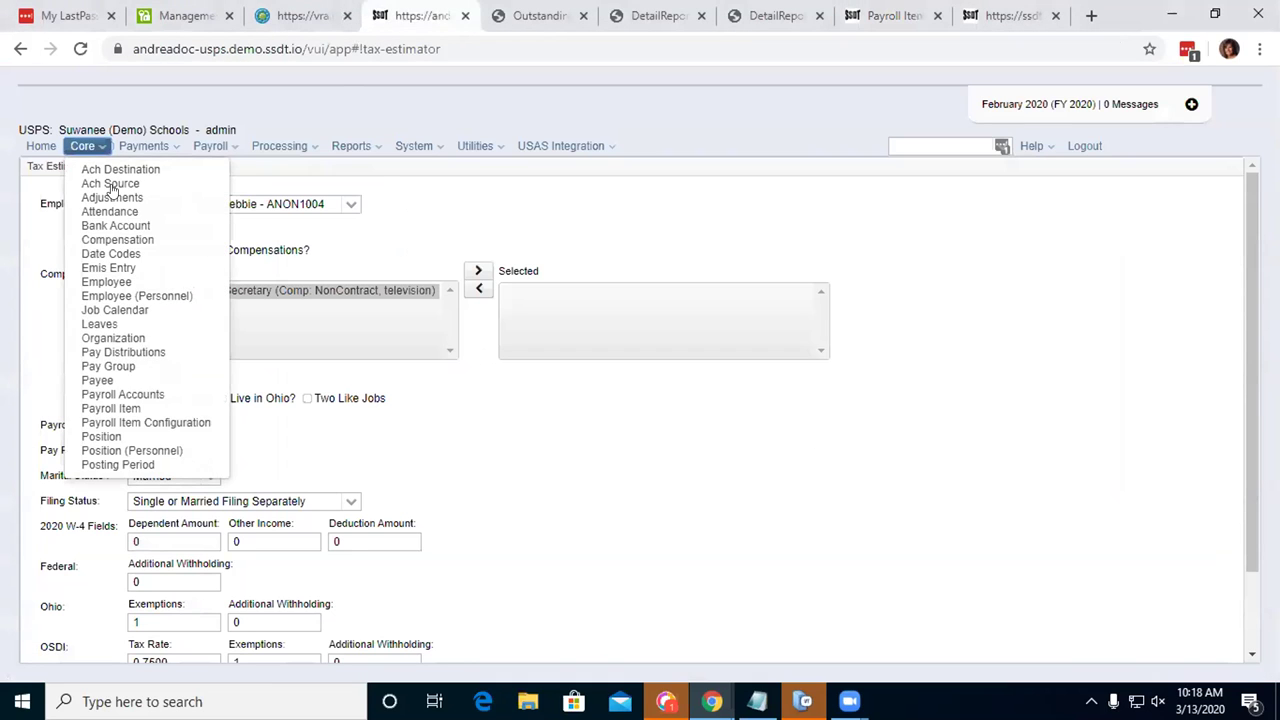
click(140, 242)
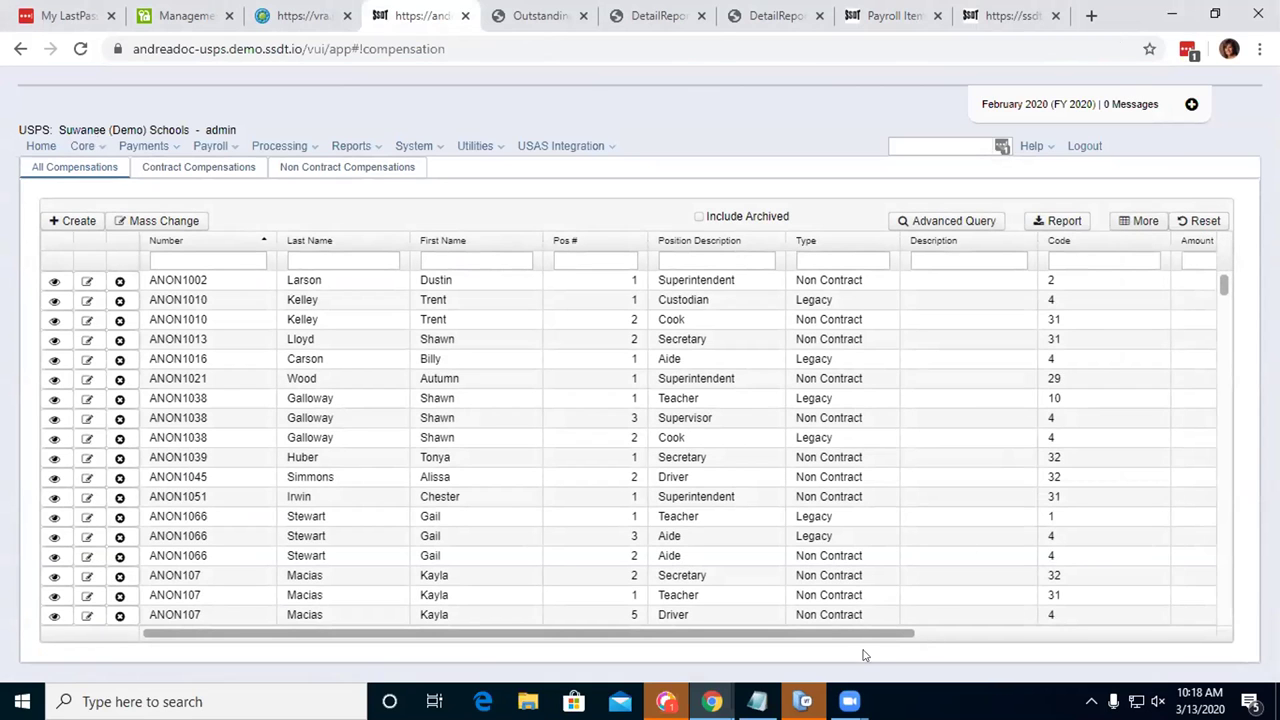
Step: Examine the grid's amount and pays paid columns and open the column selection to show the Compensation Amounts fields
drag(962, 633, 1202, 634)
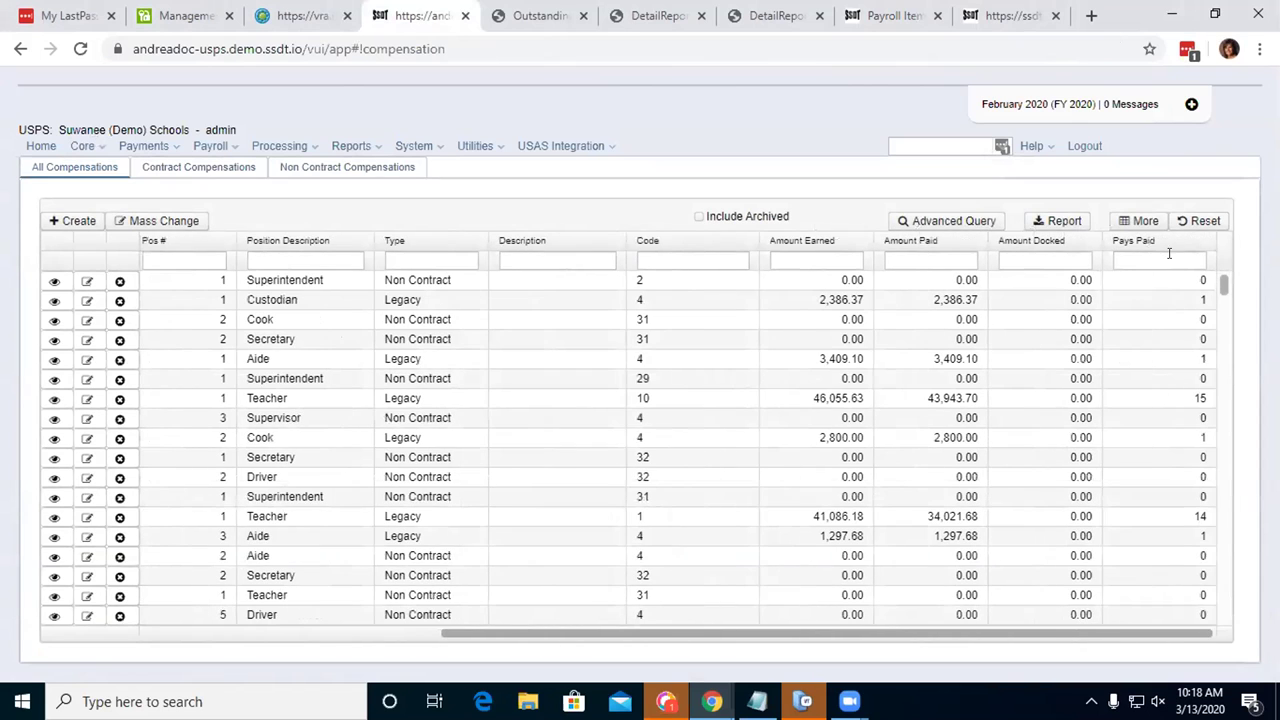
click(1140, 220)
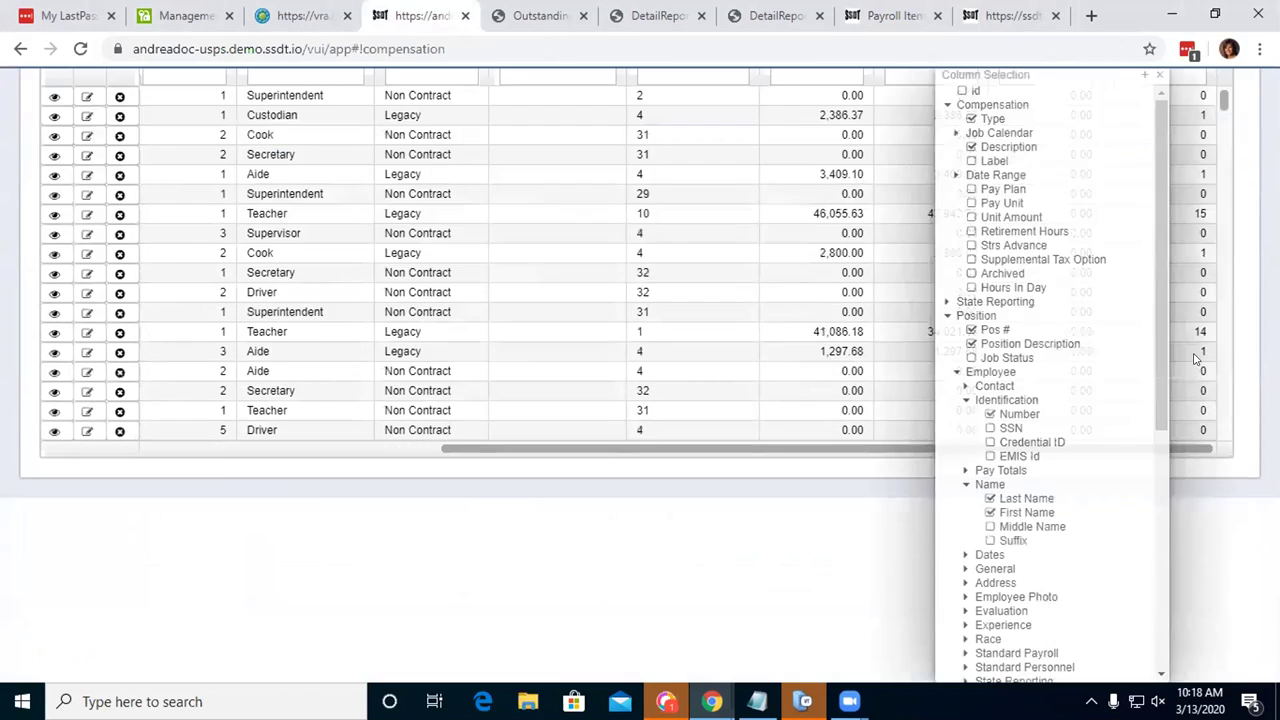
scroll(1195, 358, up, 2)
scroll(1071, 491, down, 10)
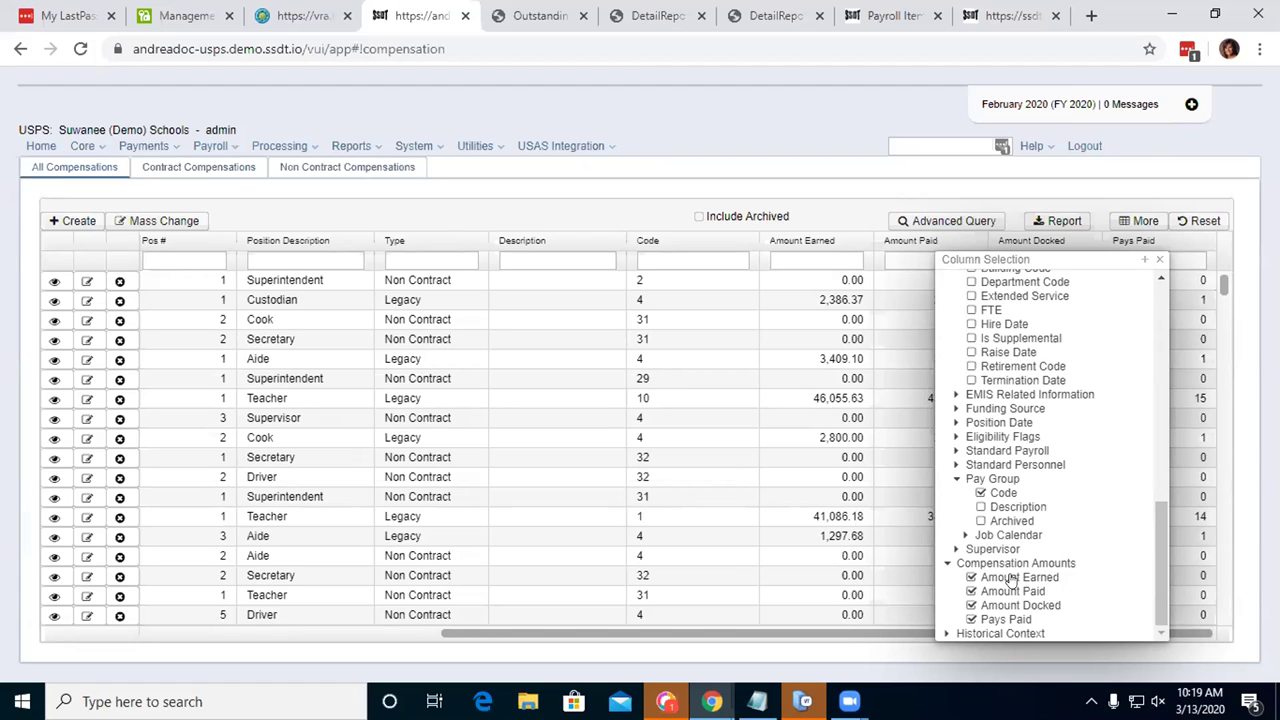
mouse_move(711, 701)
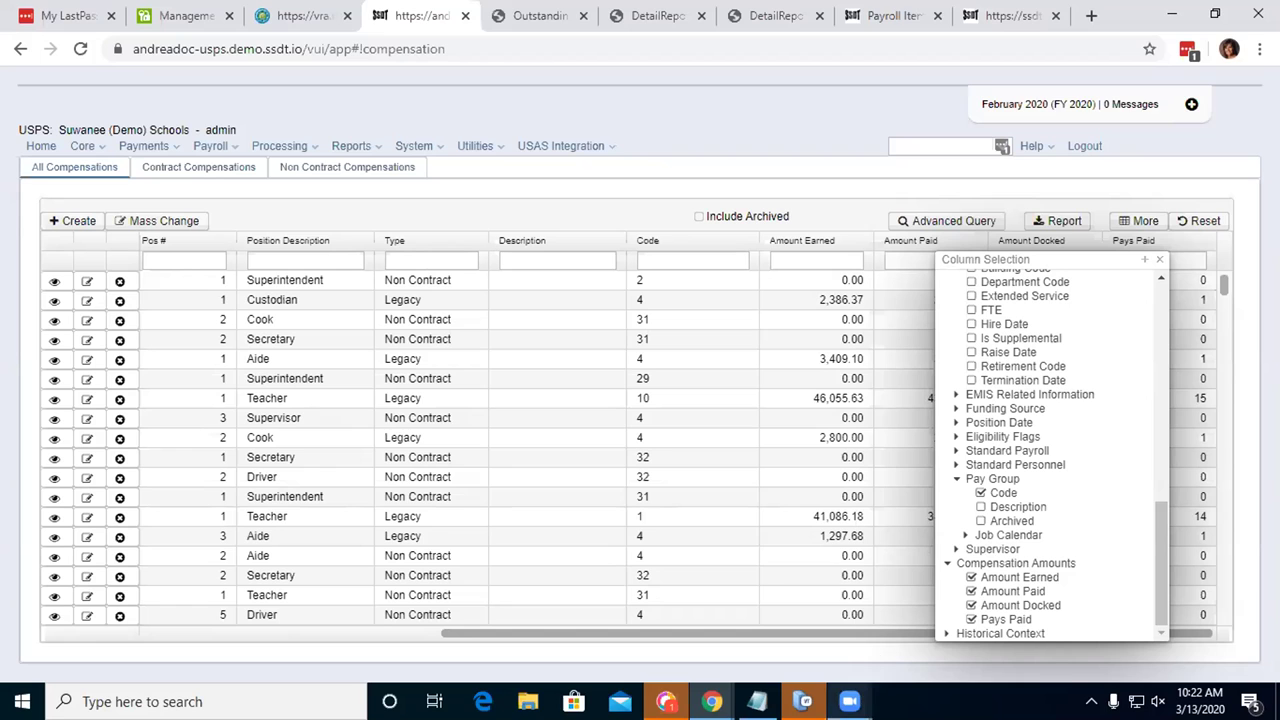
click(849, 701)
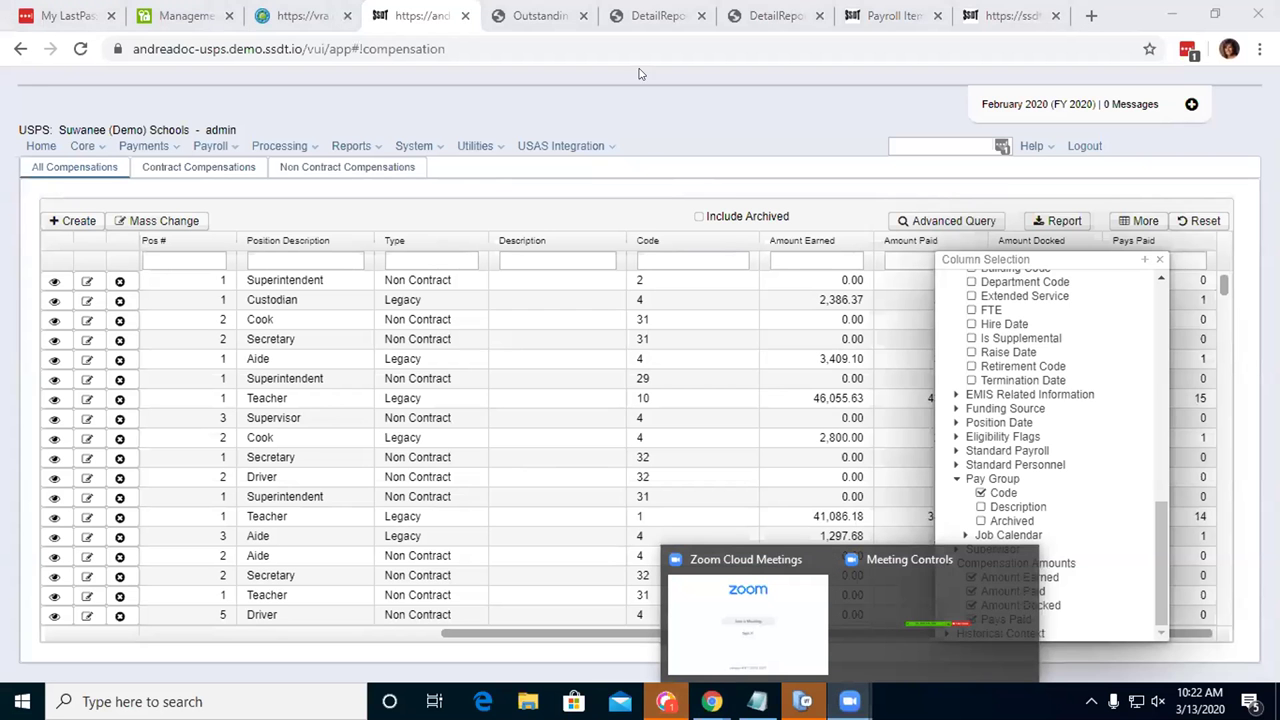
click(677, 104)
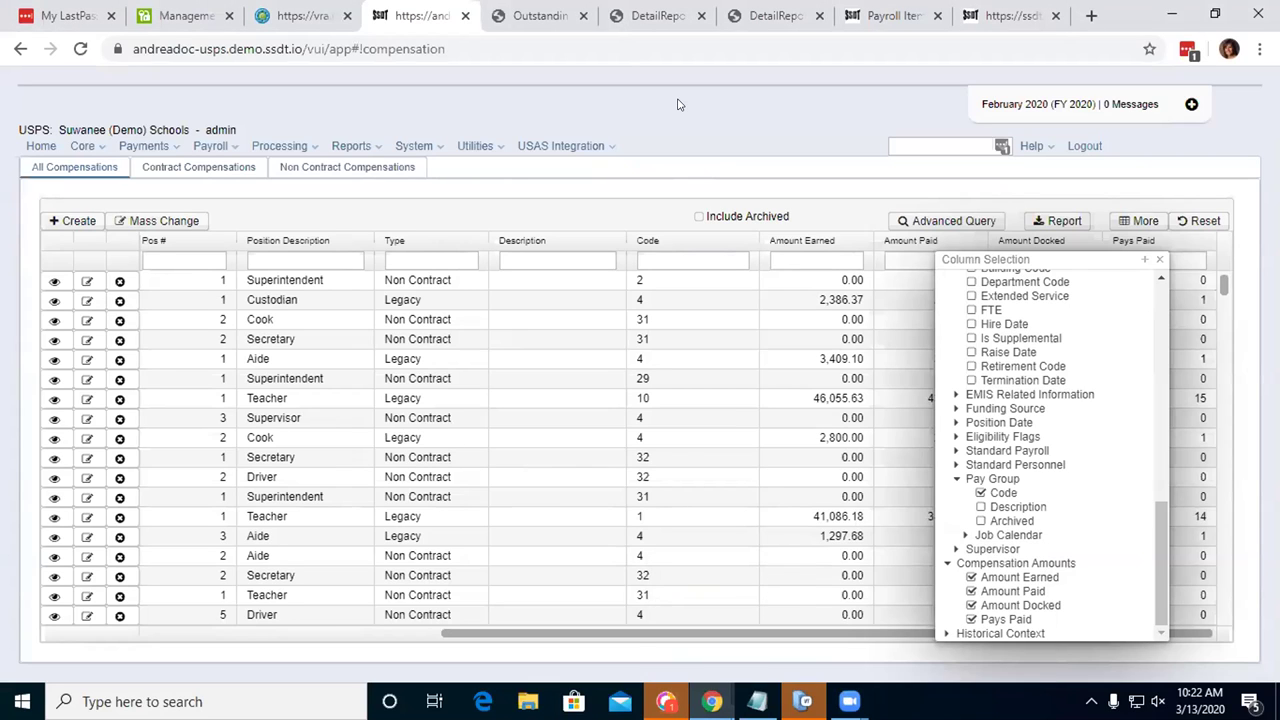